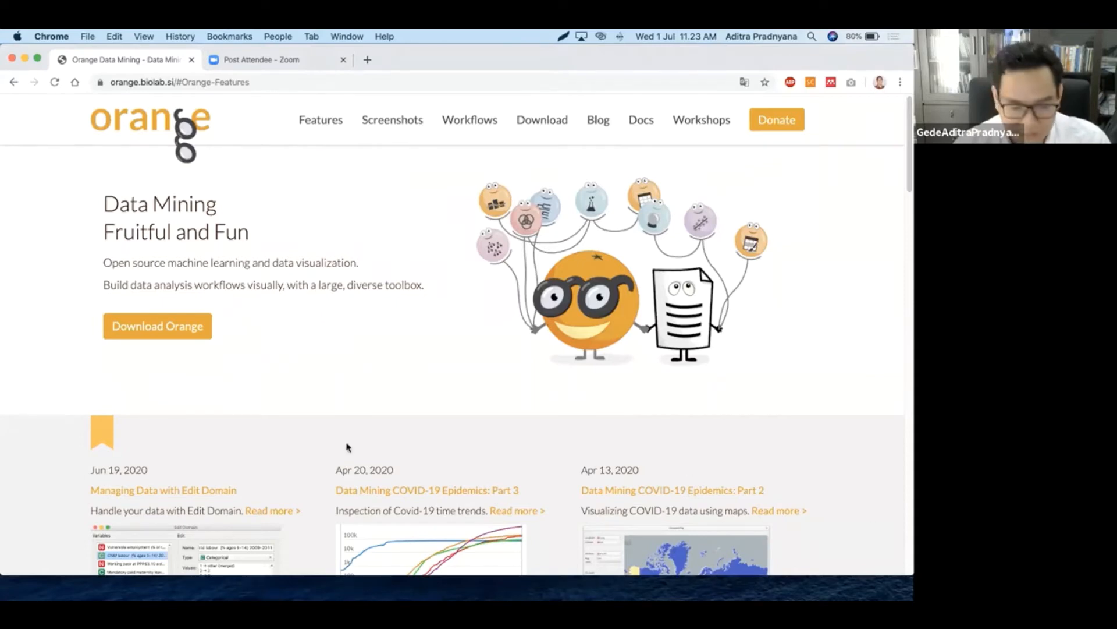
Launch Orange Data Mining from the Dock and wait for its Welcome screen
mouse_move(360, 586)
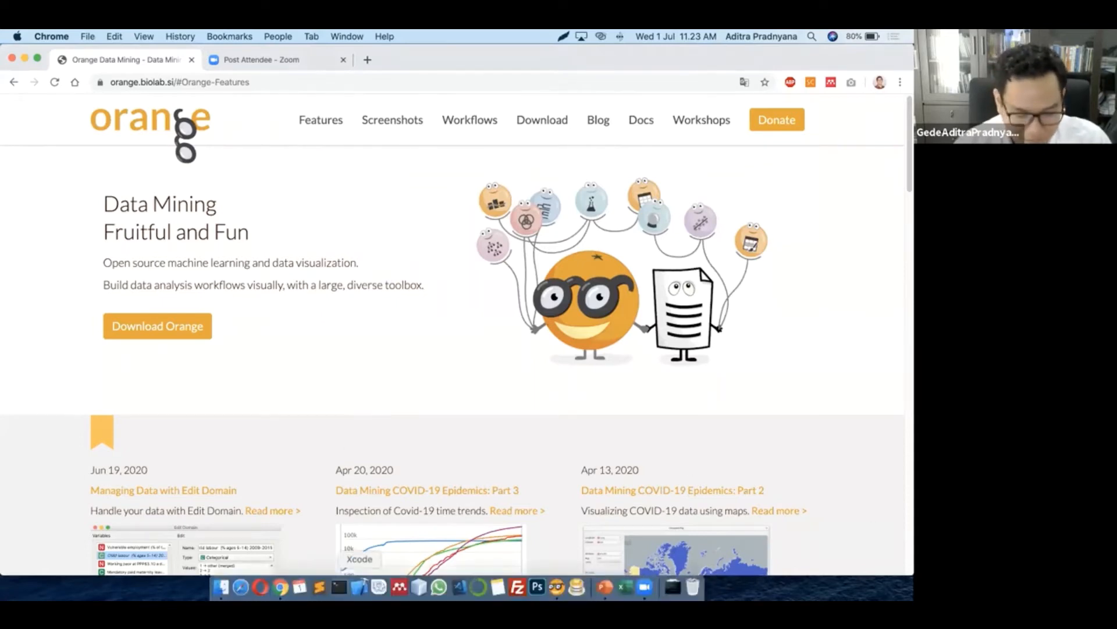
click(534, 578)
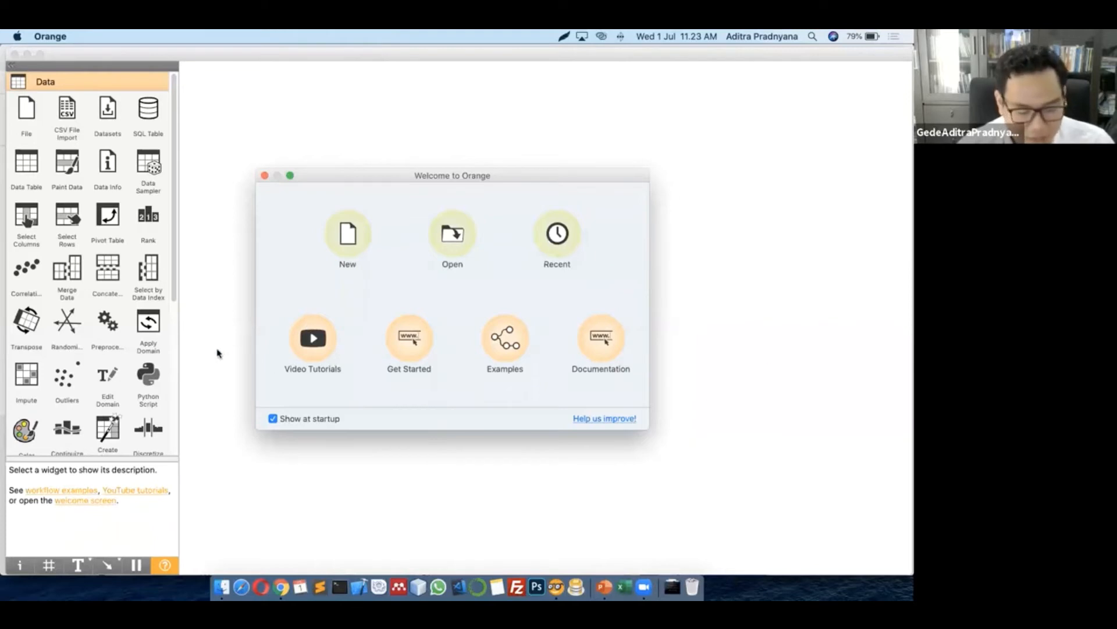
Start a new empty workflow, preview the canvas widget search, then dismiss it
click(349, 246)
right_click(351, 244)
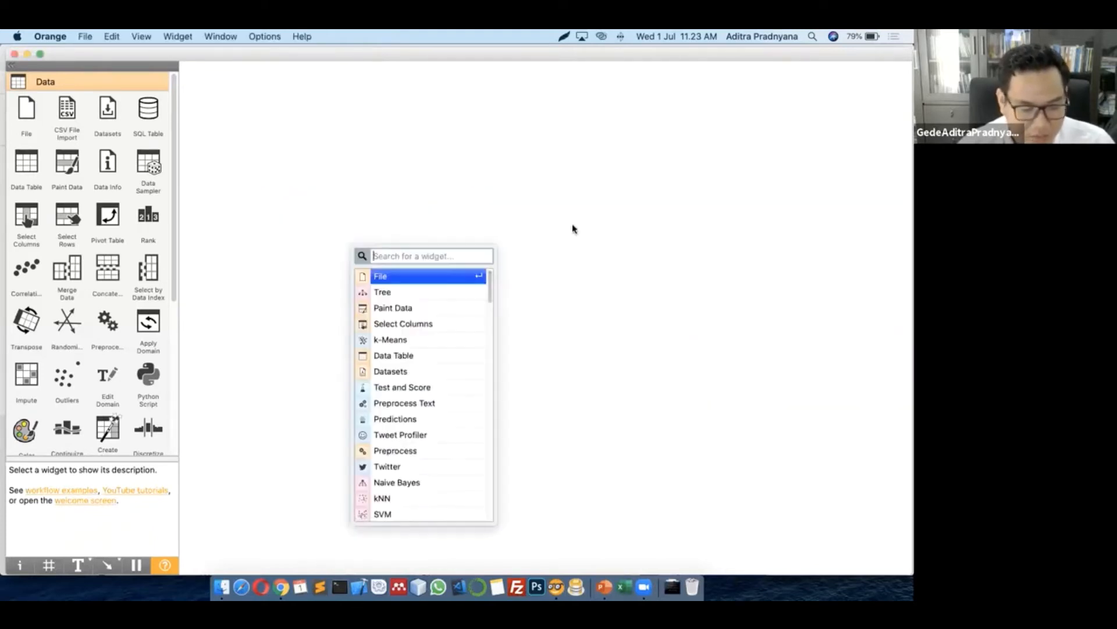
click(710, 261)
drag(316, 52, 316, 50)
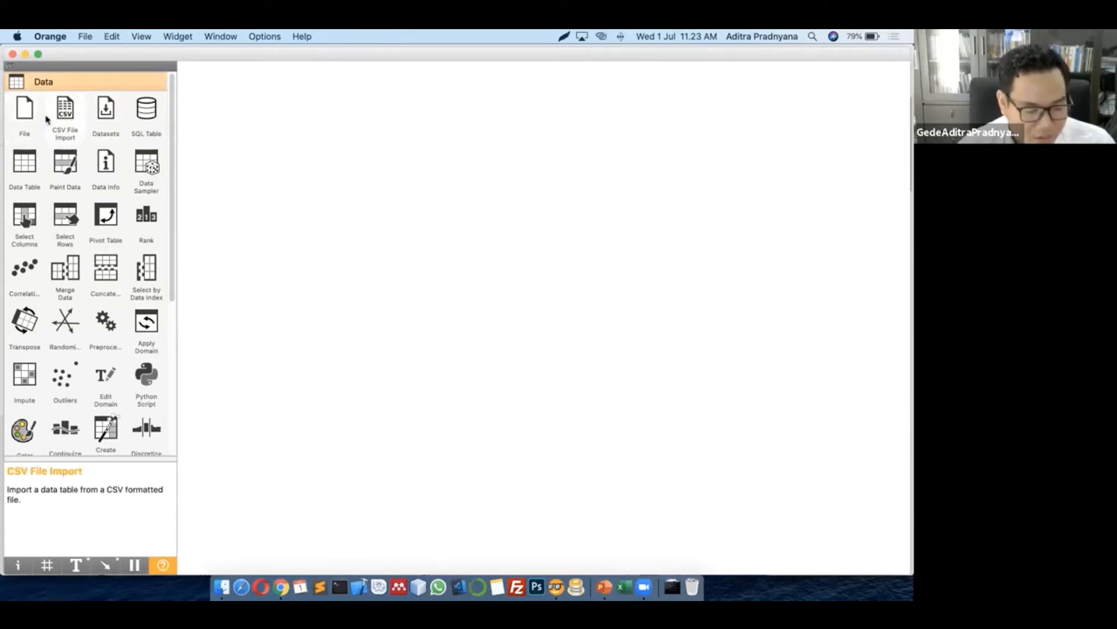
scroll(86, 240, down, 2)
scroll(86, 240, down, 9)
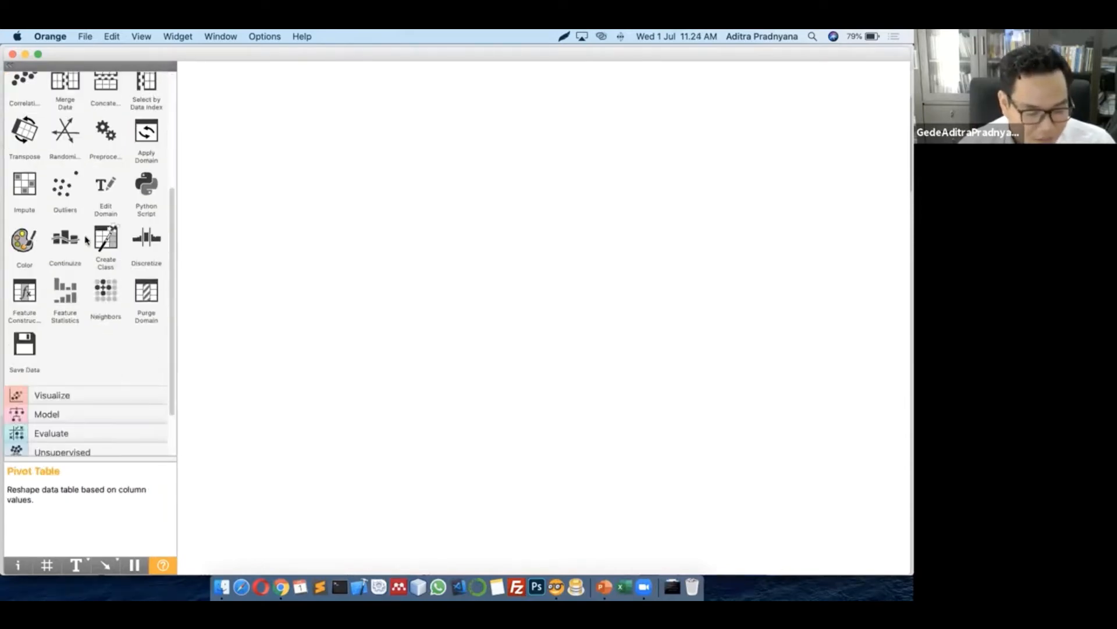
scroll(85, 240, up, 5)
scroll(83, 241, down, 7)
scroll(83, 241, up, 10)
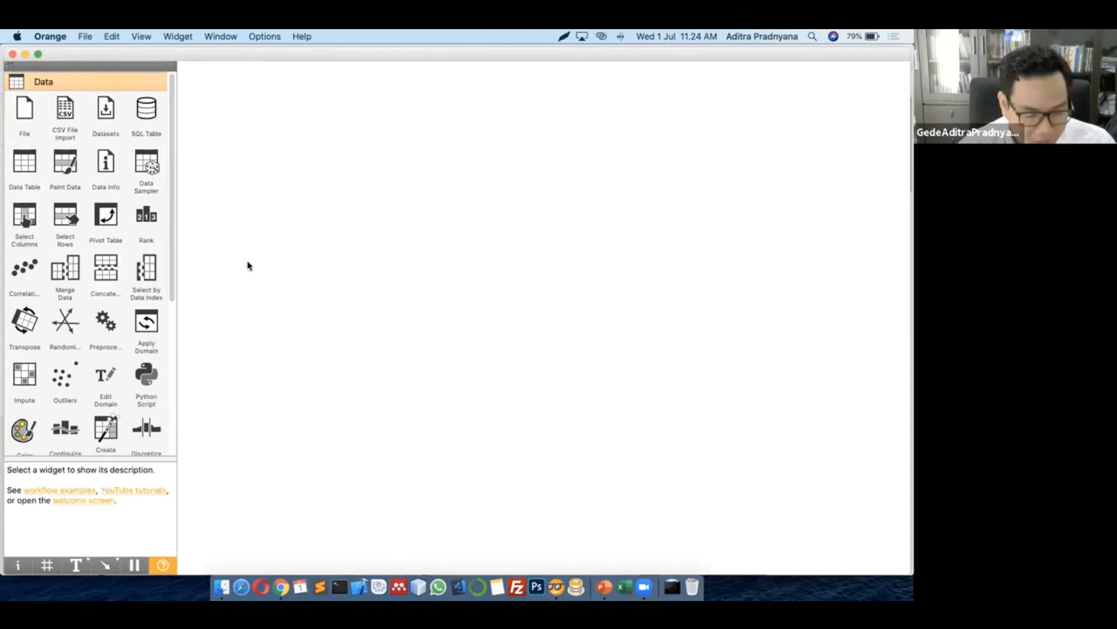
scroll(119, 294, down, 5)
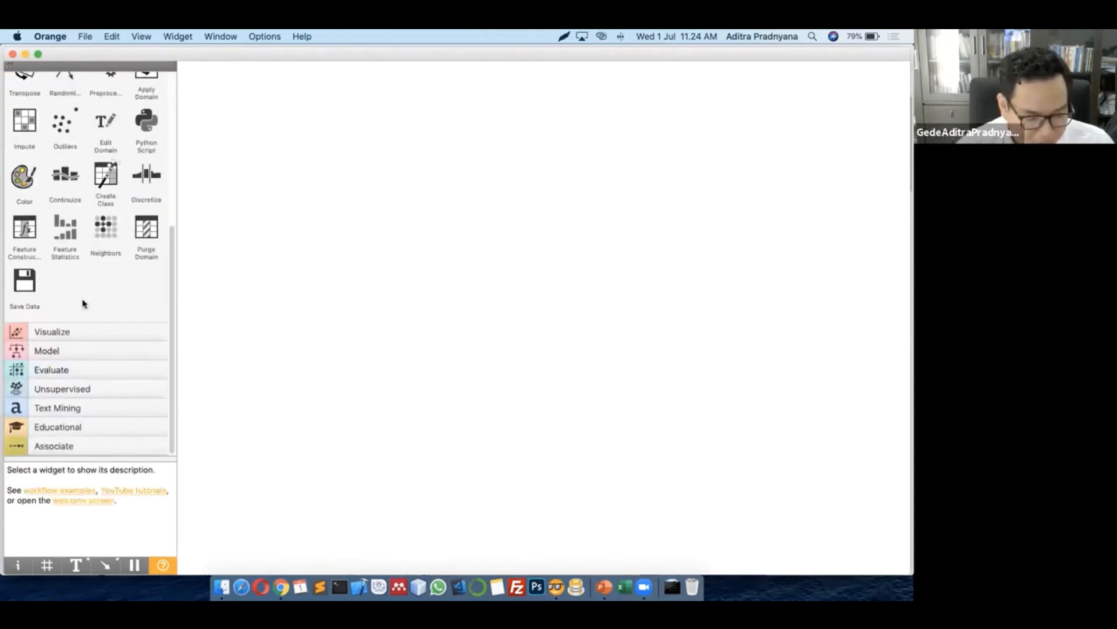
scroll(79, 314, up, 5)
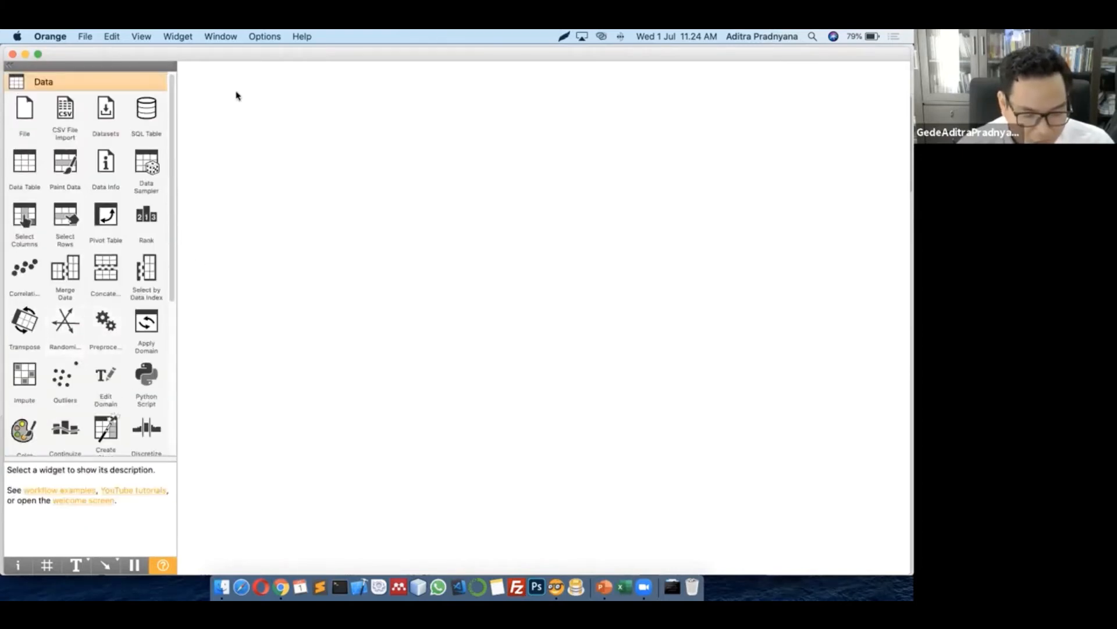
click(259, 38)
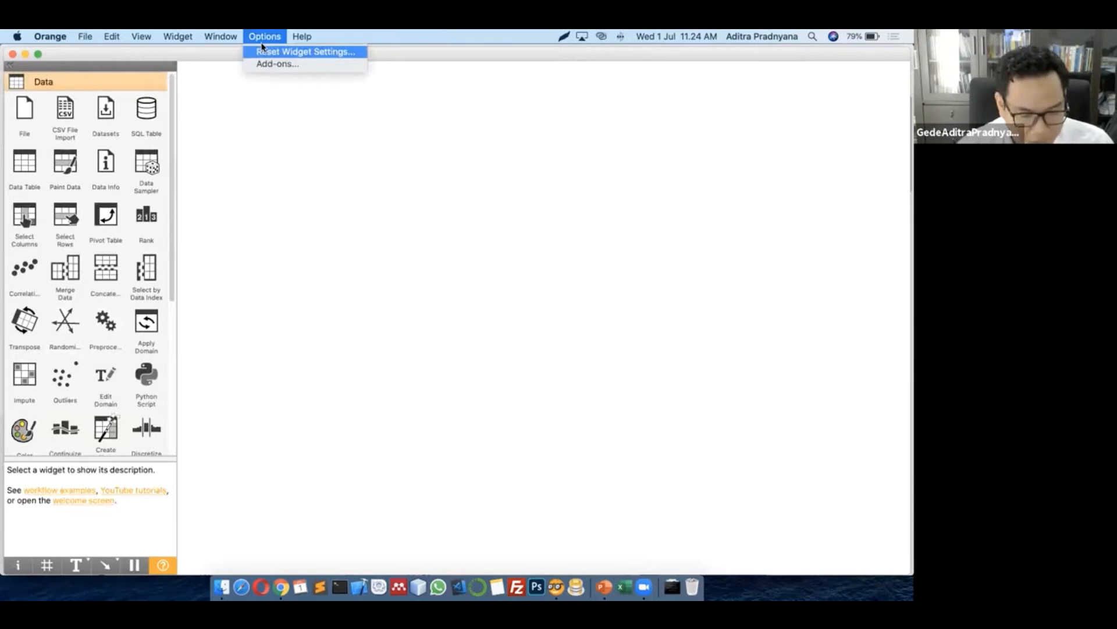
click(273, 64)
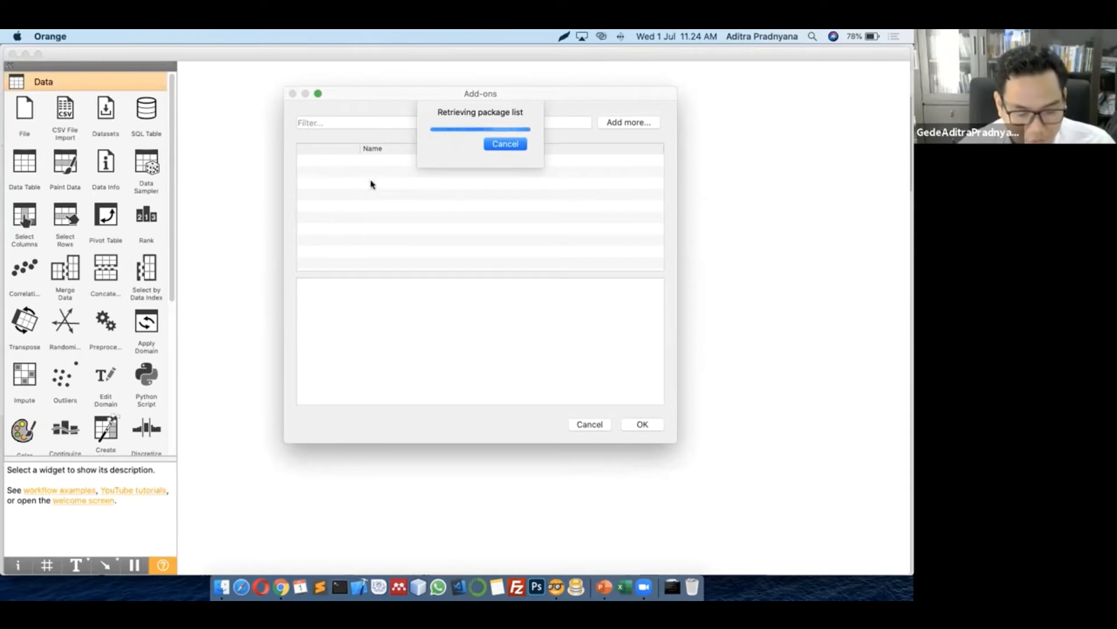
click(519, 150)
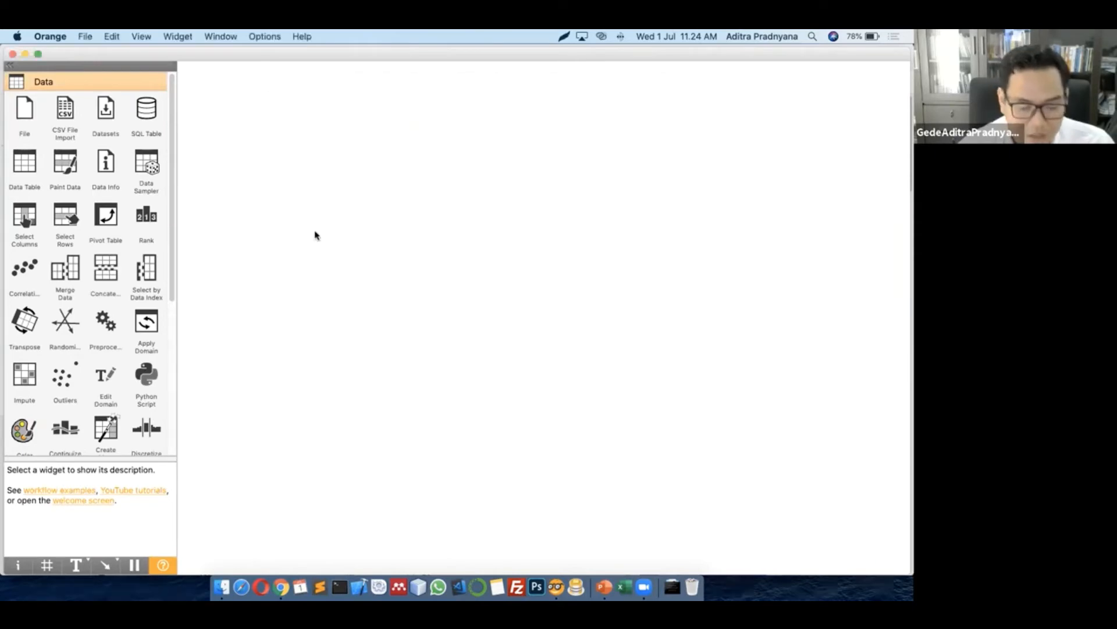
scroll(45, 376, down, 5)
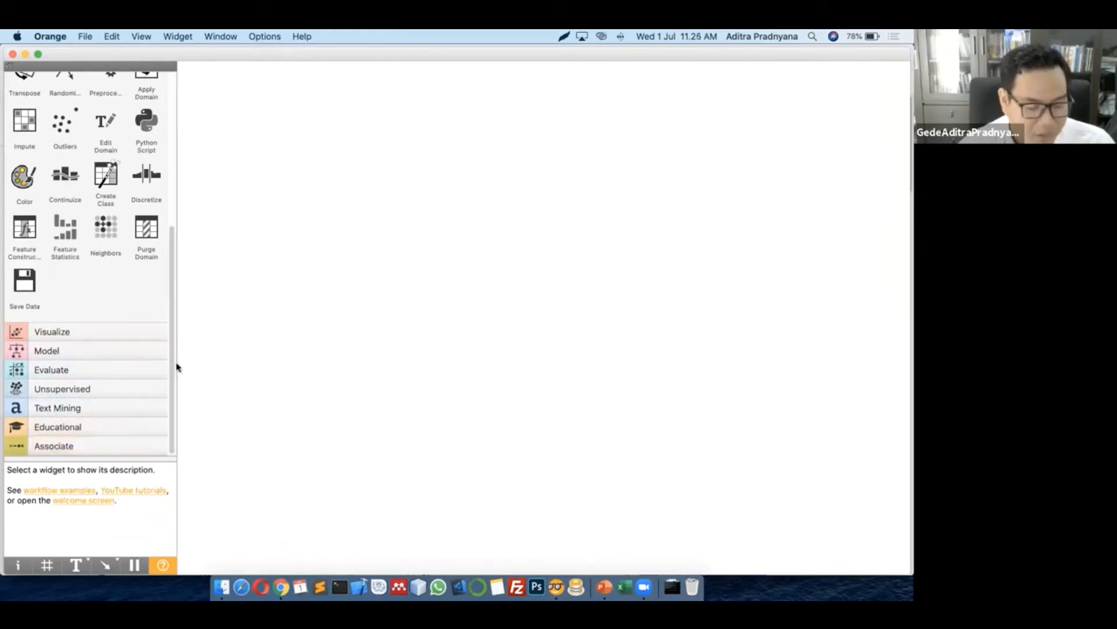
scroll(175, 347, up, 4)
scroll(183, 216, up, 3)
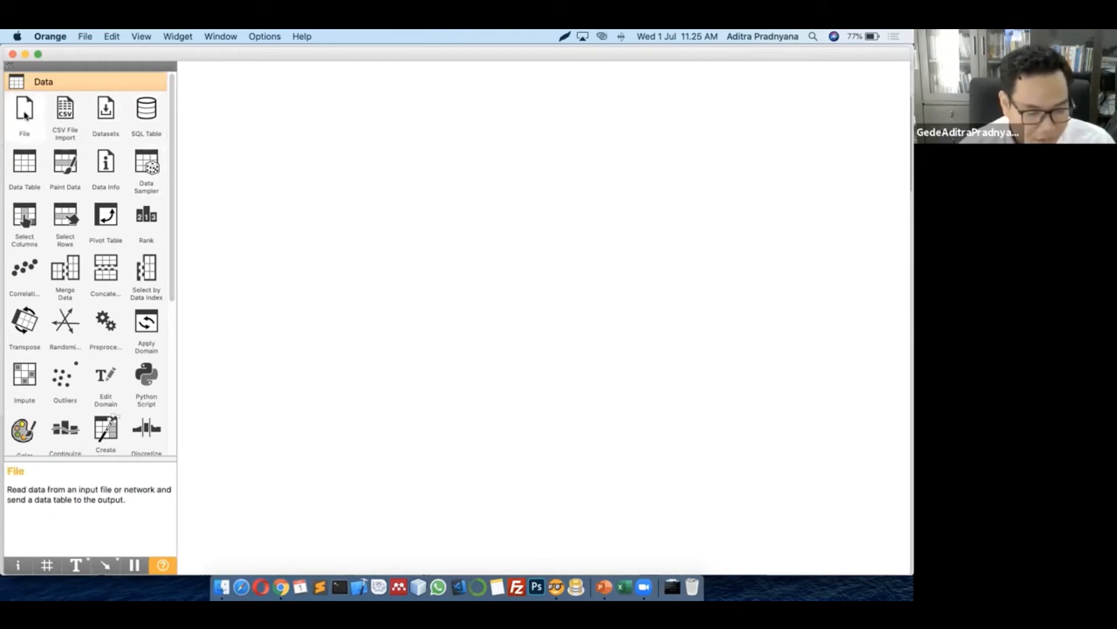
Add a File widget through the canvas widget search and position it upper-left
drag(25, 115, 293, 143)
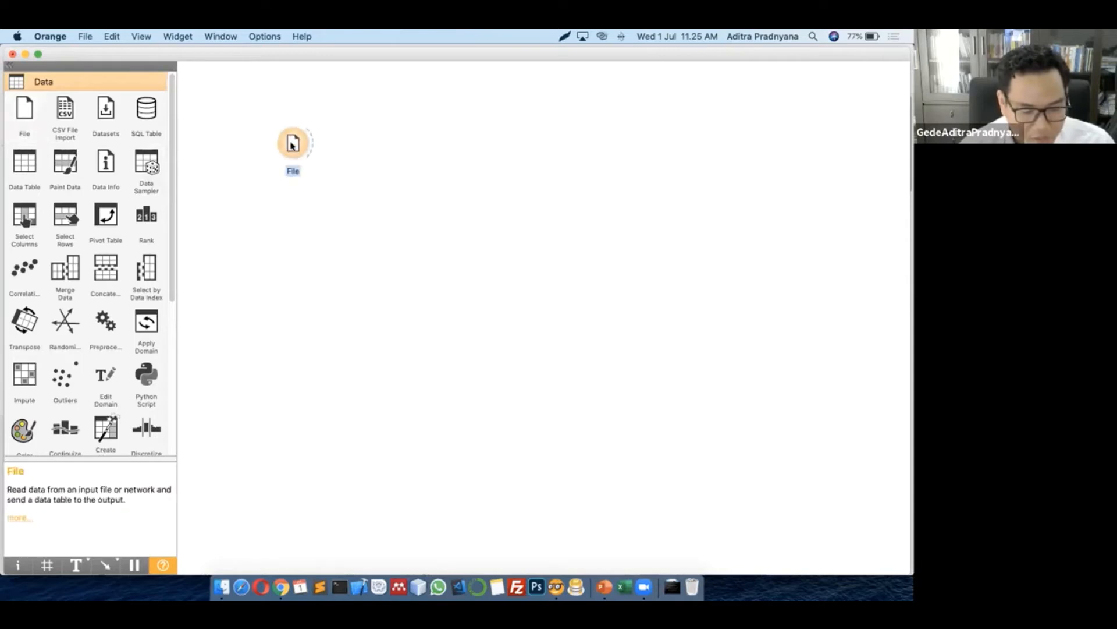
key(BackSpace)
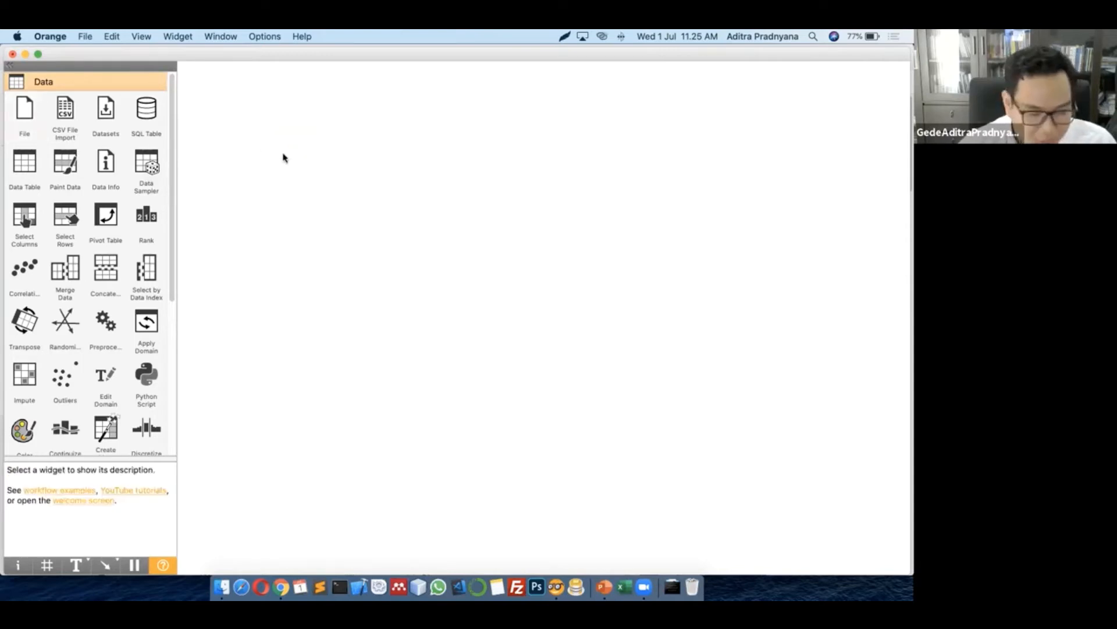
right_click(283, 157)
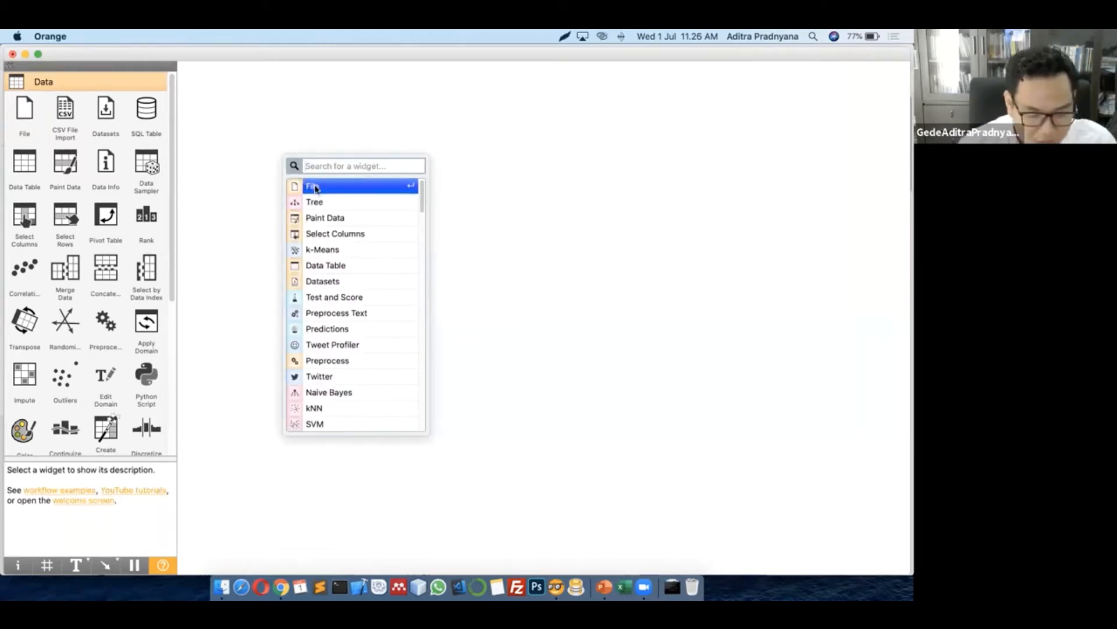
click(311, 186)
click(482, 256)
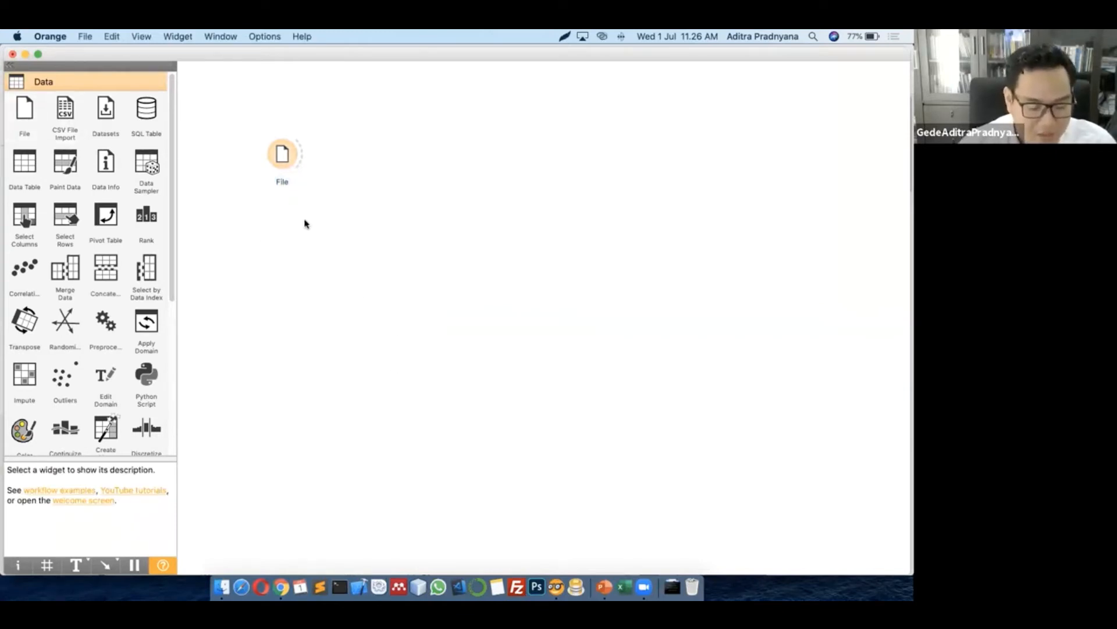
drag(283, 158, 298, 177)
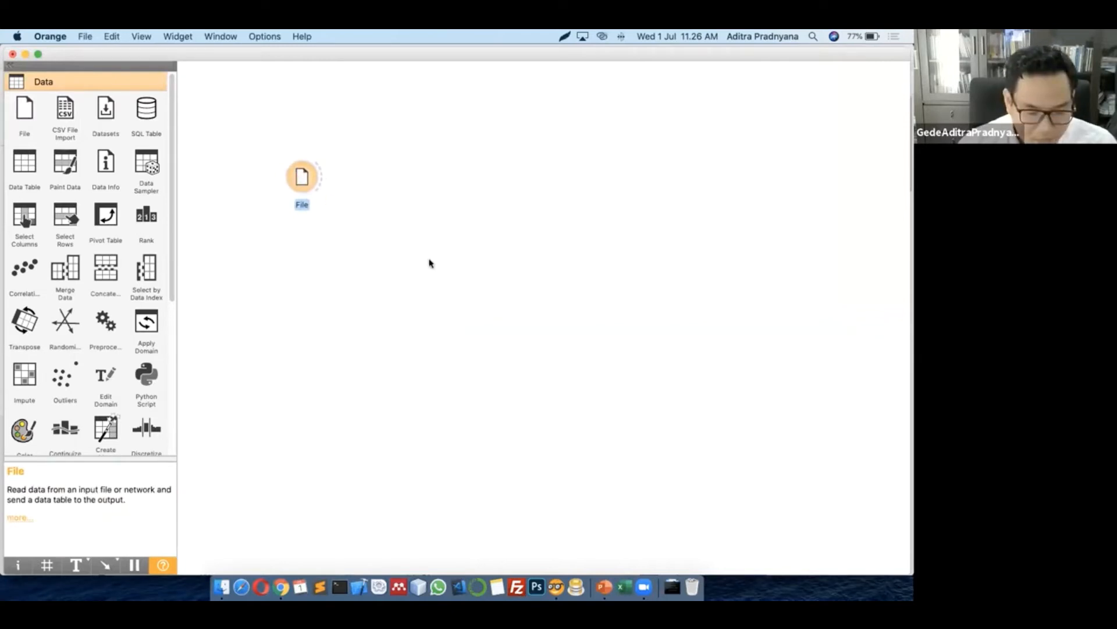
click(401, 215)
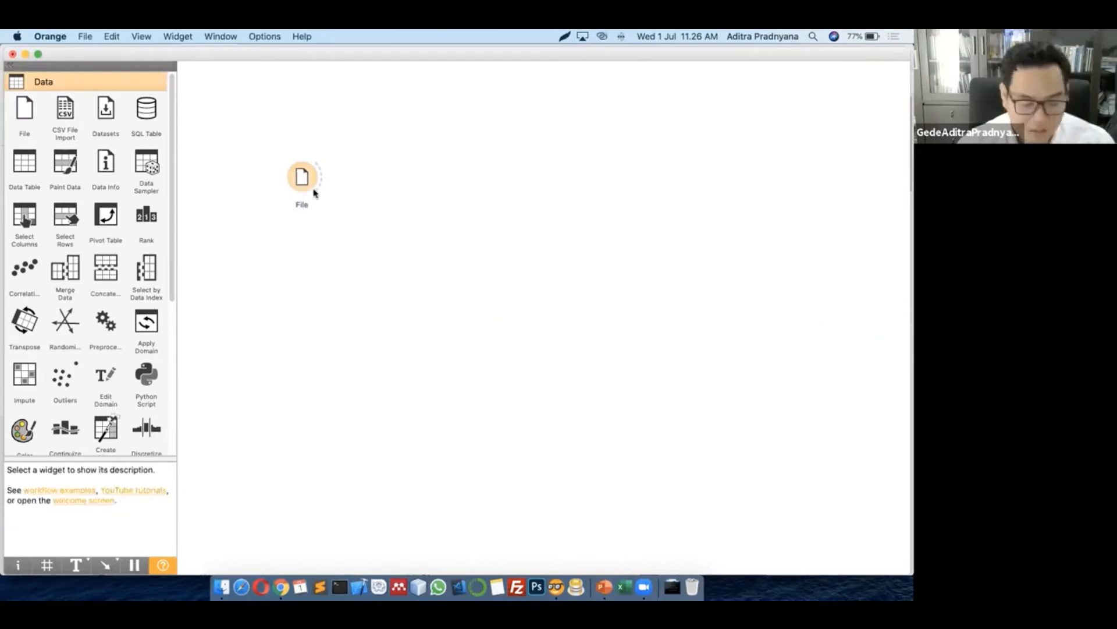
drag(304, 173, 295, 193)
click(439, 278)
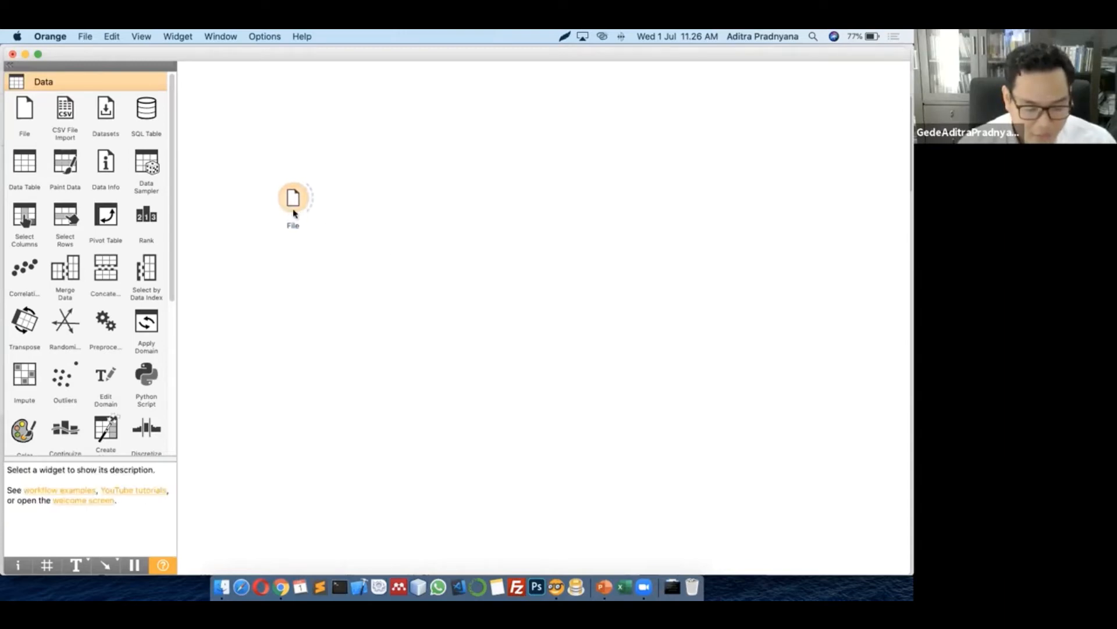
Open the File widget's settings window and move it clear of the widget
double_click(294, 207)
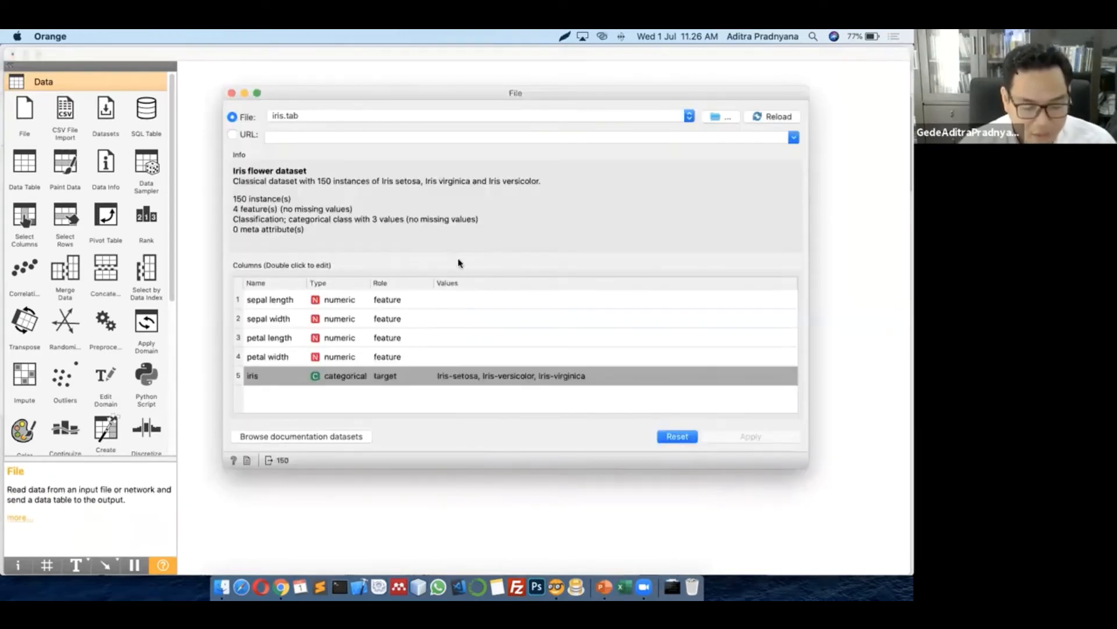
drag(467, 93, 553, 195)
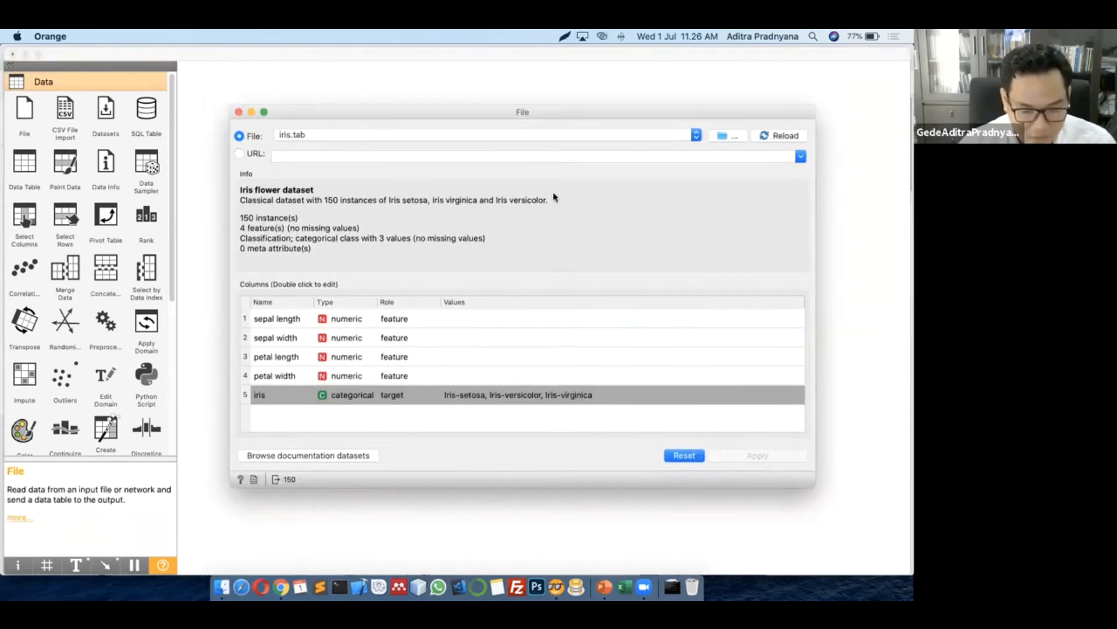
drag(447, 197, 351, 116)
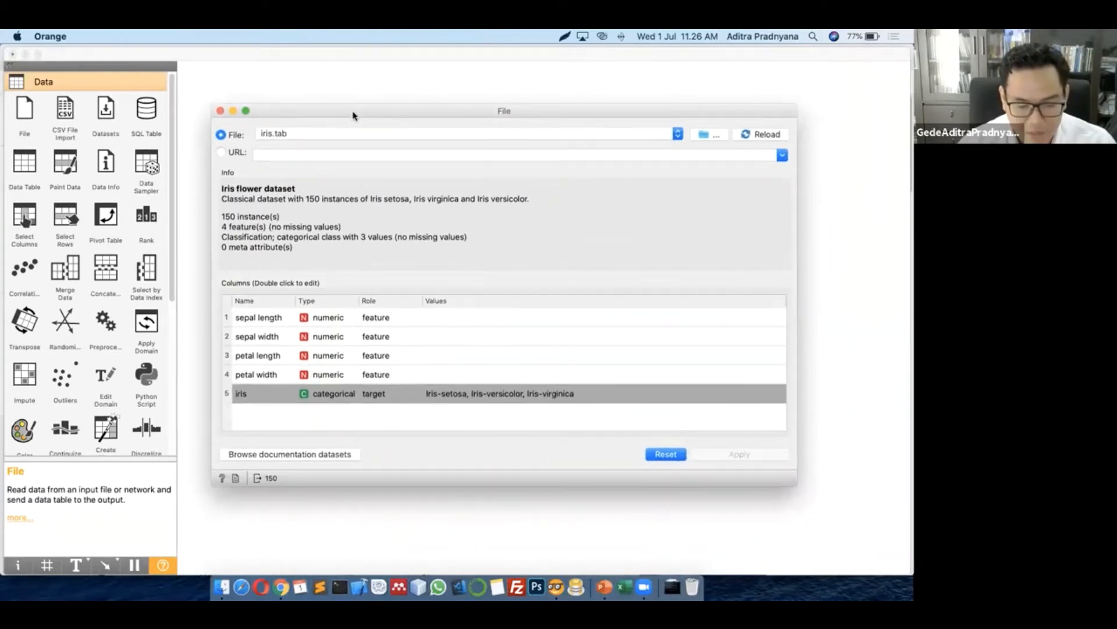
drag(463, 117, 431, 162)
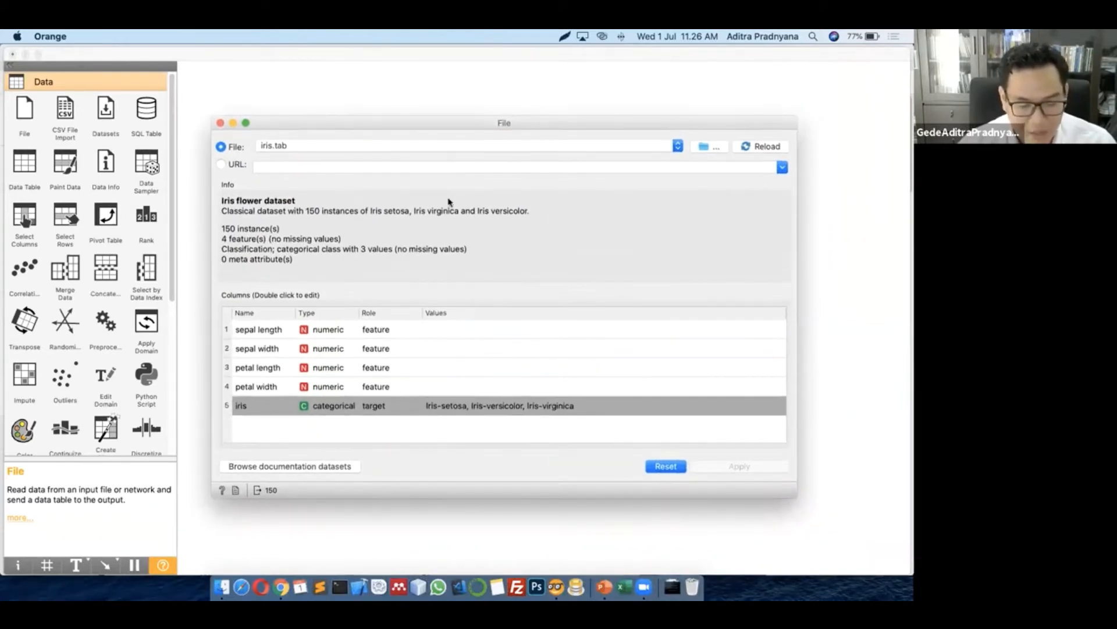
drag(573, 103, 461, 109)
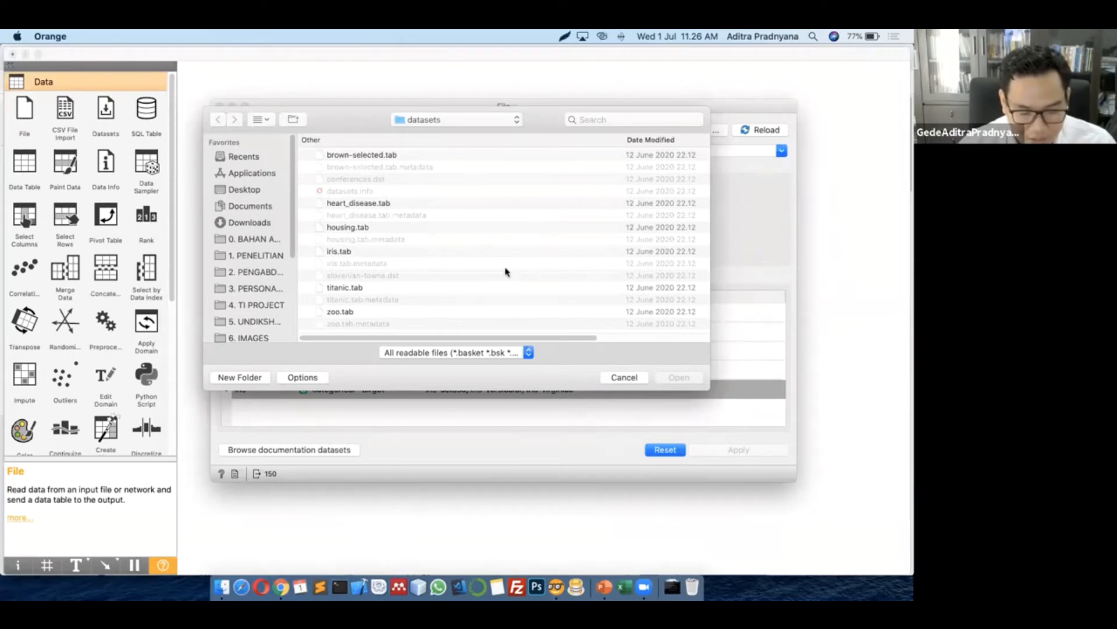
Load zoo.tab (101 animals) into the File widget and close its window
click(370, 314)
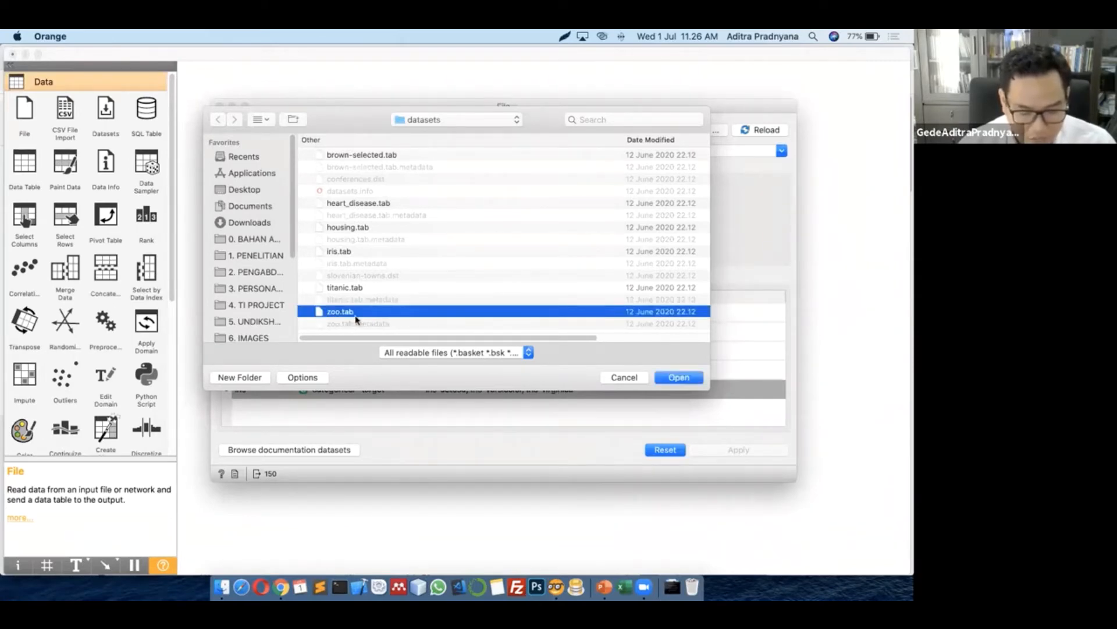
click(681, 377)
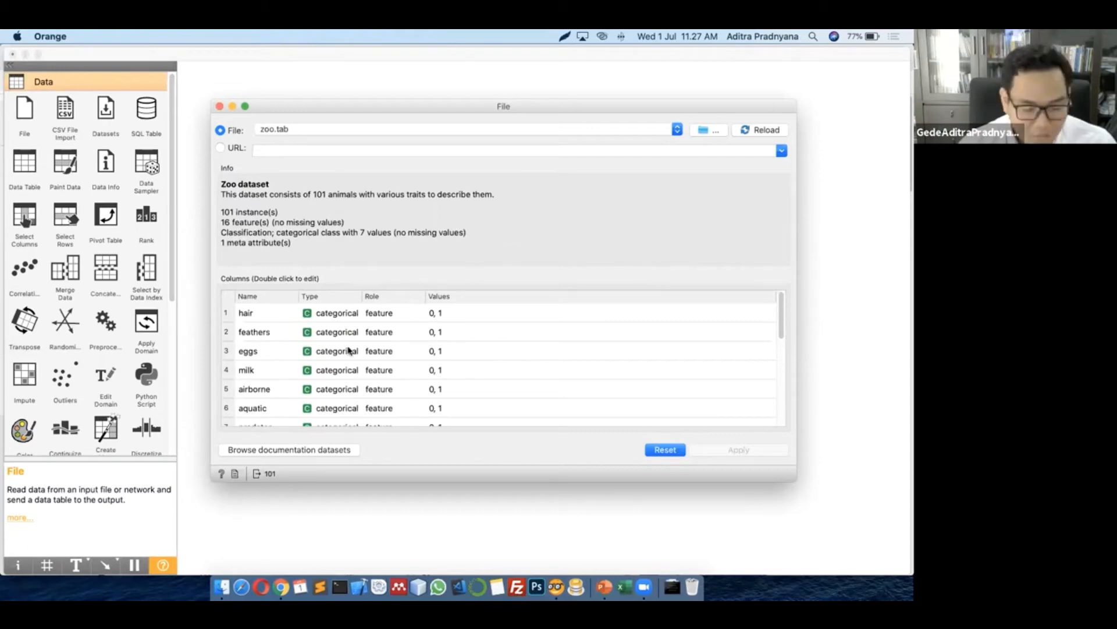
scroll(298, 355, down, 5)
scroll(296, 350, up, 5)
scroll(292, 344, down, 5)
scroll(303, 355, up, 5)
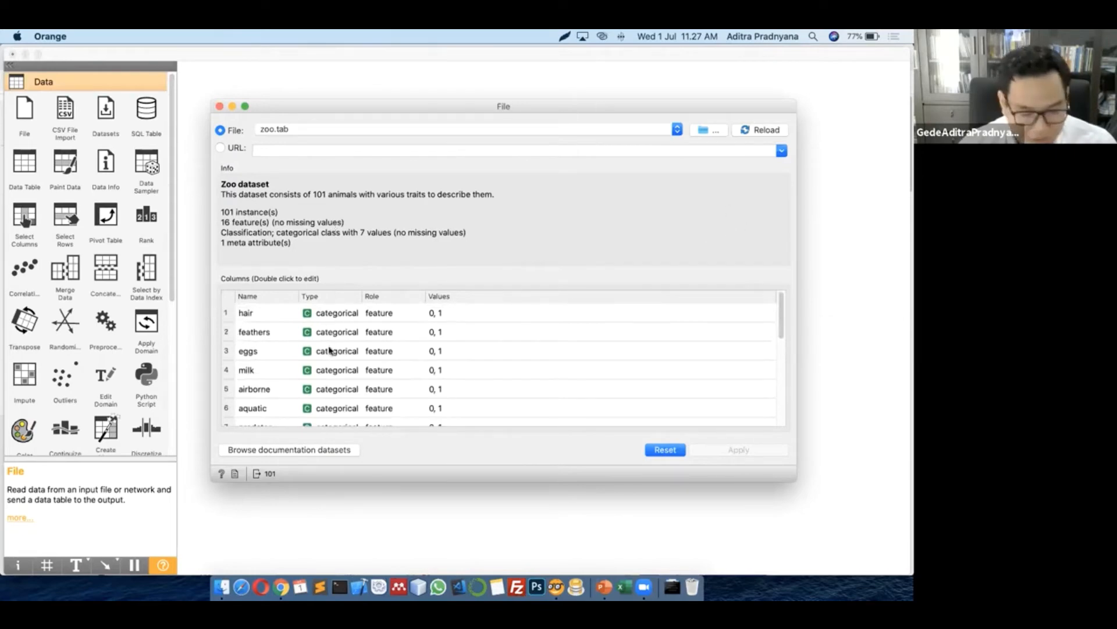
scroll(300, 353, down, 5)
scroll(382, 352, up, 5)
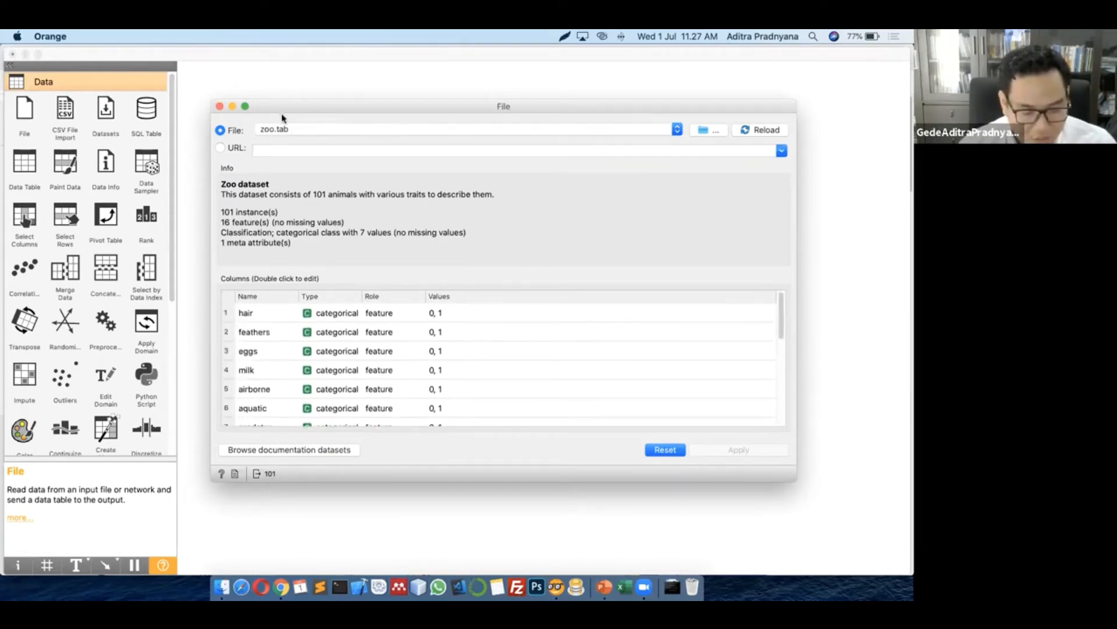
click(220, 106)
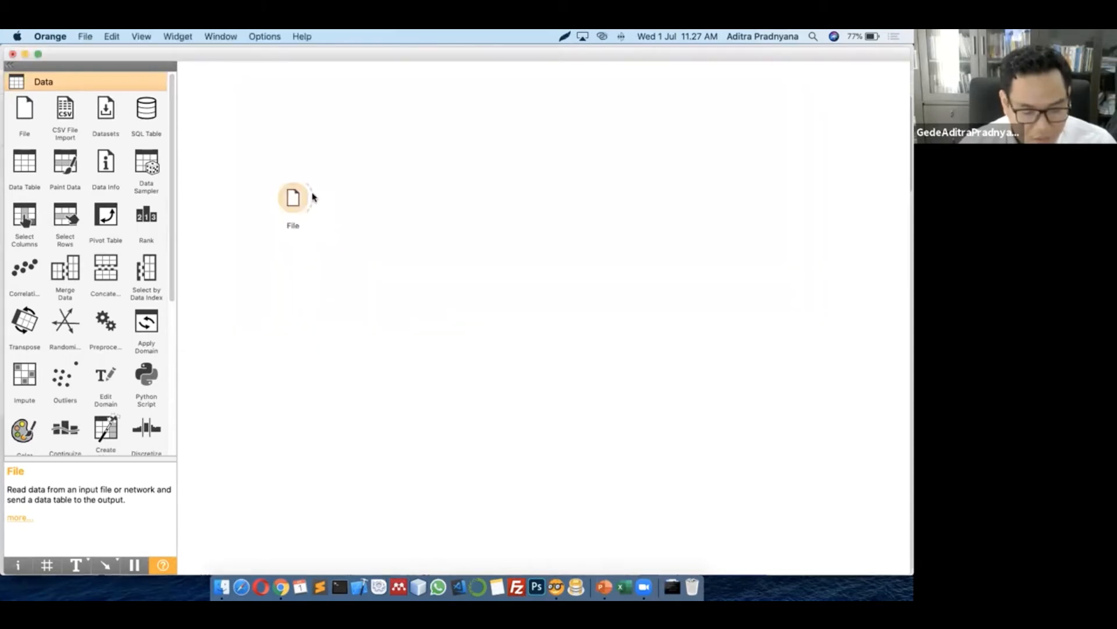
Connect a new Data Table widget to File's Data output, re-adding it until placed
drag(312, 198, 375, 149)
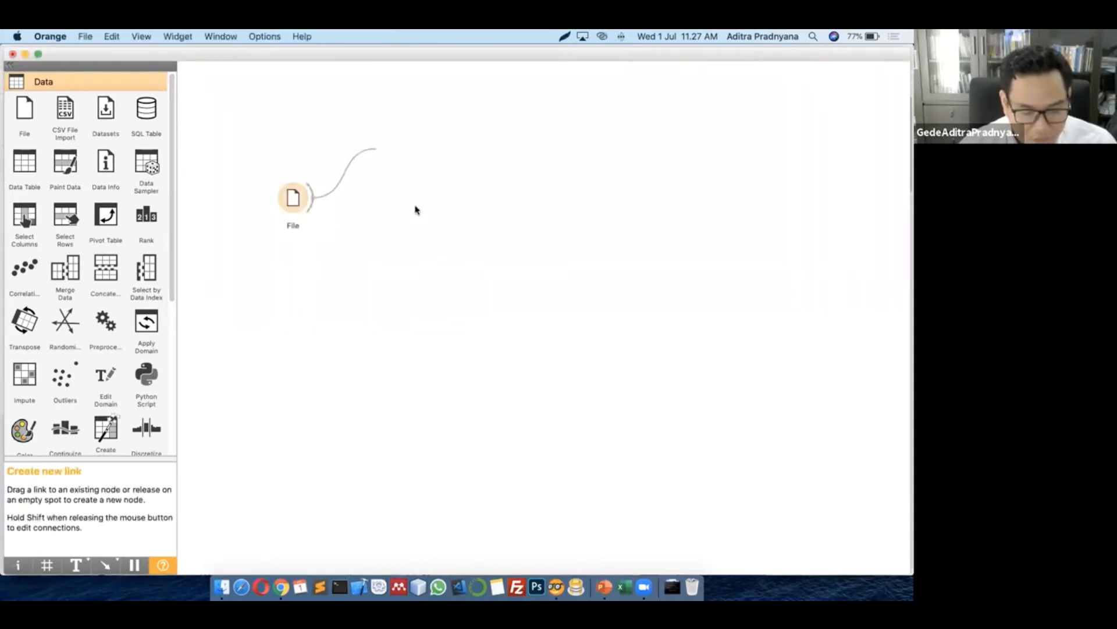
click(415, 182)
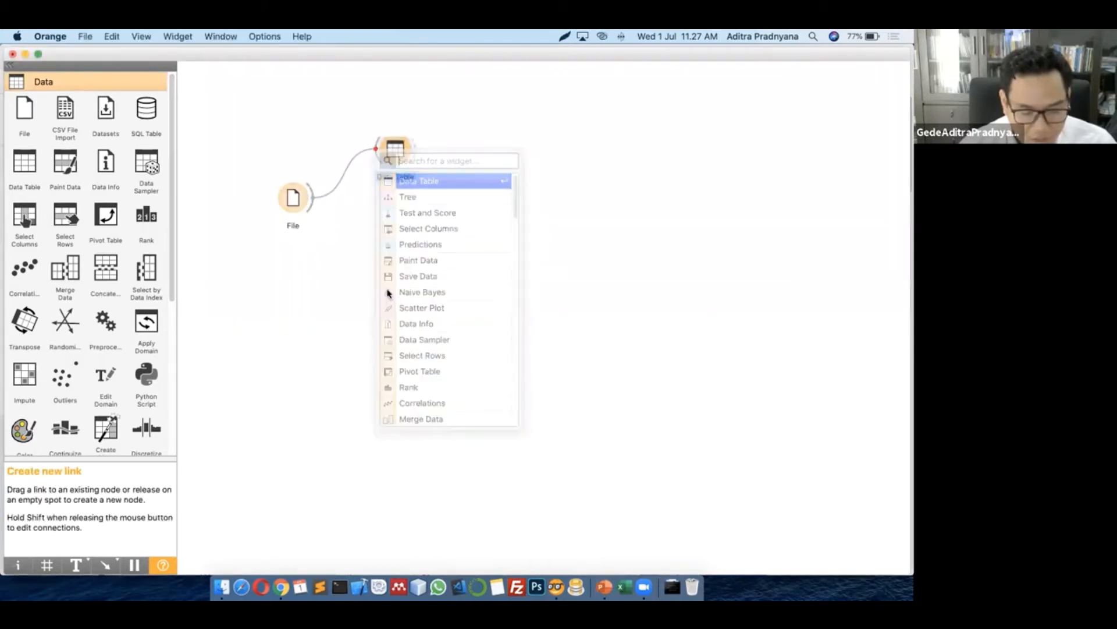
click(429, 267)
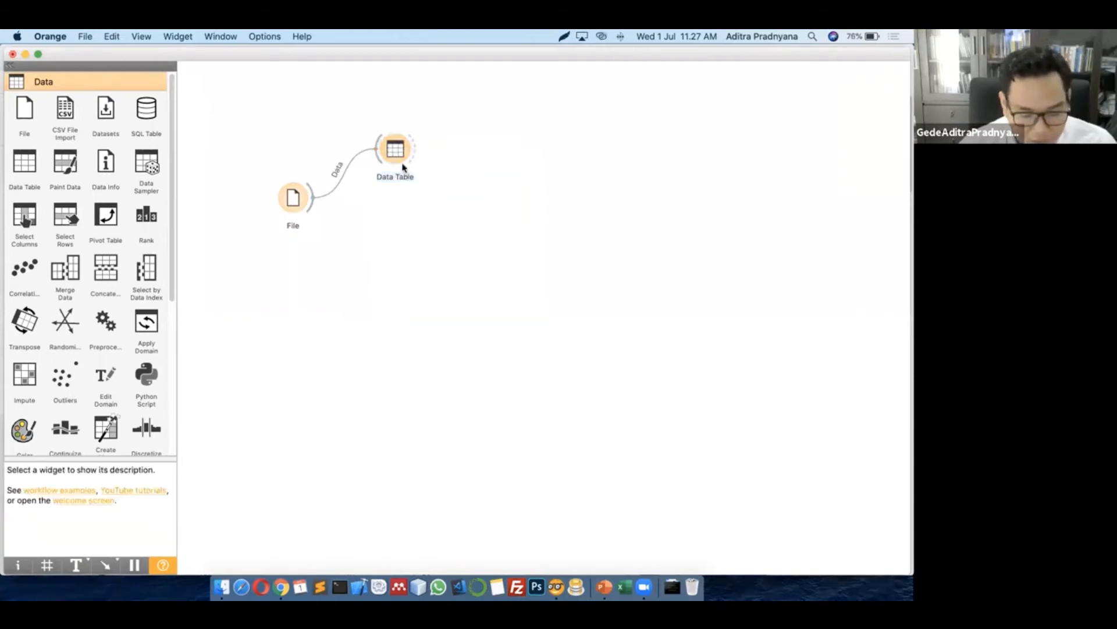
click(395, 154)
key(Delete)
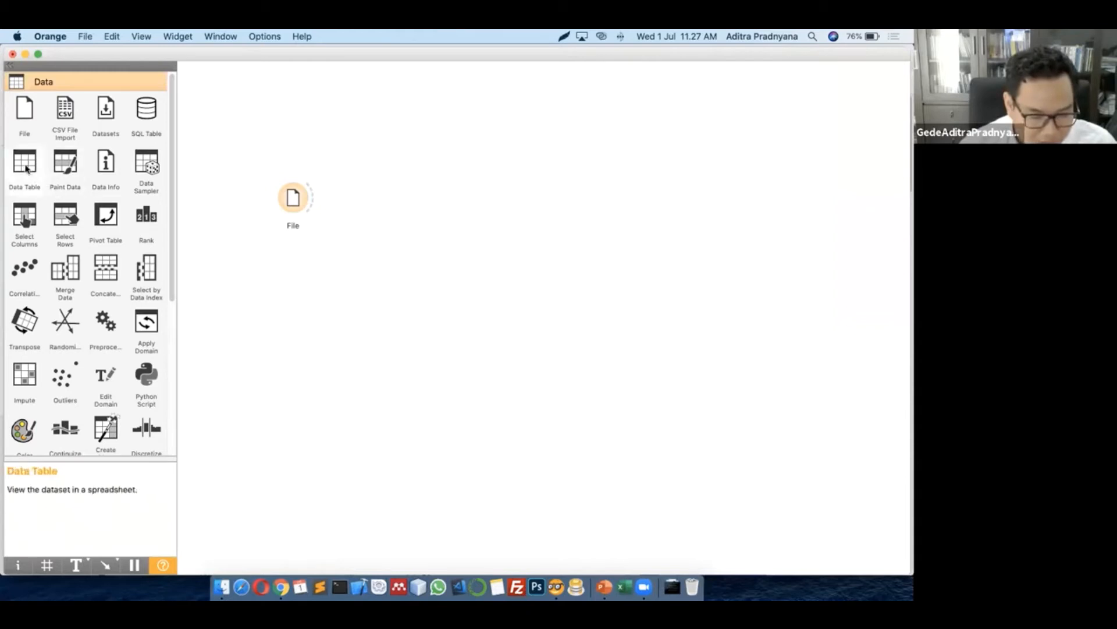
drag(25, 167, 389, 167)
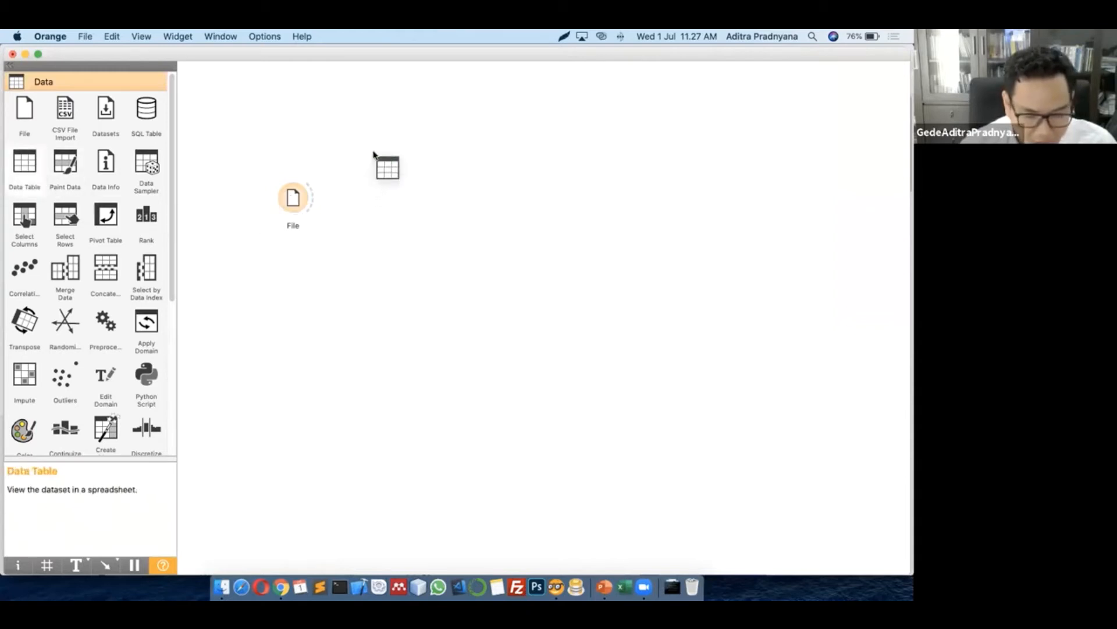
drag(309, 199, 356, 156)
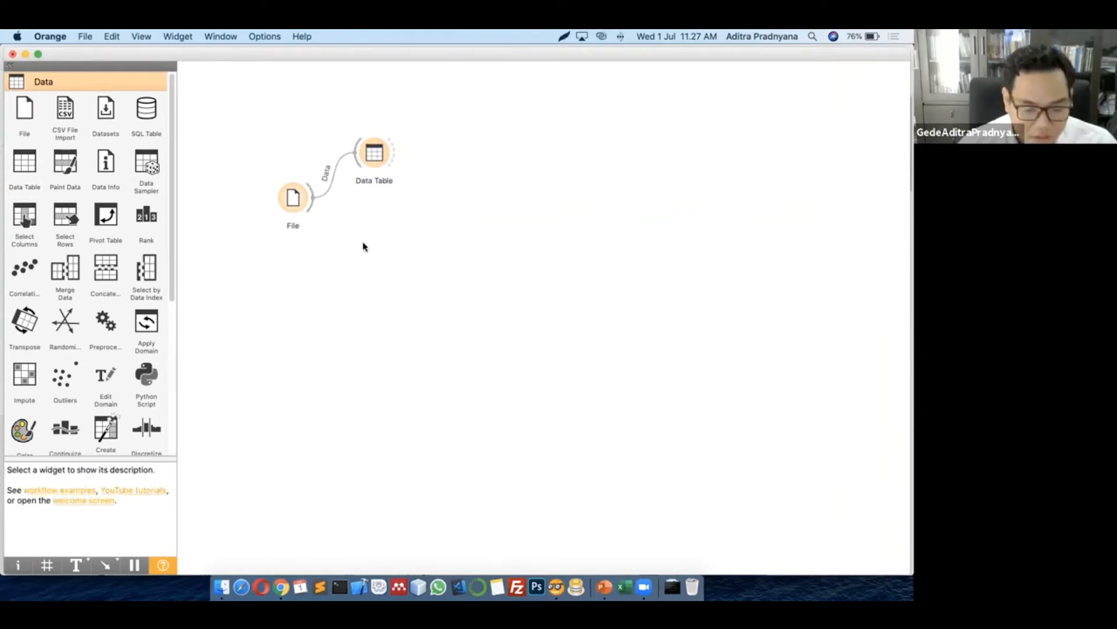
click(375, 152)
key(Delete)
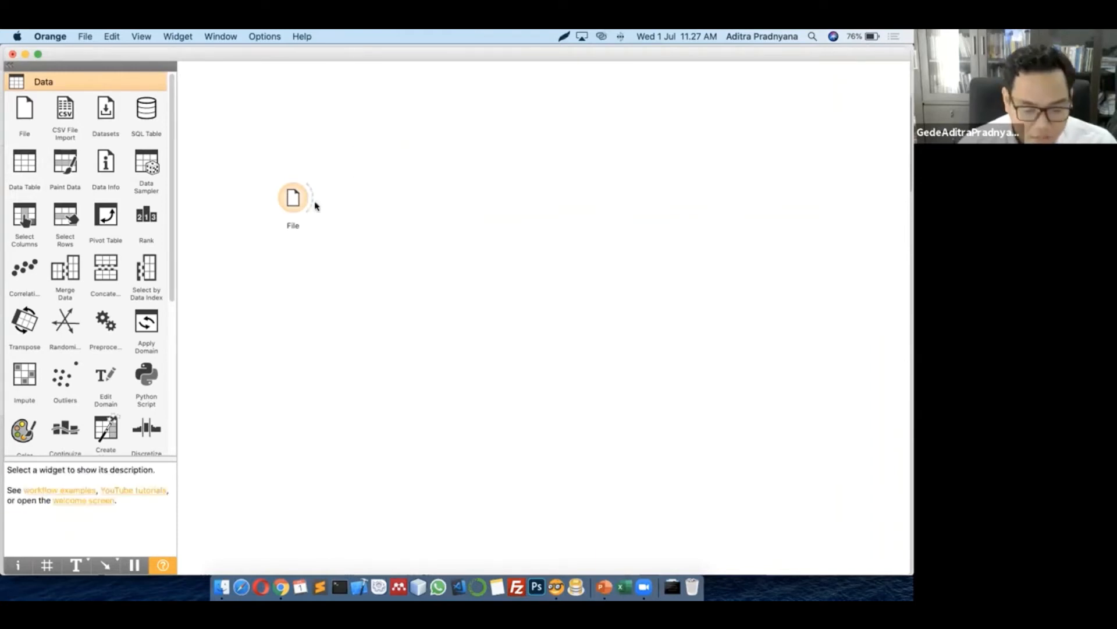
drag(312, 202, 367, 148)
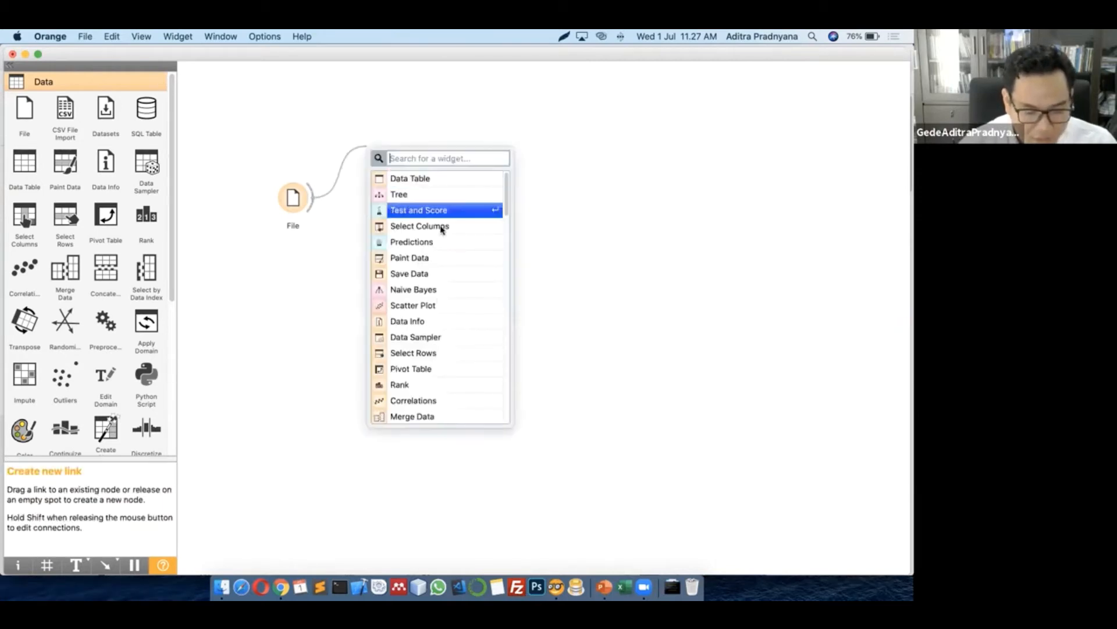
click(410, 182)
drag(385, 150, 390, 177)
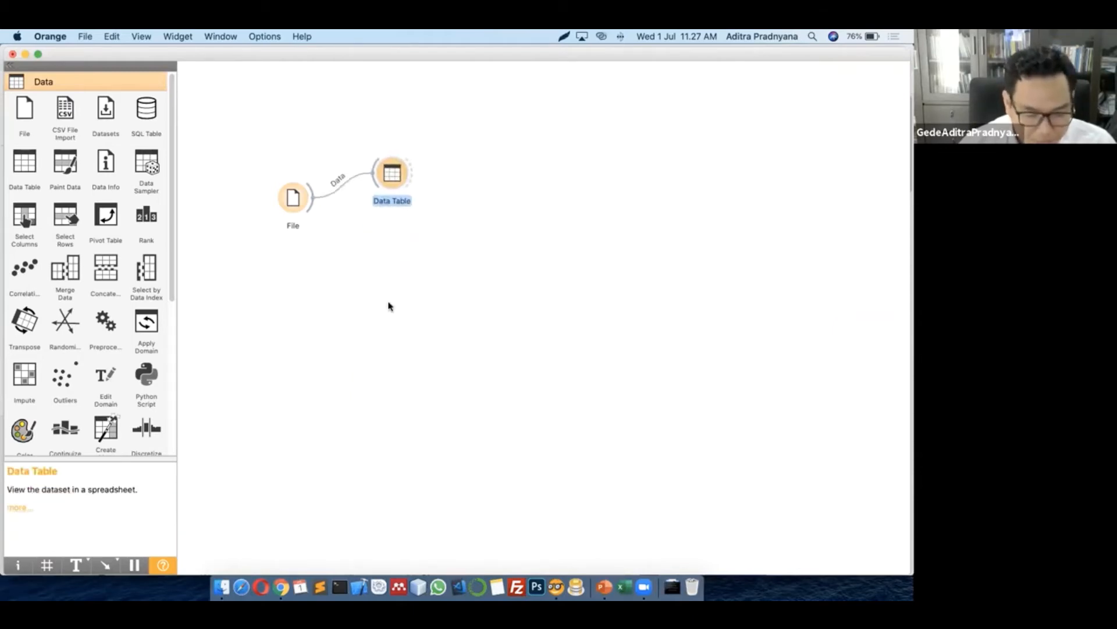
click(386, 200)
double_click(390, 184)
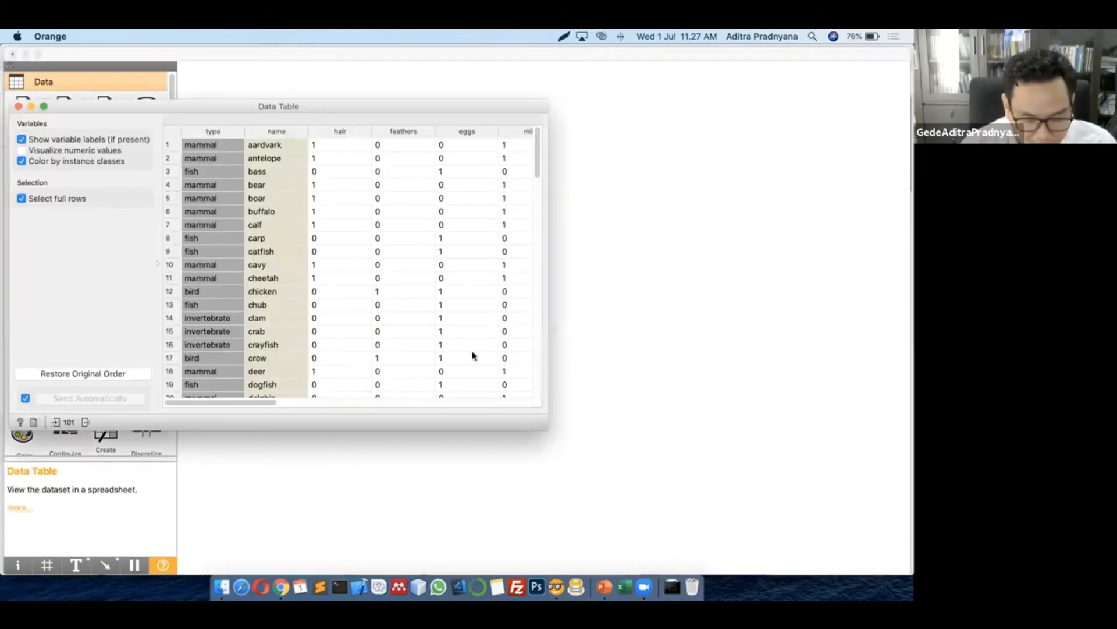
scroll(471, 351, down, 10)
scroll(545, 346, up, 7)
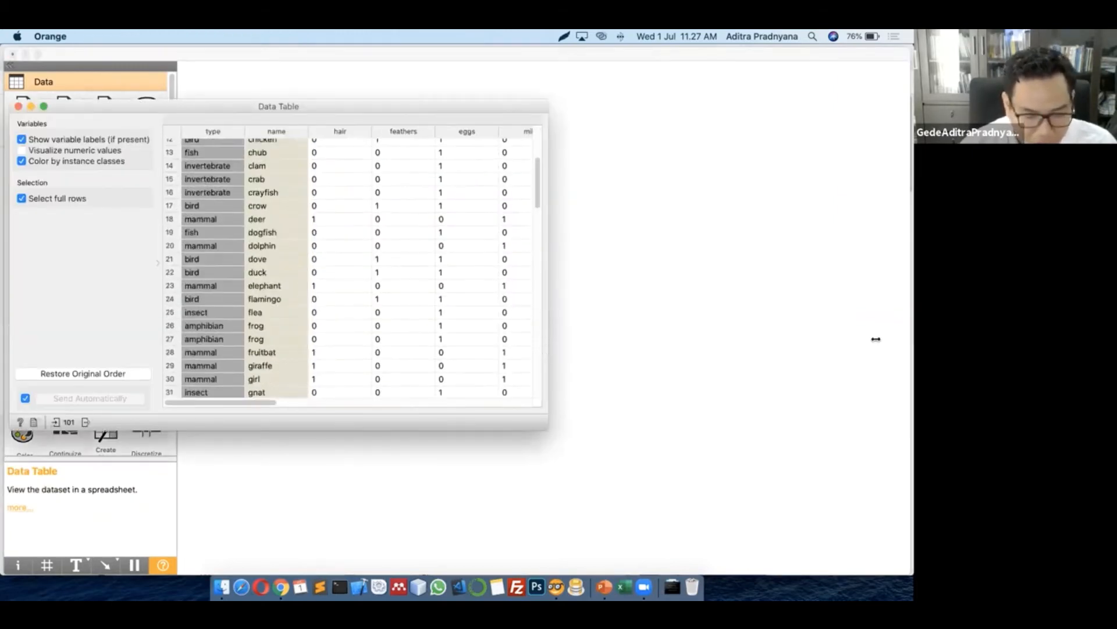
scroll(342, 332, up, 3)
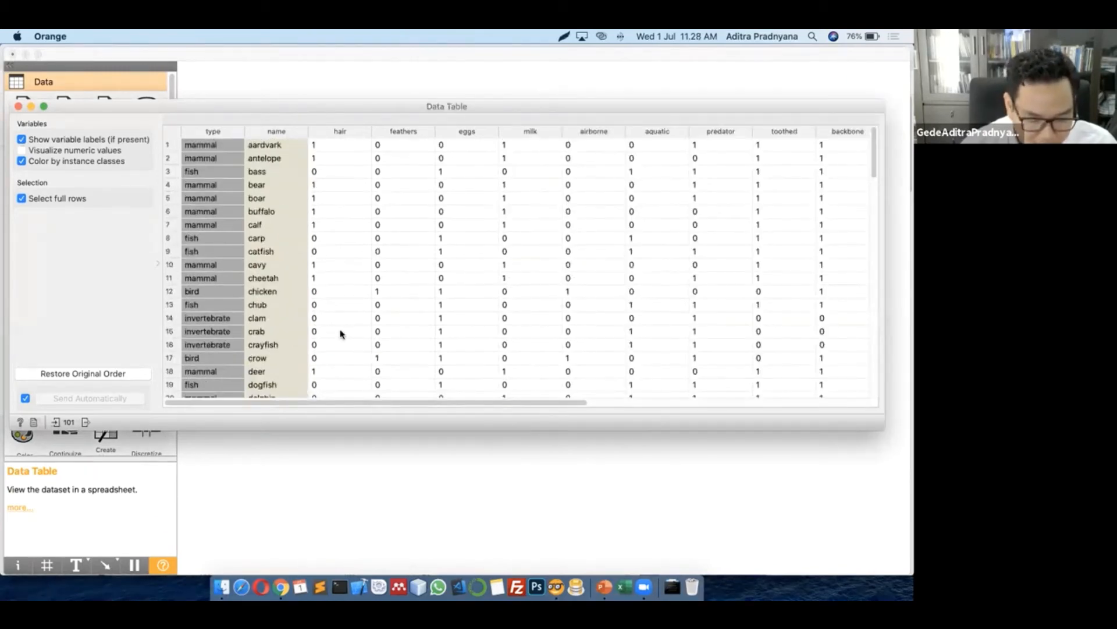
scroll(342, 333, down, 4)
scroll(343, 337, down, 6)
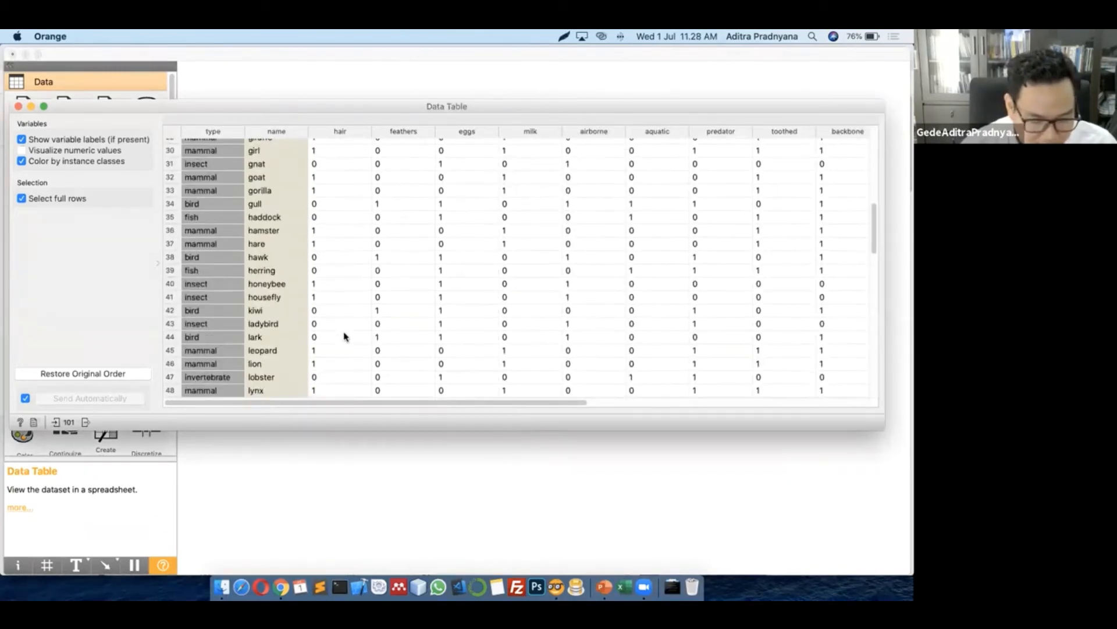
scroll(344, 336, down, 13)
scroll(346, 345, up, 12)
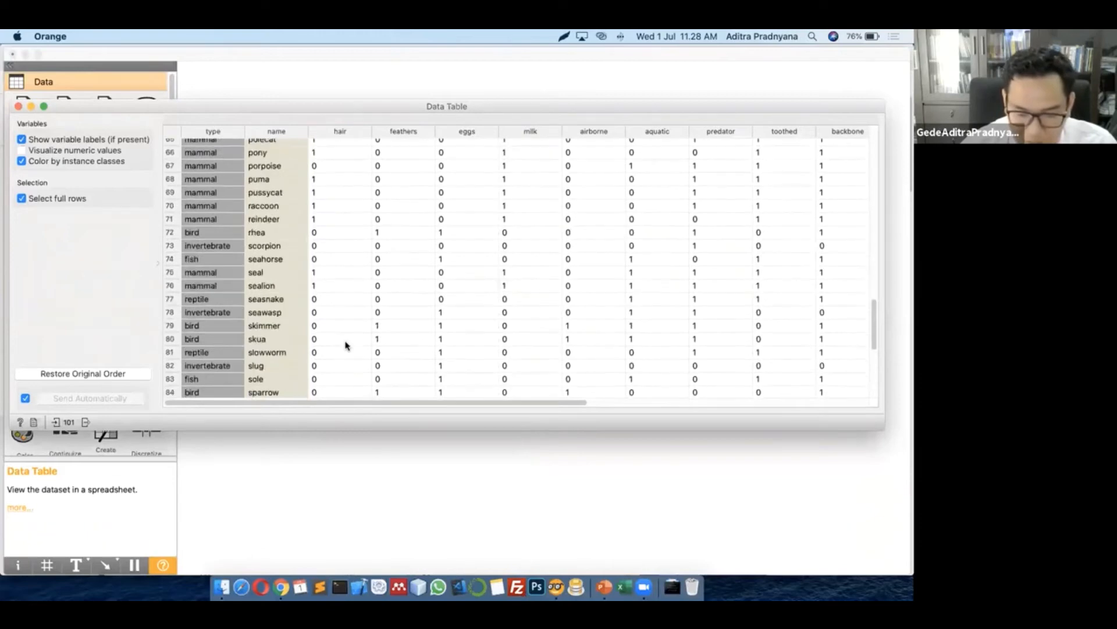
scroll(345, 344, up, 11)
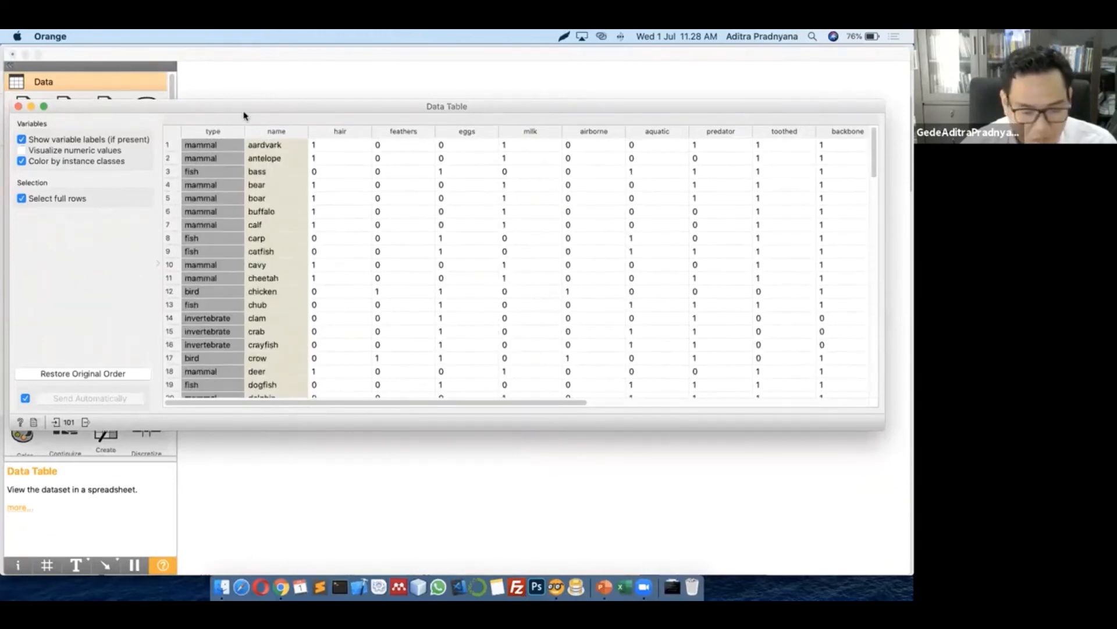
drag(256, 107, 256, 116)
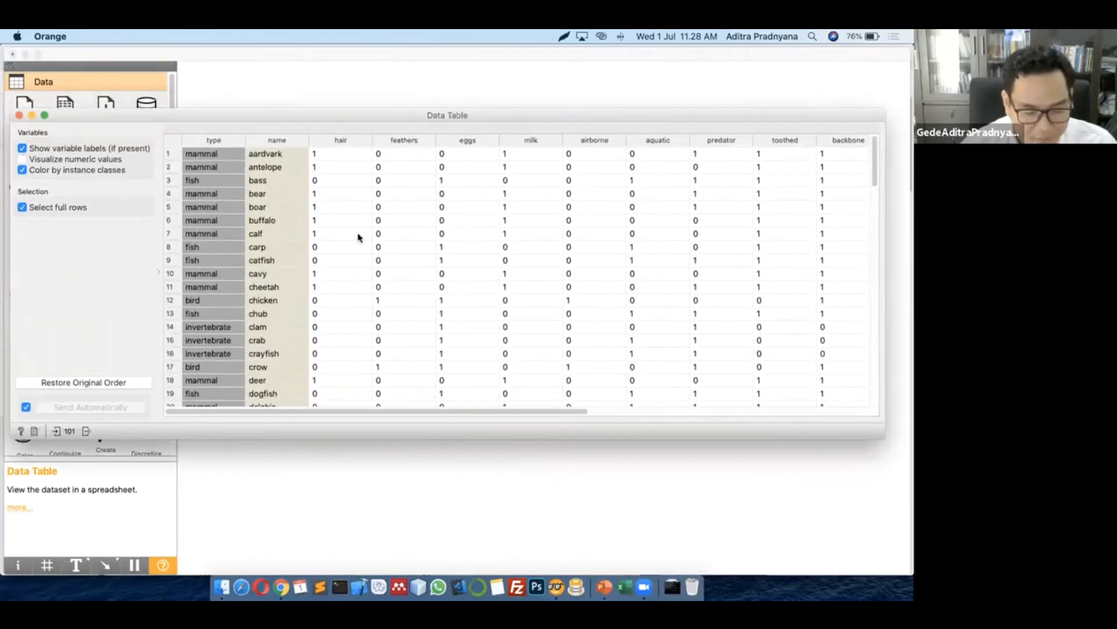
drag(372, 116, 374, 130)
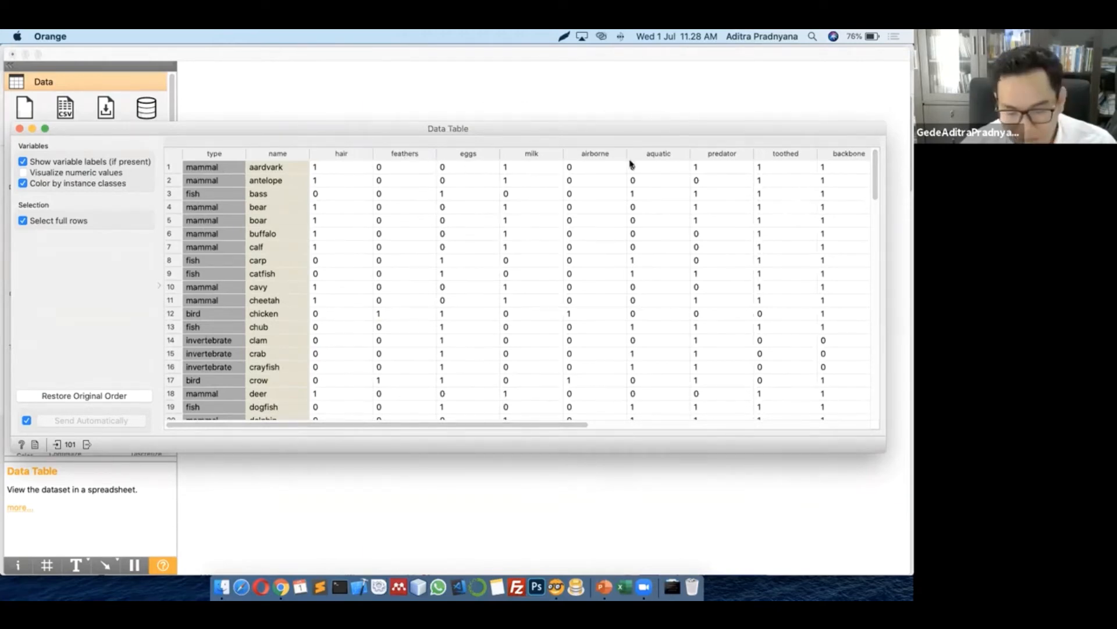
drag(473, 429, 650, 427)
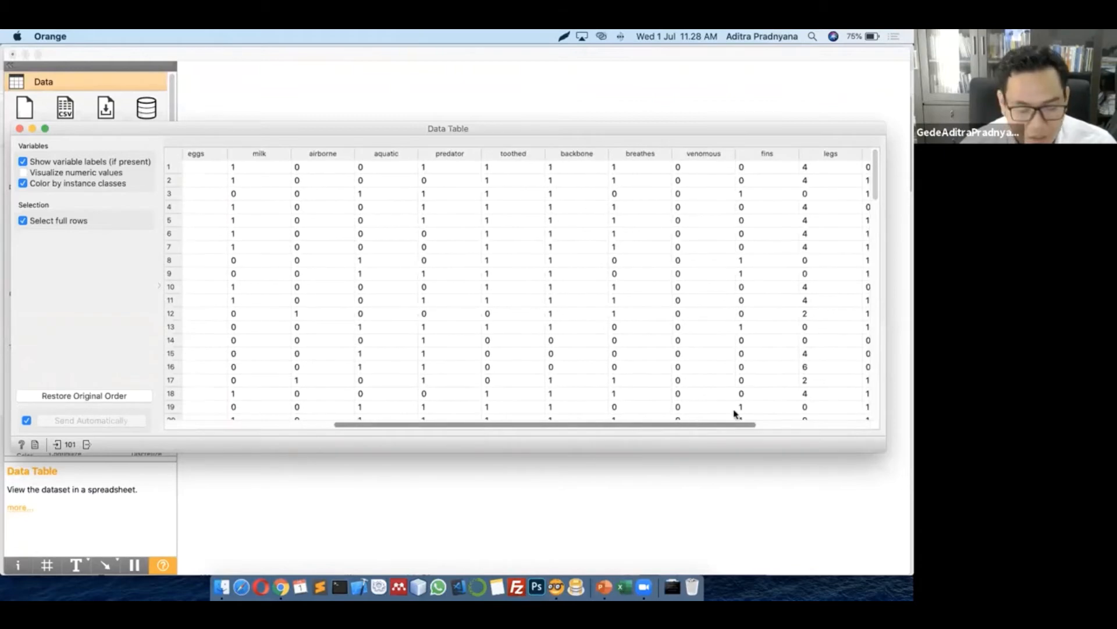
scroll(766, 409, right, 5)
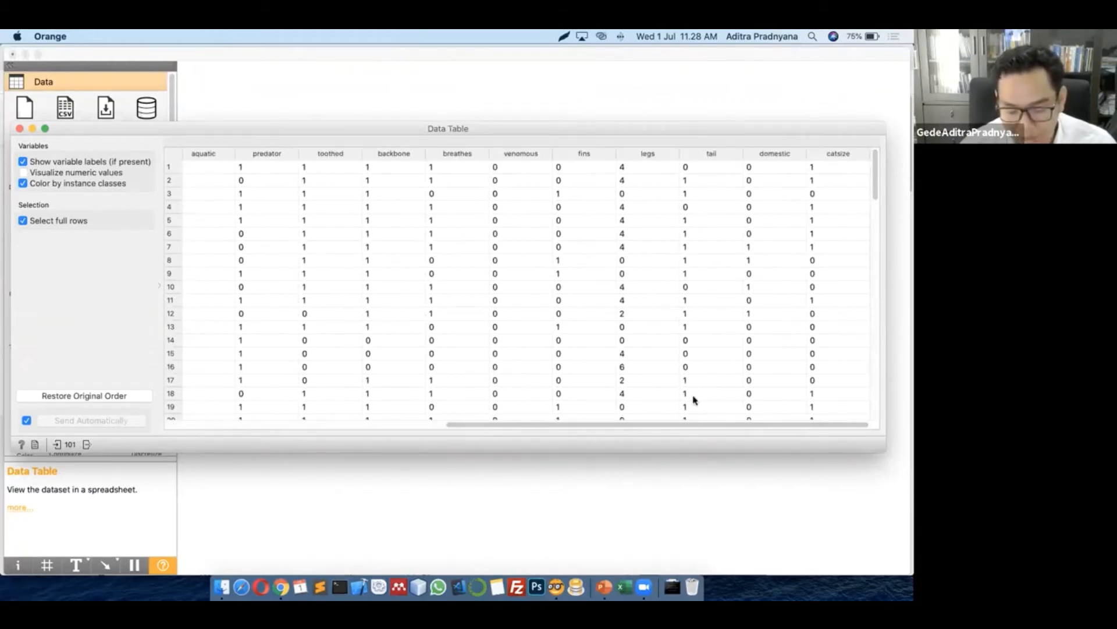
drag(667, 425, 361, 428)
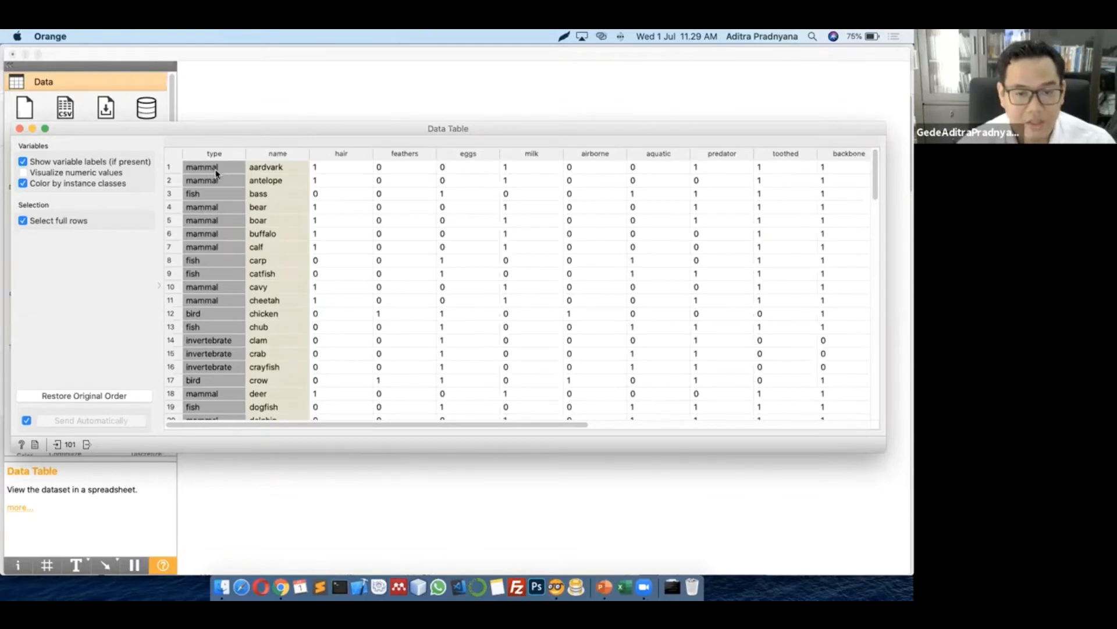
scroll(207, 294, down, 5)
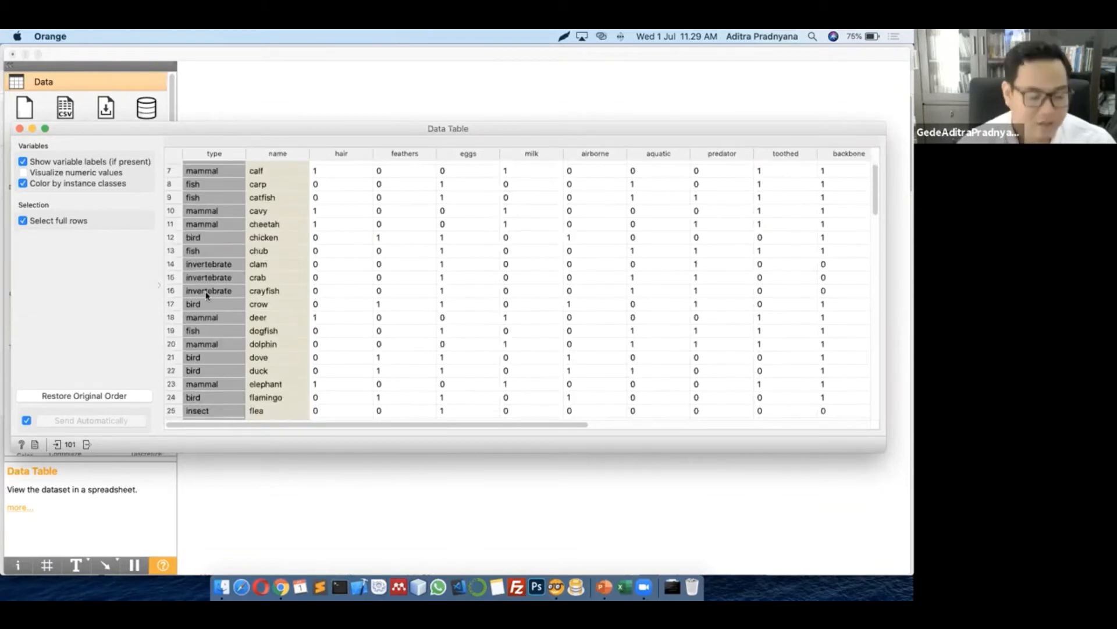
scroll(207, 294, down, 3)
scroll(198, 279, up, 3)
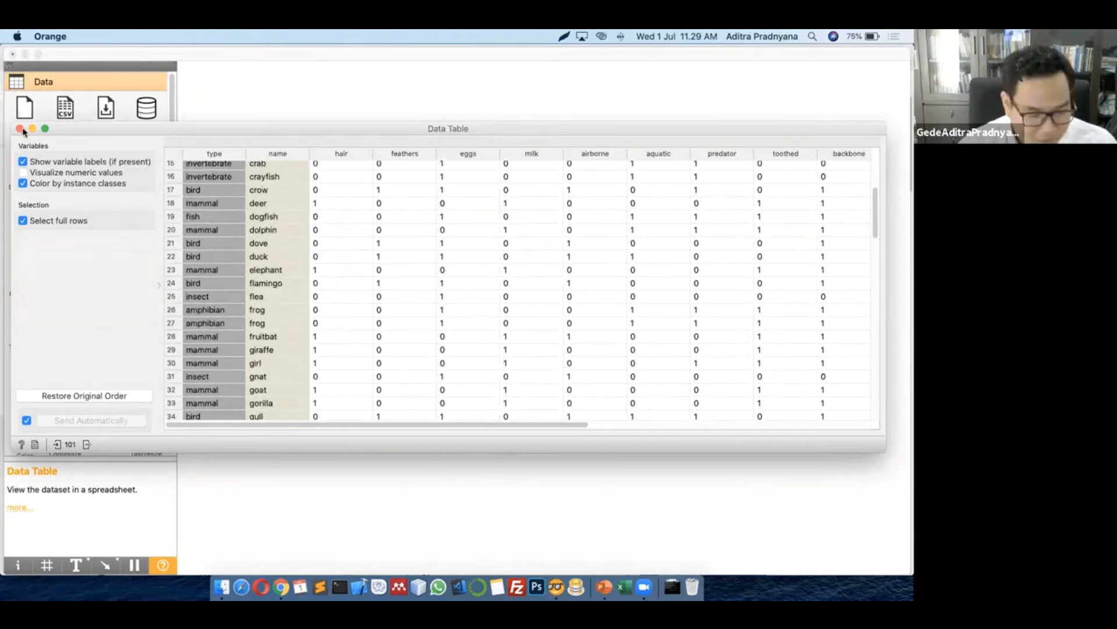
click(21, 130)
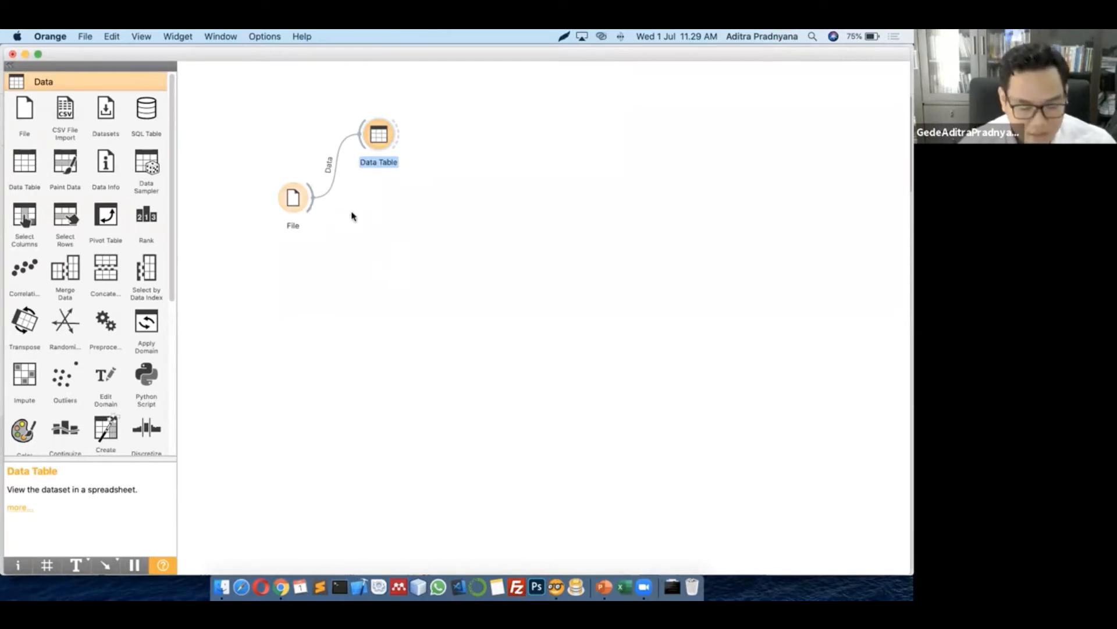
Add a Tree learner linked to File's output and review its settings
drag(313, 198, 438, 249)
text(tree)
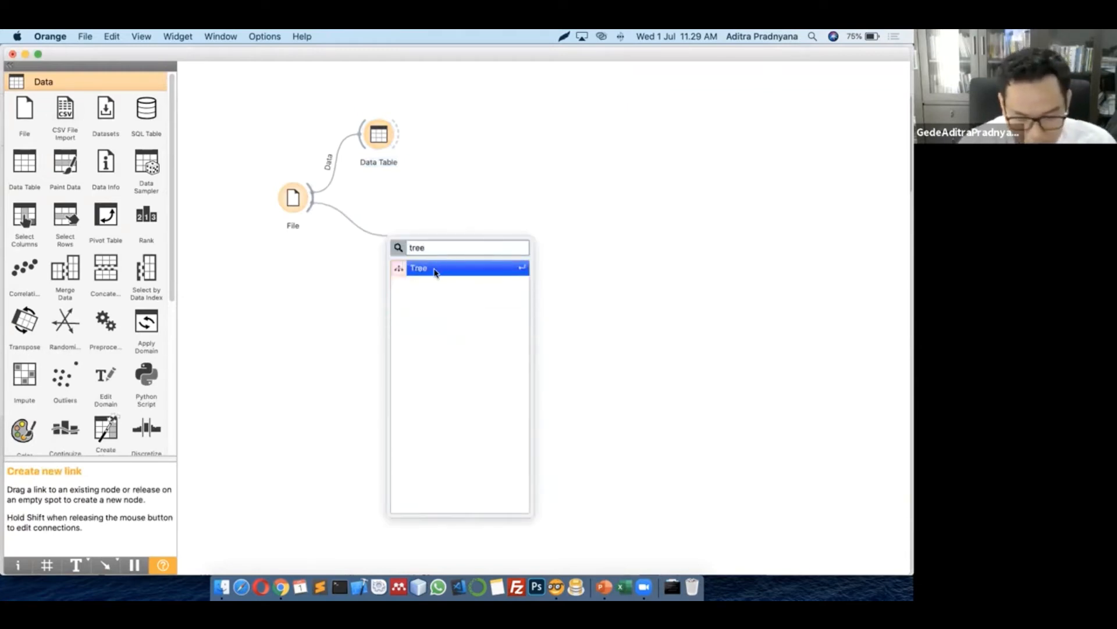
click(435, 269)
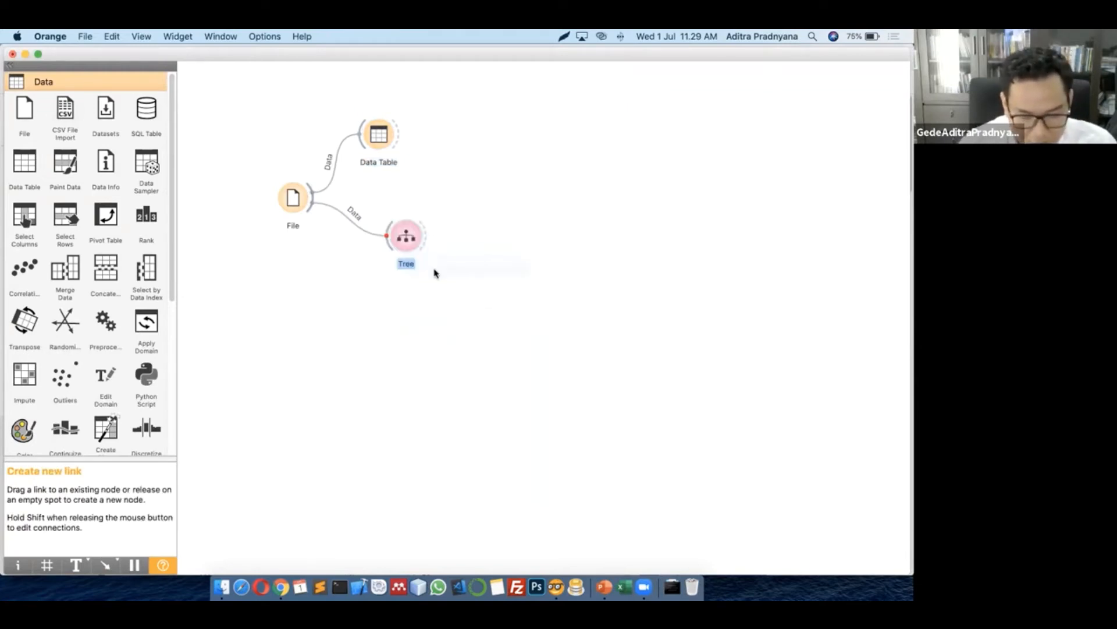
mouse_move(406, 234)
mouse_down()
mouse_move(400, 255)
mouse_move(411, 242)
mouse_up()
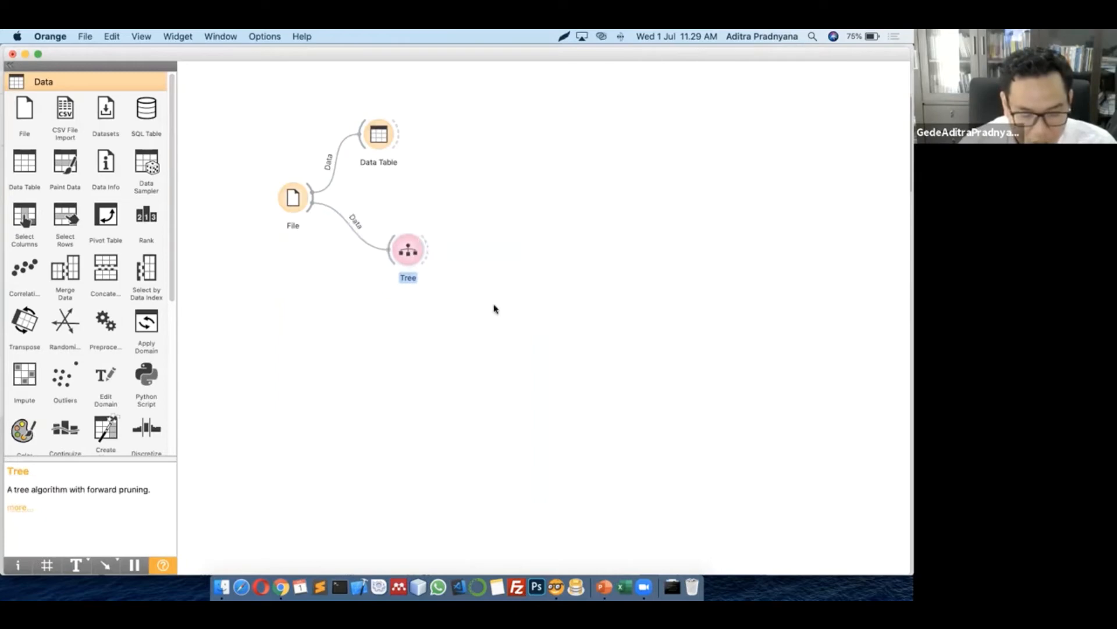
click(494, 306)
double_click(413, 253)
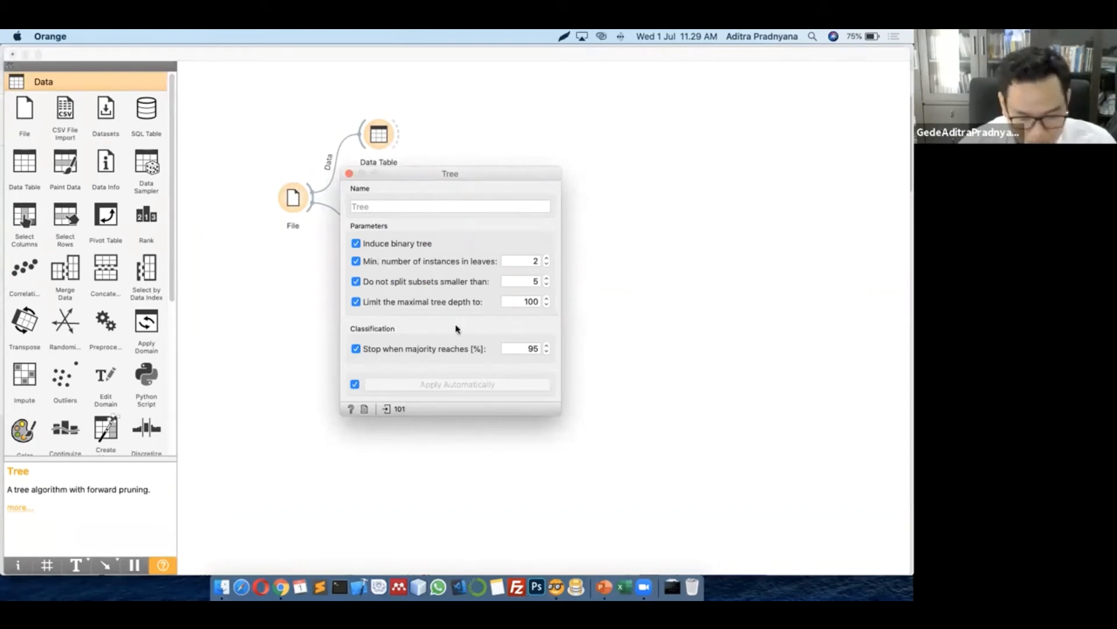
click(348, 174)
Feed the Tree model into a new Tree Viewer and open it to see the 17-node tree
drag(429, 252, 519, 217)
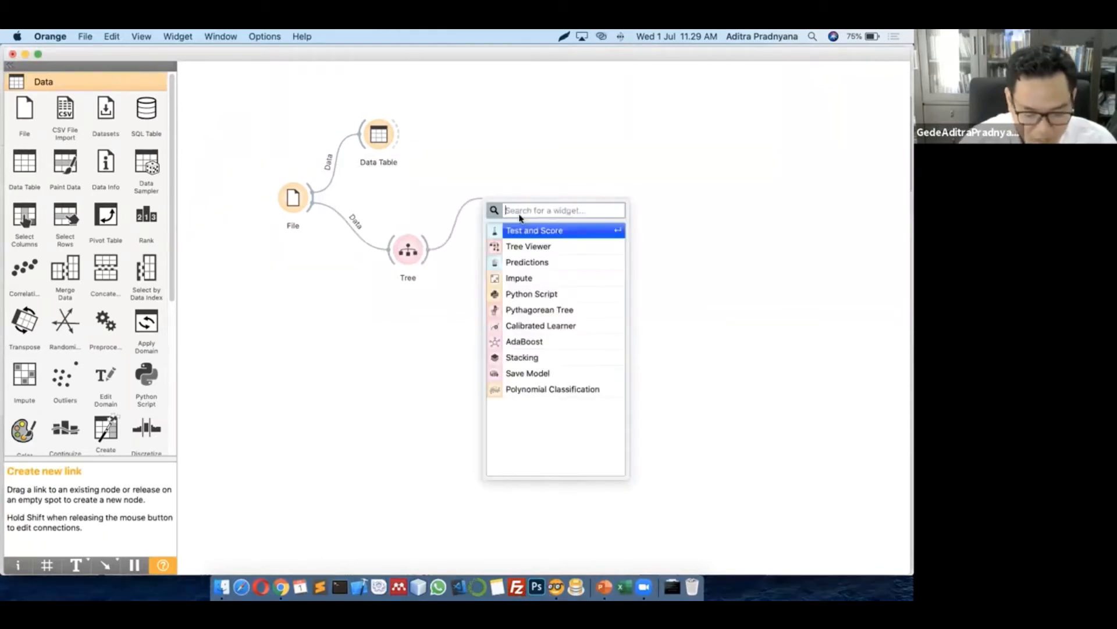
text(tr)
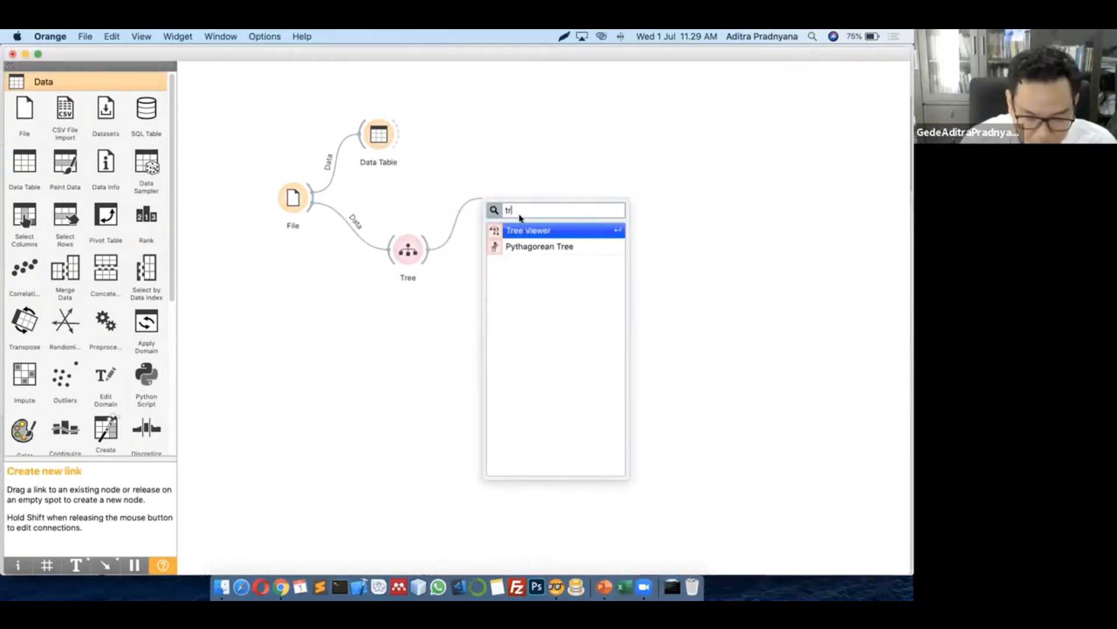
click(520, 232)
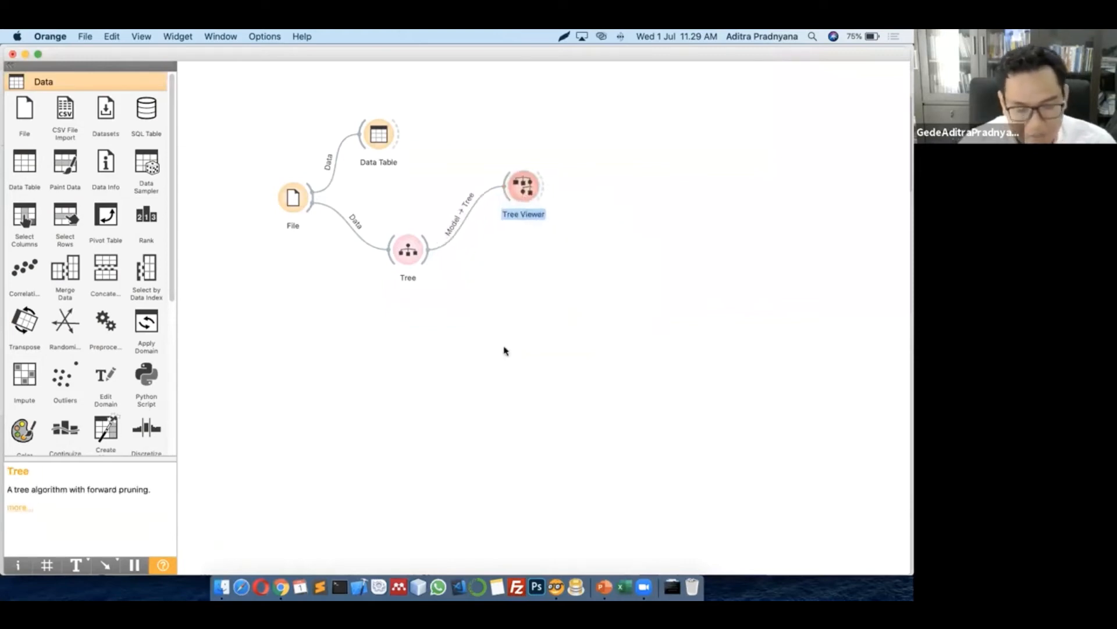
drag(517, 217, 518, 205)
click(518, 304)
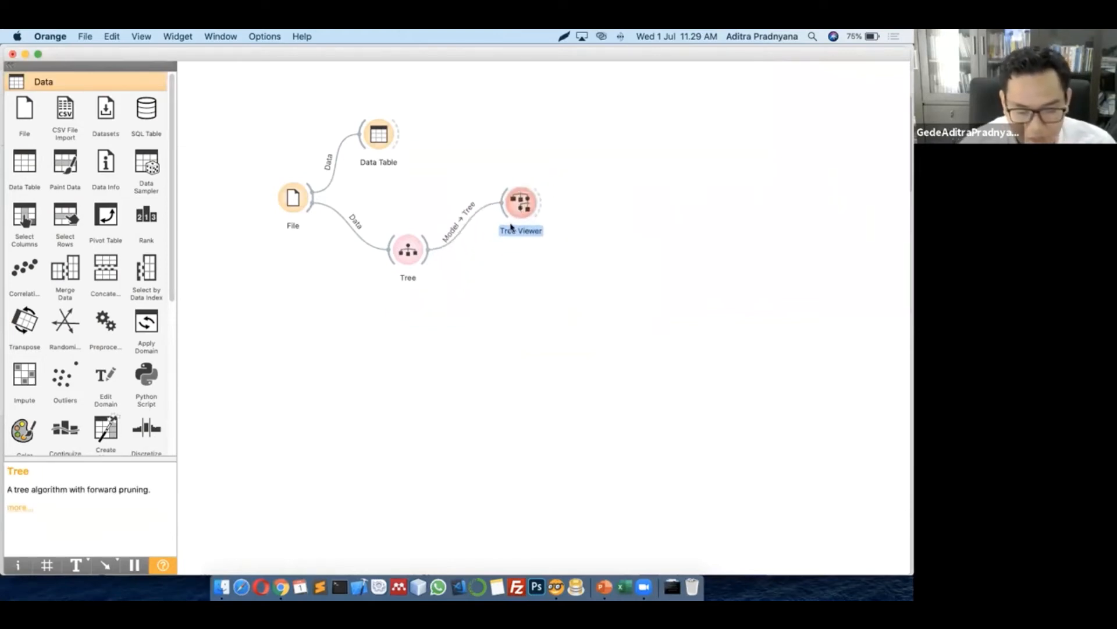
double_click(525, 206)
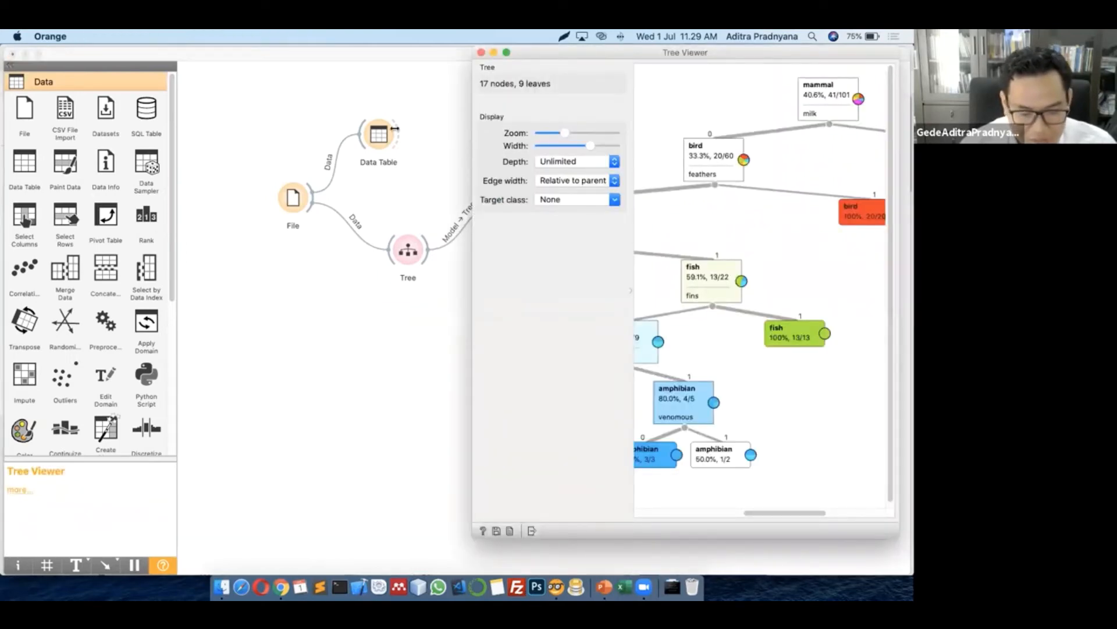
Widen the Tree Viewer to inspect the full zoo tree, then close it
drag(158, 124, 6, 189)
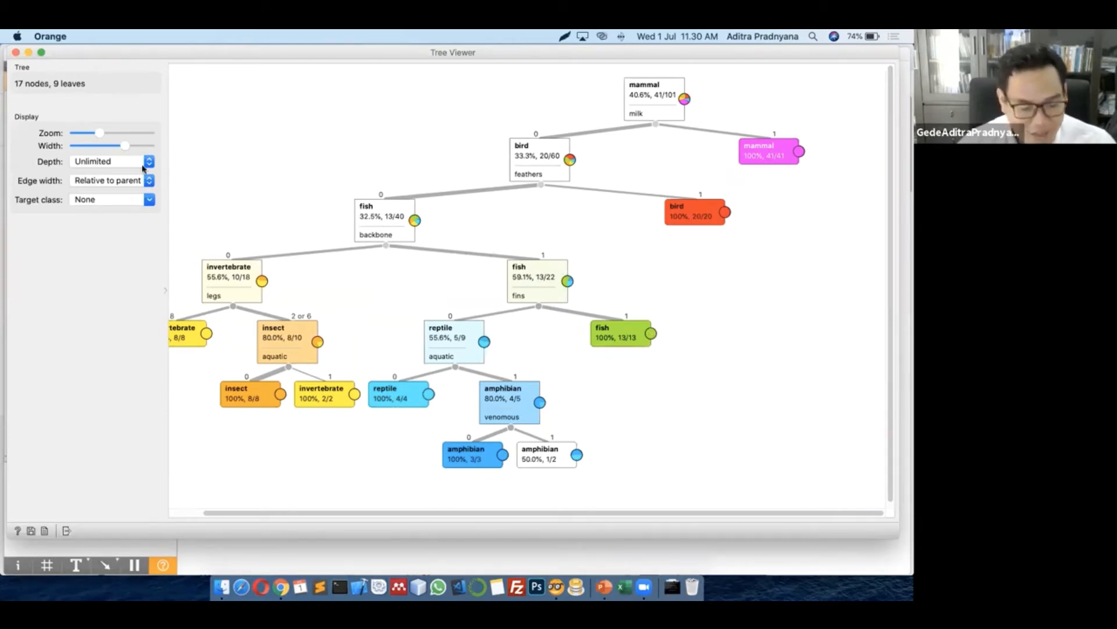
mouse_move(130, 57)
mouse_down()
mouse_move(140, 63)
mouse_move(114, 60)
mouse_move(130, 67)
mouse_up()
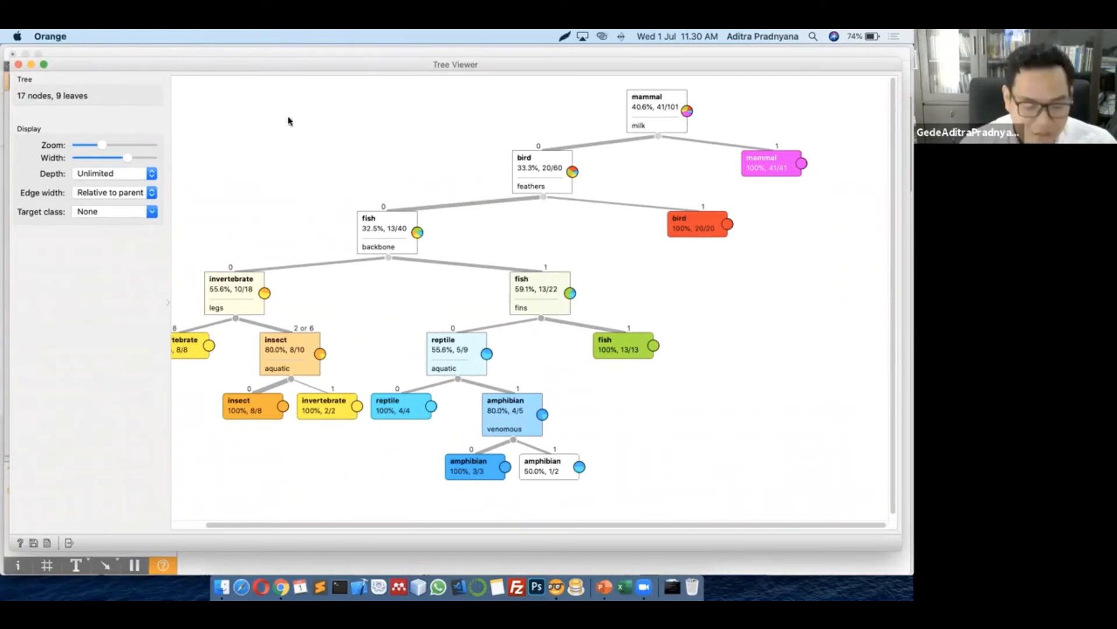
drag(99, 65, 175, 88)
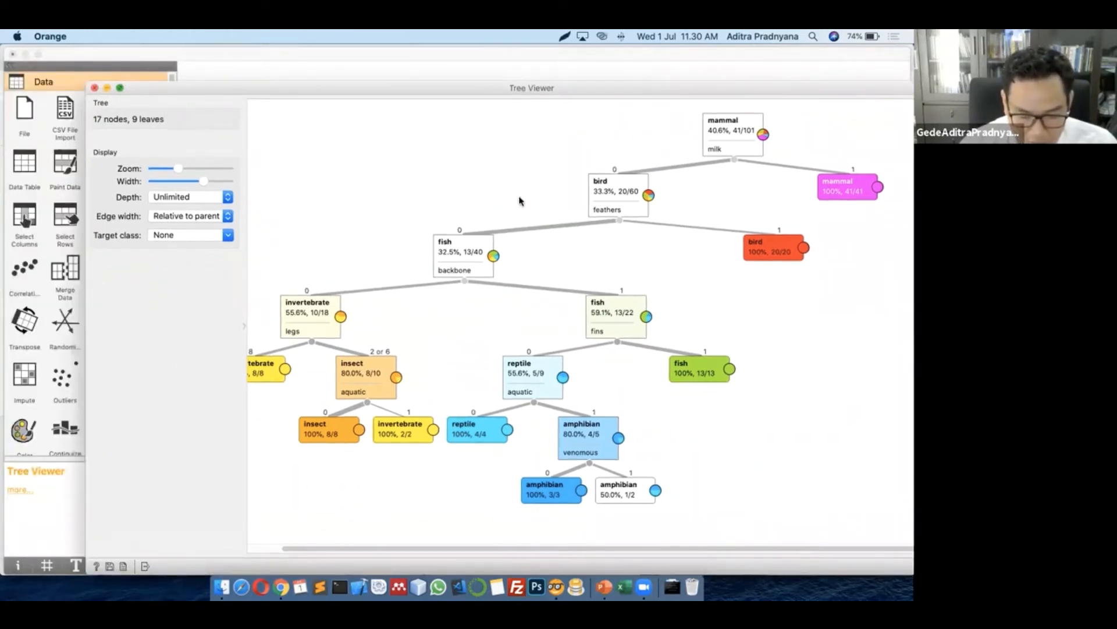
key(super+w)
click(539, 280)
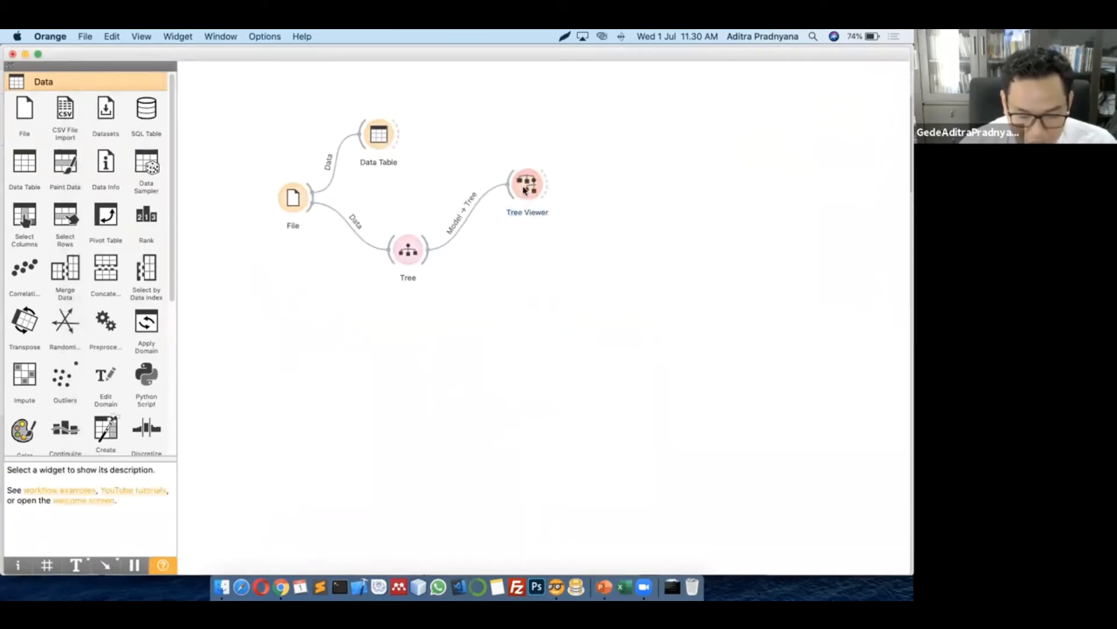
Replace the direct File–Tree link with a Data Table (1) inserted between them
drag(525, 190, 523, 206)
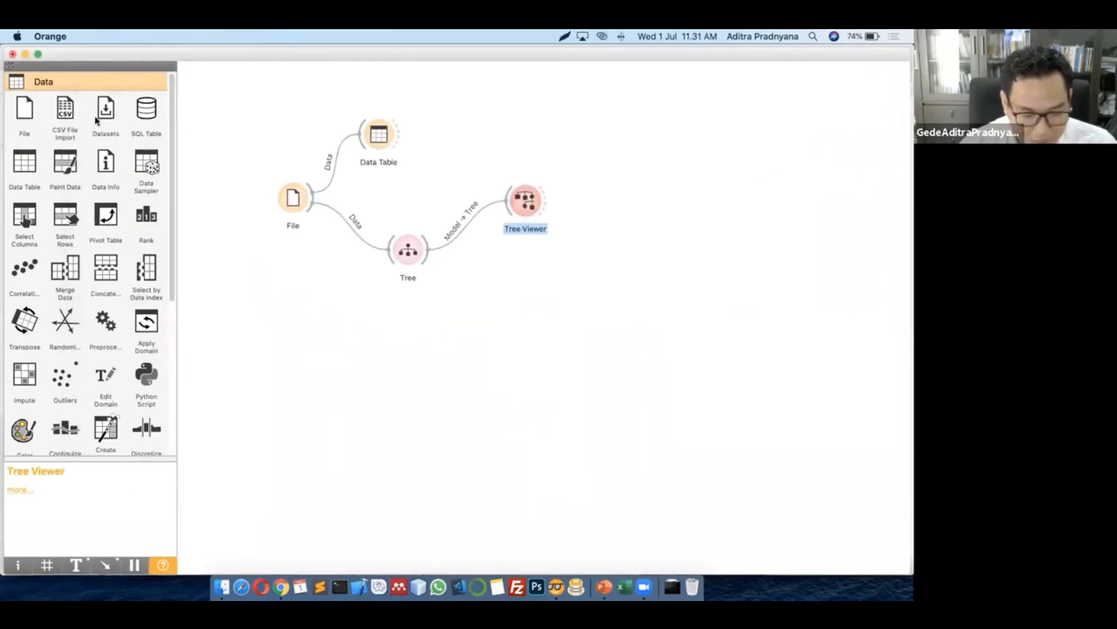
click(31, 90)
click(443, 321)
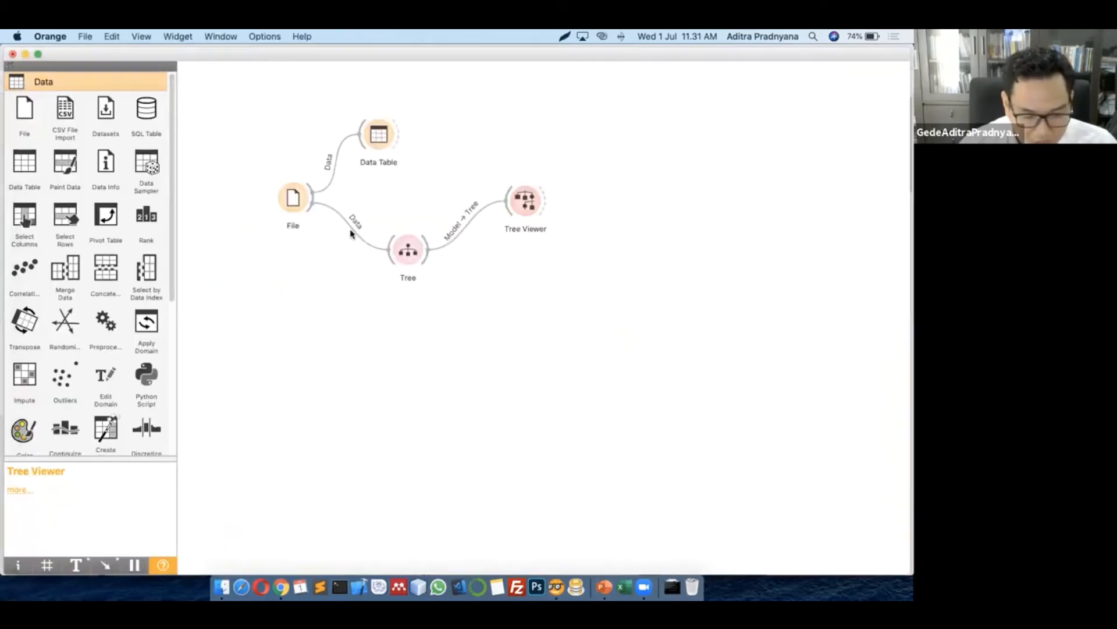
right_click(352, 233)
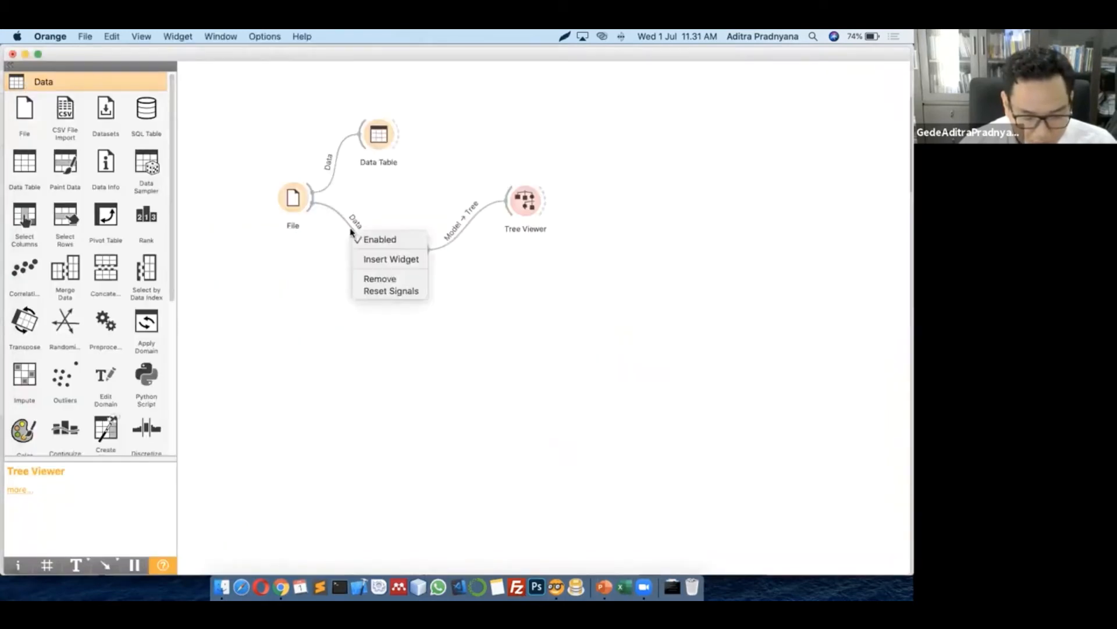
click(355, 280)
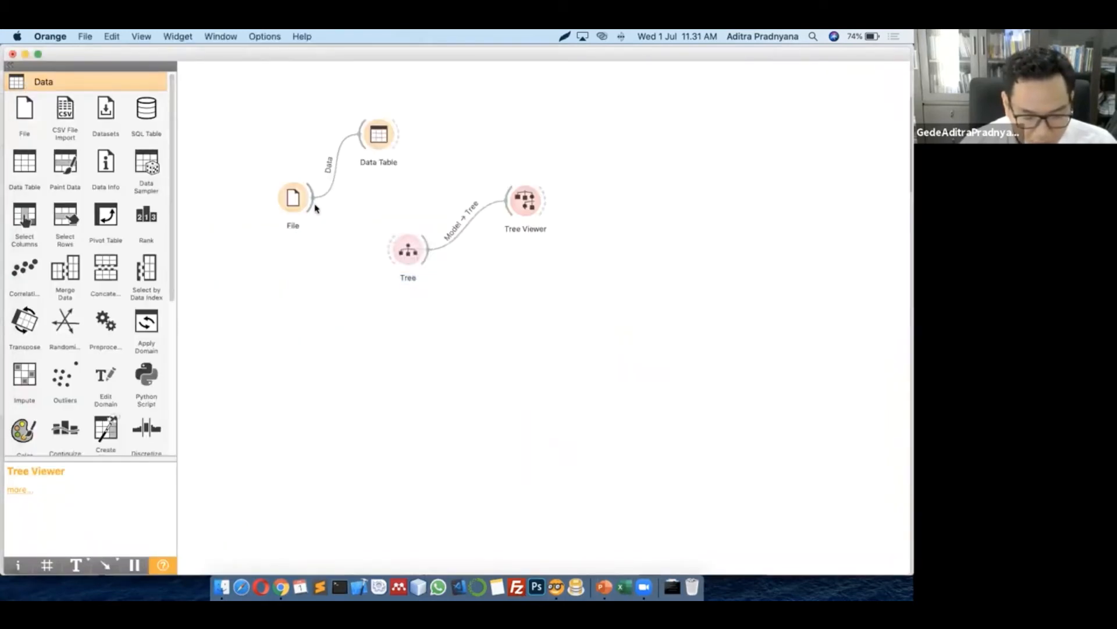
drag(315, 207, 430, 247)
click(359, 300)
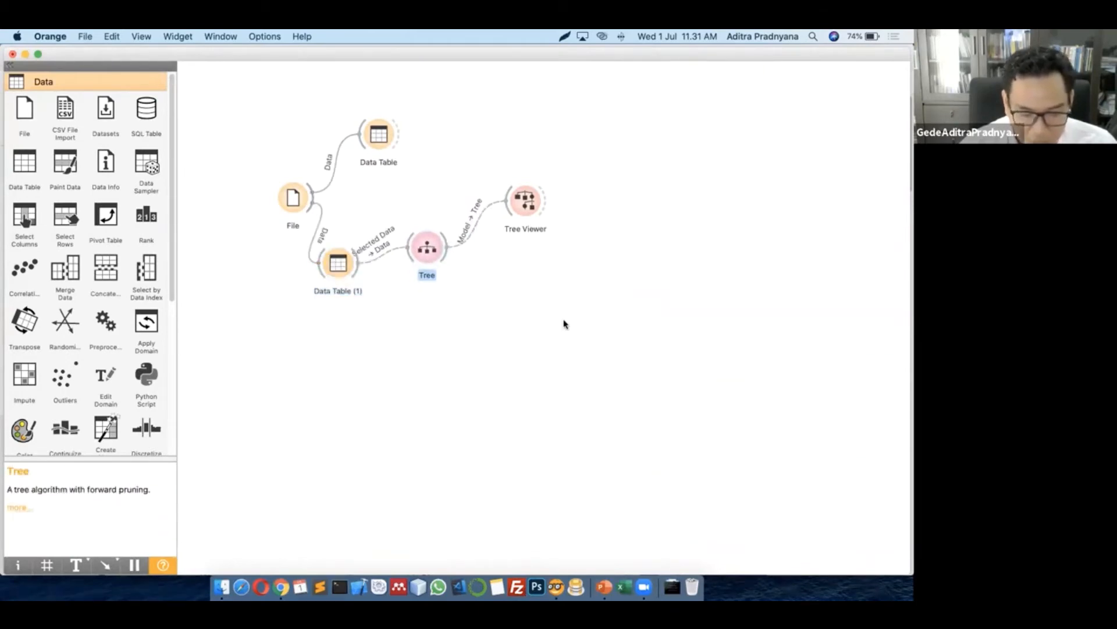
Check the Tree Viewer, then open the Data Table (1) data view
double_click(525, 210)
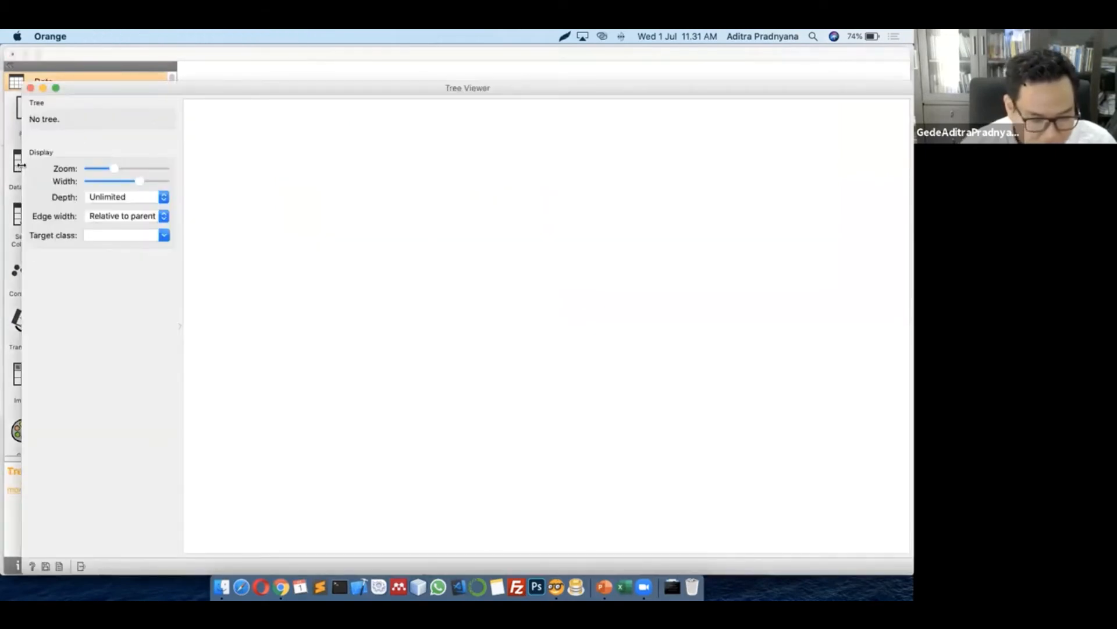
drag(21, 165, 438, 177)
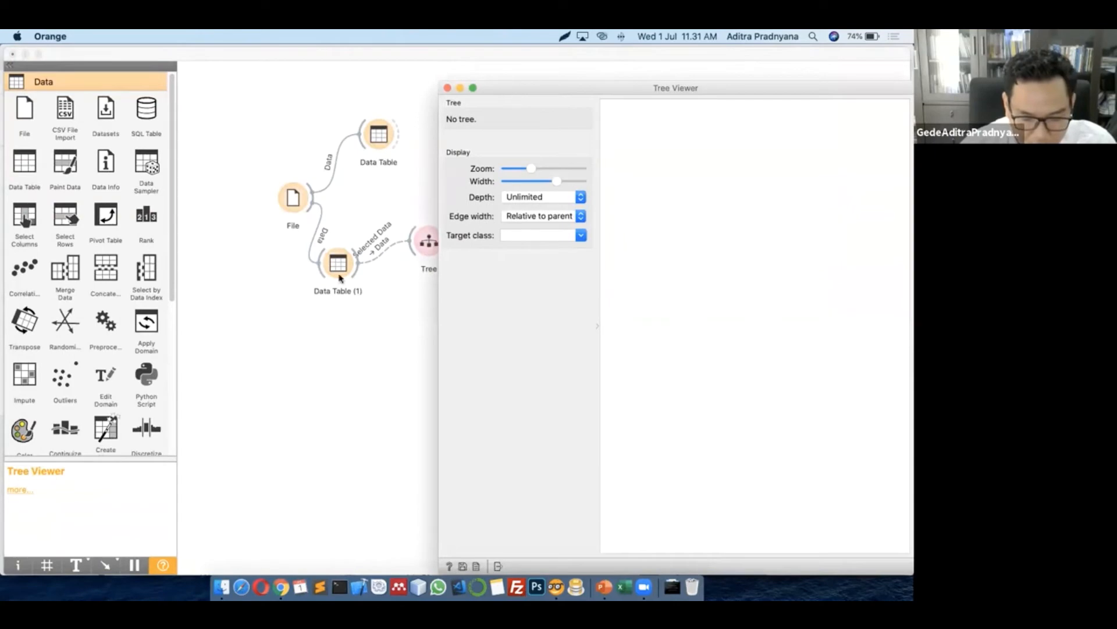
click(340, 277)
double_click(341, 277)
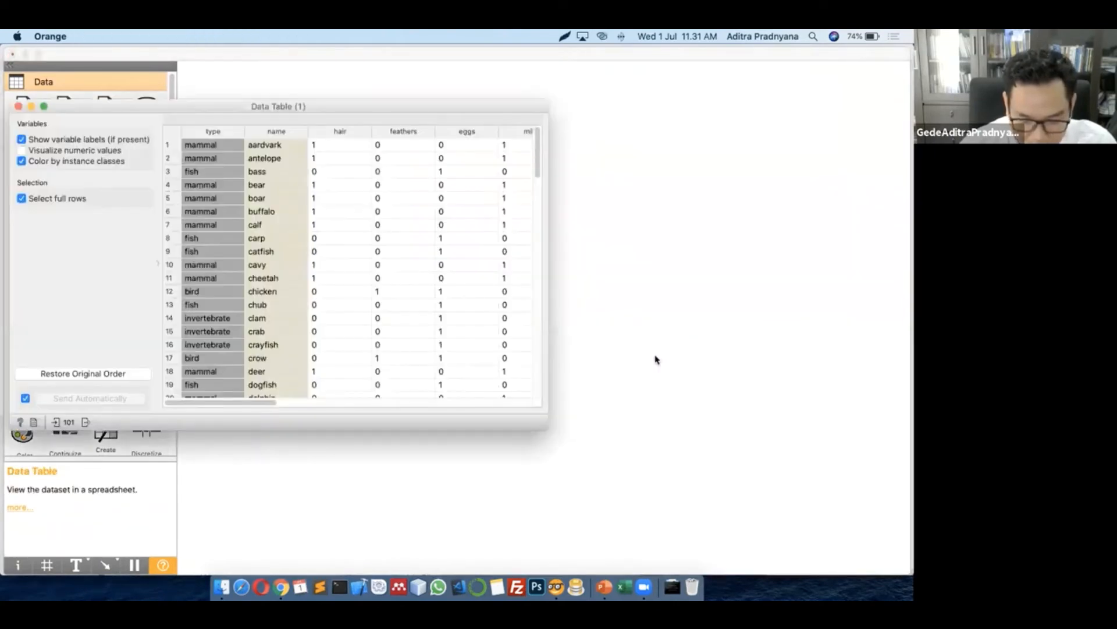
Select the first 15 rows (aardvark onward) in Data Table (1), then close the table window
key(ctrl+Up)
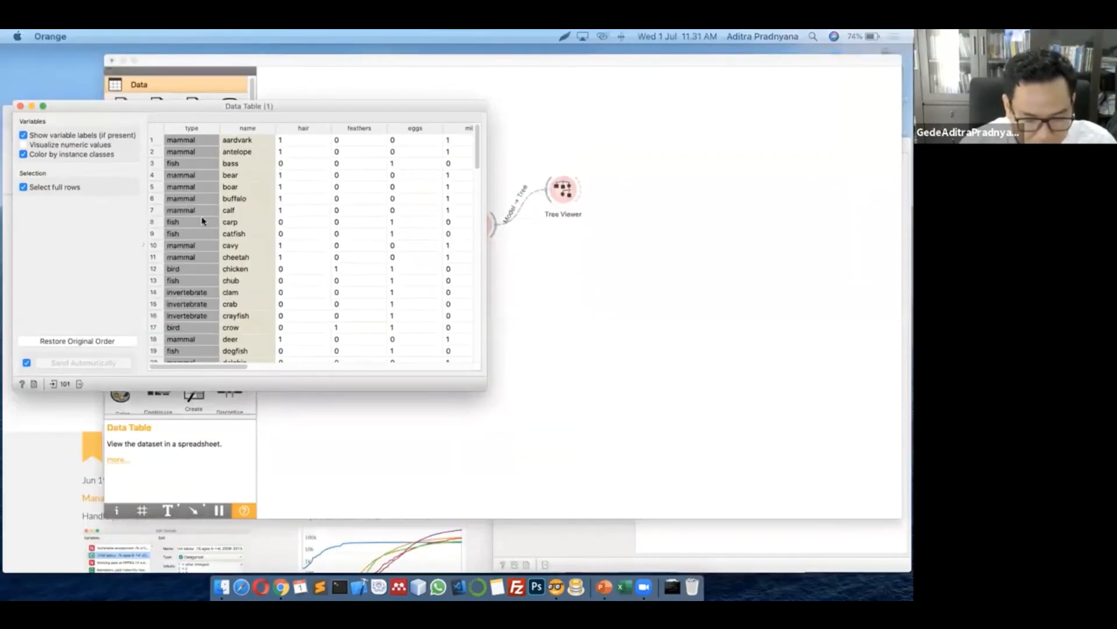
click(515, 362)
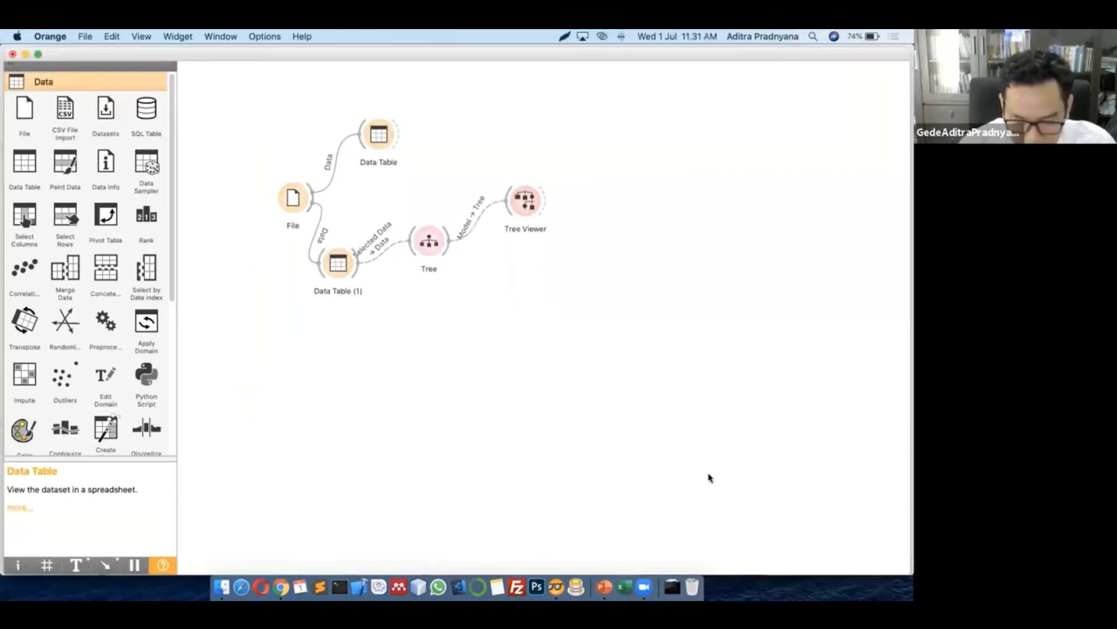
key(ctrl+Up)
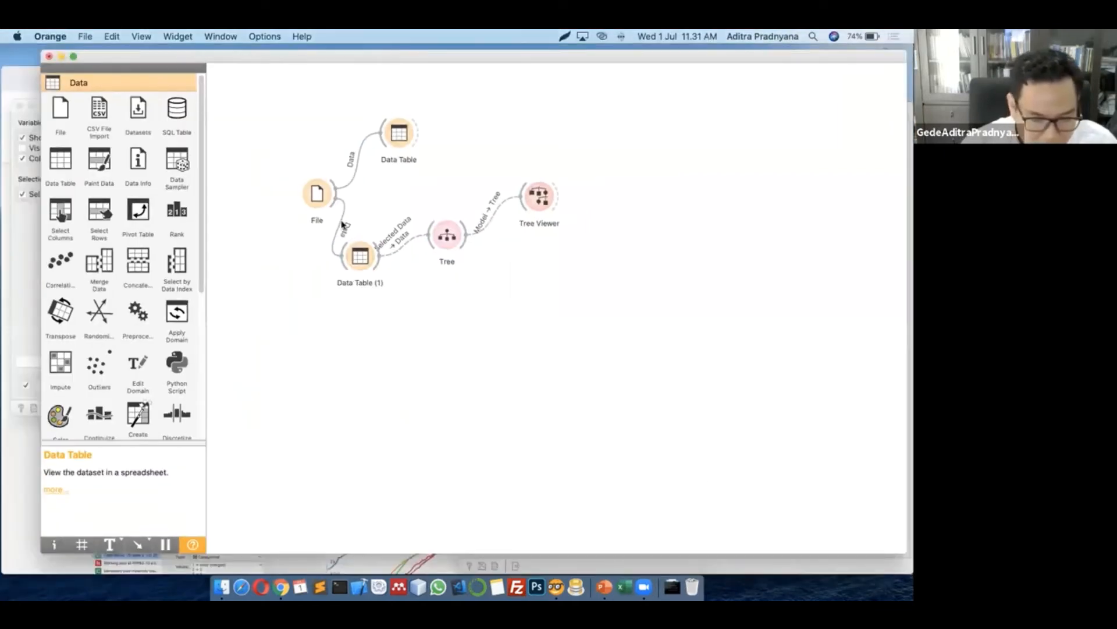
key(ctrl+Up)
click(198, 169)
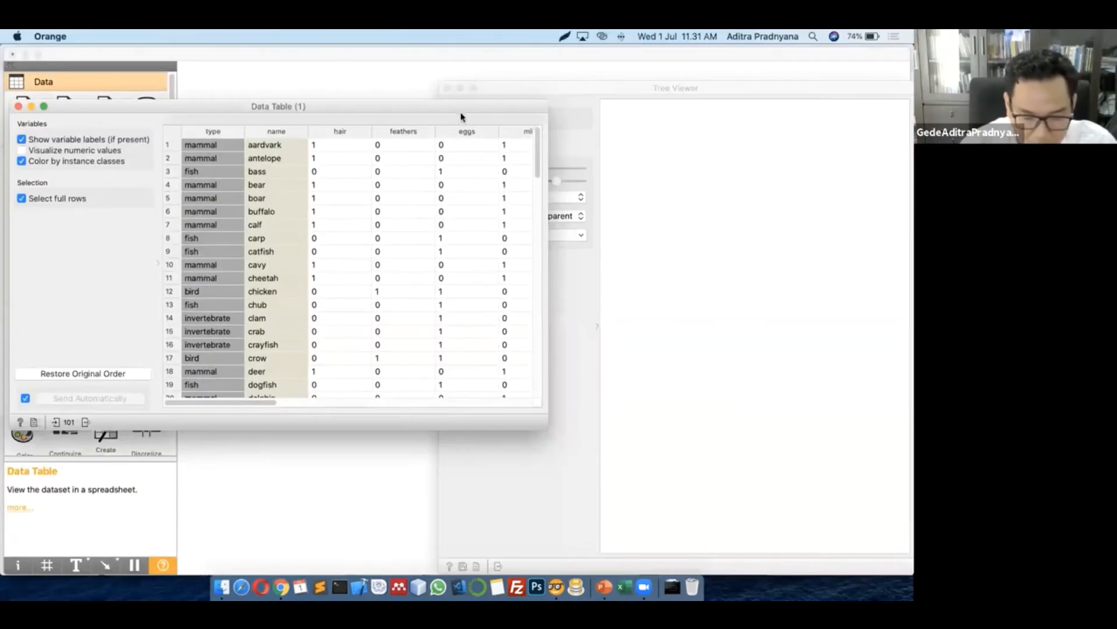
drag(386, 115, 431, 176)
drag(174, 231, 177, 203)
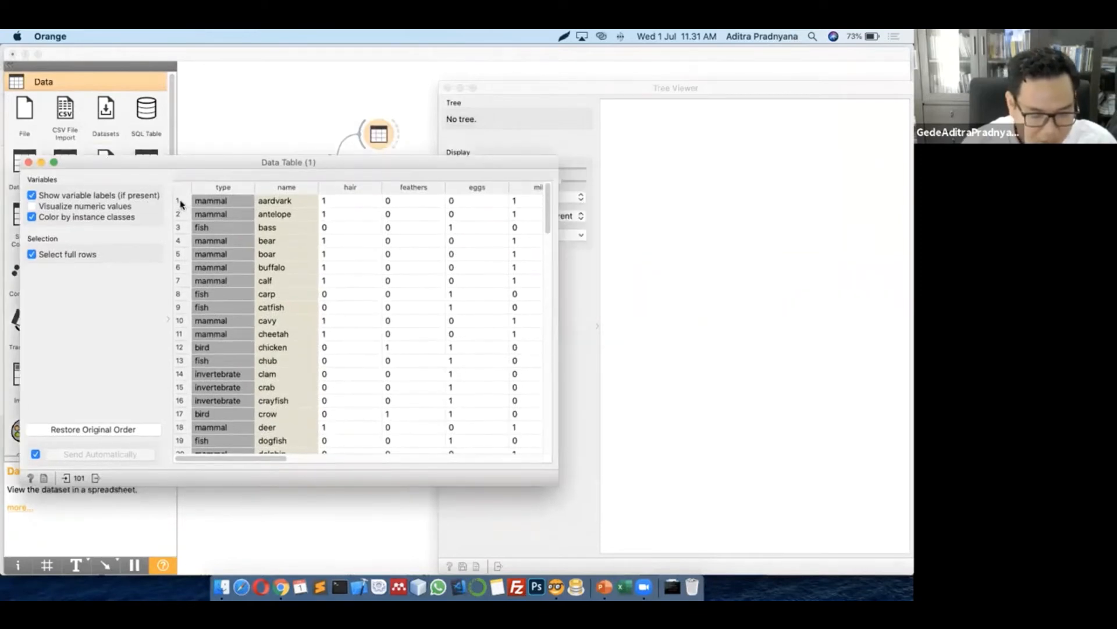
click(180, 201)
shift+click(179, 387)
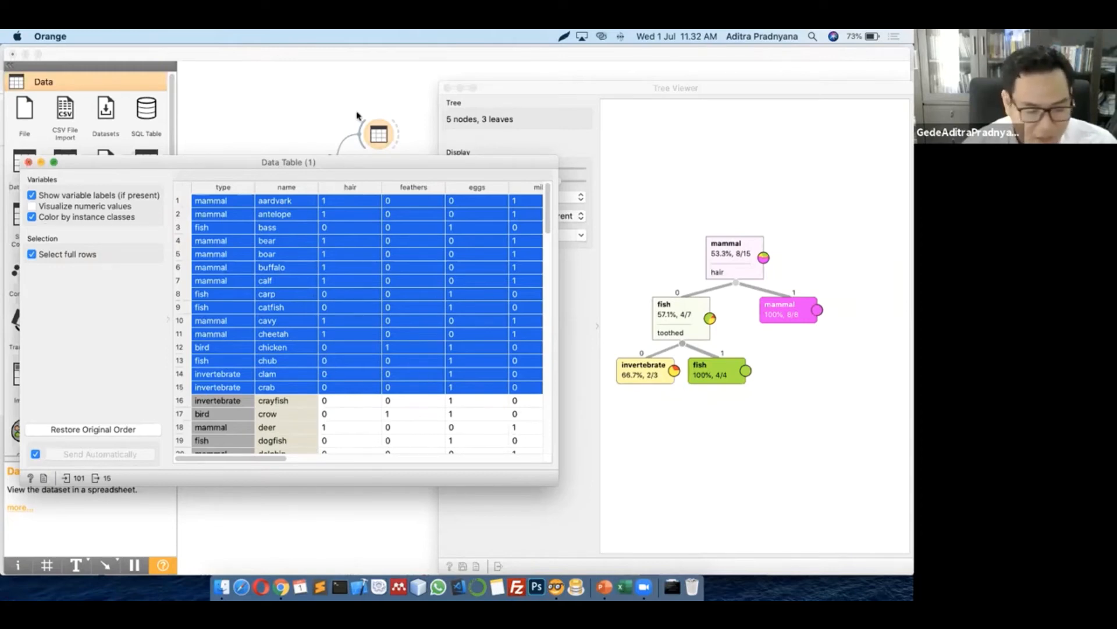
click(441, 93)
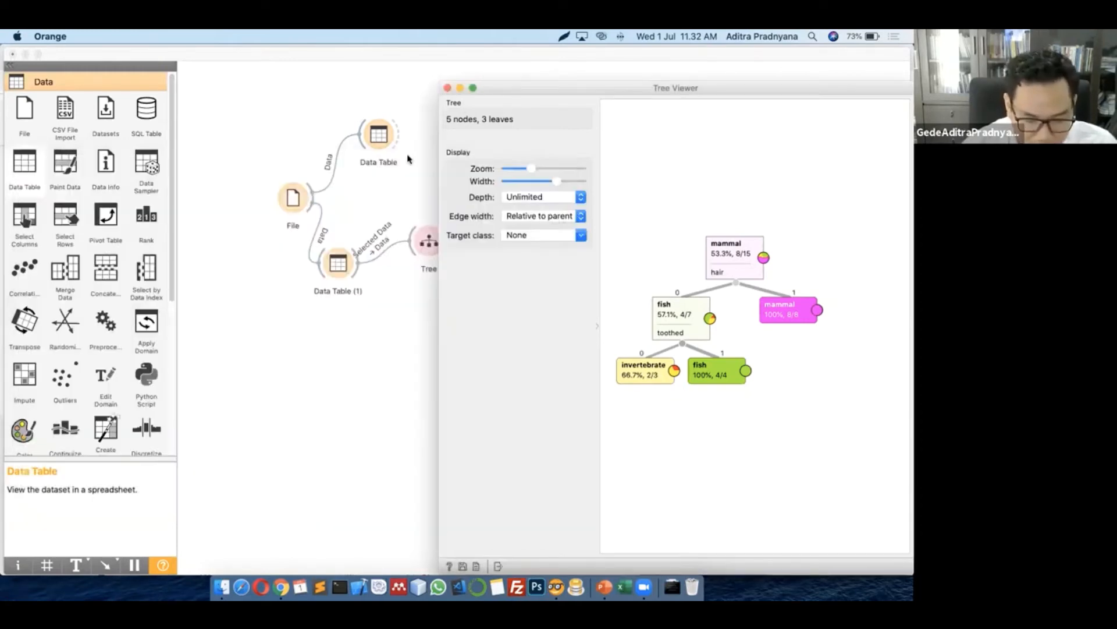
Delete Data Table (1) so File feeds Tree directly, and add a new File widget below
click(342, 262)
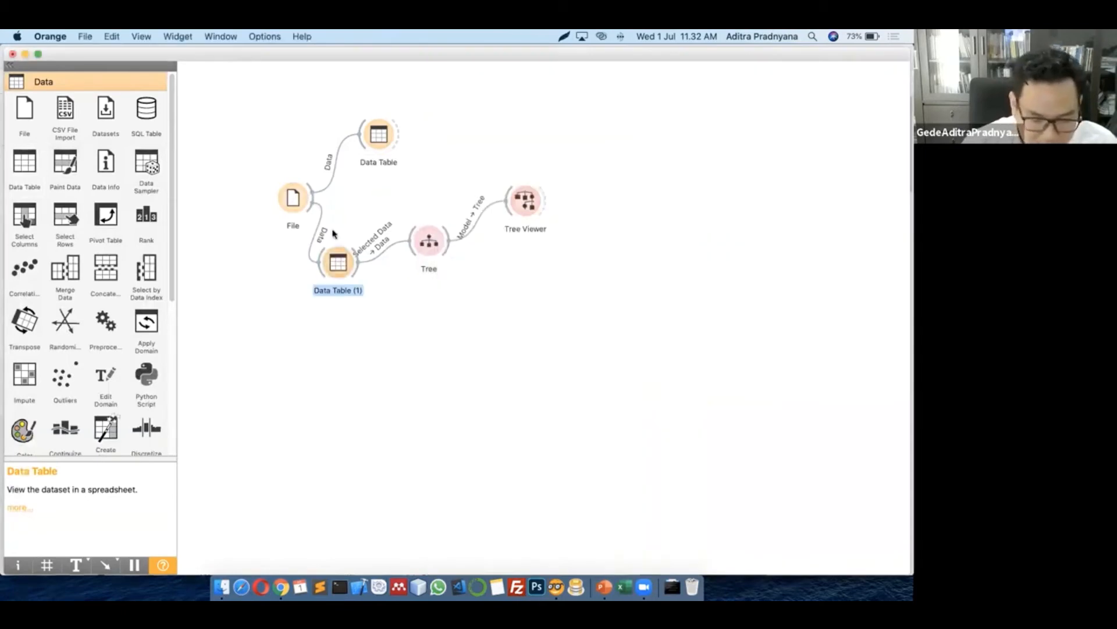
key(Delete)
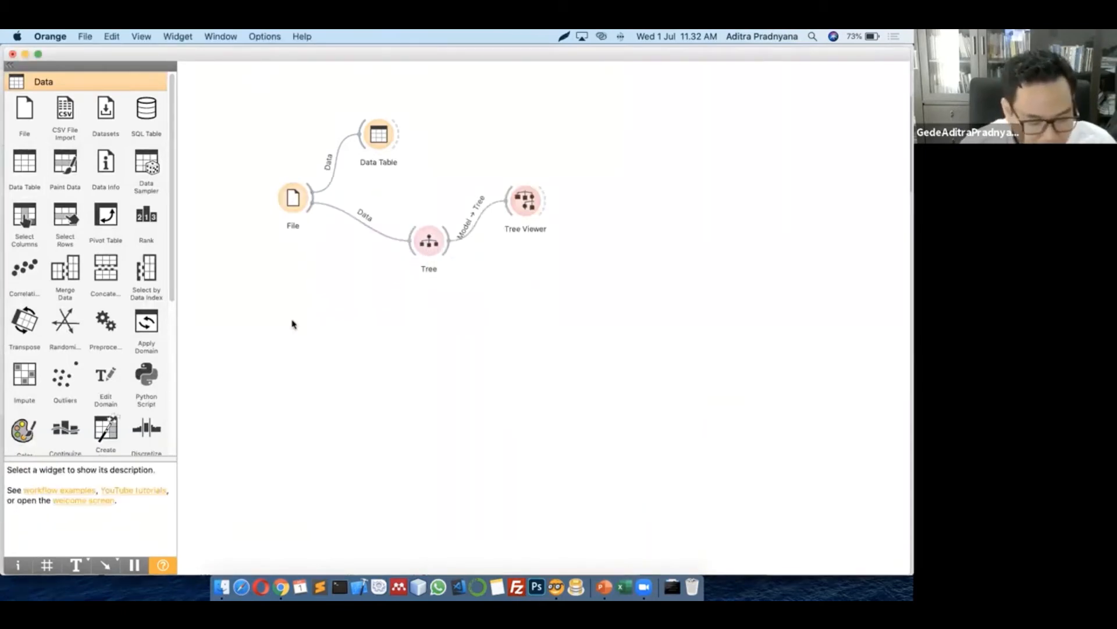
key(super+z)
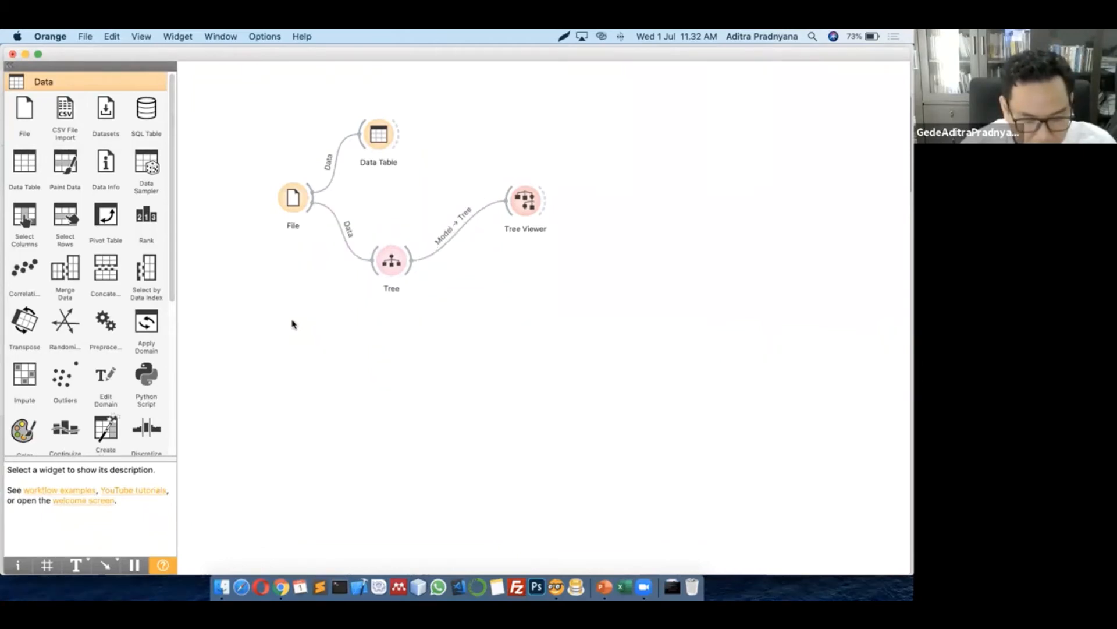
drag(392, 257, 404, 228)
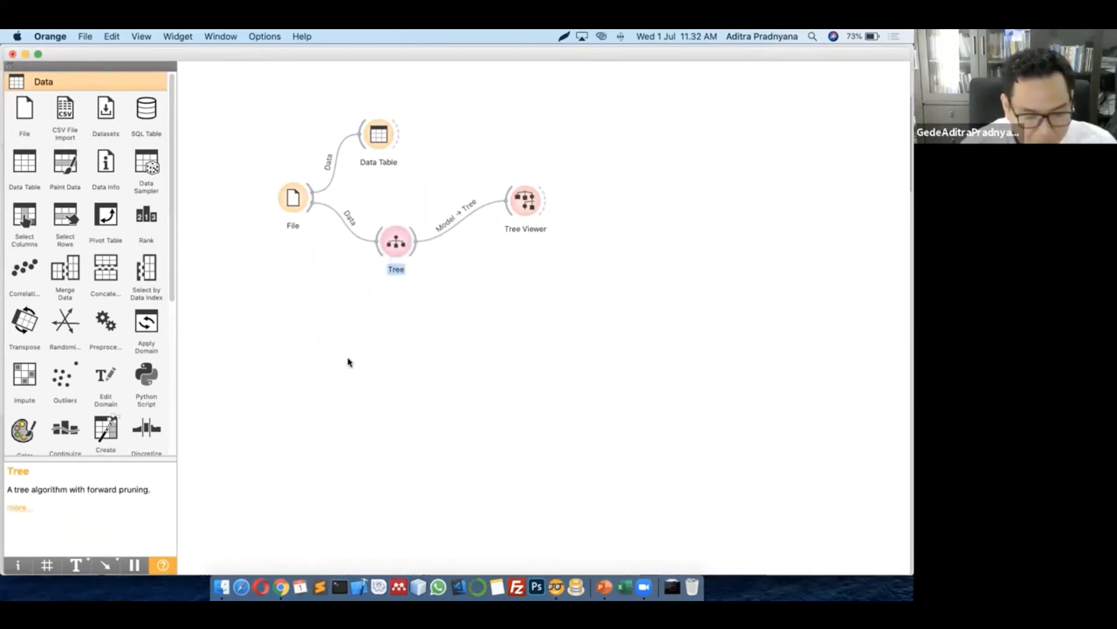
click(348, 358)
drag(25, 112, 312, 302)
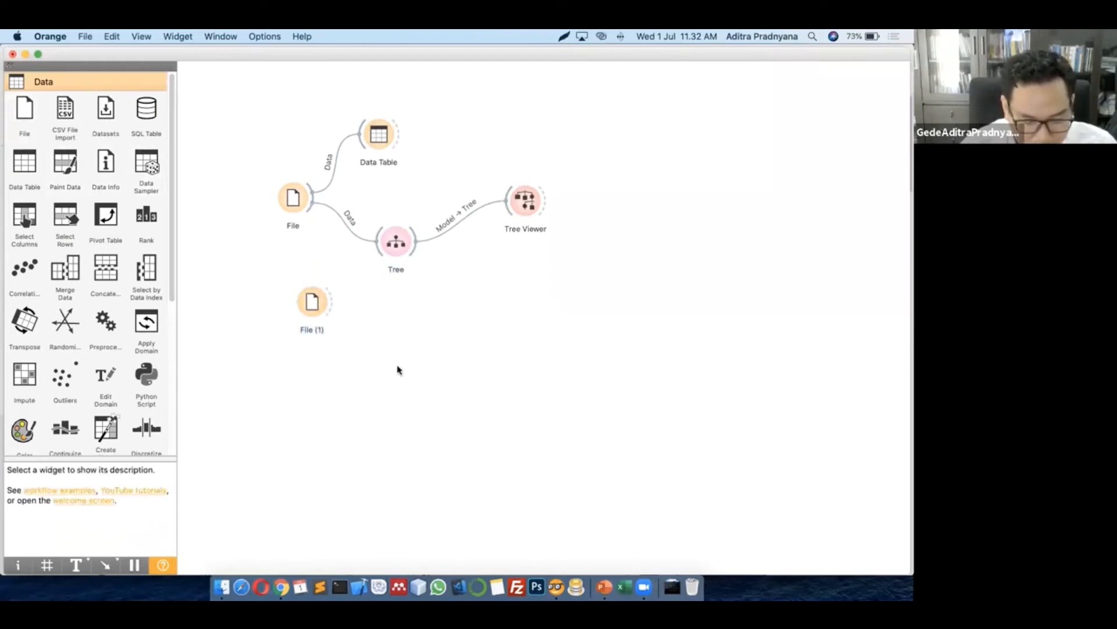
Rename the original File widget to 'Data Training'
right_click(288, 197)
click(291, 197)
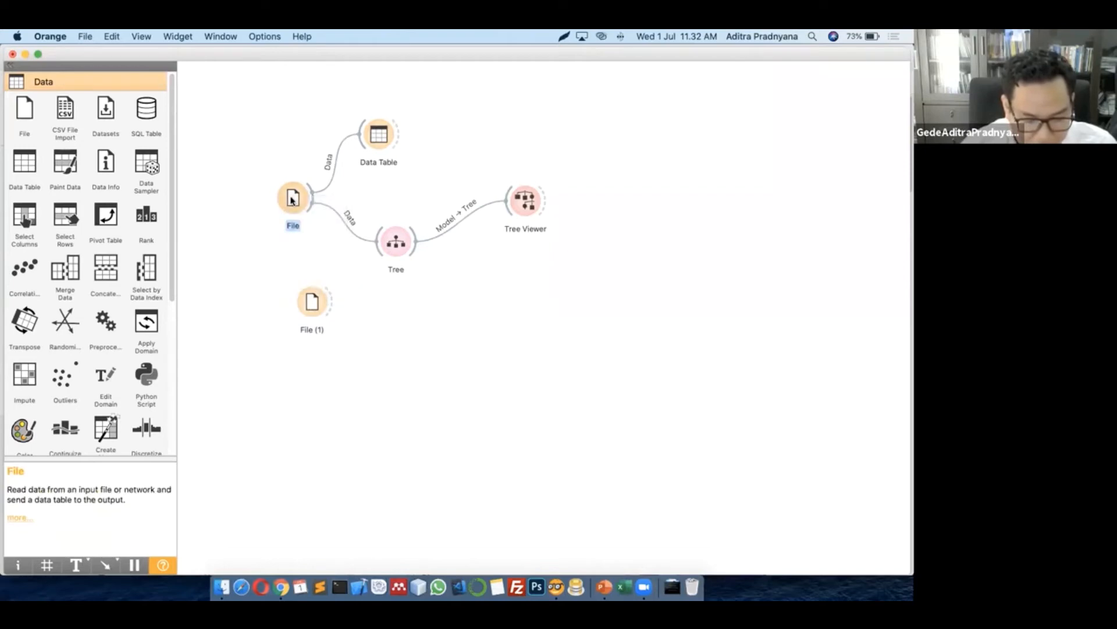
right_click(292, 199)
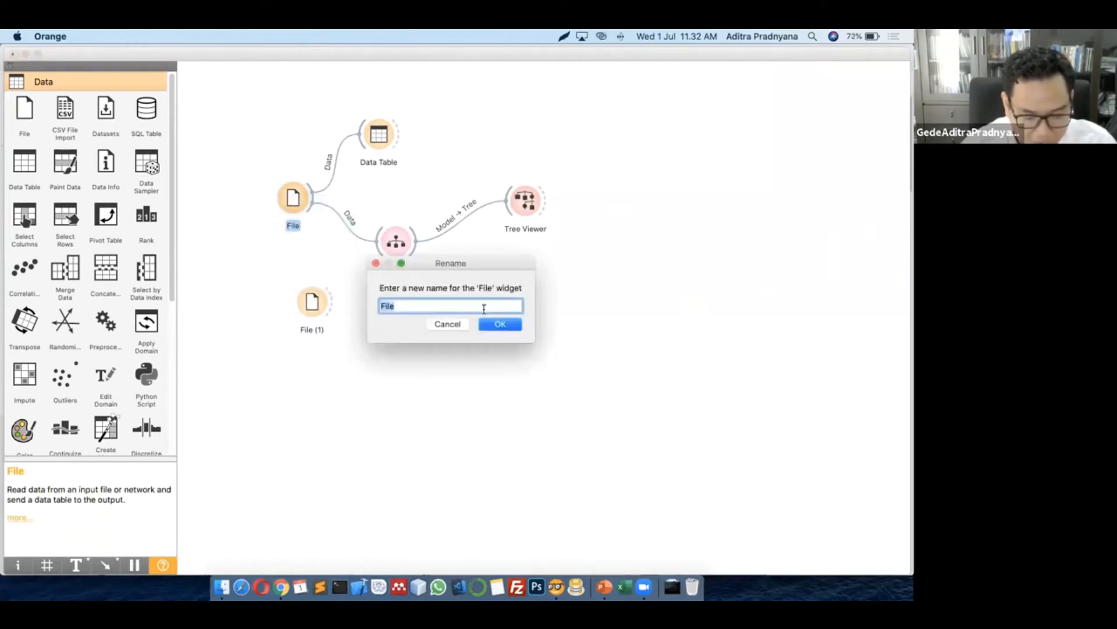
text(Data Tra)
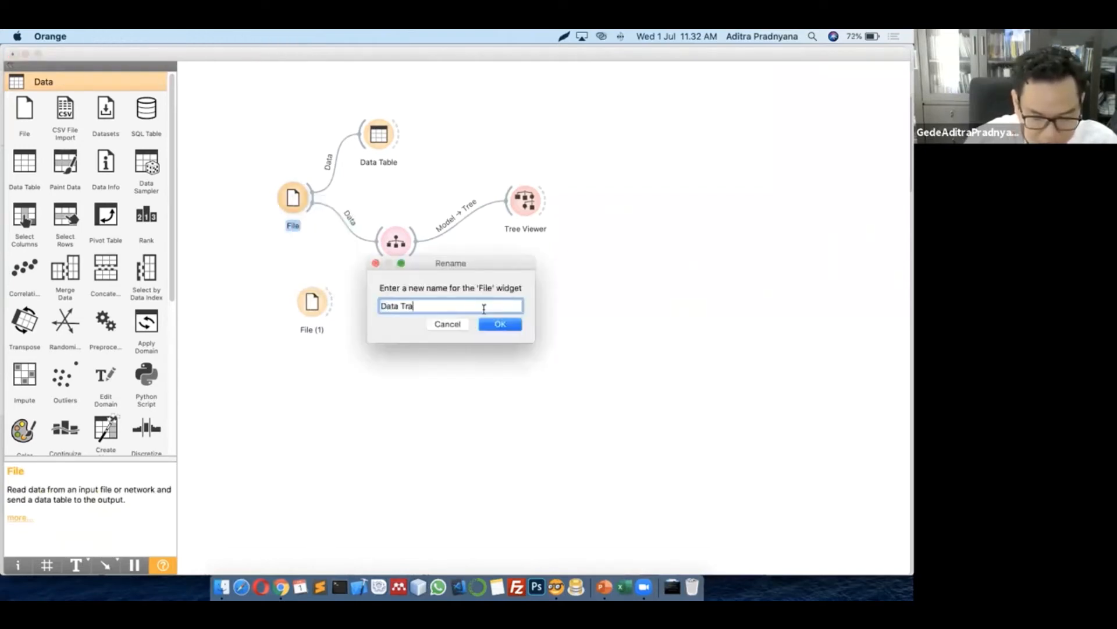
text(ining)
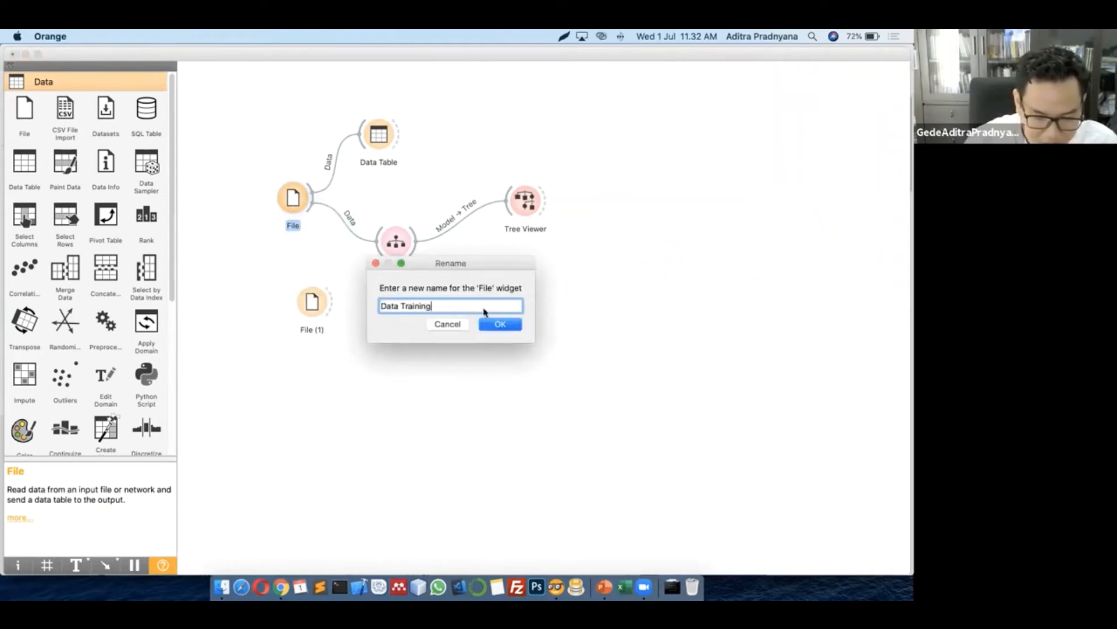
key(Return)
Rename the File (1) widget to 'Data Testing'
click(310, 307)
right_click(309, 307)
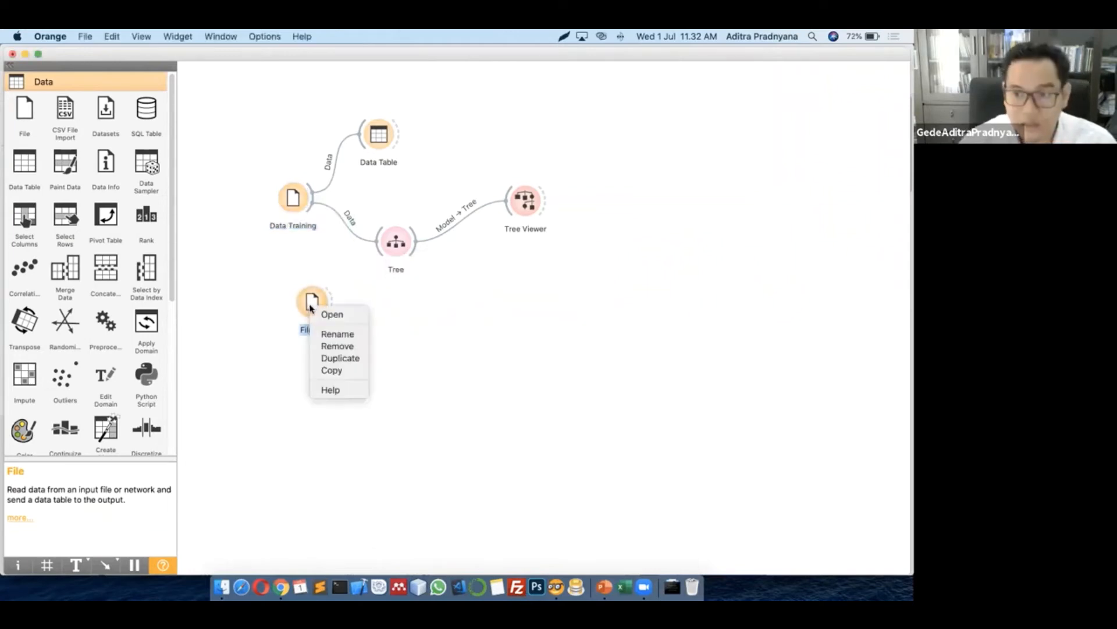
key(Return)
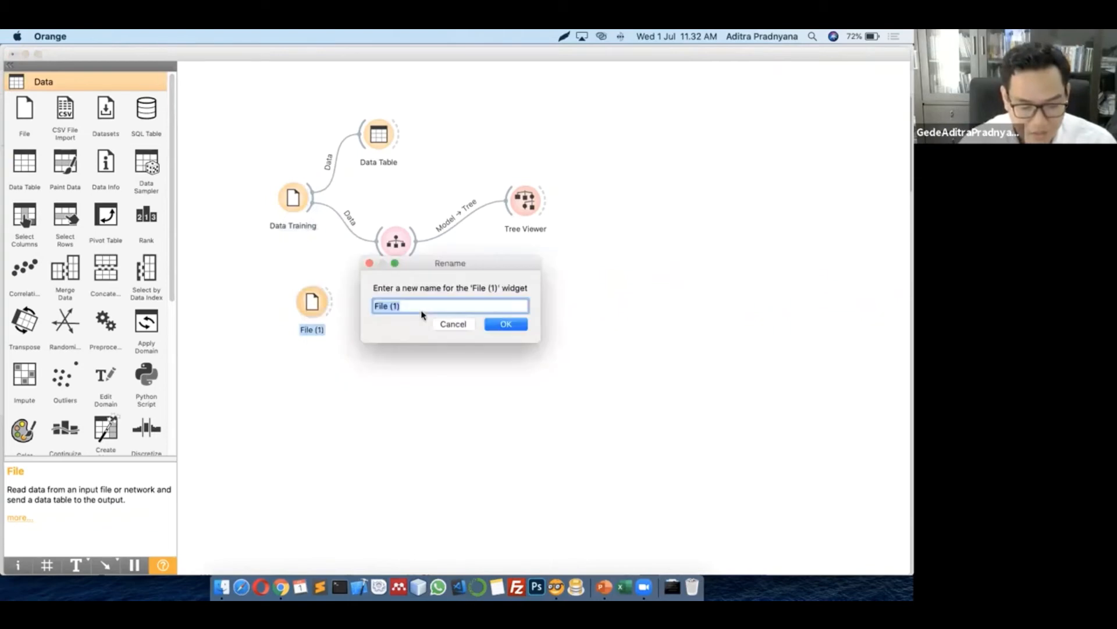
text(Data Test)
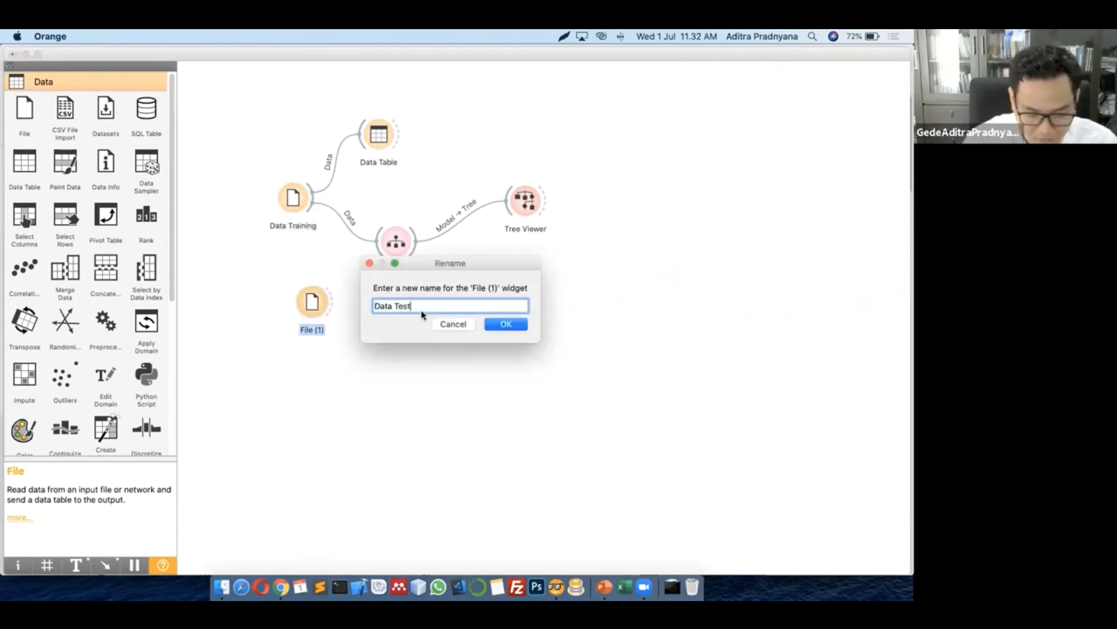
text(ing)
key(Return)
click(392, 364)
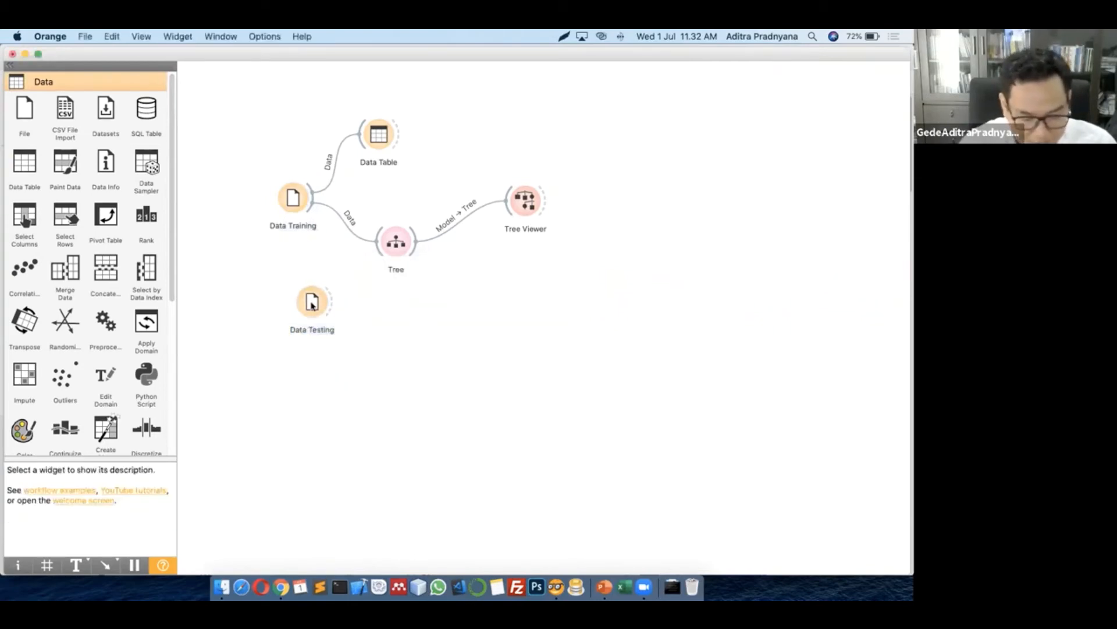
In Data Testing's settings, choose the URL source instead of the iris.tab file, then close it
click(312, 304)
double_click(312, 304)
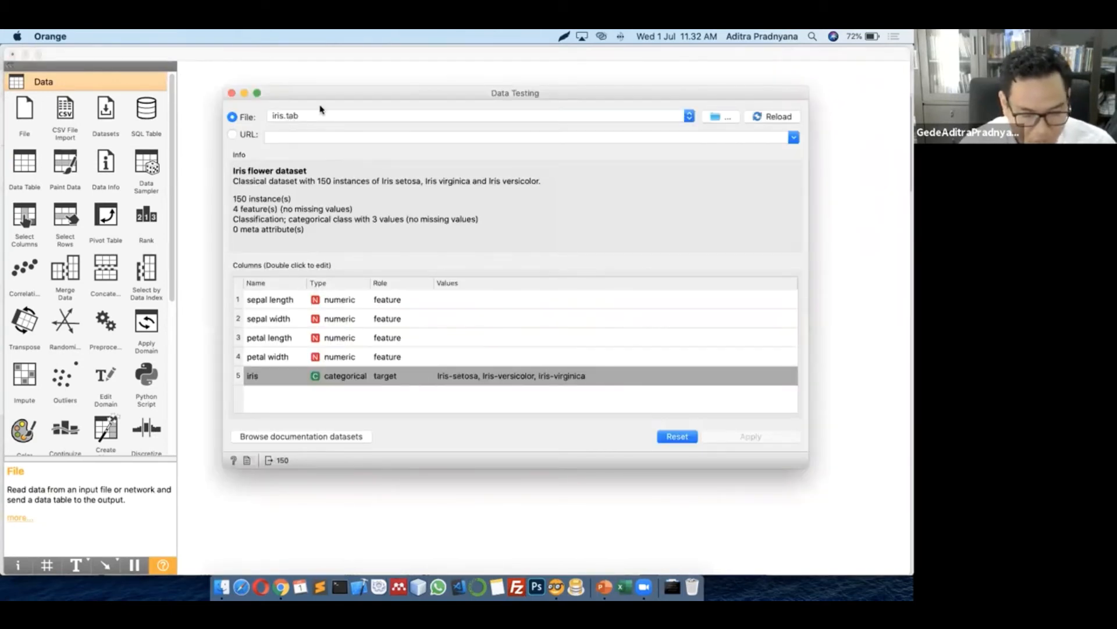
drag(345, 89, 351, 110)
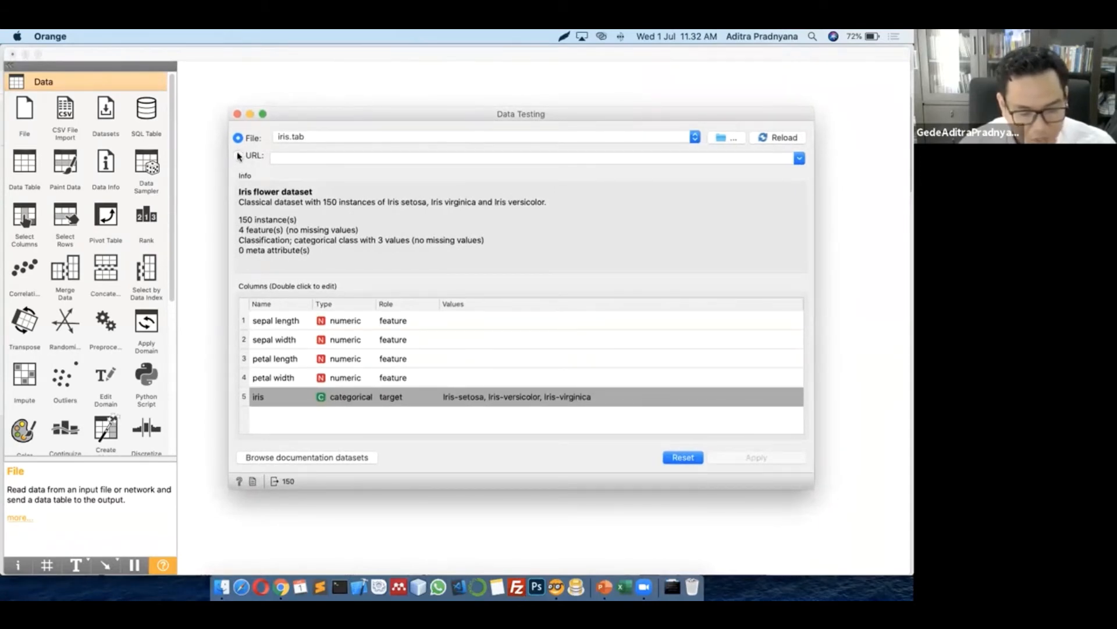
click(240, 156)
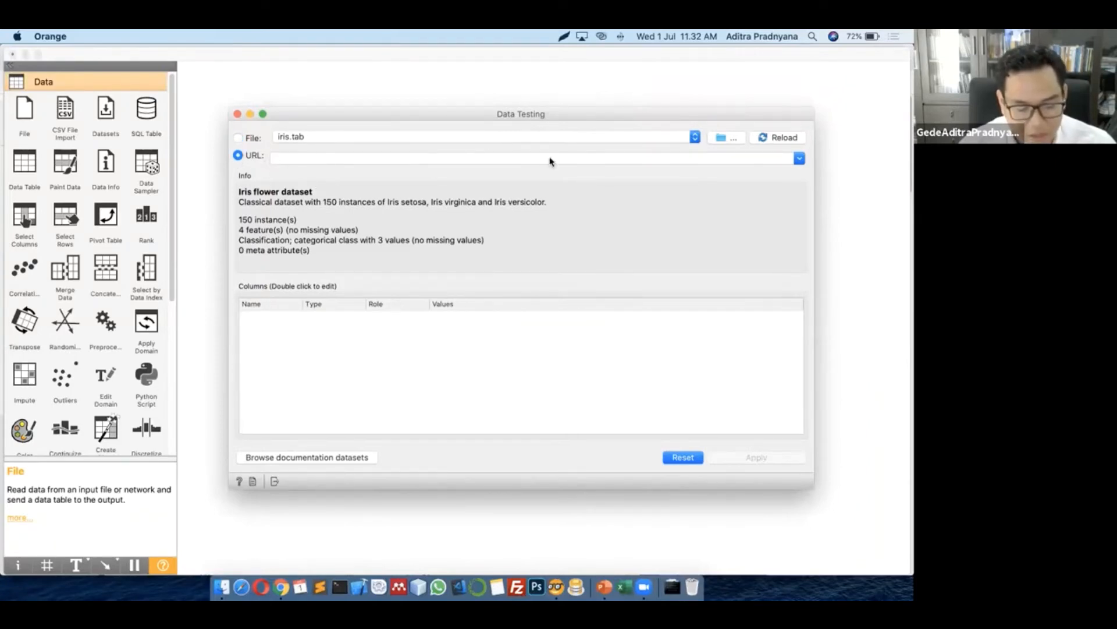
click(238, 115)
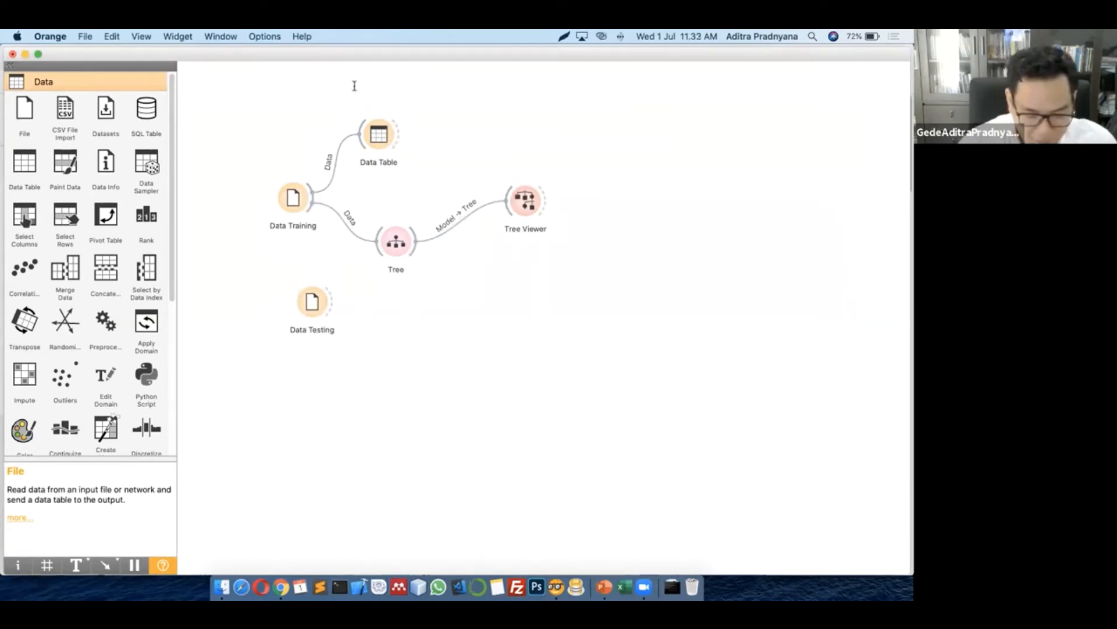
In a new Chrome tab, go to docs.google.com/spreadsheets
key(super+Tab)
key(super+t)
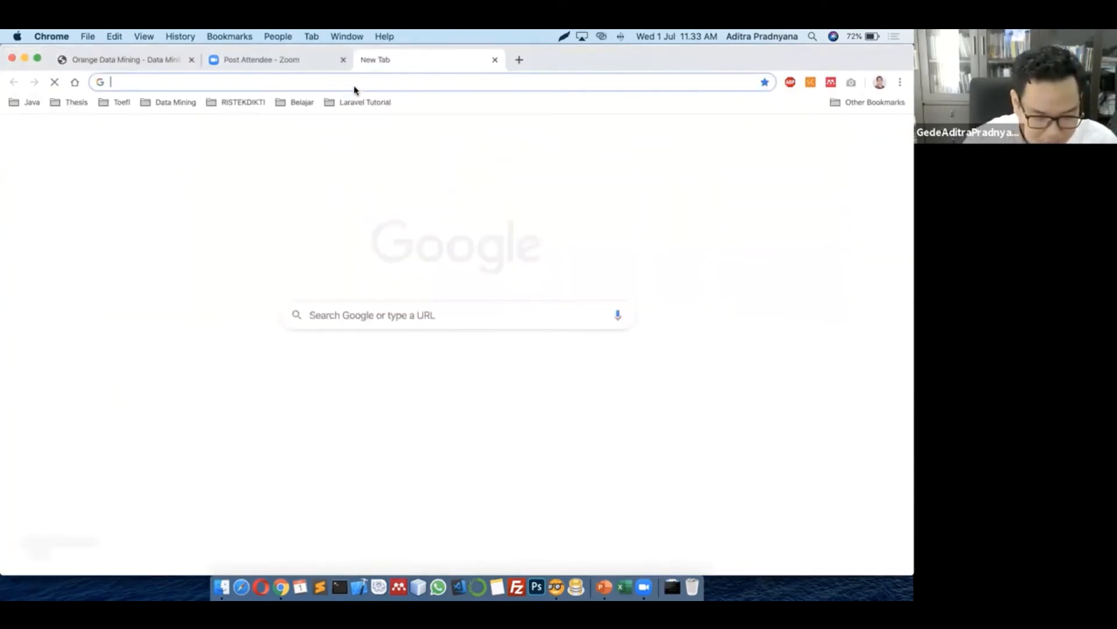
text(d)
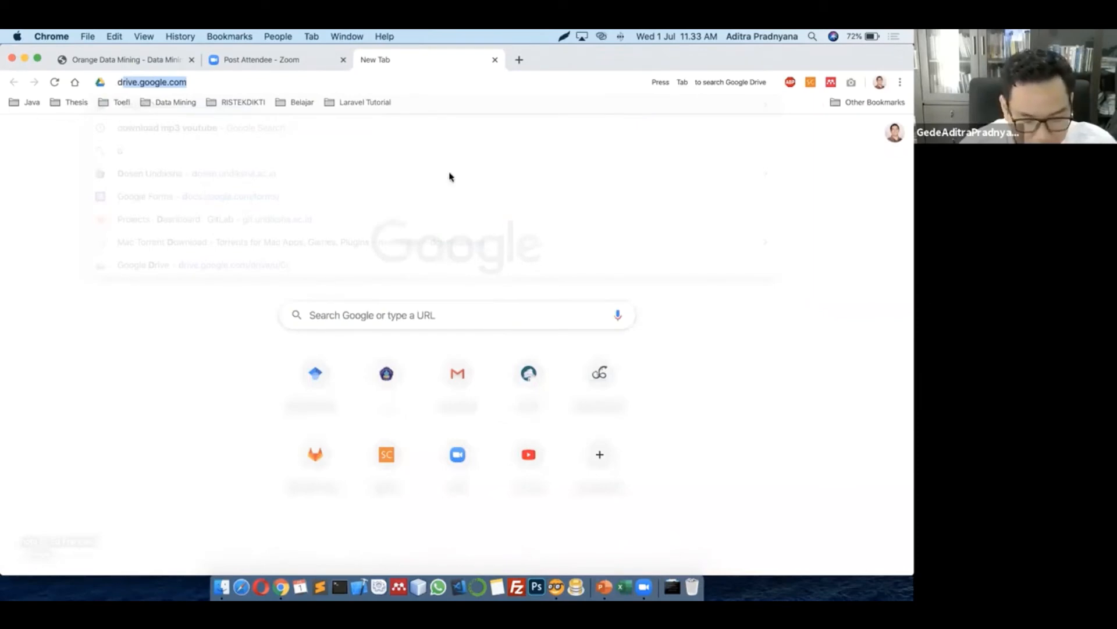
text(oc)
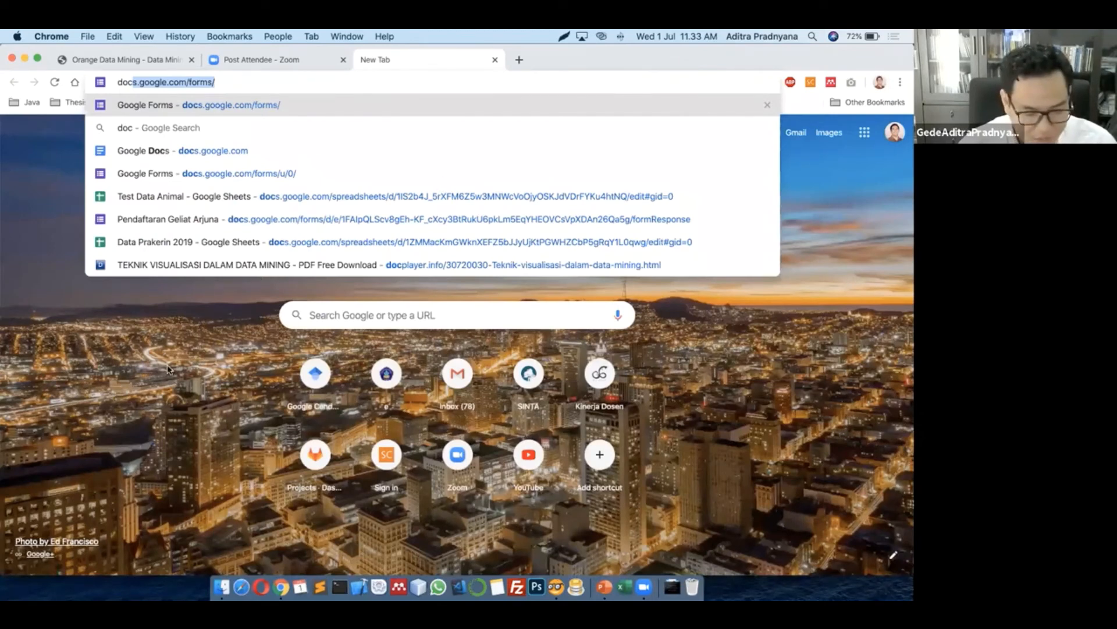
key(Return)
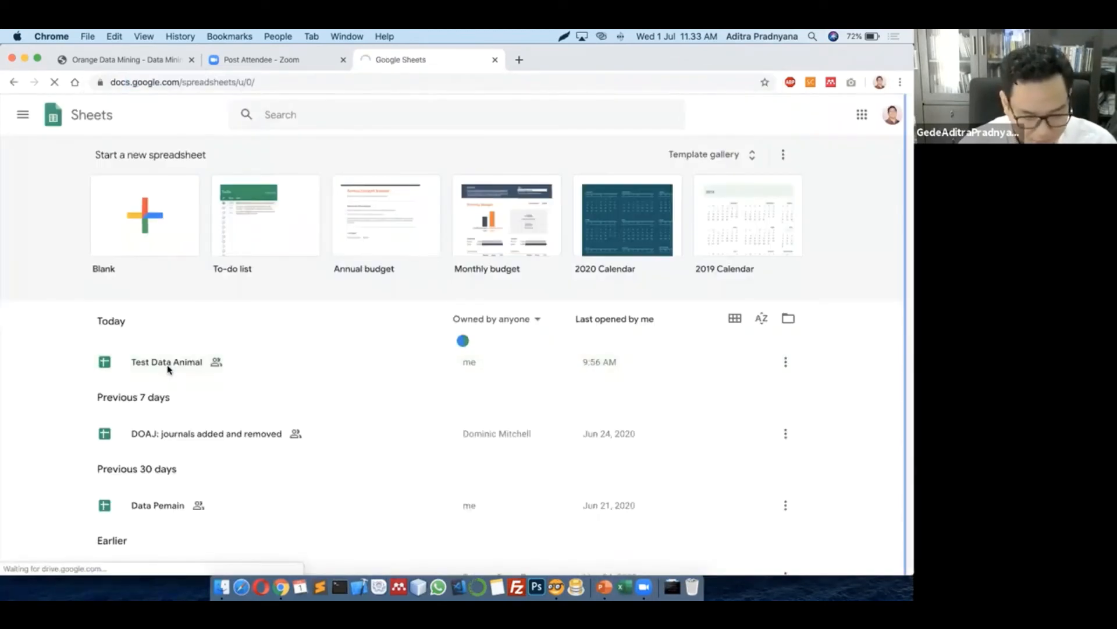
Open the Test Data Animal spreadsheet and look over its columns
click(167, 365)
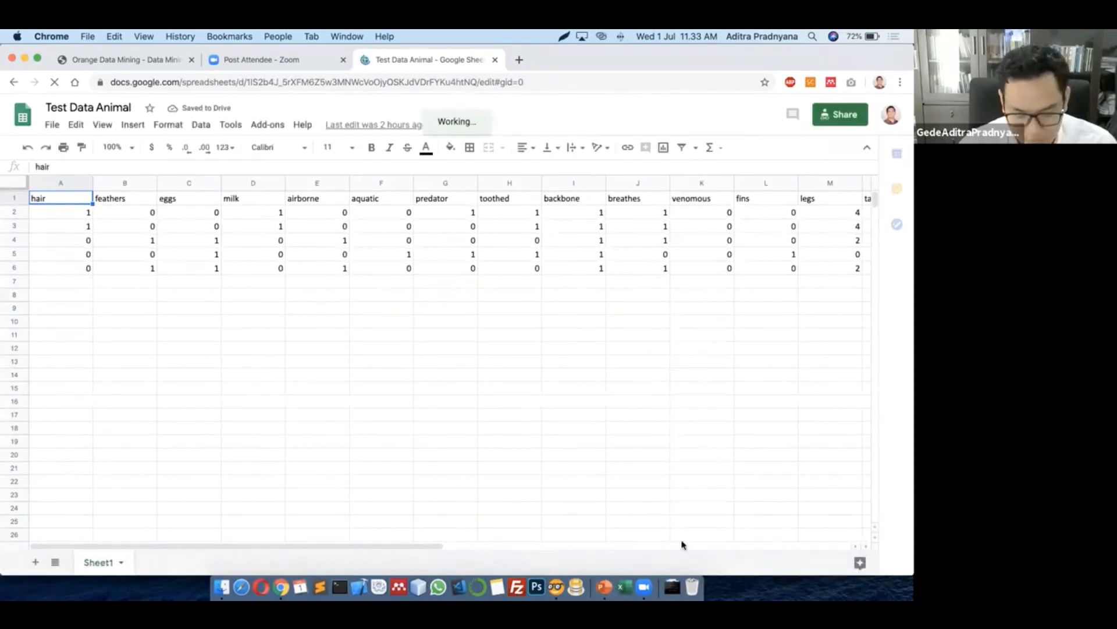
scroll(675, 550, right, 1)
scroll(672, 550, right, 10)
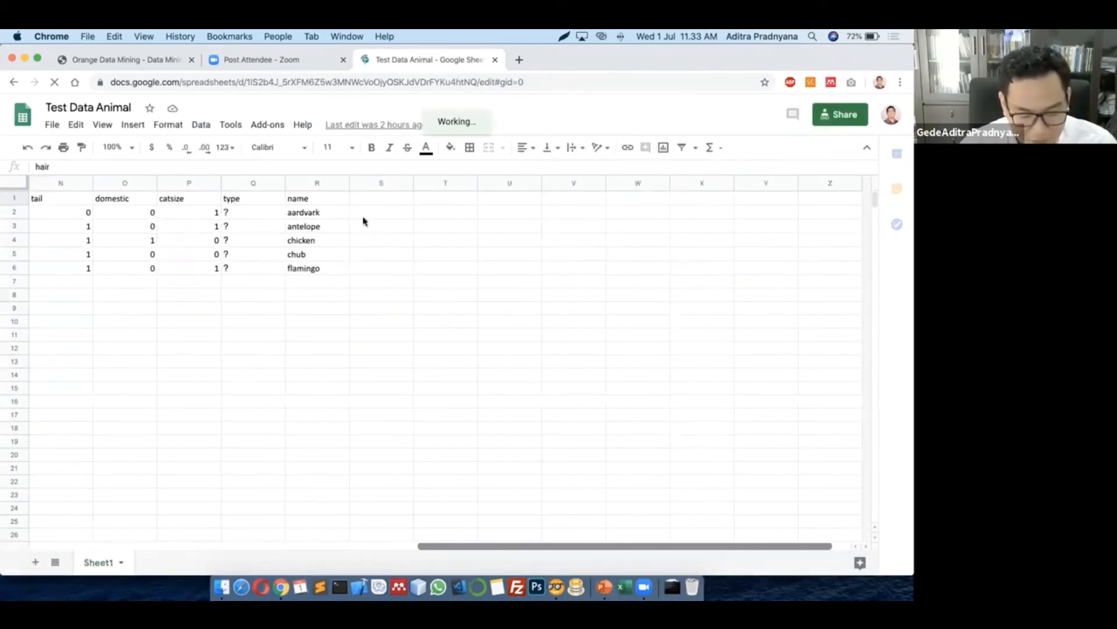
scroll(363, 220, left, 2)
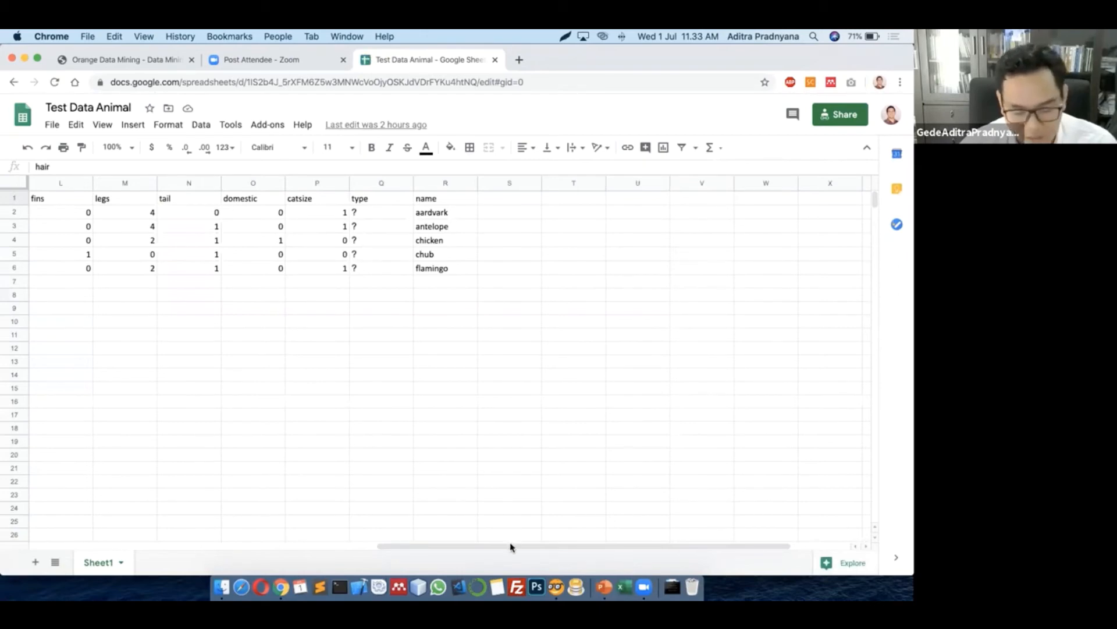
drag(407, 546, 96, 544)
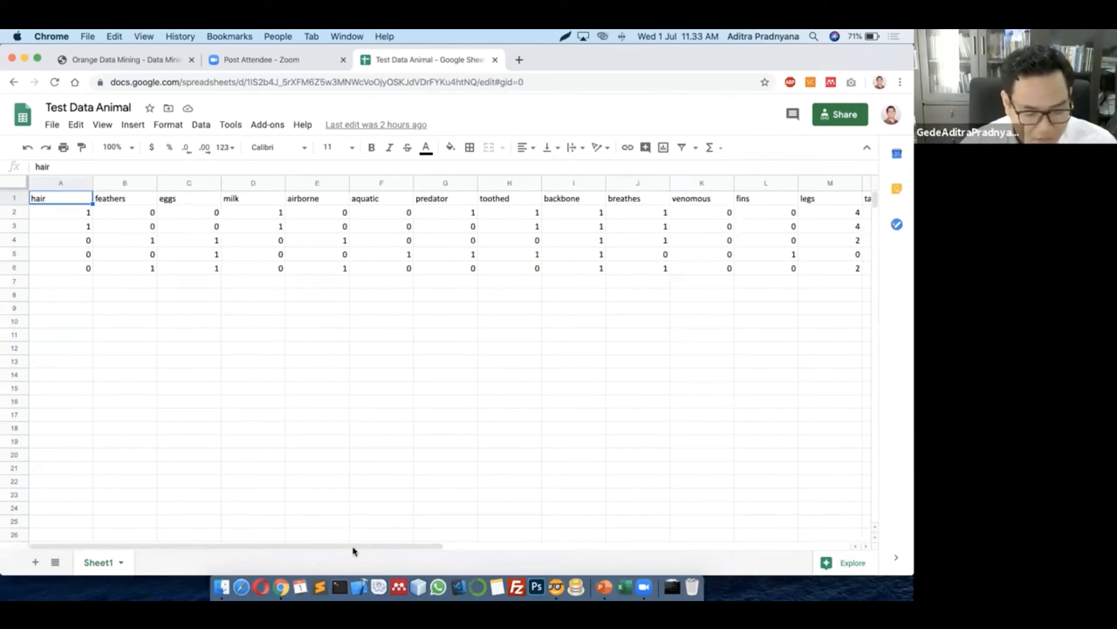
drag(353, 538, 424, 549)
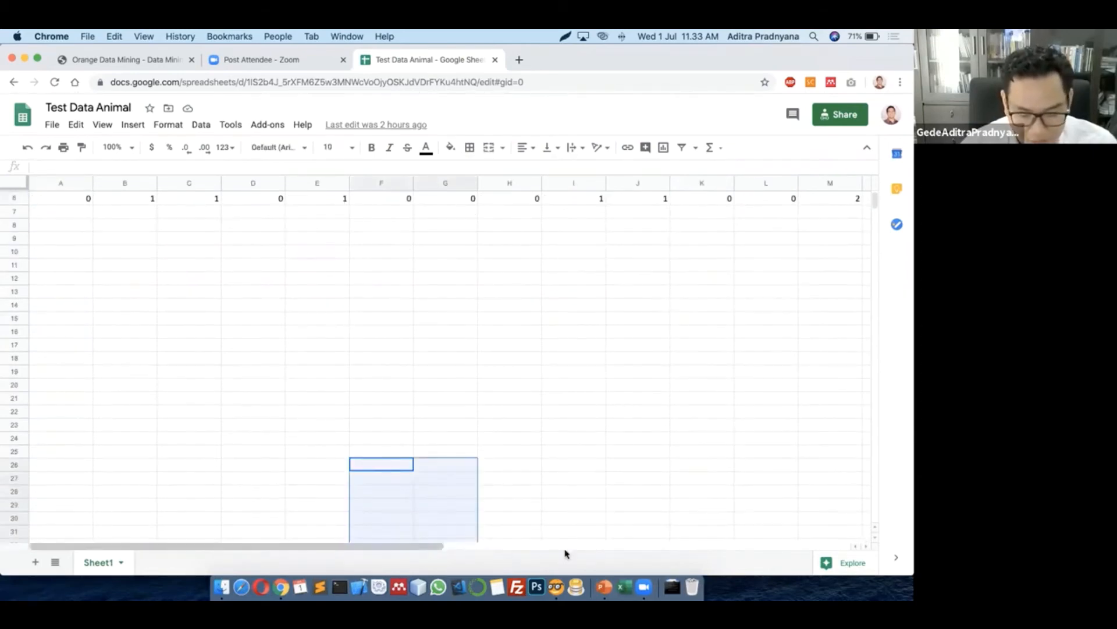
scroll(563, 489, right, 3)
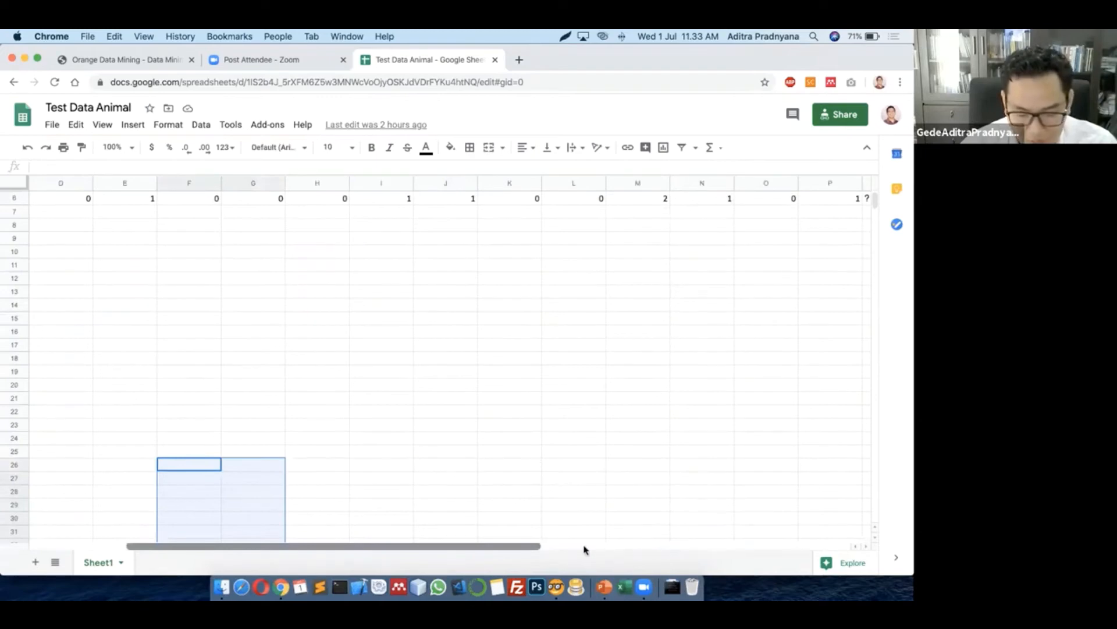
scroll(751, 239, up, 5)
scroll(751, 239, right, 2)
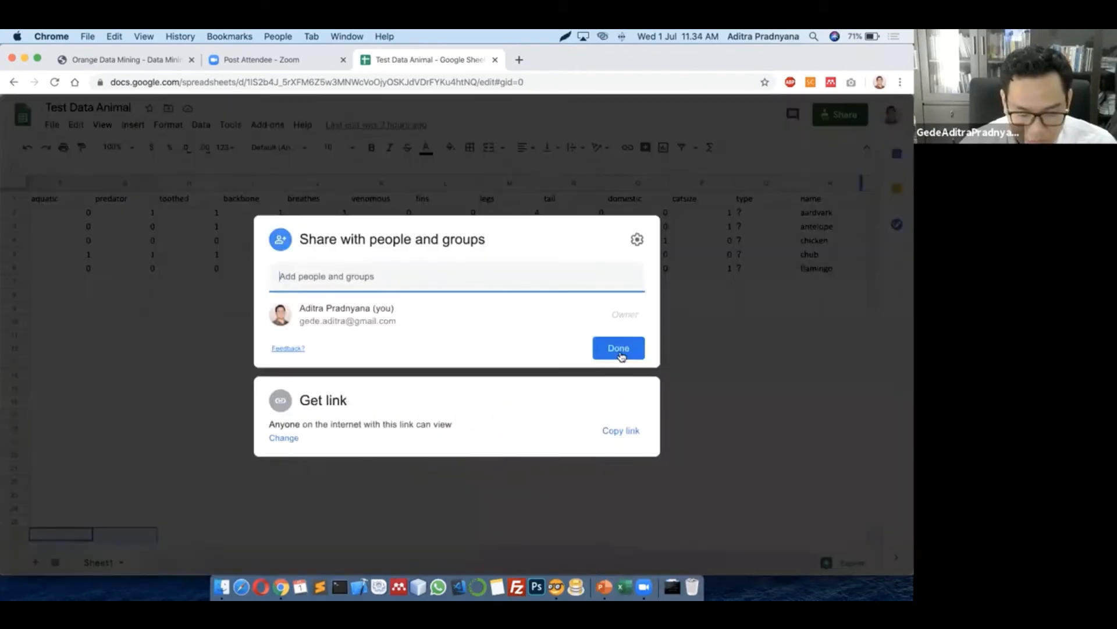
Copy the spreadsheet's share link and return to Orange
click(606, 355)
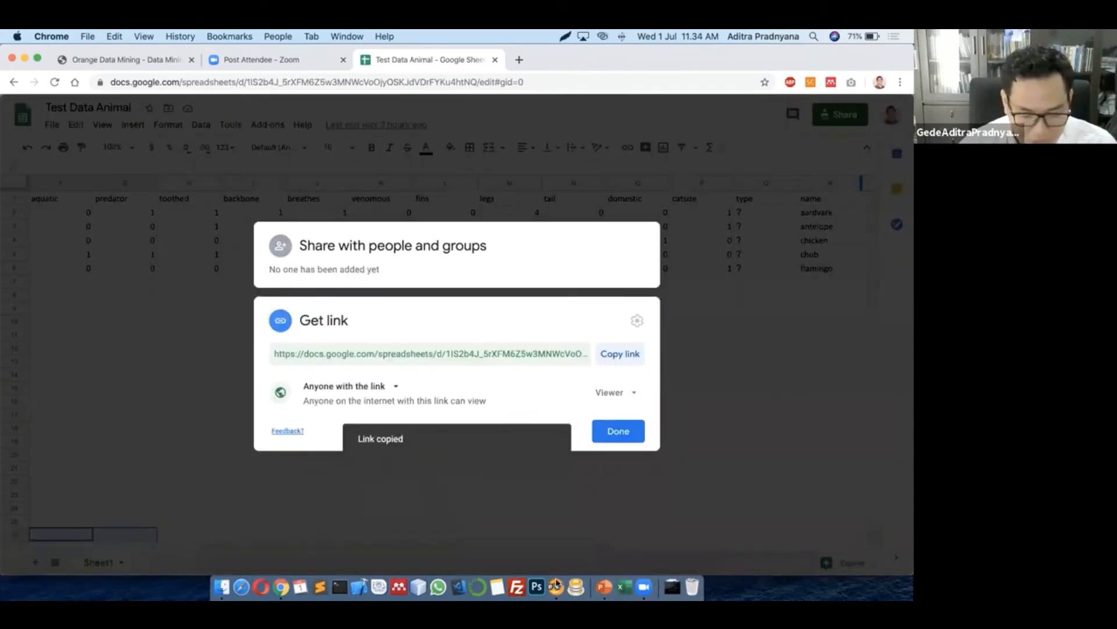
key(Escape)
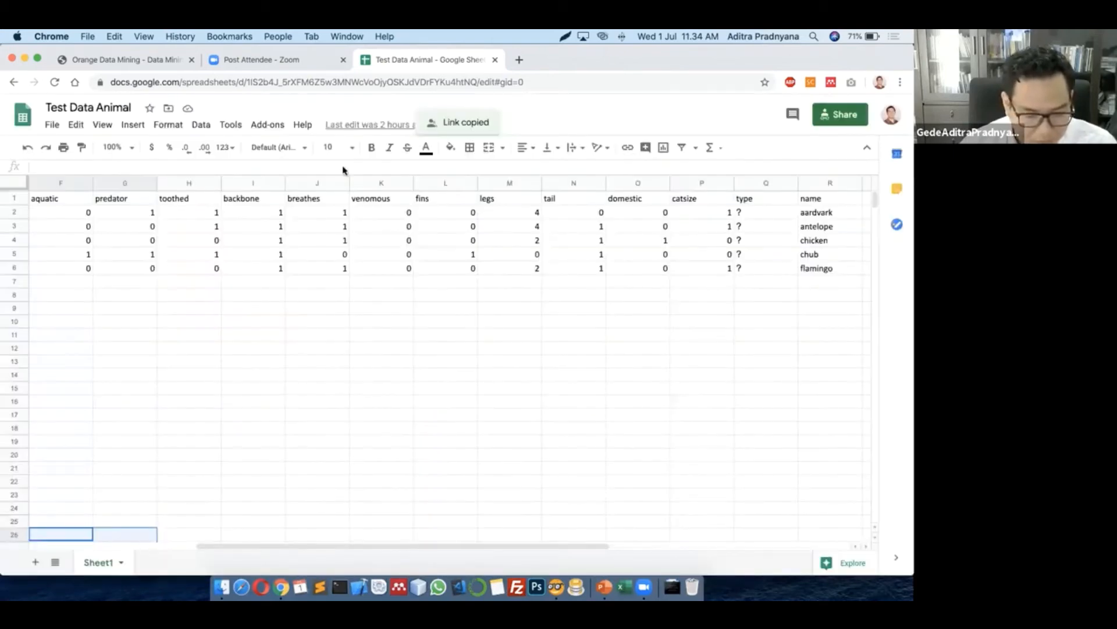
key(super+Tab)
Paste the sheet link as Data Testing's URL and reload it to get 5 instances and 17 features
key(super+v)
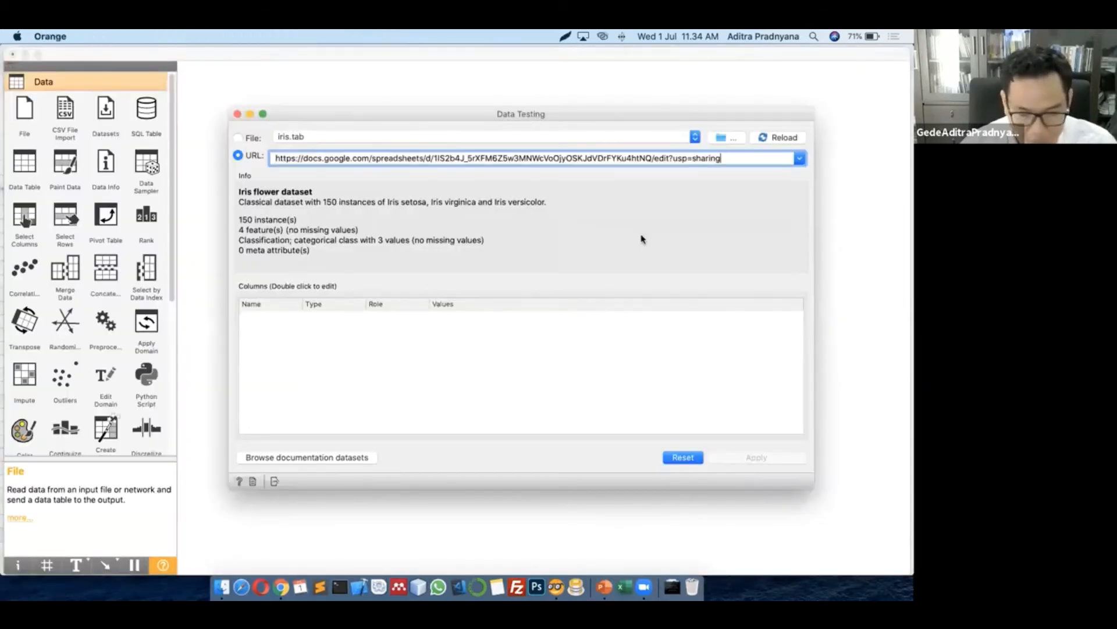
click(782, 140)
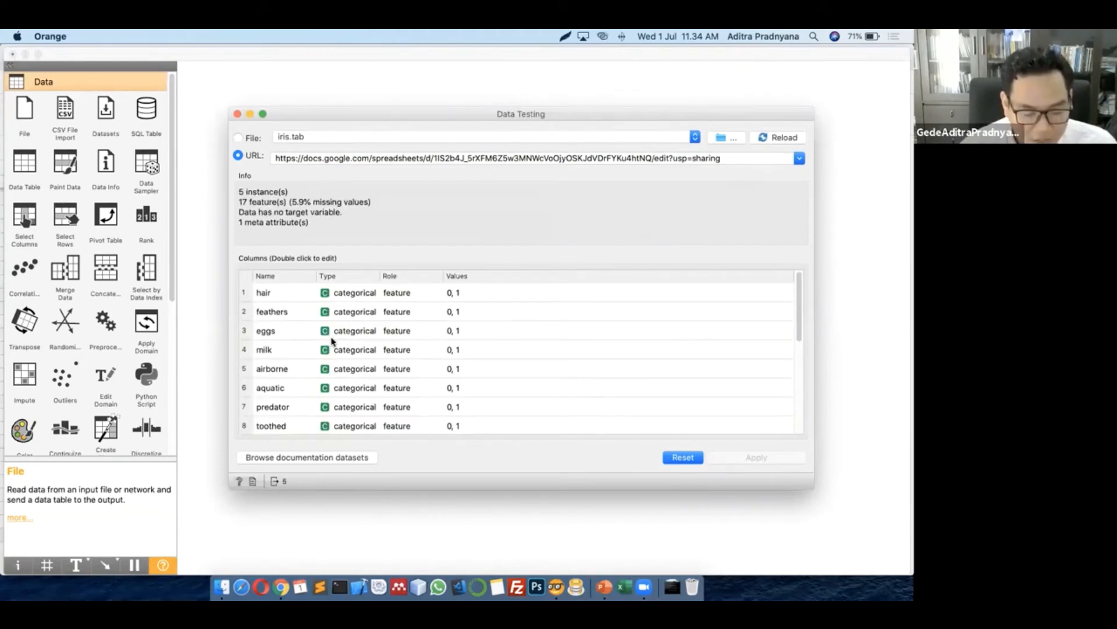
scroll(333, 341, down, 5)
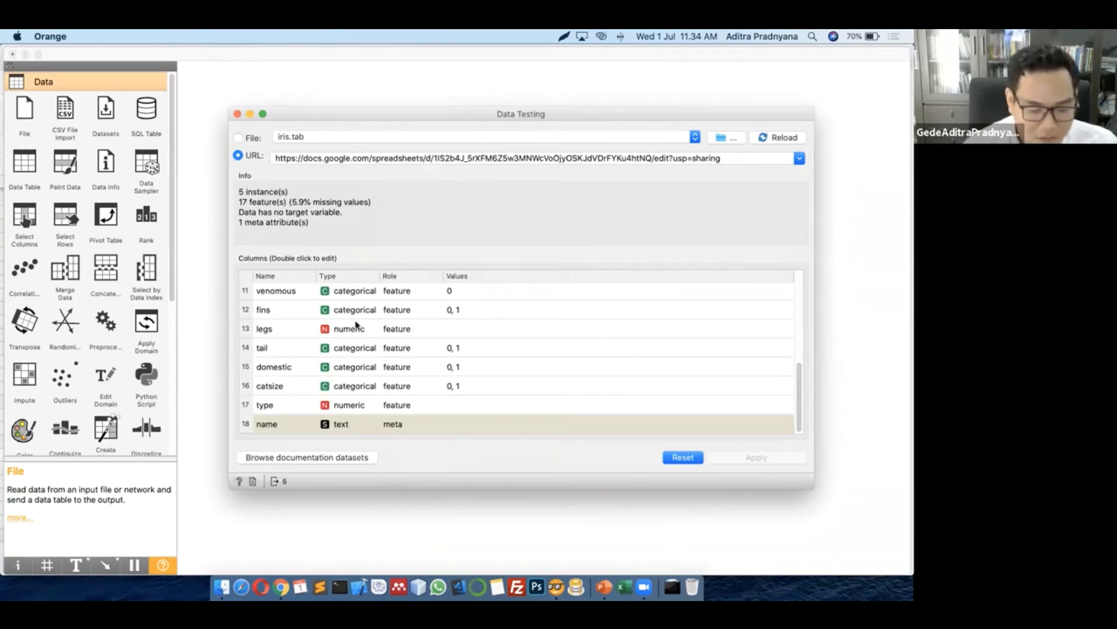
scroll(524, 317, up, 5)
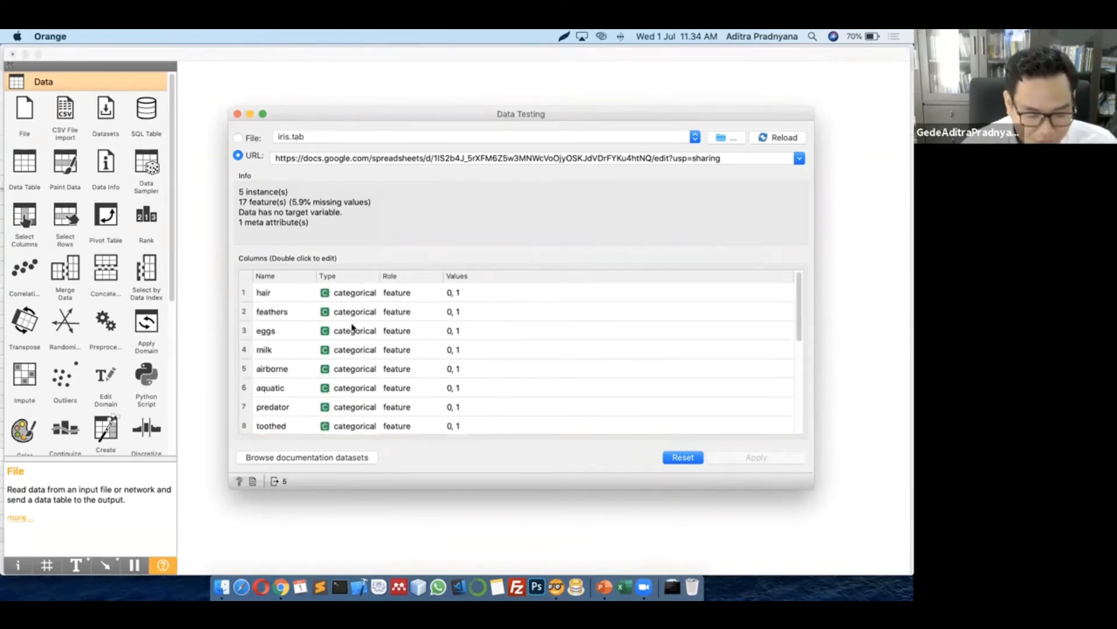
scroll(351, 327, down, 5)
click(237, 114)
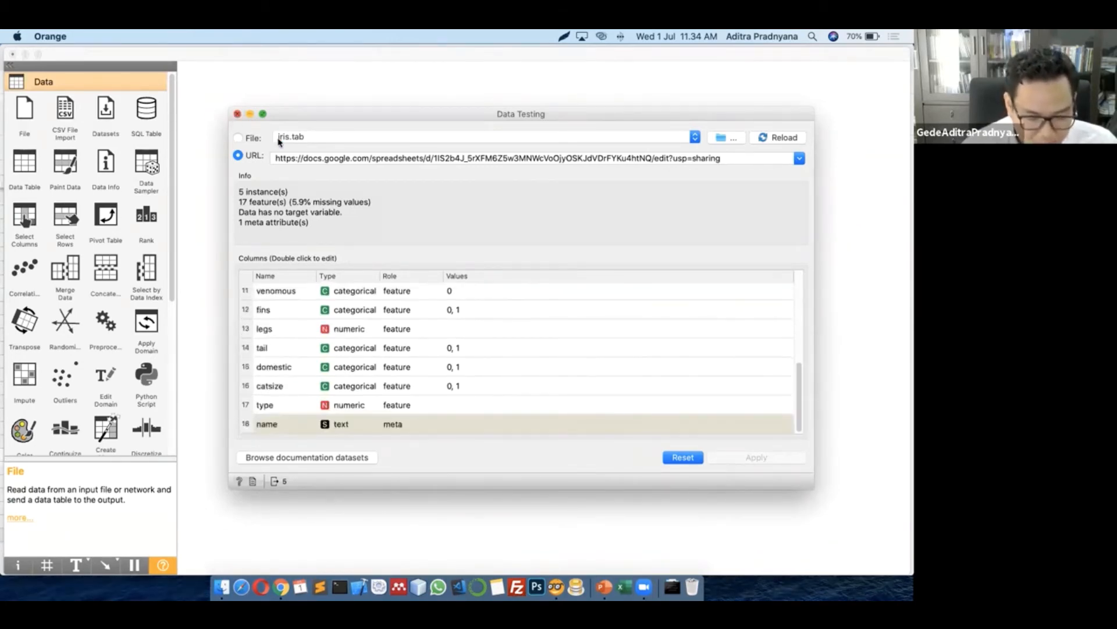
click(305, 334)
Move Data Testing and connect a new Data Table (1) to it
drag(305, 334, 344, 298)
click(398, 368)
click(381, 325)
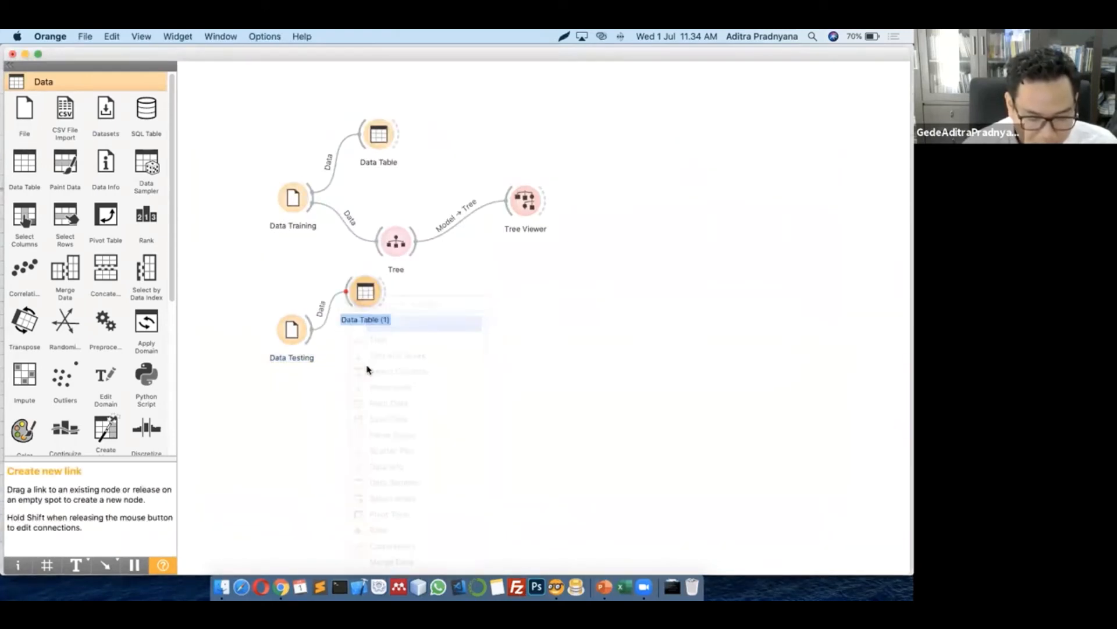
Review the five test animals in Data Table (1), scrolling across the columns, then close it
double_click(366, 292)
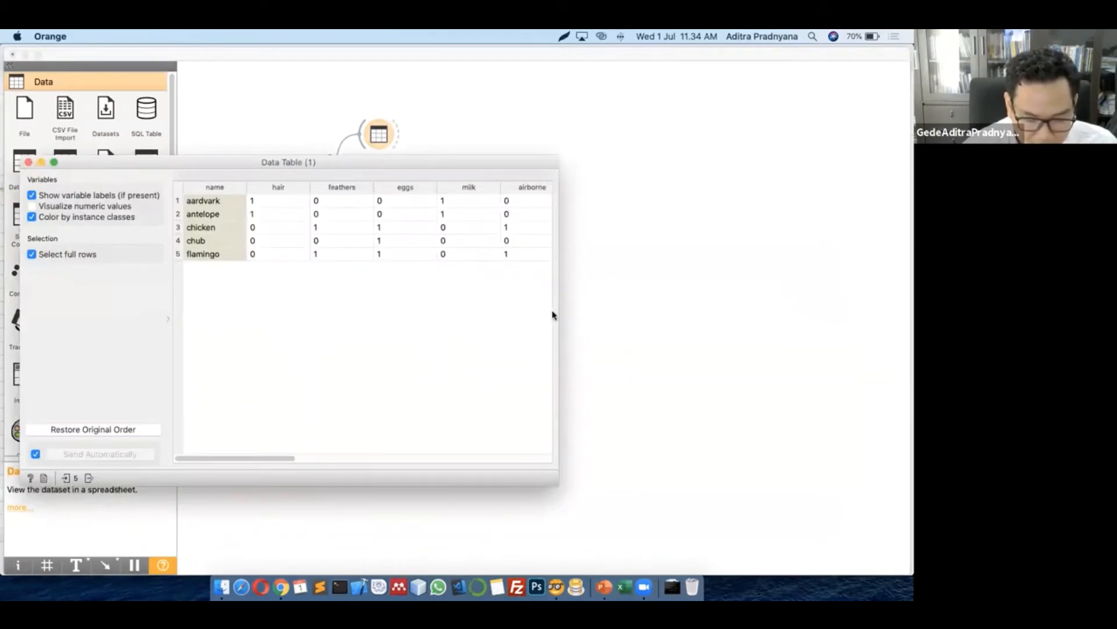
drag(573, 312, 913, 313)
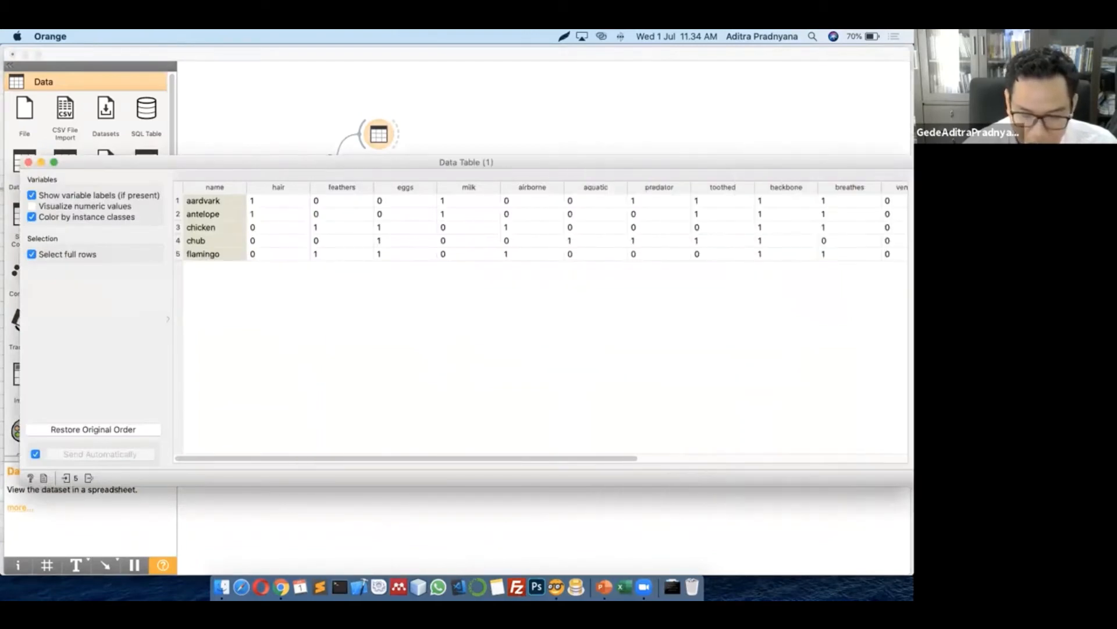
drag(386, 462, 749, 483)
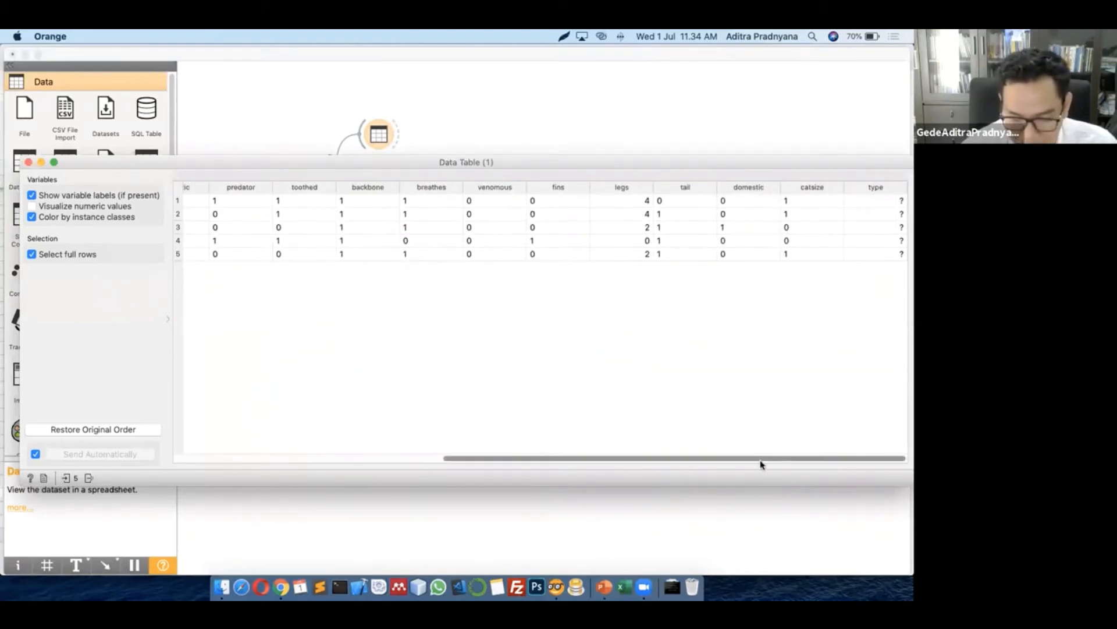
drag(761, 458, 477, 457)
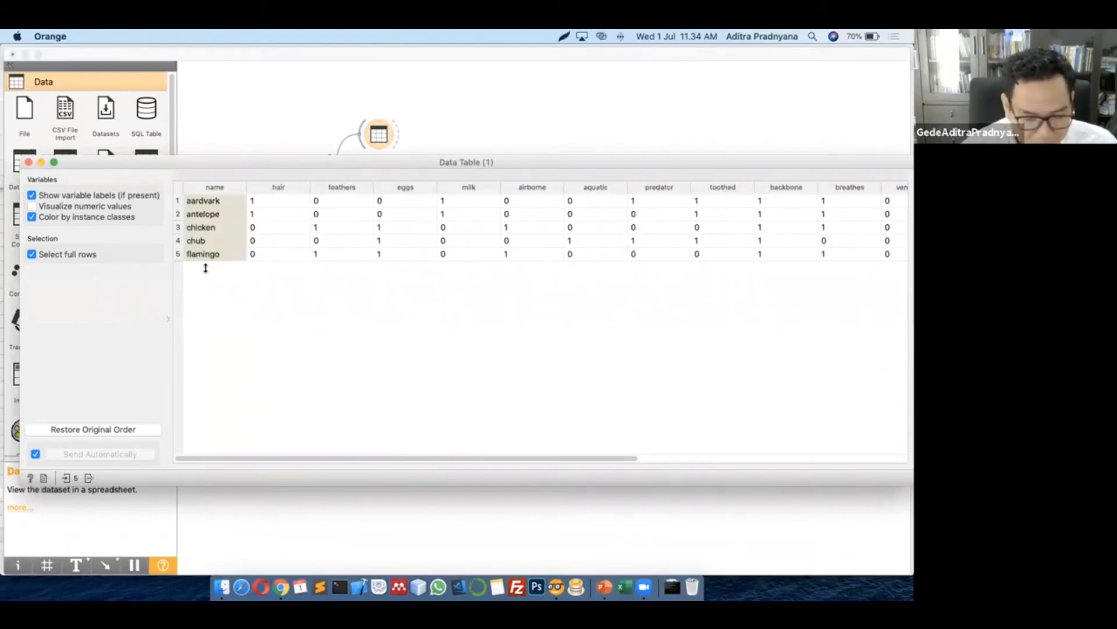
click(28, 163)
click(377, 349)
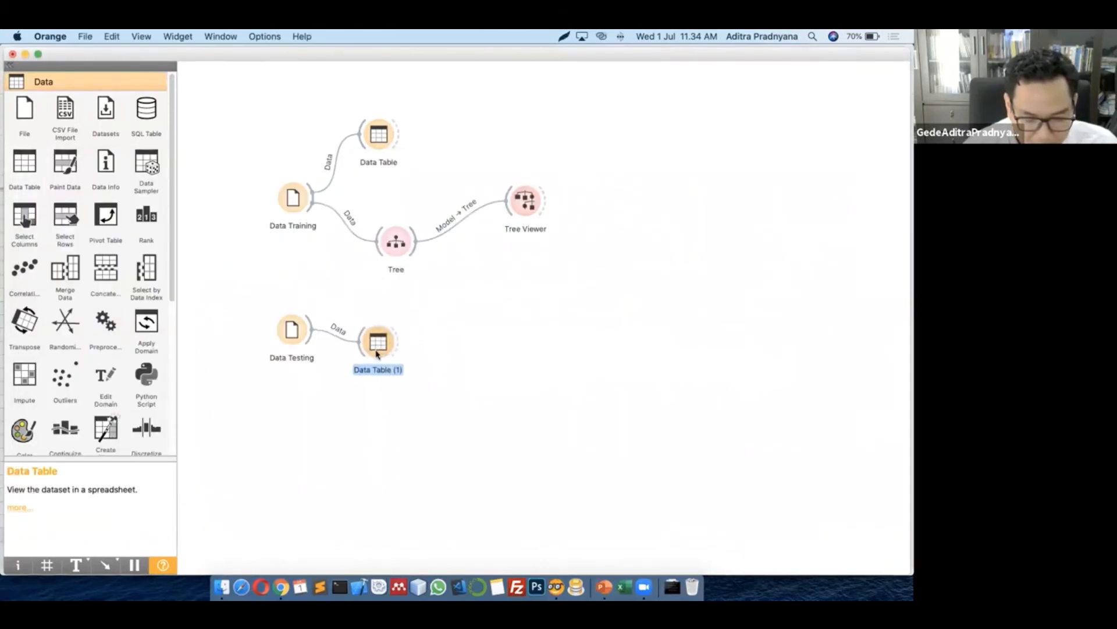
Add a Predictions widget fed by Data Table (1), then delete it as misplaced
drag(397, 338, 455, 292)
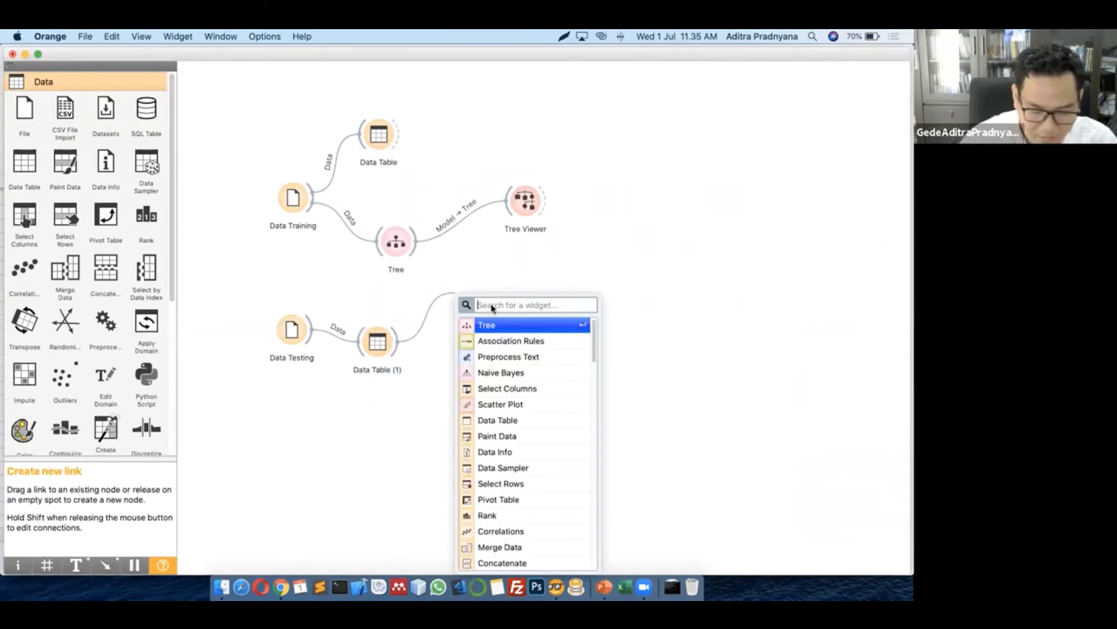
text(pred)
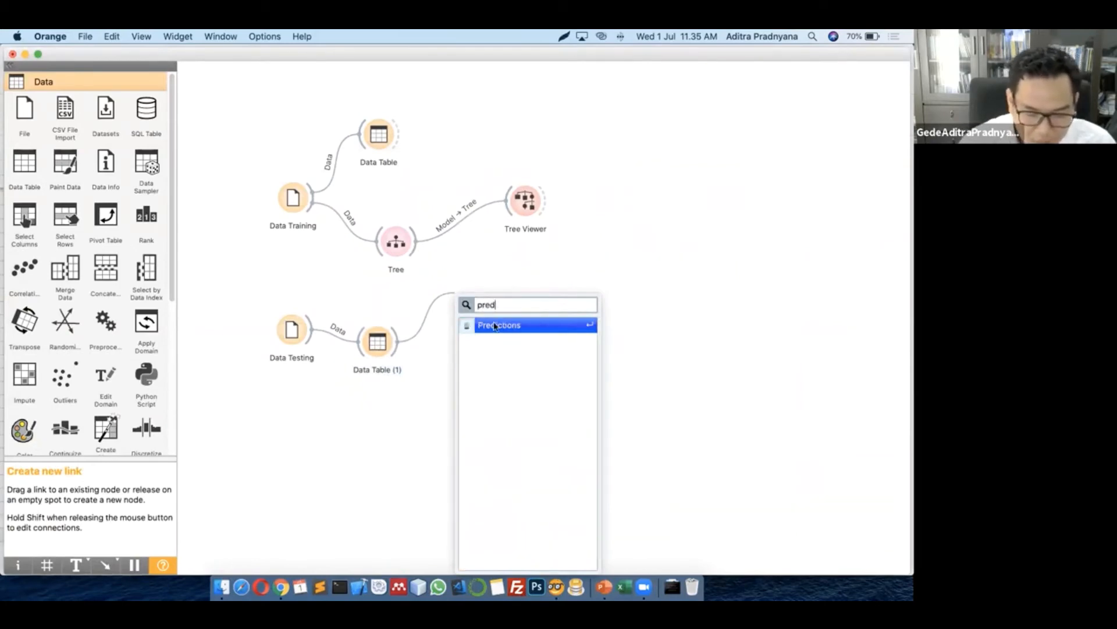
click(496, 327)
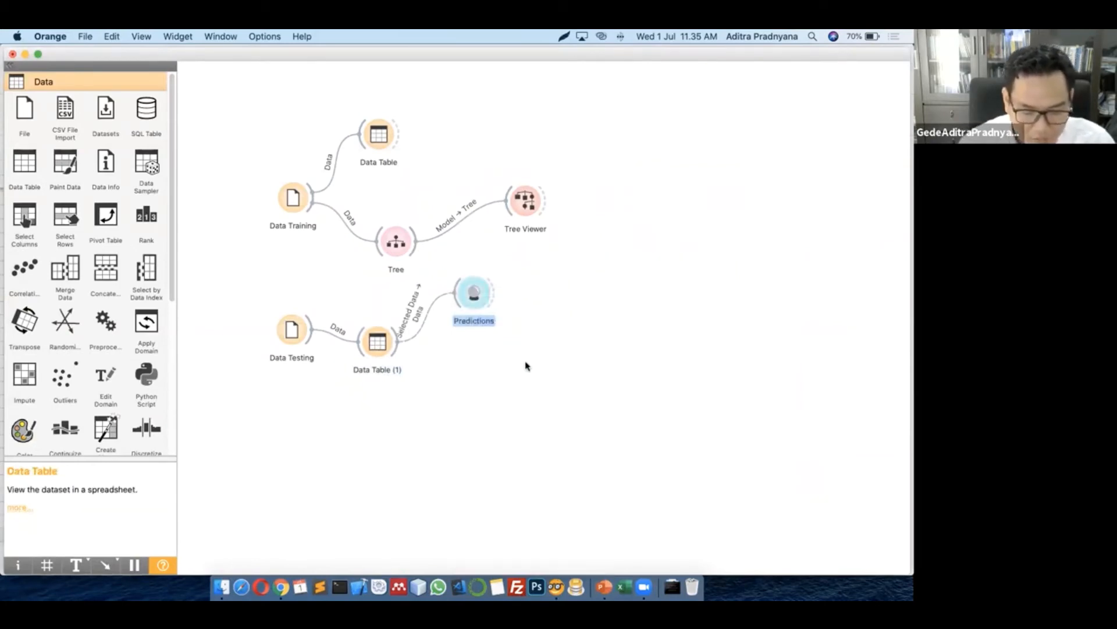
double_click(488, 298)
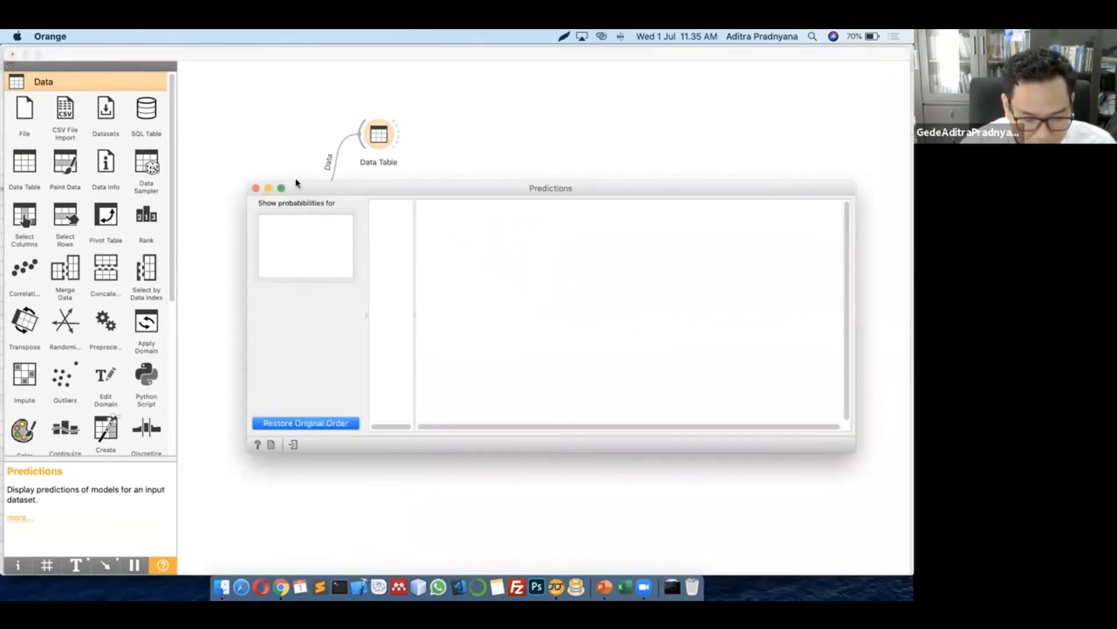
click(256, 188)
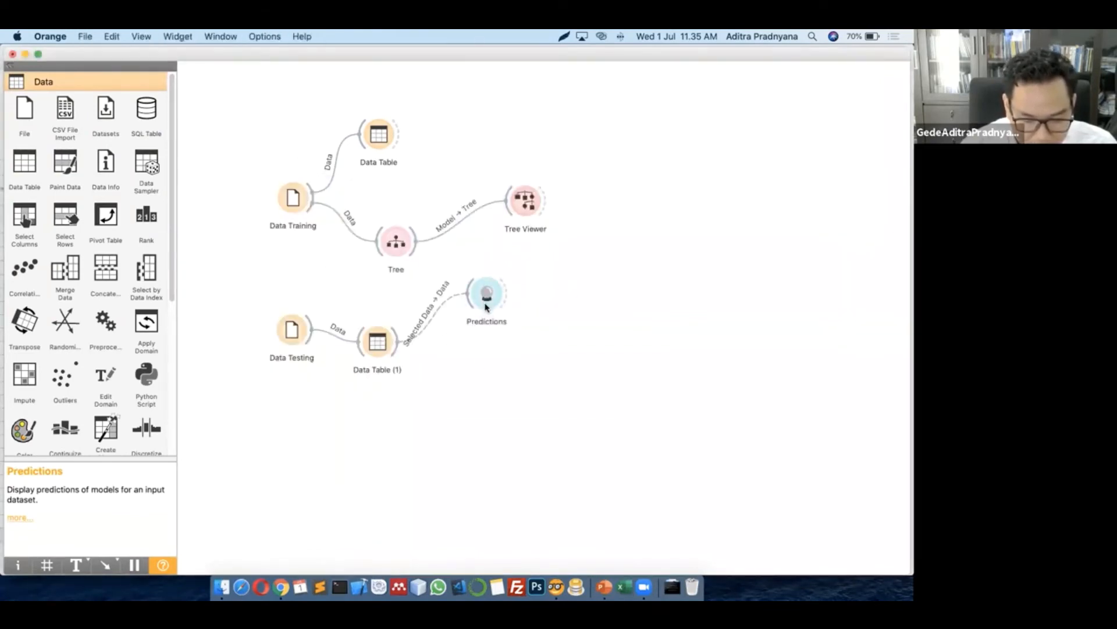
click(460, 415)
click(381, 349)
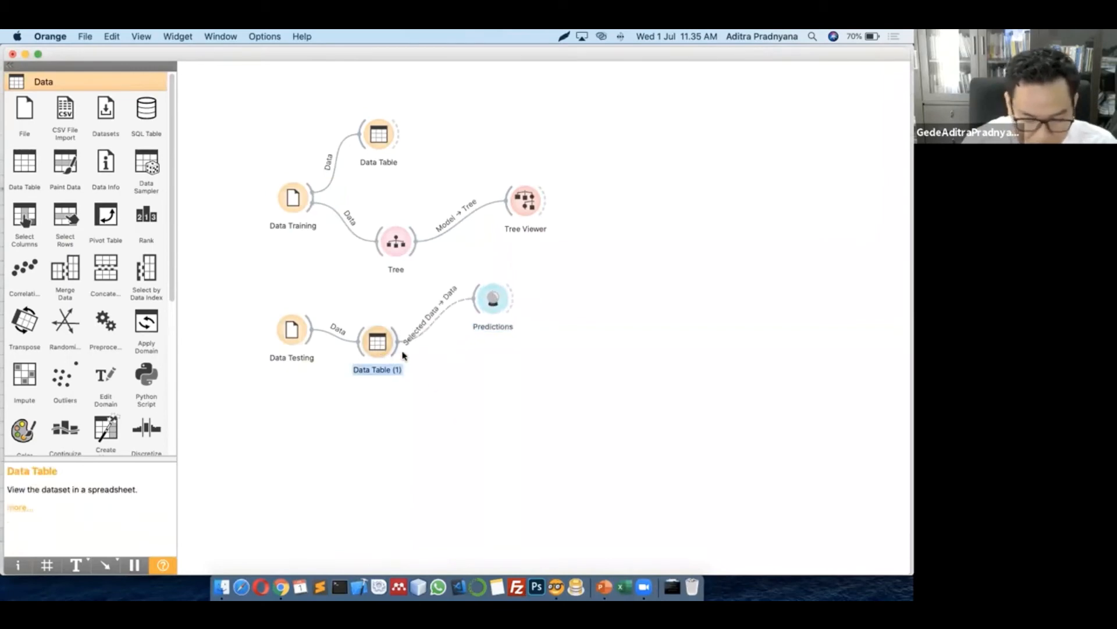
click(439, 317)
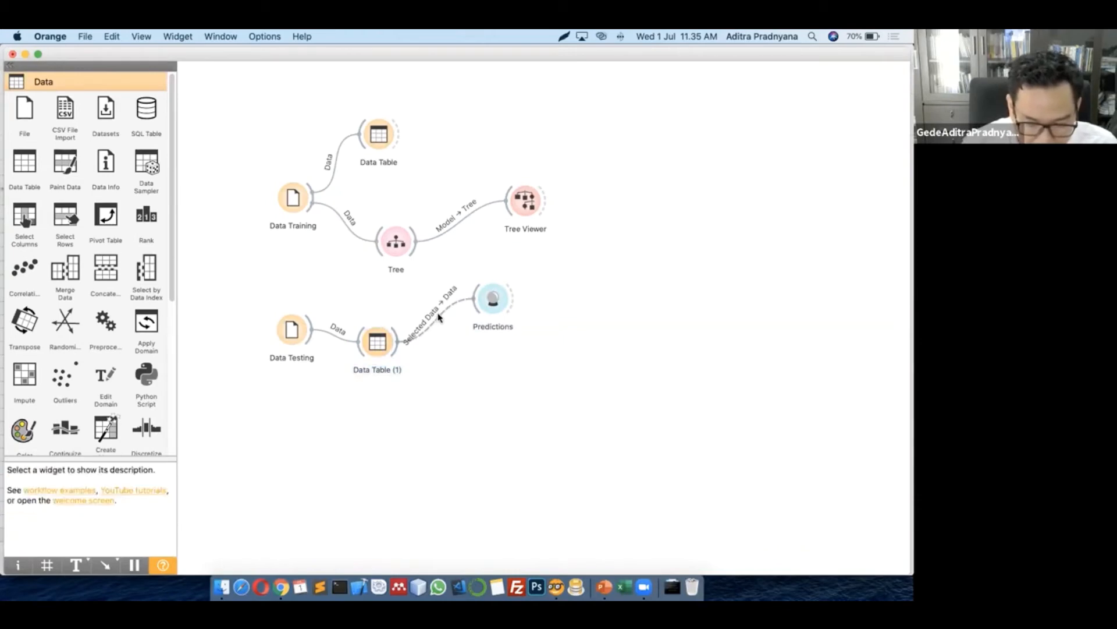
click(492, 298)
key(Delete)
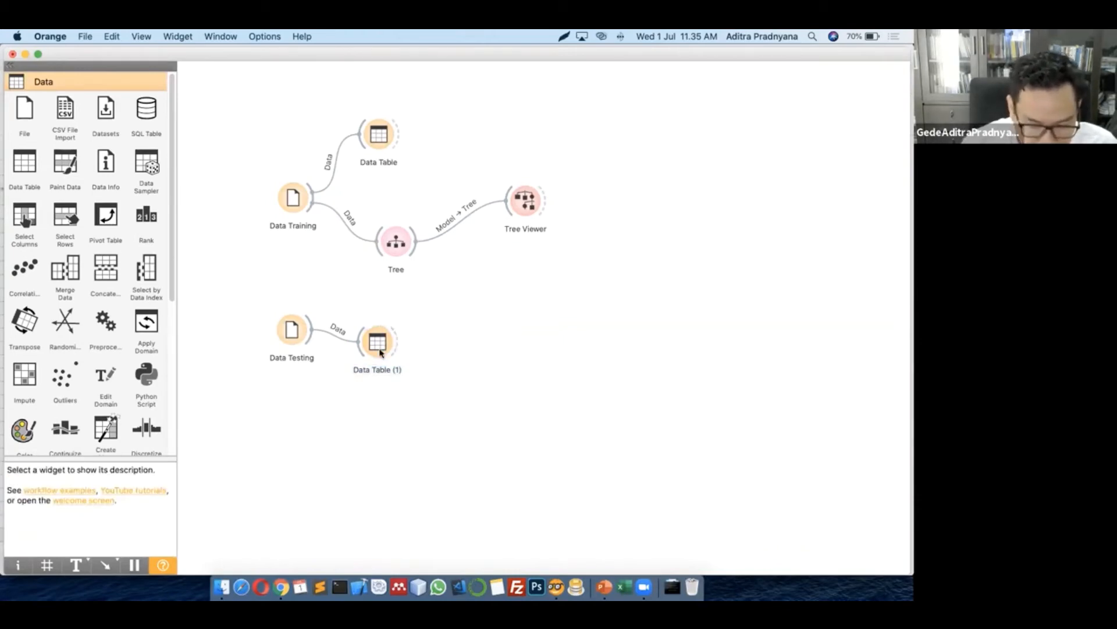
Move Data Table (1) lower, add Predictions from Data Testing, and link Tree's model into it
drag(379, 352, 377, 404)
drag(313, 329, 408, 311)
text(pre)
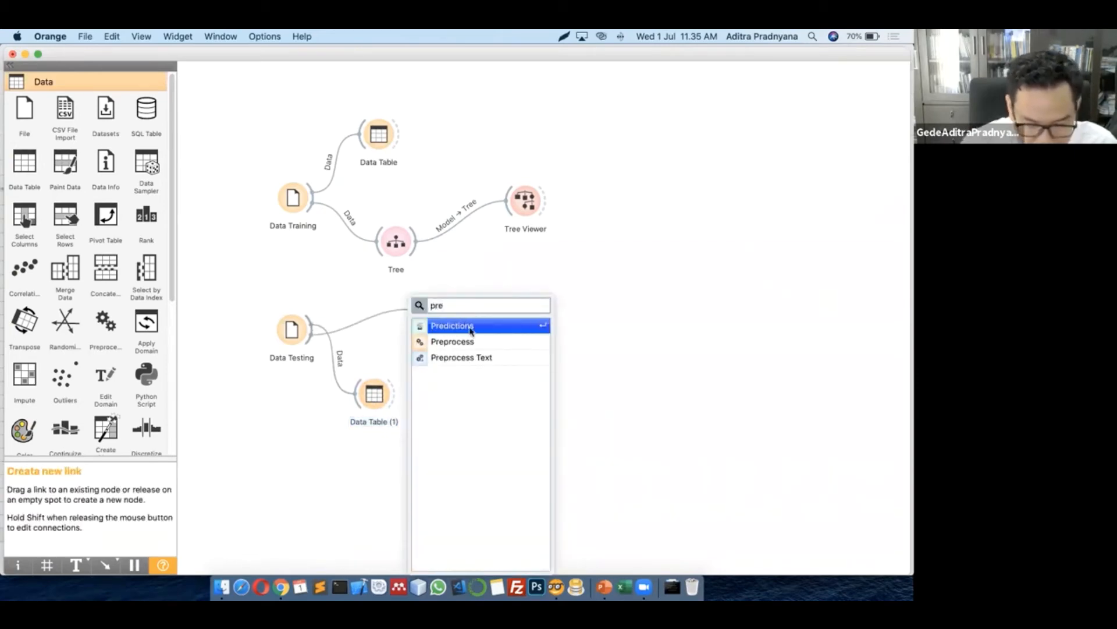
key(Return)
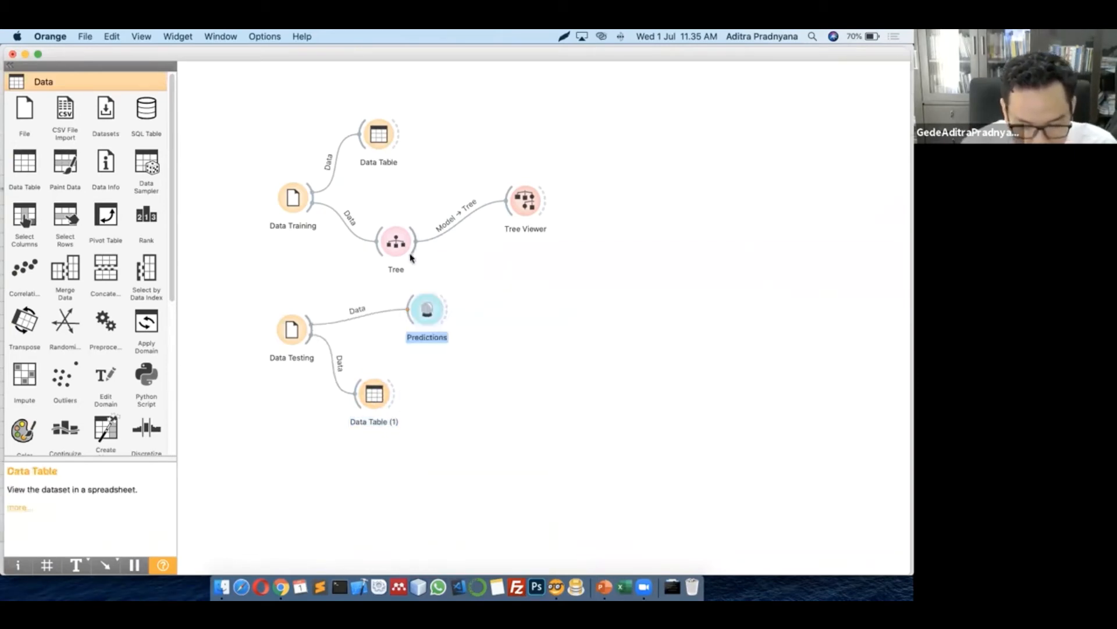
drag(412, 249, 494, 304)
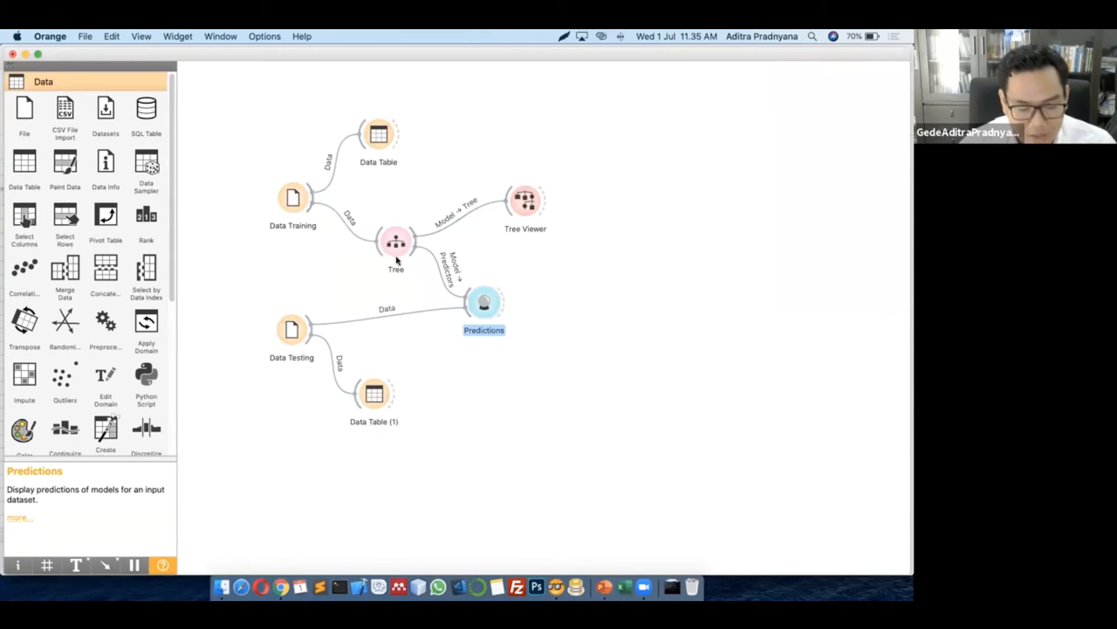
click(596, 349)
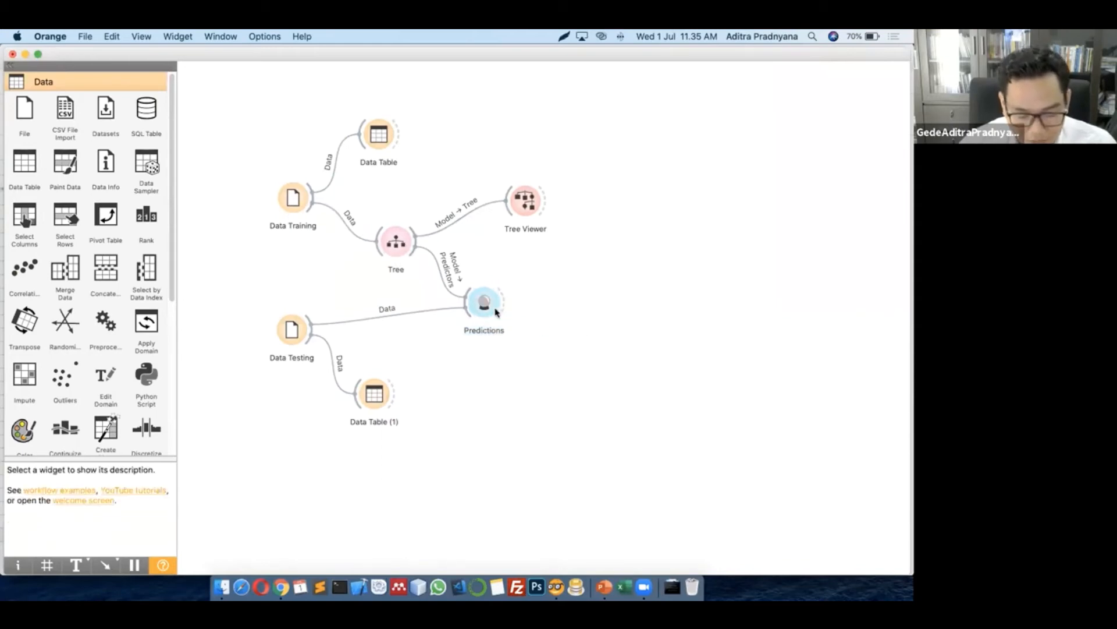
double_click(485, 303)
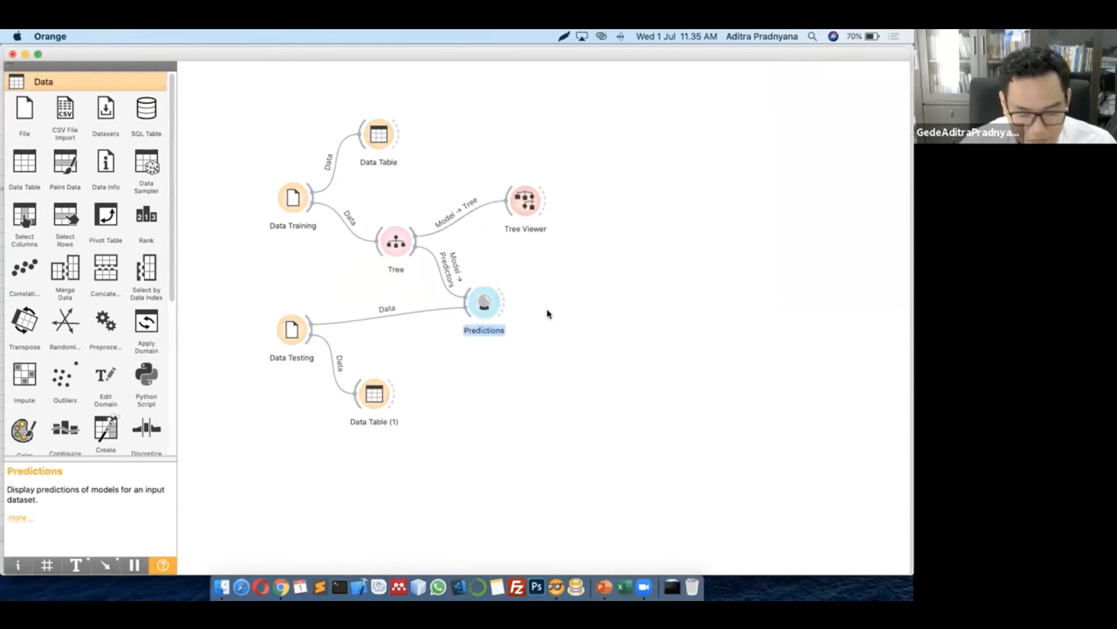
drag(417, 191, 375, 173)
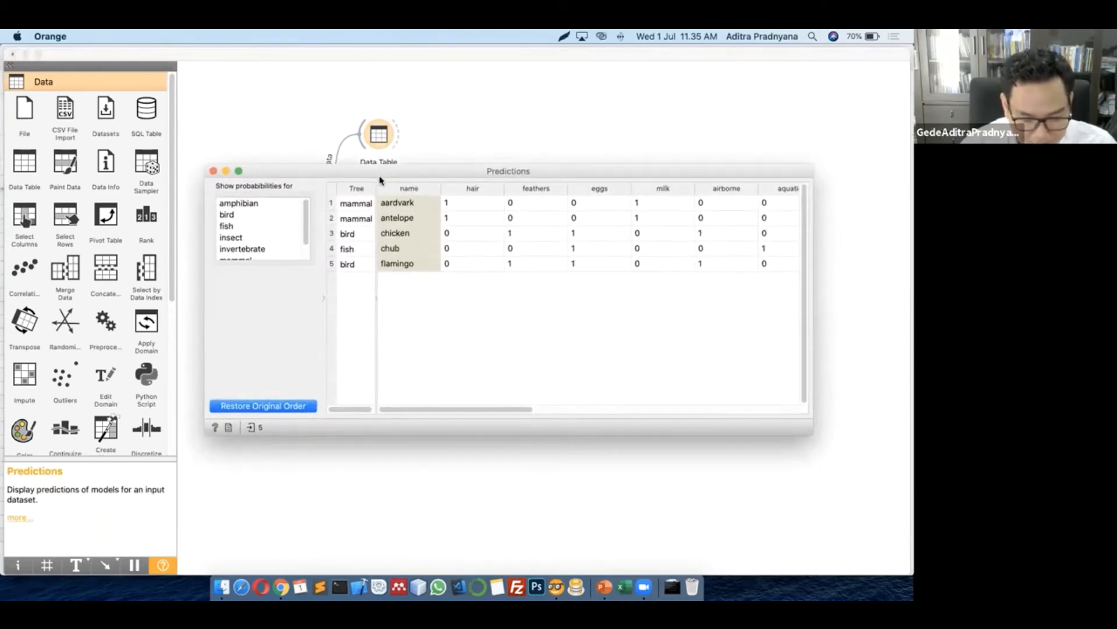
drag(419, 409, 374, 399)
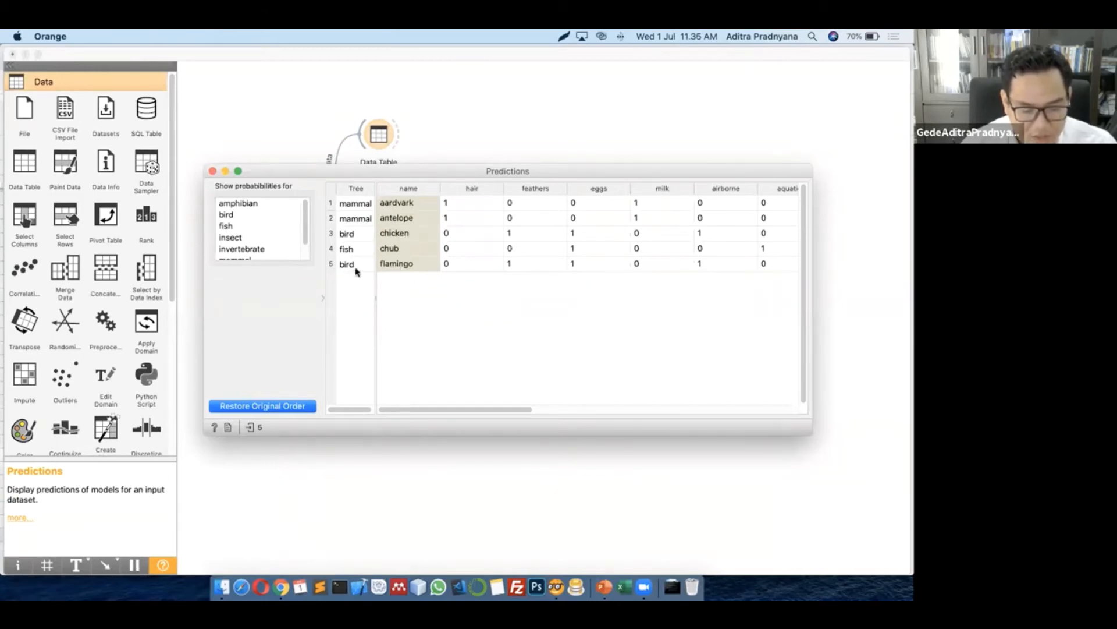
drag(438, 406, 693, 396)
scroll(728, 401, right, 3)
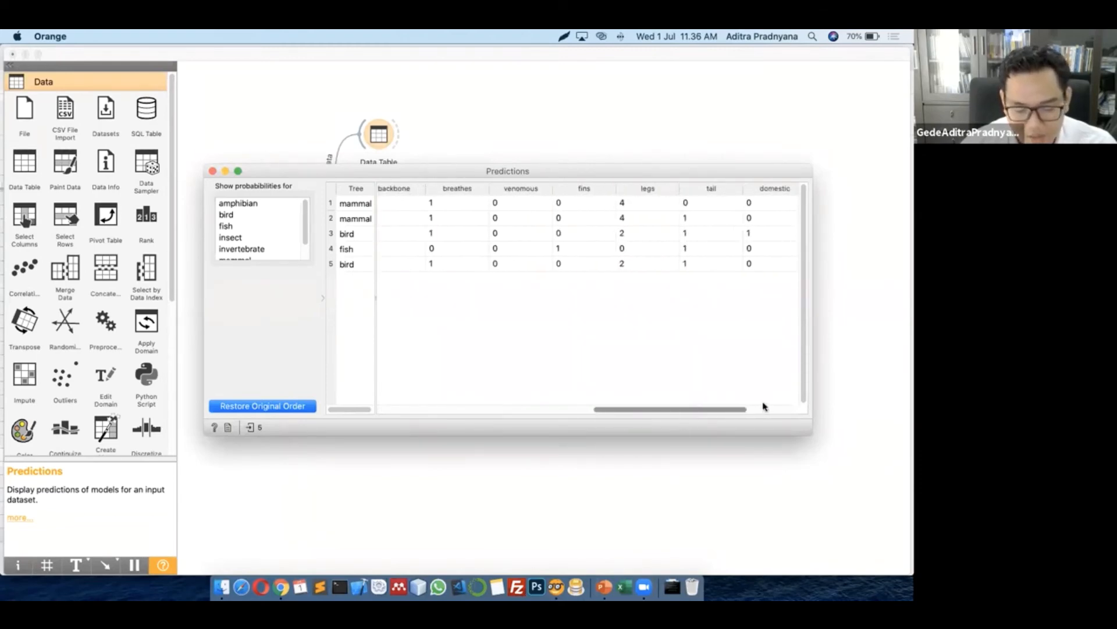
scroll(465, 387, left, 10)
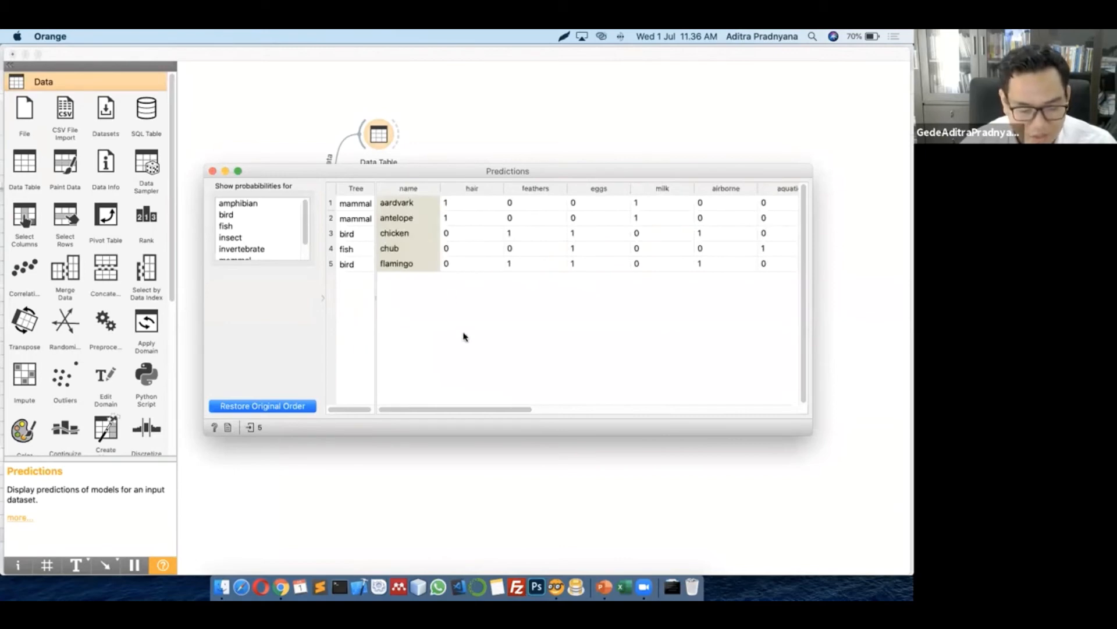
click(214, 171)
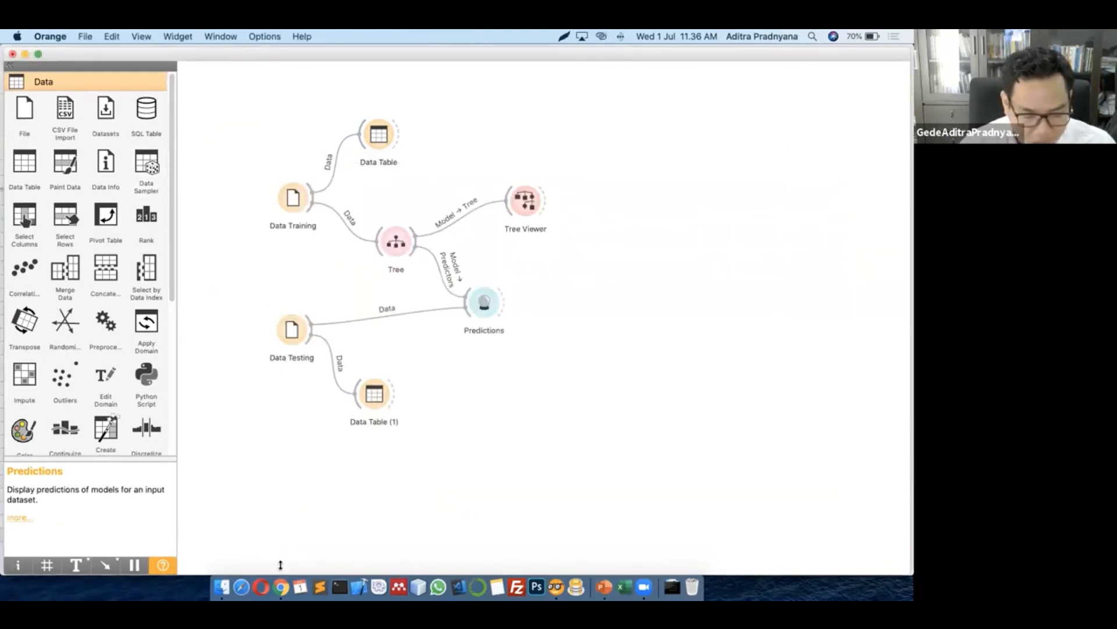
In the Test Data Animal sheet, enter 'eagle' as the new animal name in R7
click(281, 587)
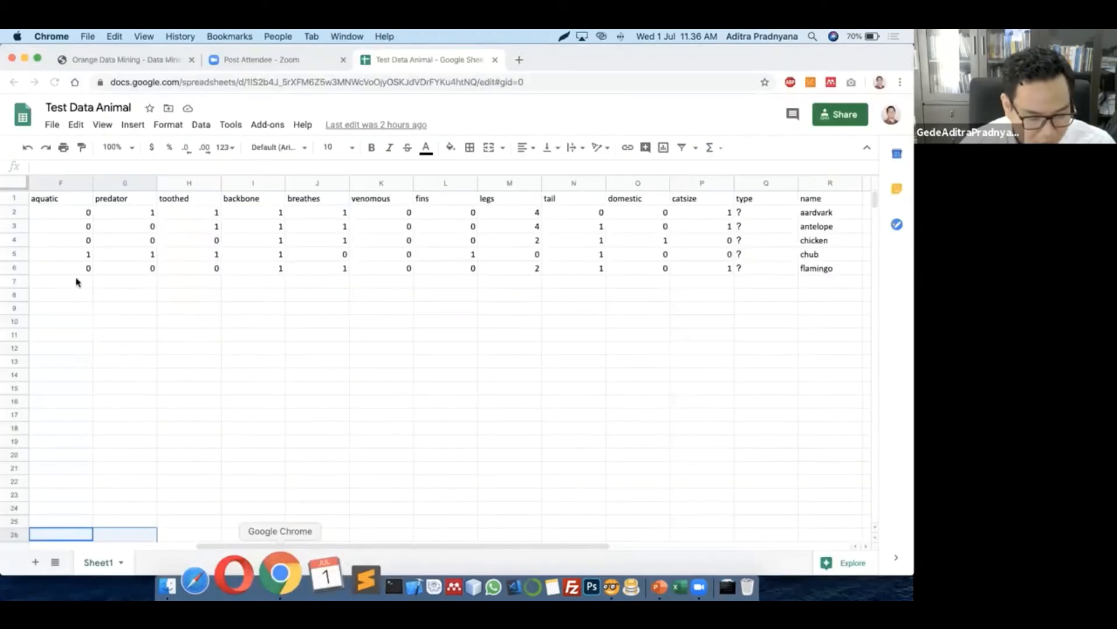
click(77, 282)
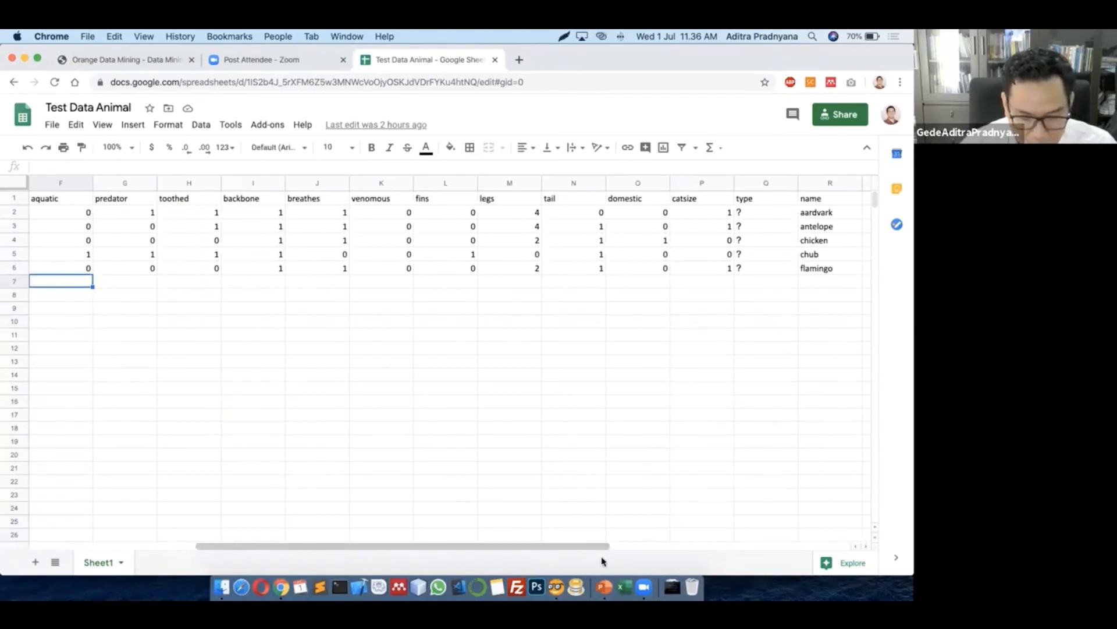
scroll(483, 351, right, 5)
click(500, 285)
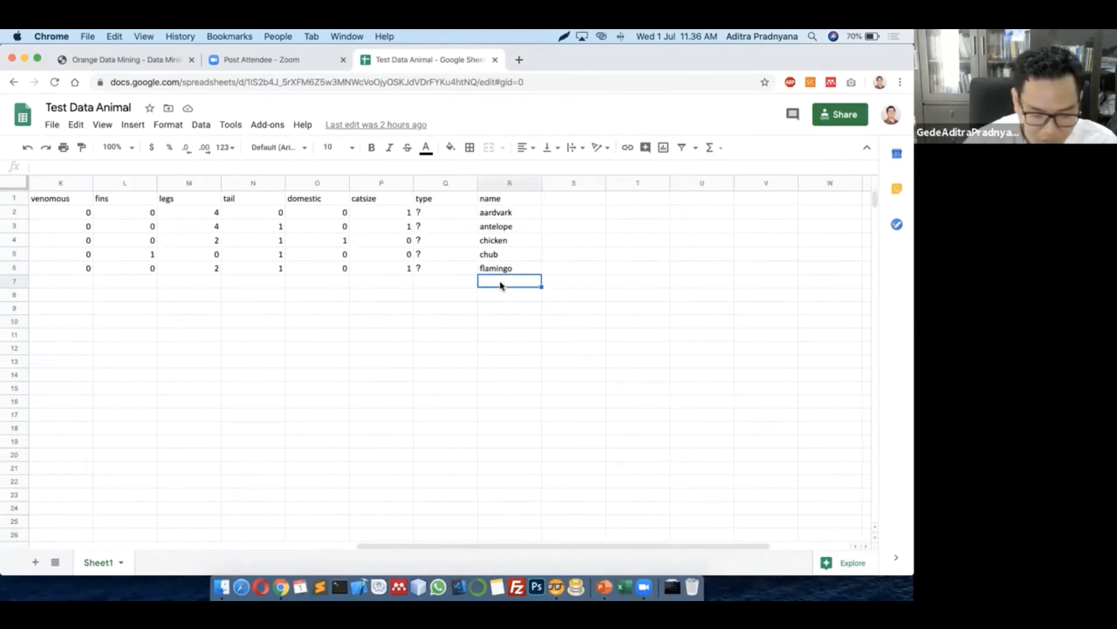
text(ea)
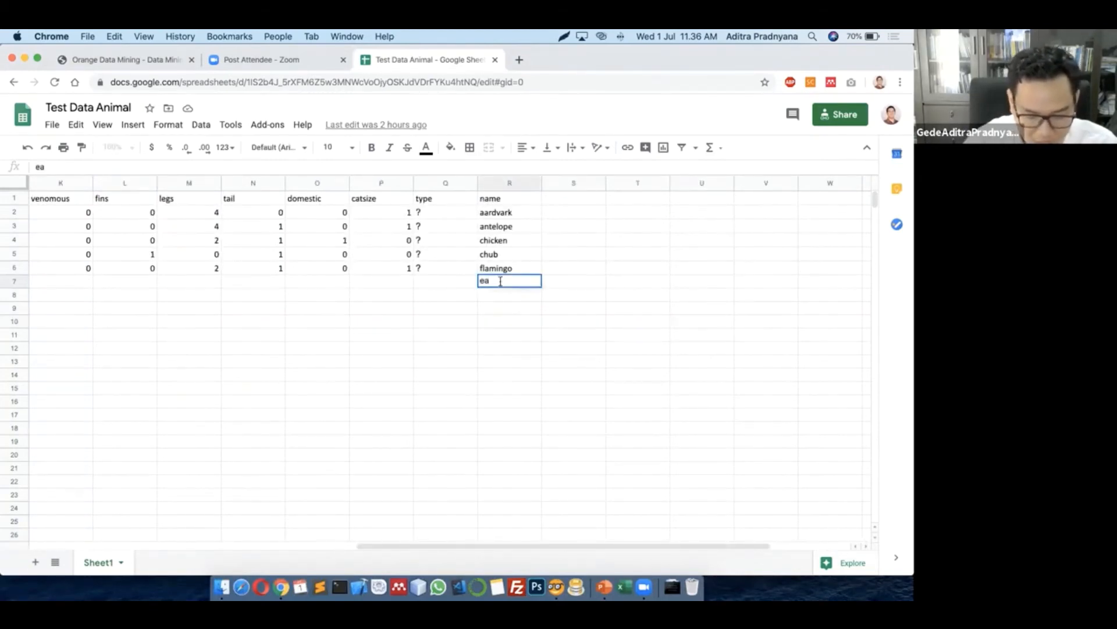
text(gle)
click(561, 347)
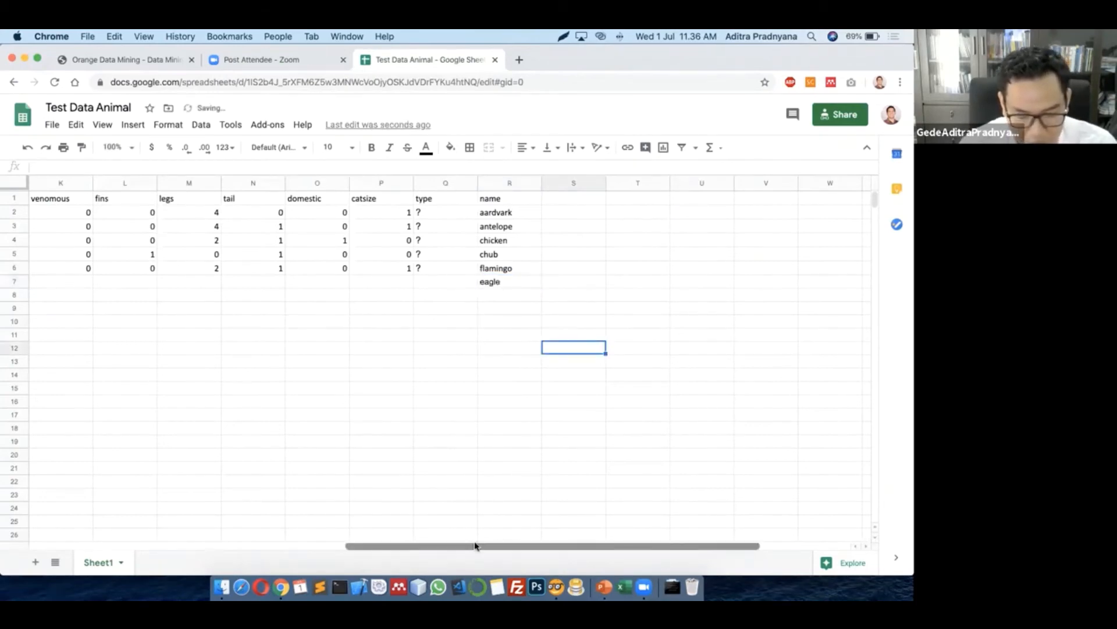
drag(506, 546, 186, 512)
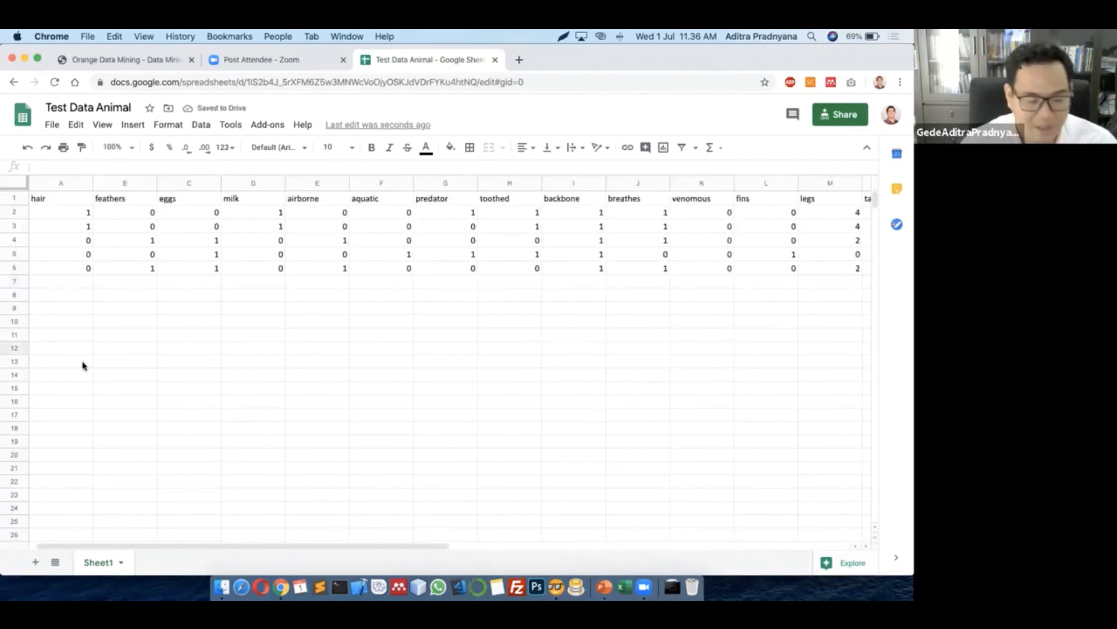
Fill eagle's first attributes from A7: 0, 1, 1, 0, 1, 0, 1, 0, 1, 1, 0
click(91, 277)
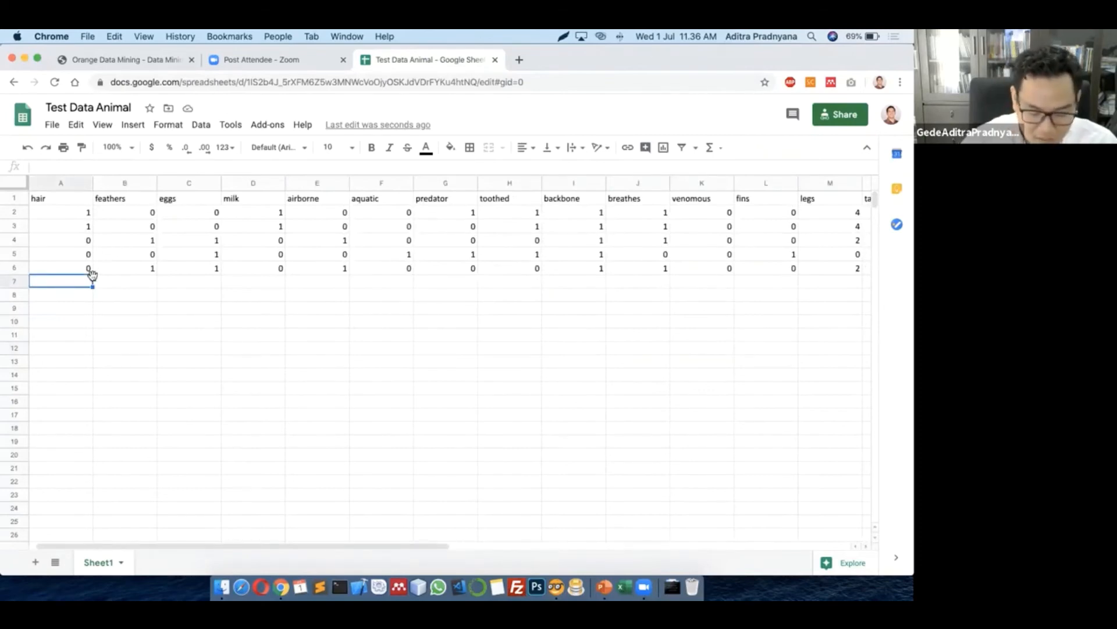
text(0)
key(Tab)
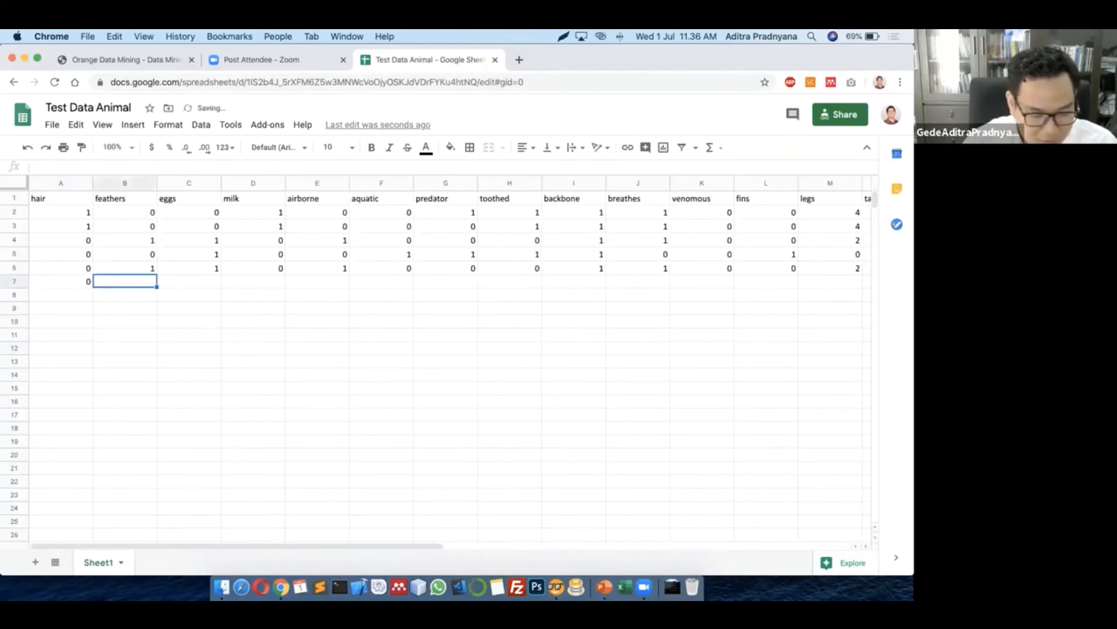
text(1)
key(Tab)
text(1)
key(Tab)
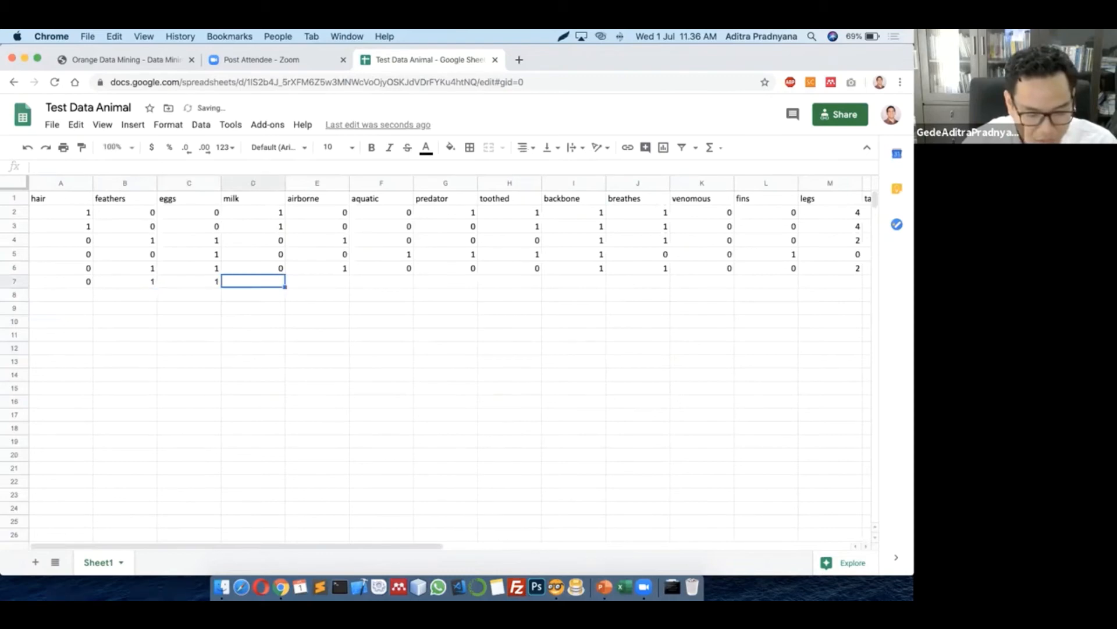
text(0)
key(Tab)
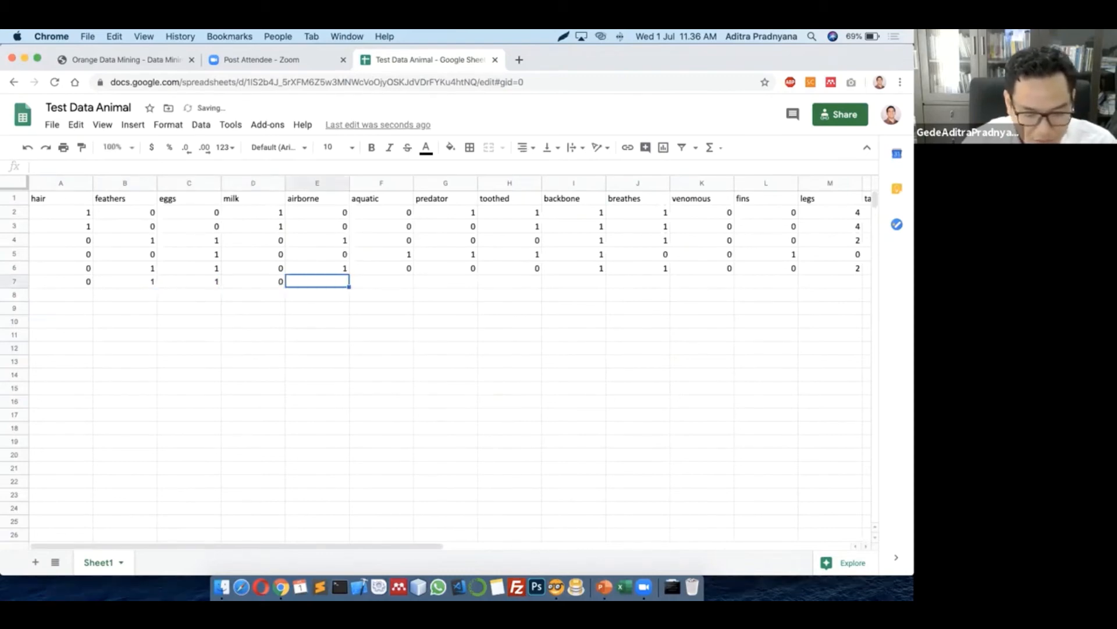
text(1)
key(Tab)
text(0)
key(Tab)
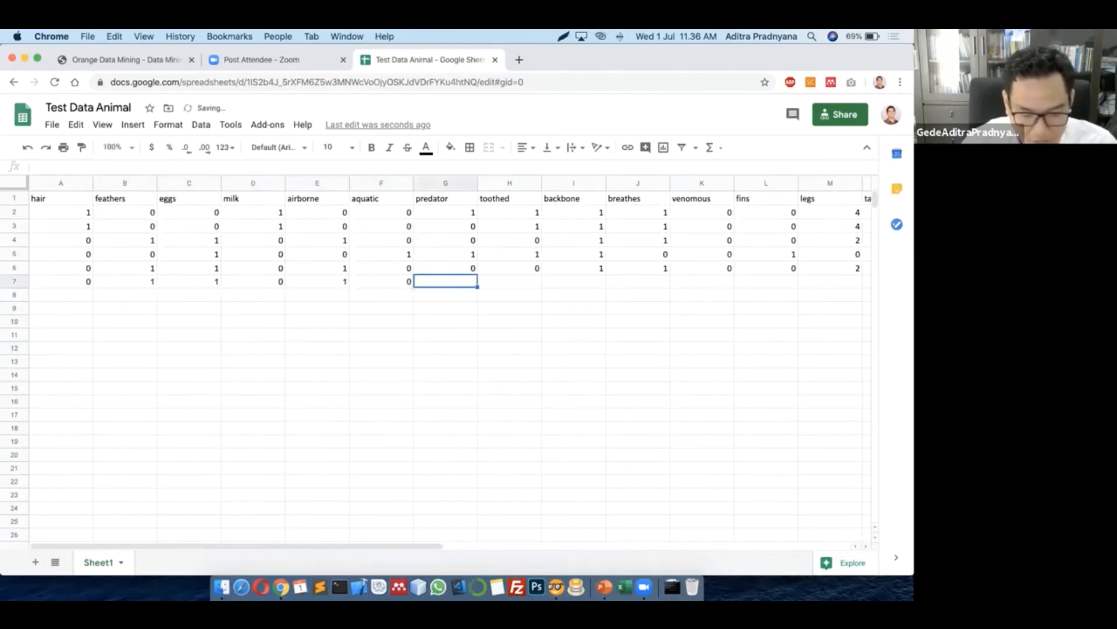
text(1)
key(Tab)
text(0)
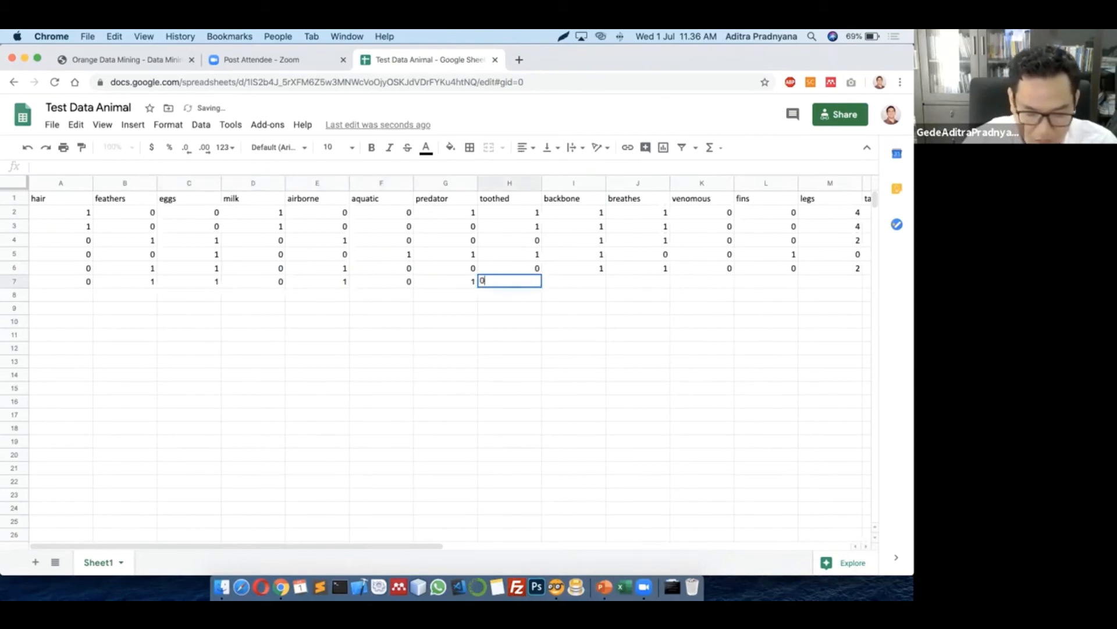
key(Tab)
text(1)
key(Tab)
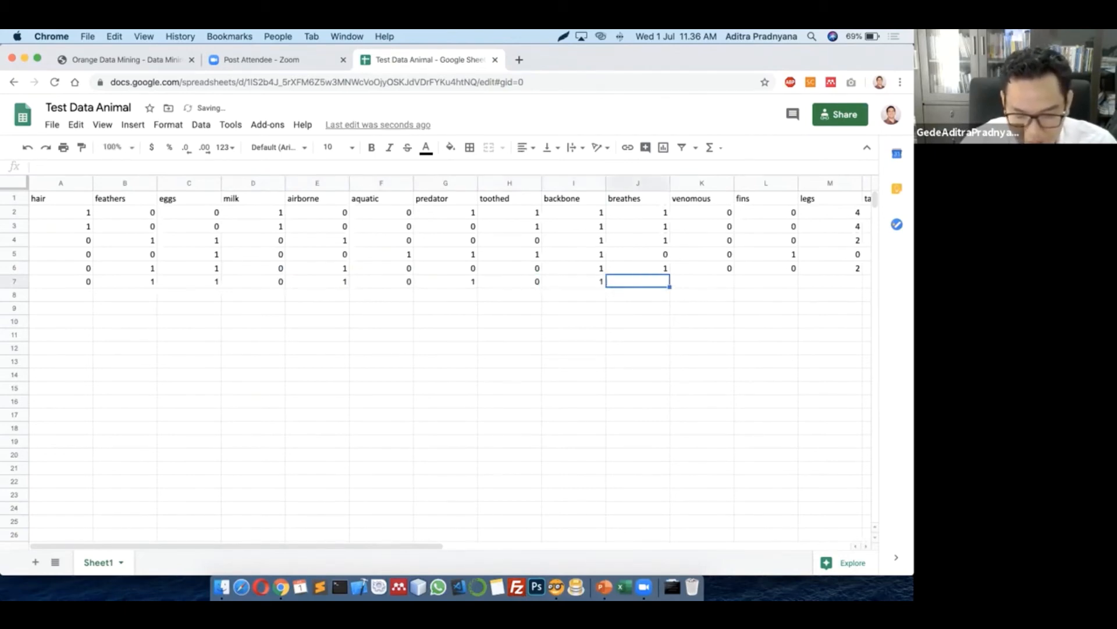
text(1)
key(Tab)
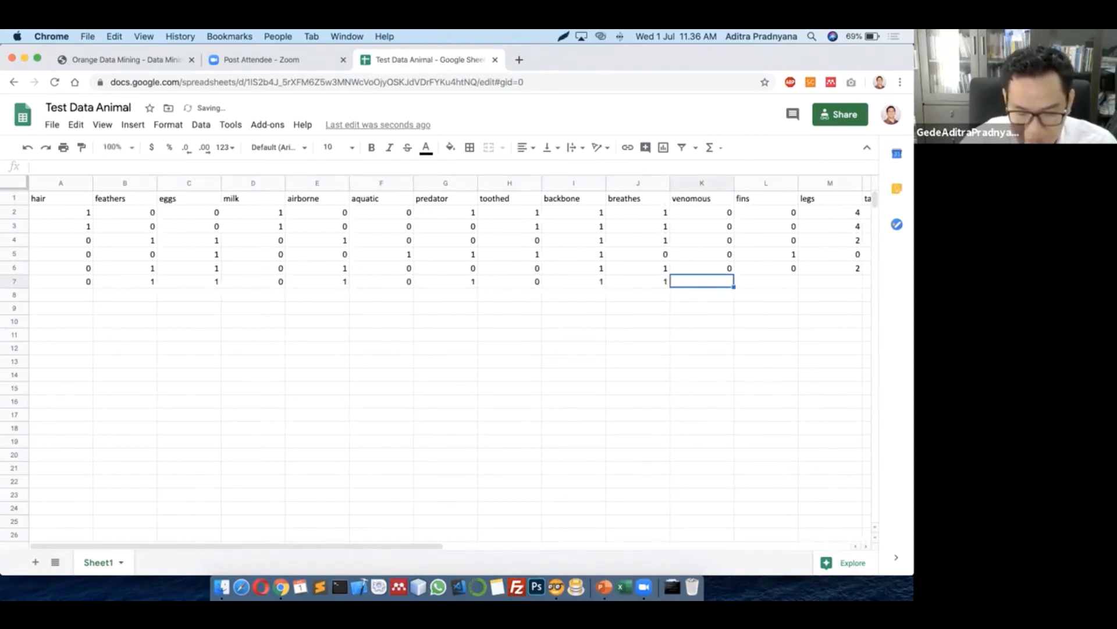
text(0)
key(Tab)
key(Tab)
key(Tab)
key(Tab)
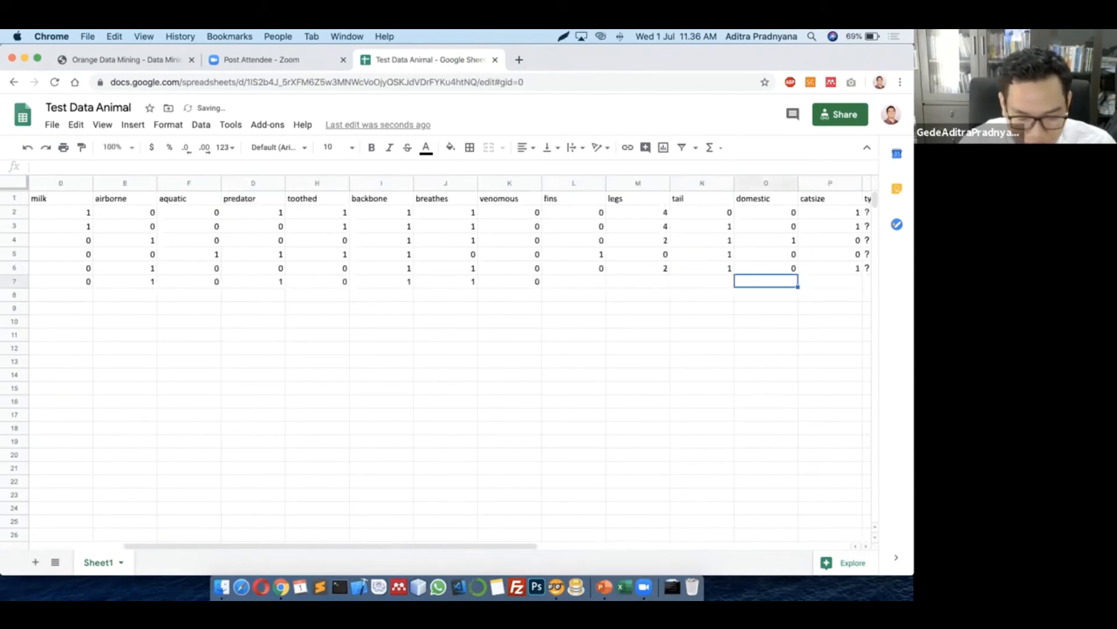
Finish the eagle row with fins 0, legs 2, tail 0, domestic 1, catsize 0 and type '?'
key(Left)
key(Left)
key(Left)
key(Tab)
key(Left)
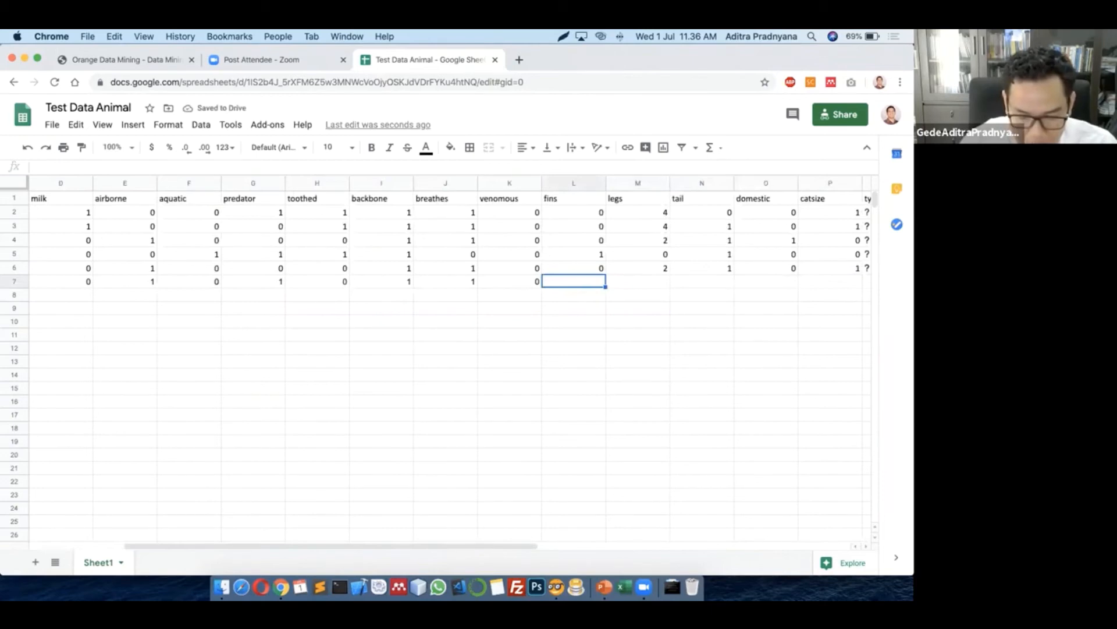
text(0)
key(Tab)
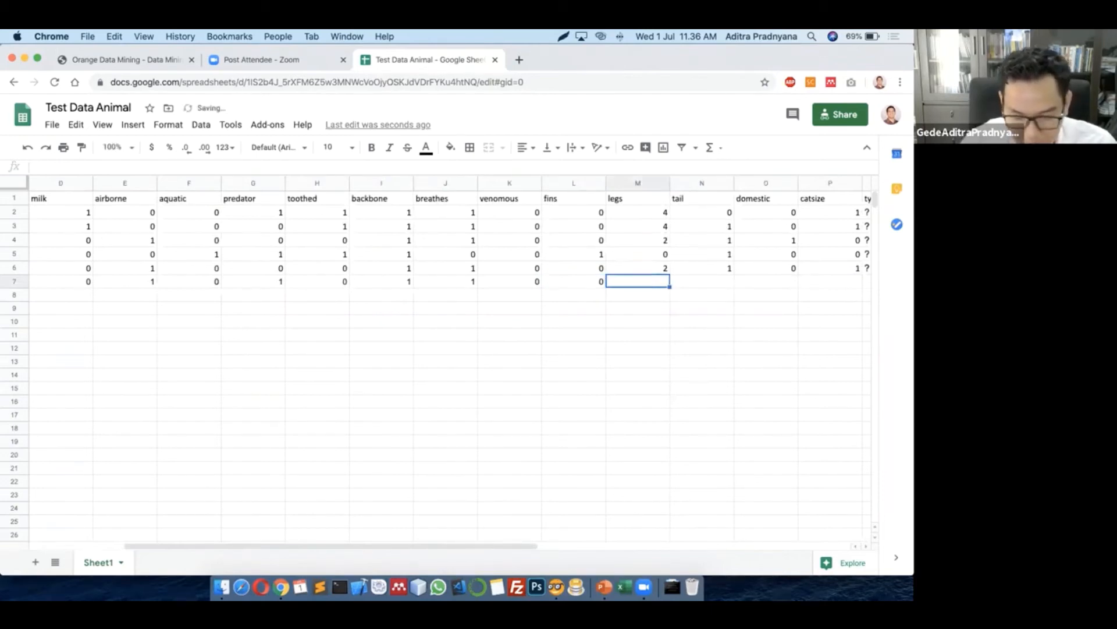
text(2)
key(Tab)
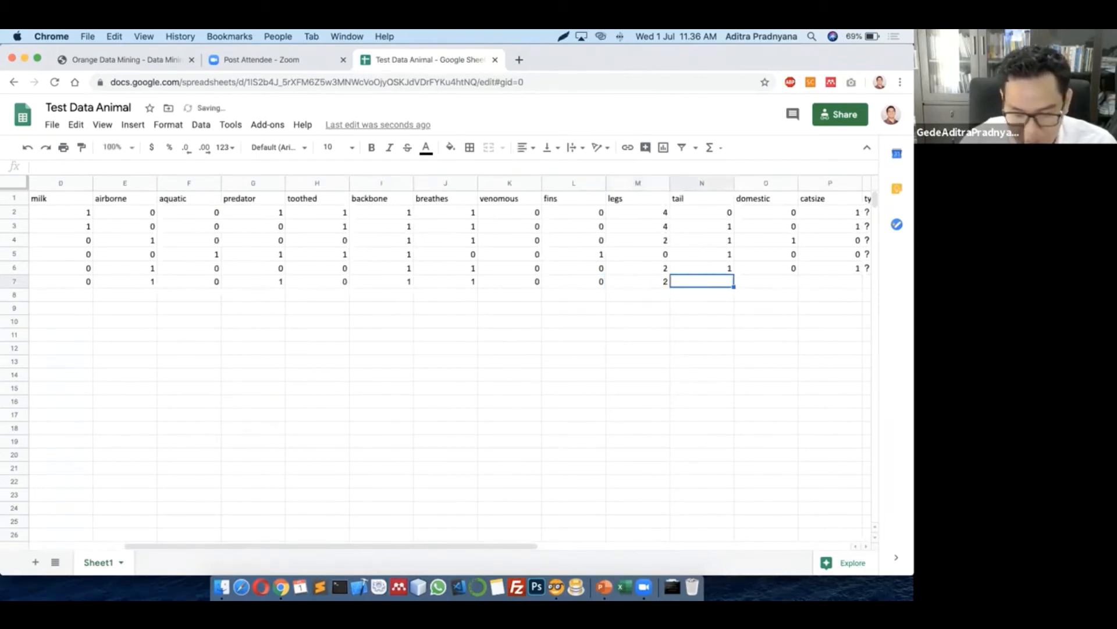
text(0)
key(Tab)
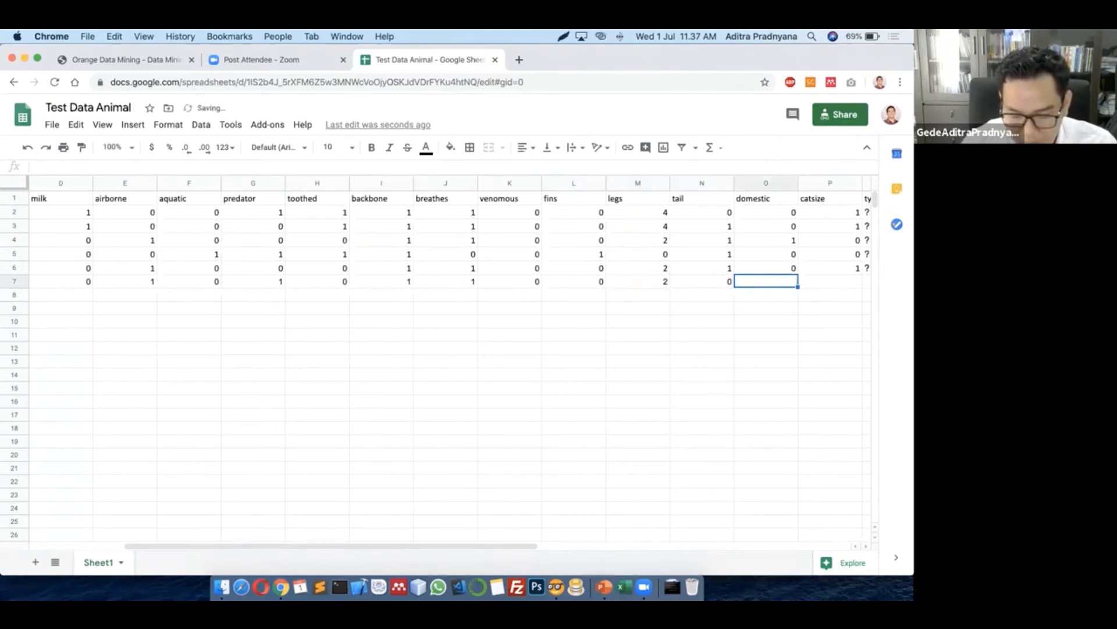
text(1)
key(Tab)
key(Tab)
key(shift+Tab)
key(shift+Tab)
key(Tab)
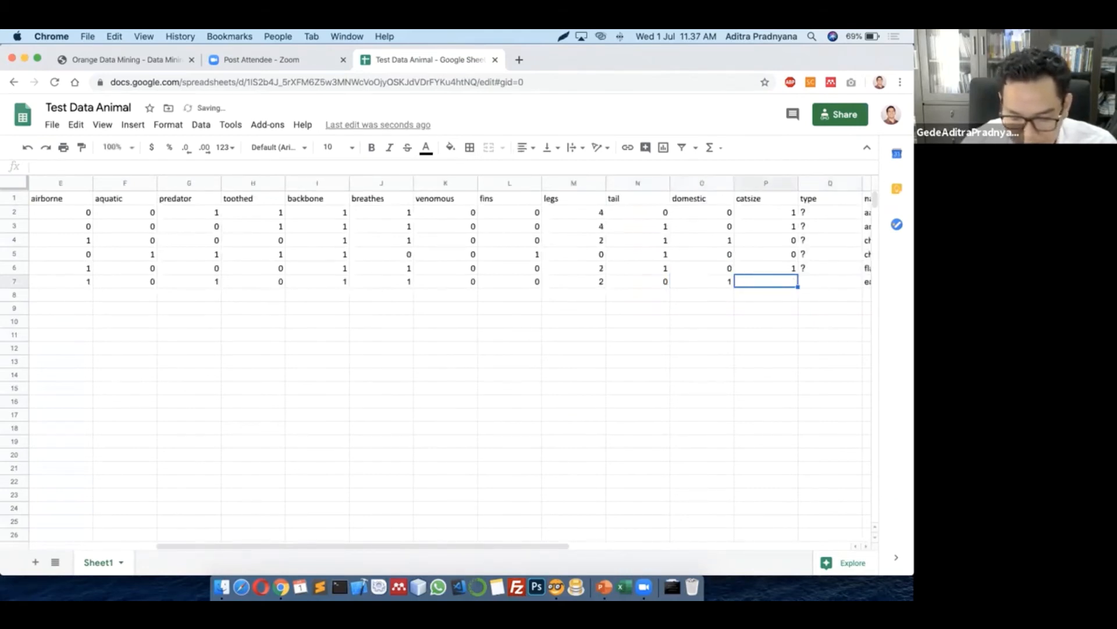
text(0)
key(Tab)
key(Tab)
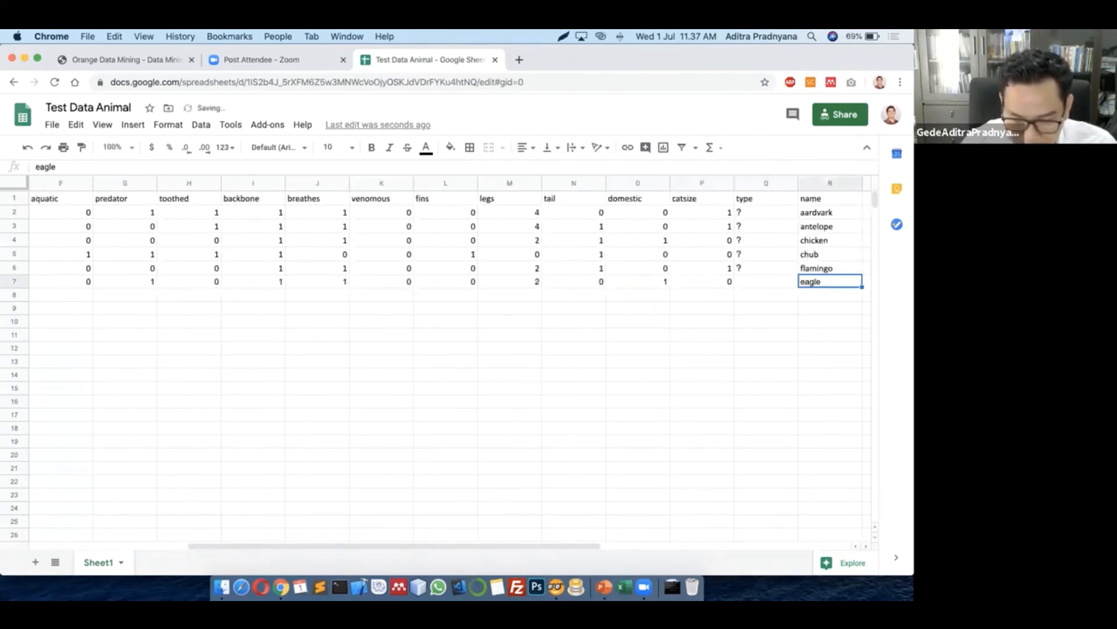
key(shift+Tab)
text(?)
key(Tab)
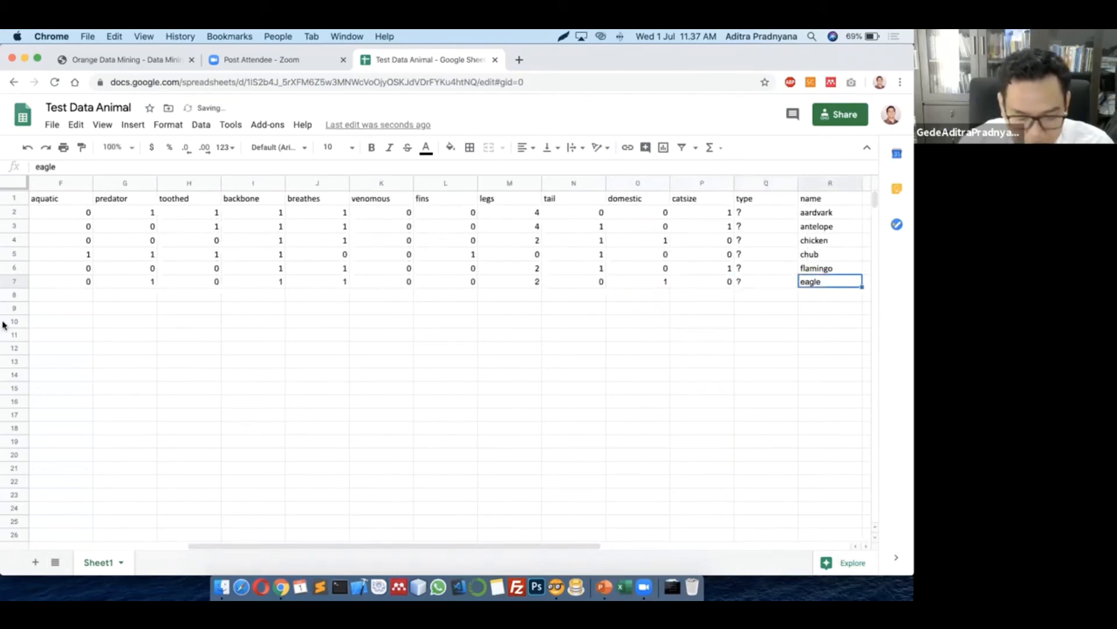
click(329, 376)
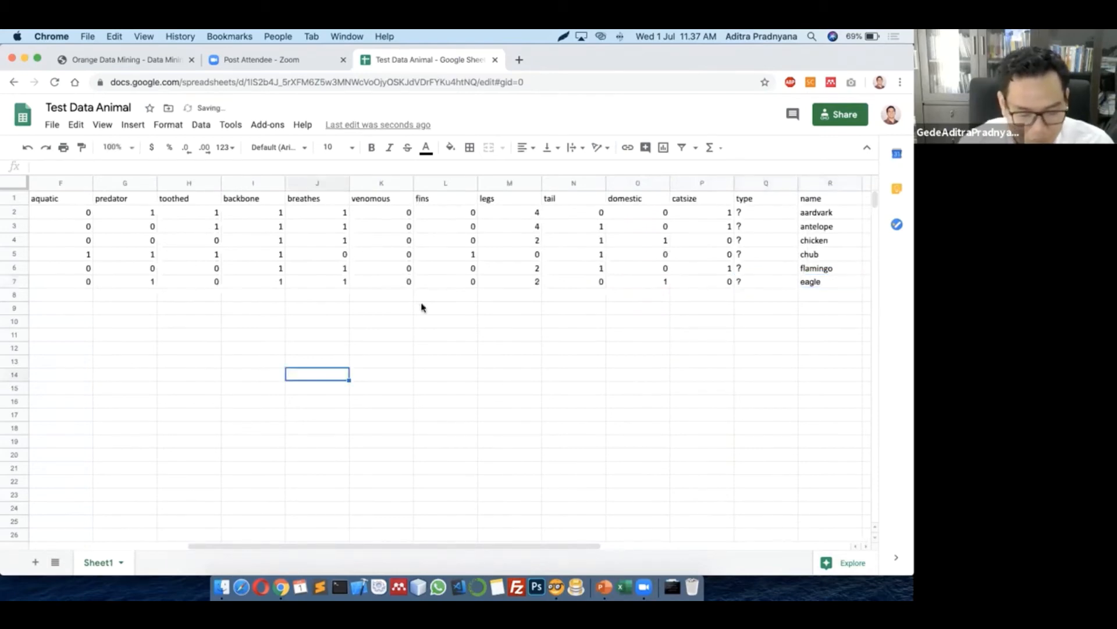
click(489, 337)
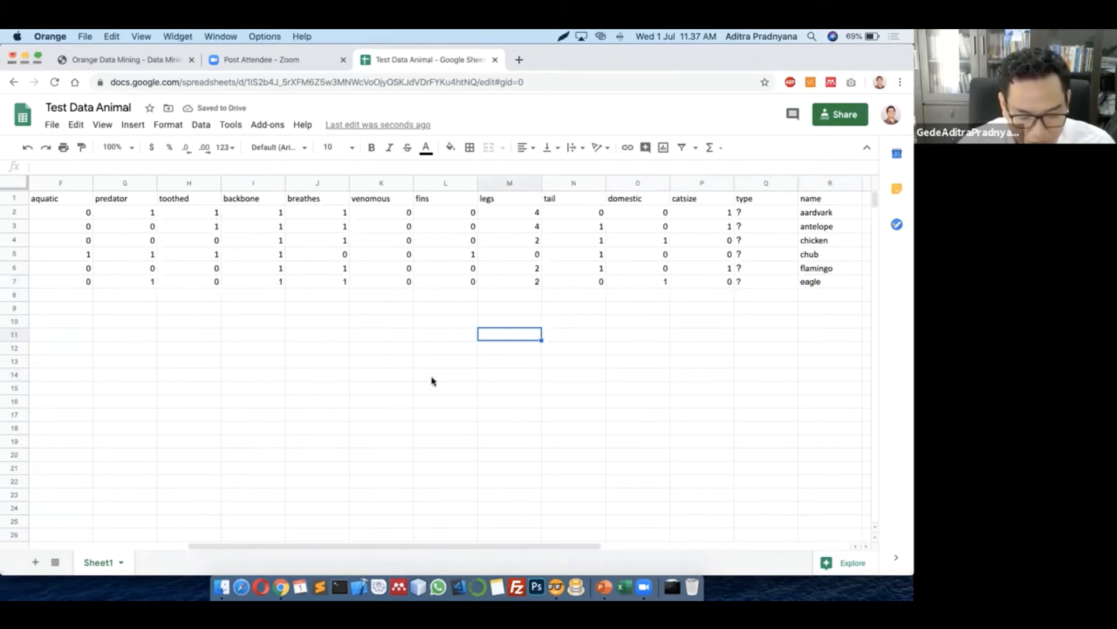
Check the reloaded Data Testing and Data Table (1), then view Predictions classifying eagle as bird
key(super+Tab)
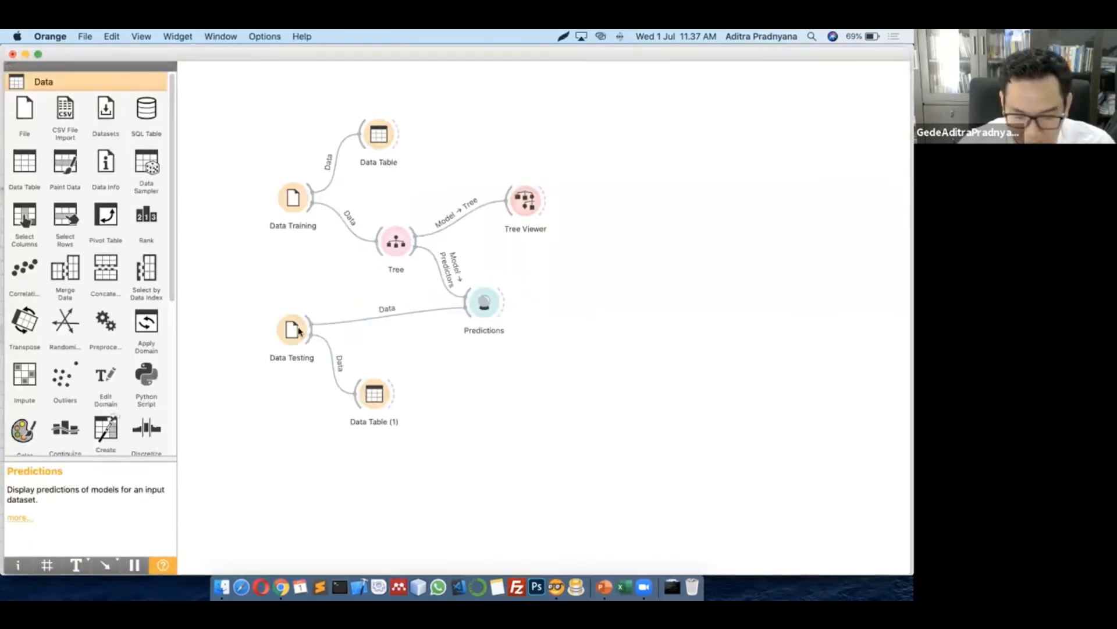
double_click(296, 330)
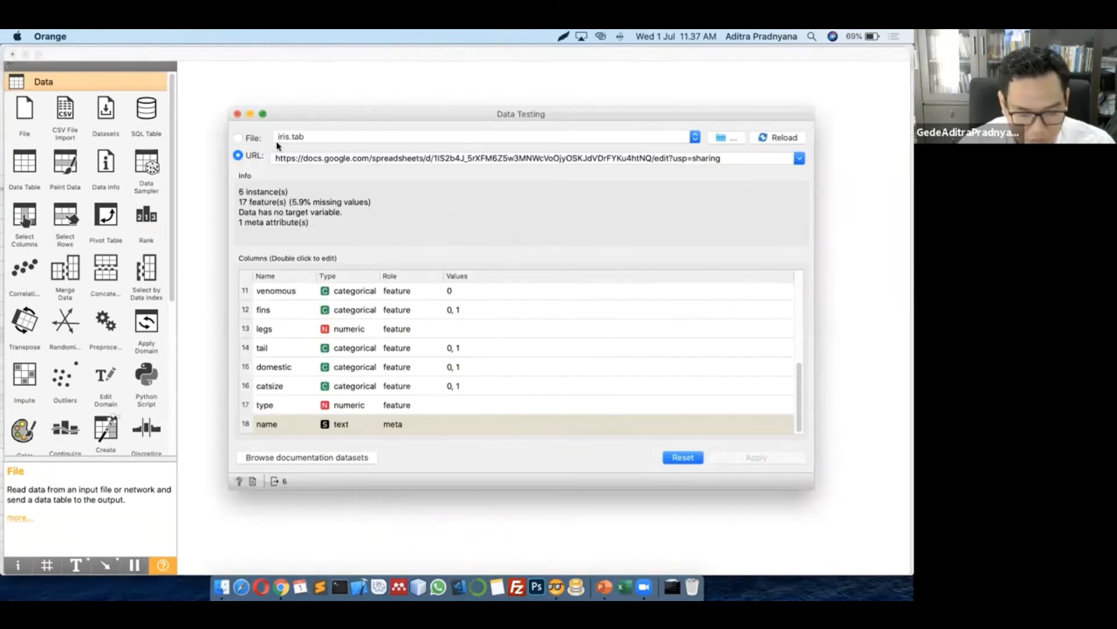
click(237, 114)
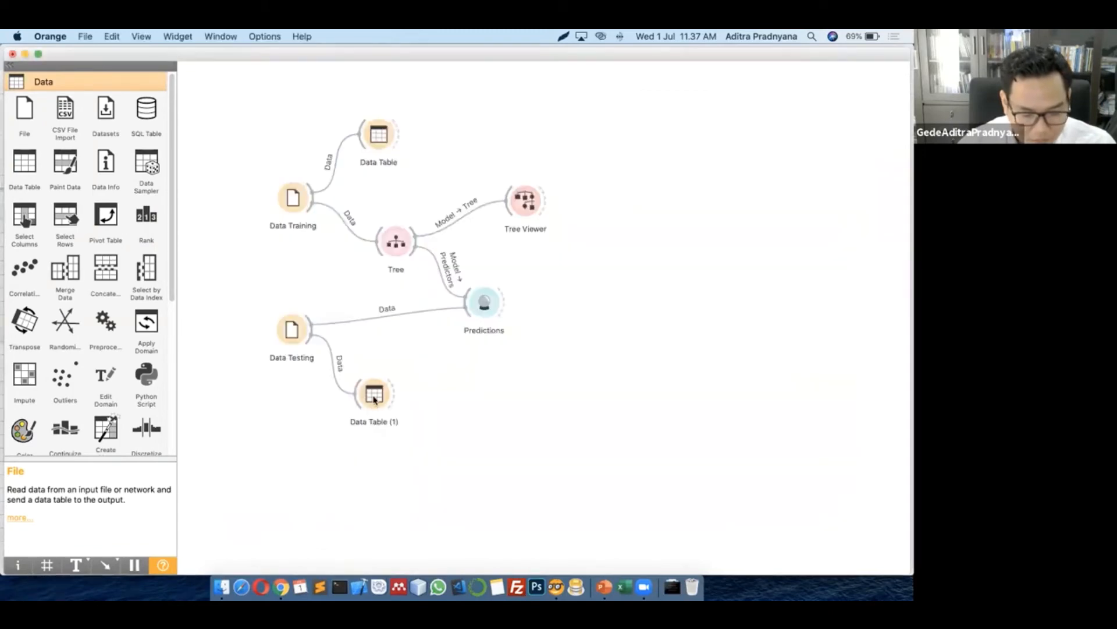
double_click(374, 396)
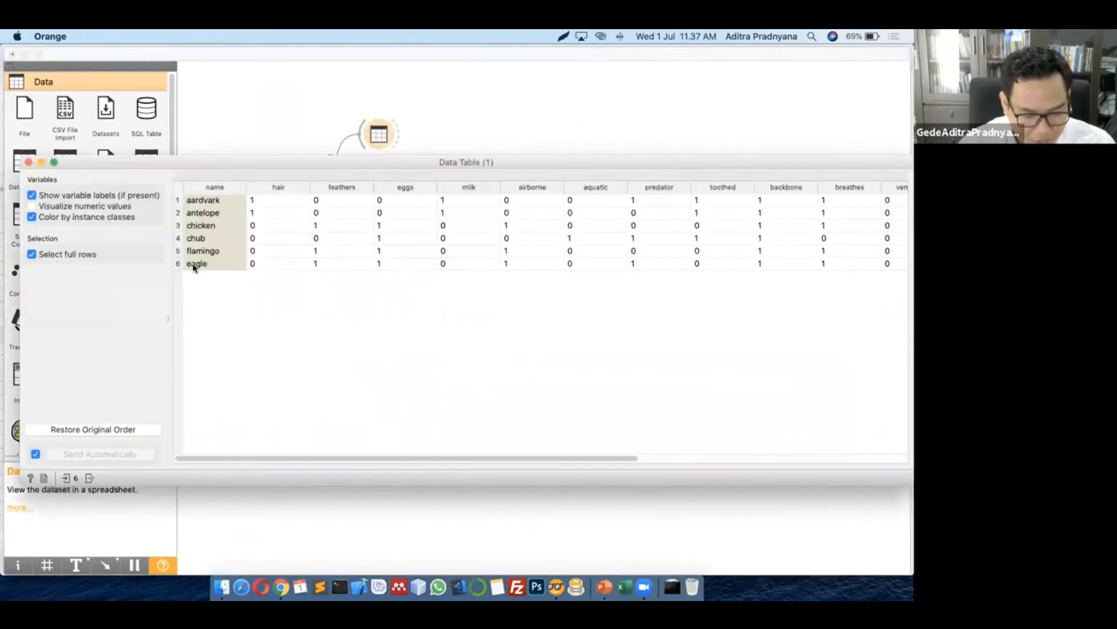
click(28, 163)
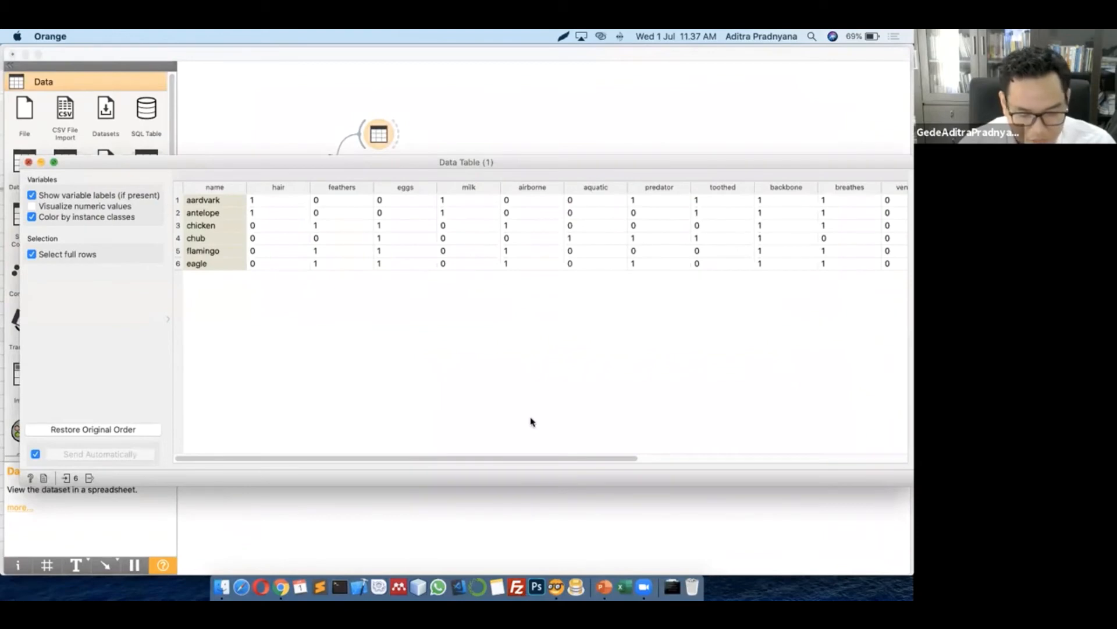
double_click(486, 314)
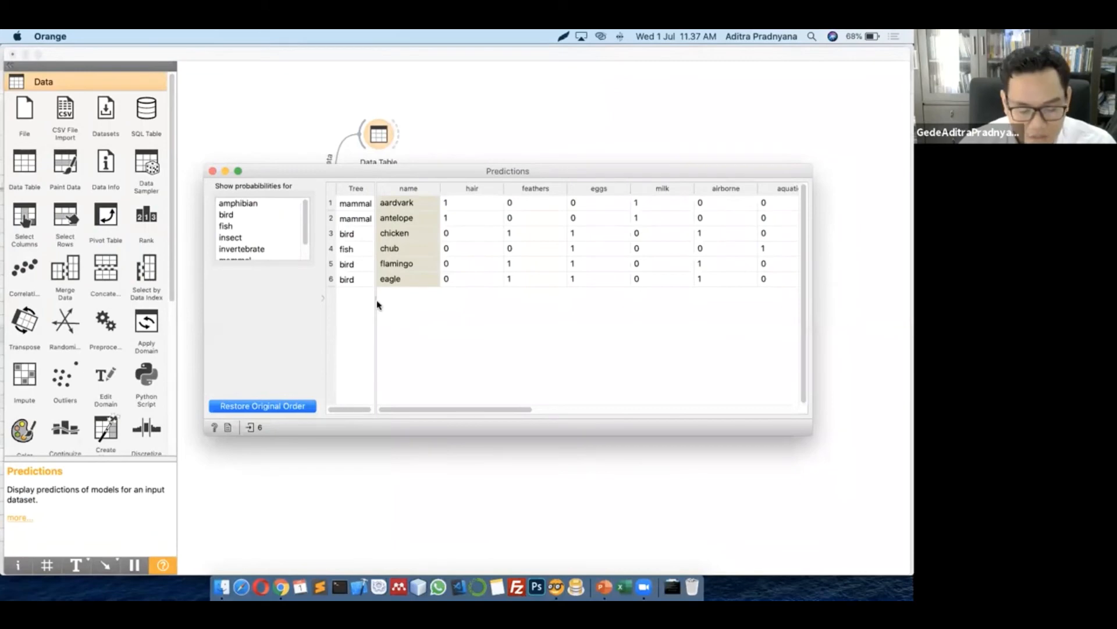
Widen the Tree predictions column, then close the Predictions window
drag(377, 304, 455, 300)
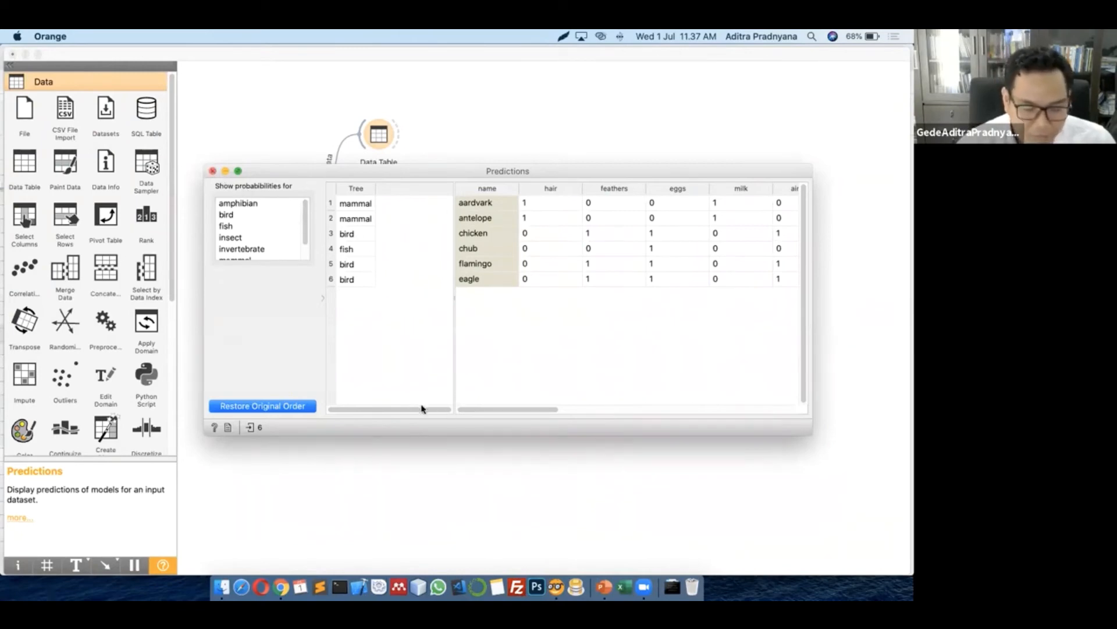
click(599, 439)
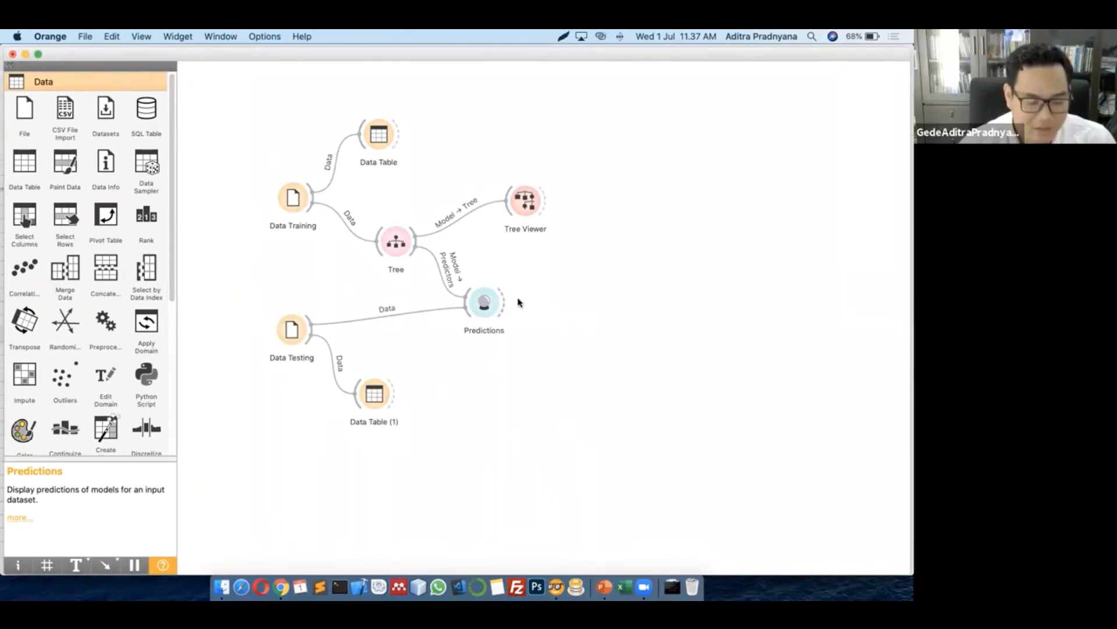
Add a Save Data widget fed by Predictions, review its file formats and cancel saving
drag(516, 301, 565, 300)
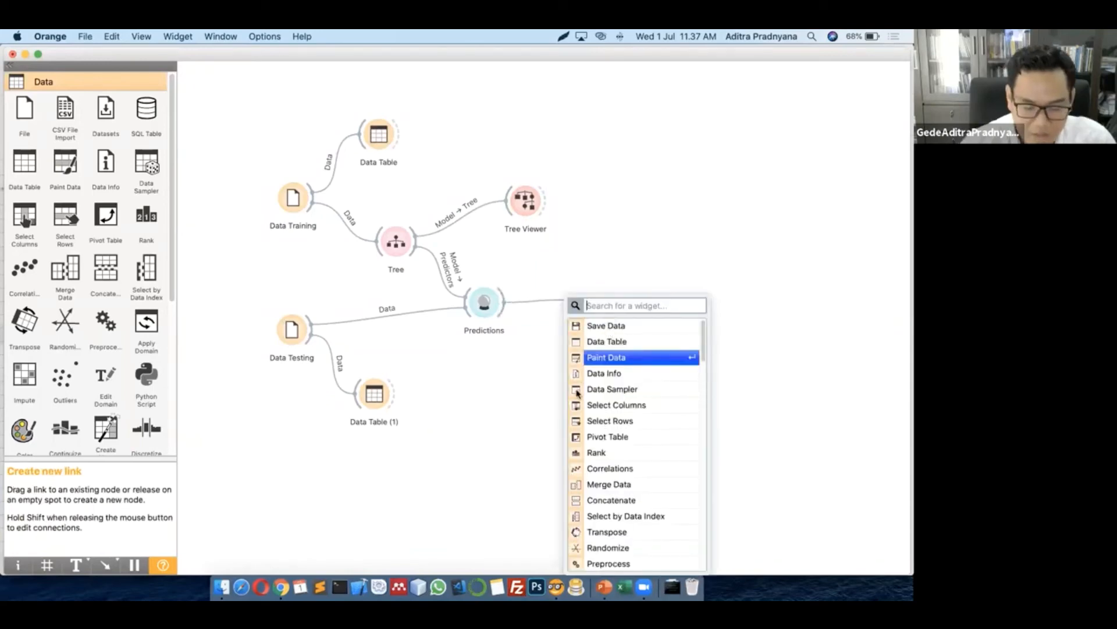
key(Up)
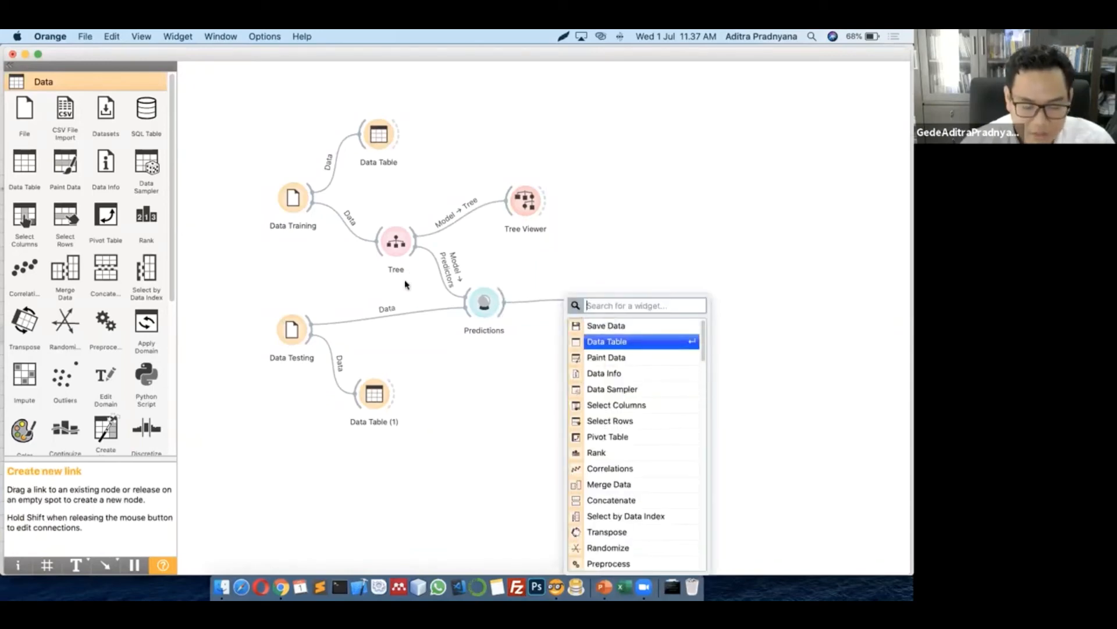
key(Up)
key(Return)
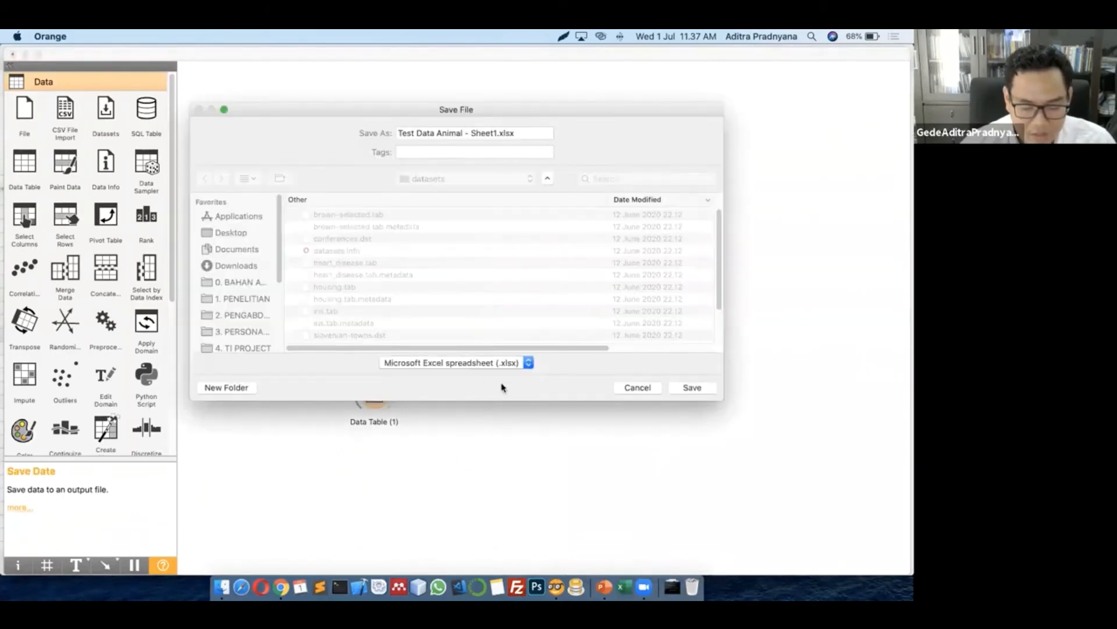
click(457, 363)
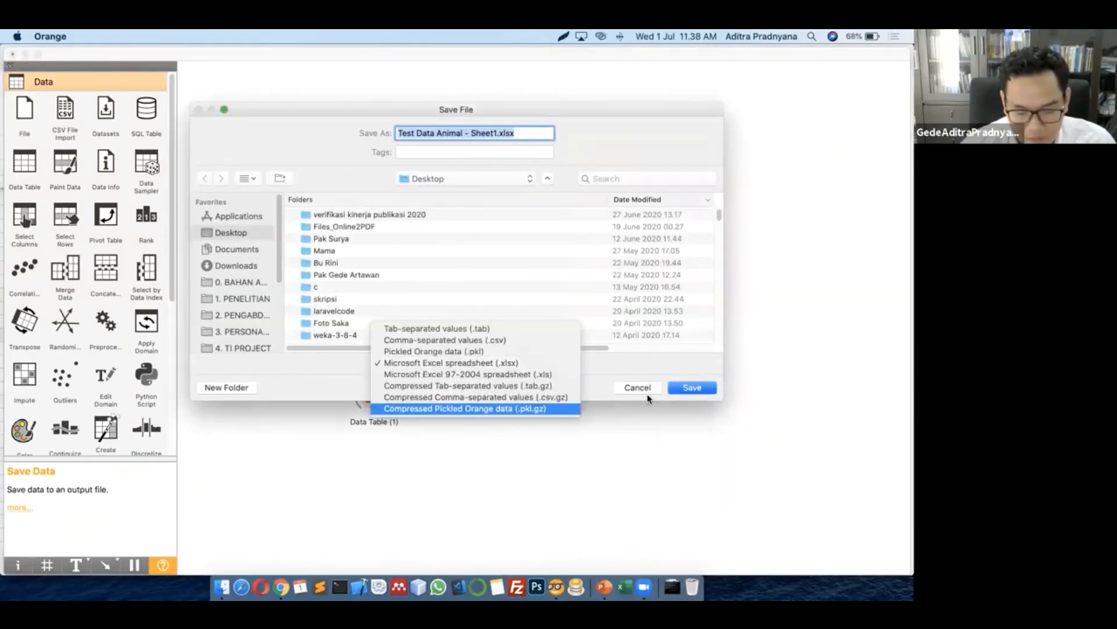
click(633, 385)
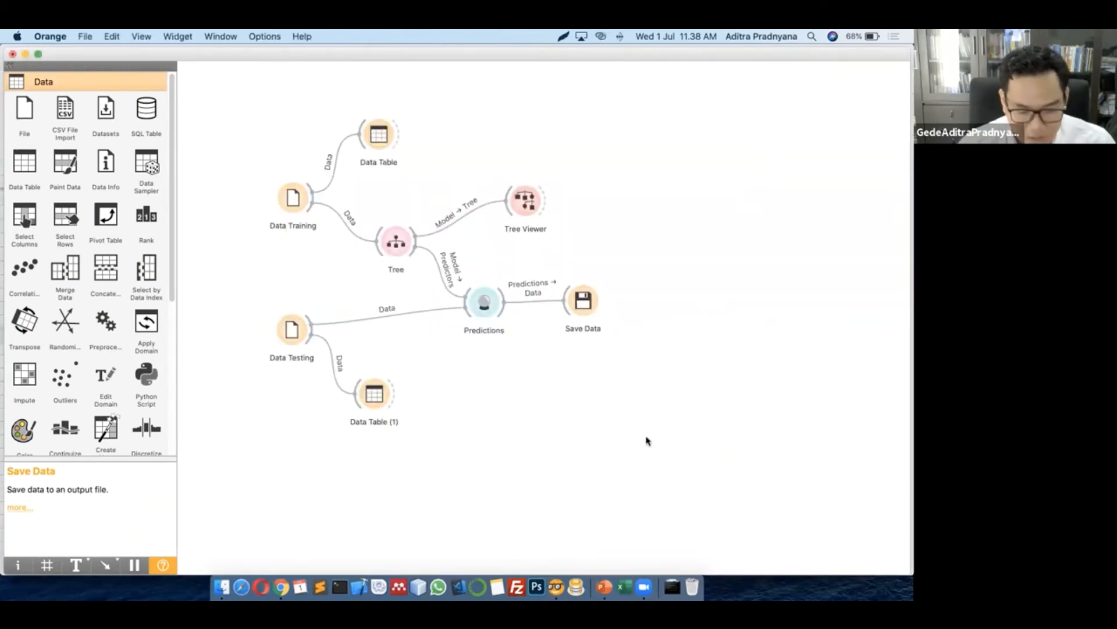
drag(679, 471, 256, 112)
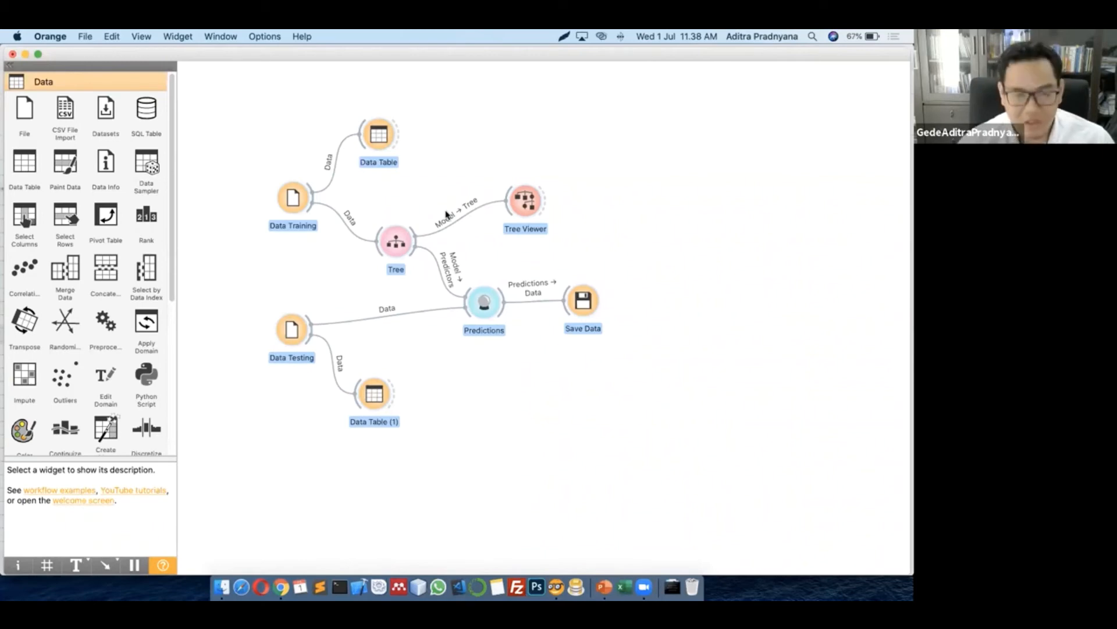
Select all eight widgets of the Tree and Predictions workflow and delete them
click(562, 428)
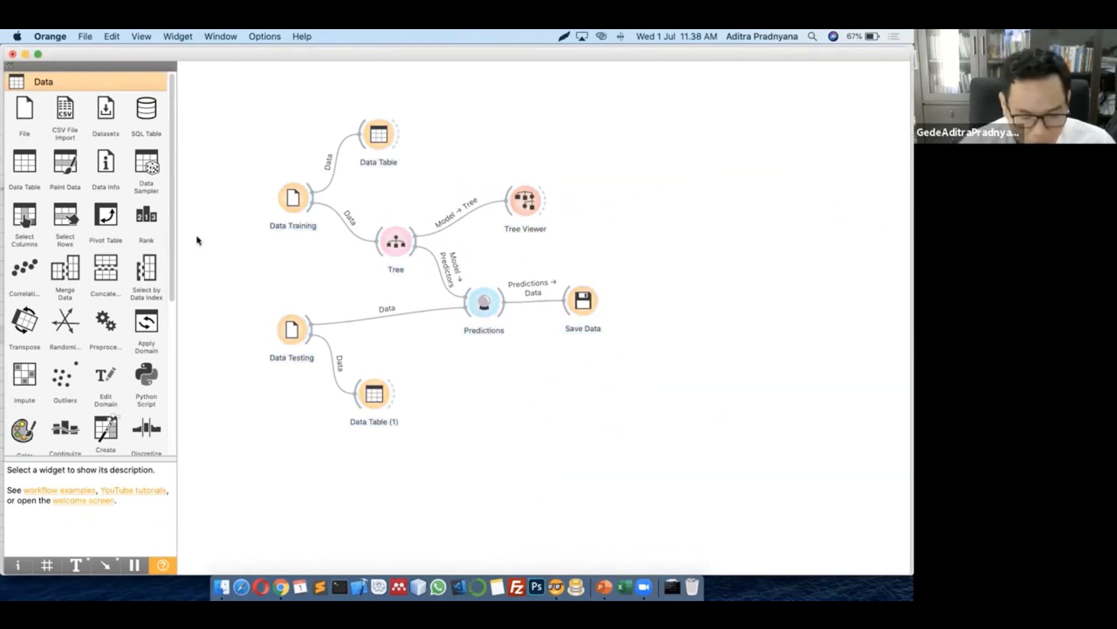
drag(197, 240, 229, 88)
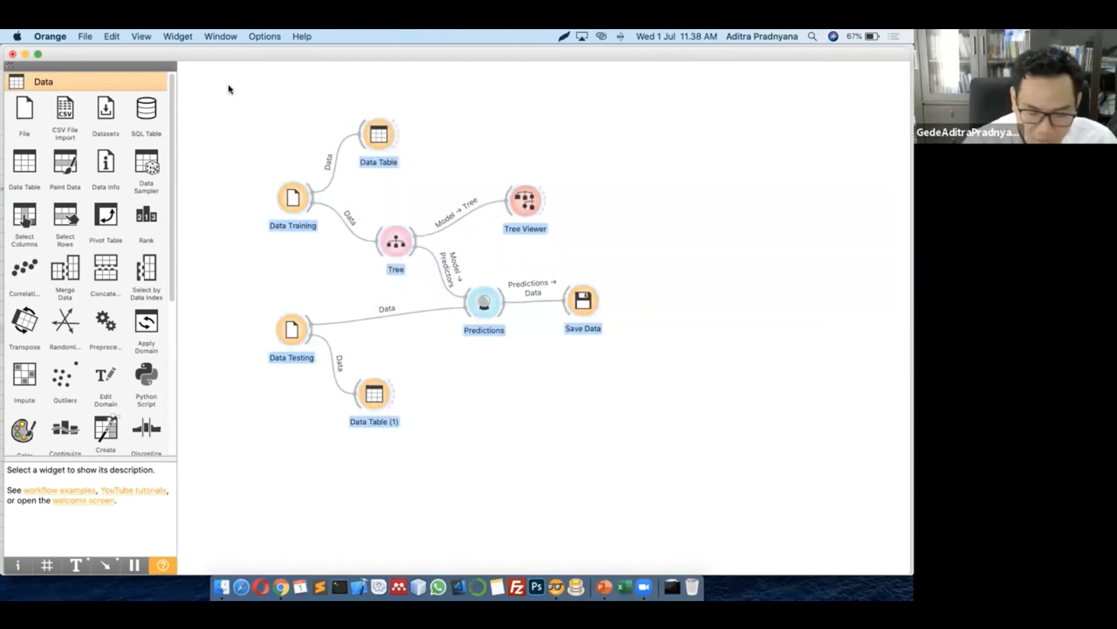
key(BackSpace)
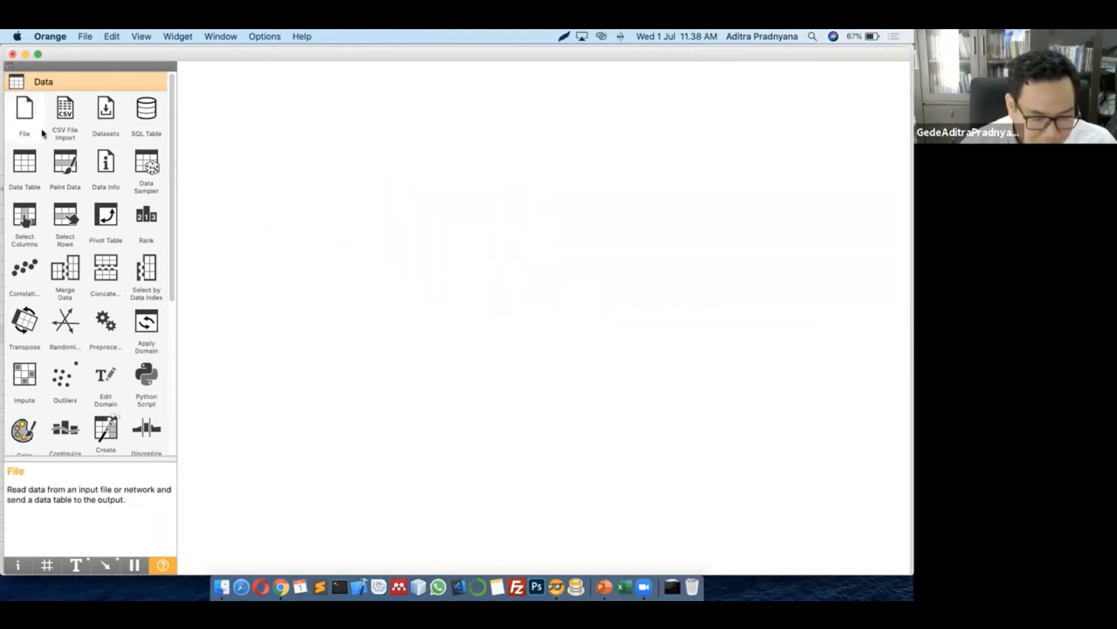
Place a File widget on the canvas with iris.tab as its dataset
drag(42, 134, 308, 203)
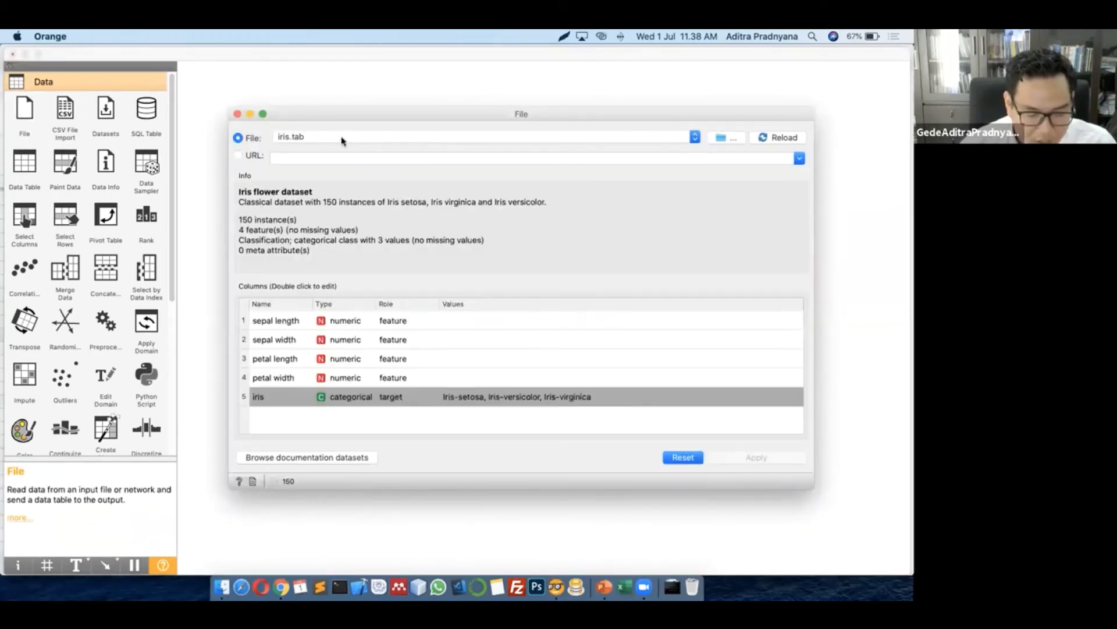
click(588, 138)
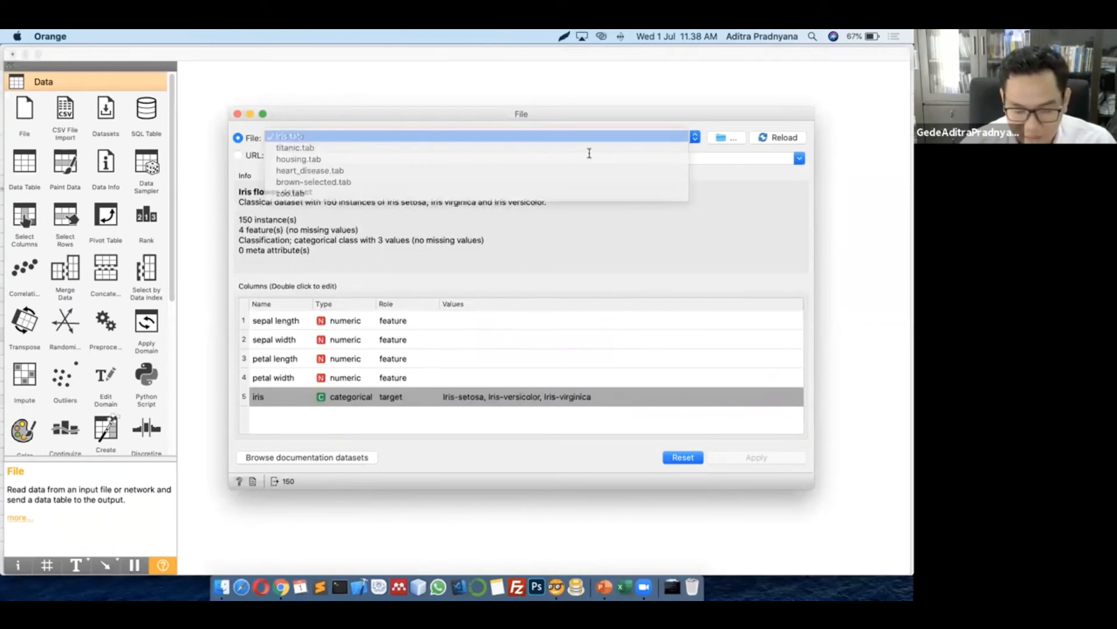
click(580, 114)
drag(531, 98, 517, 96)
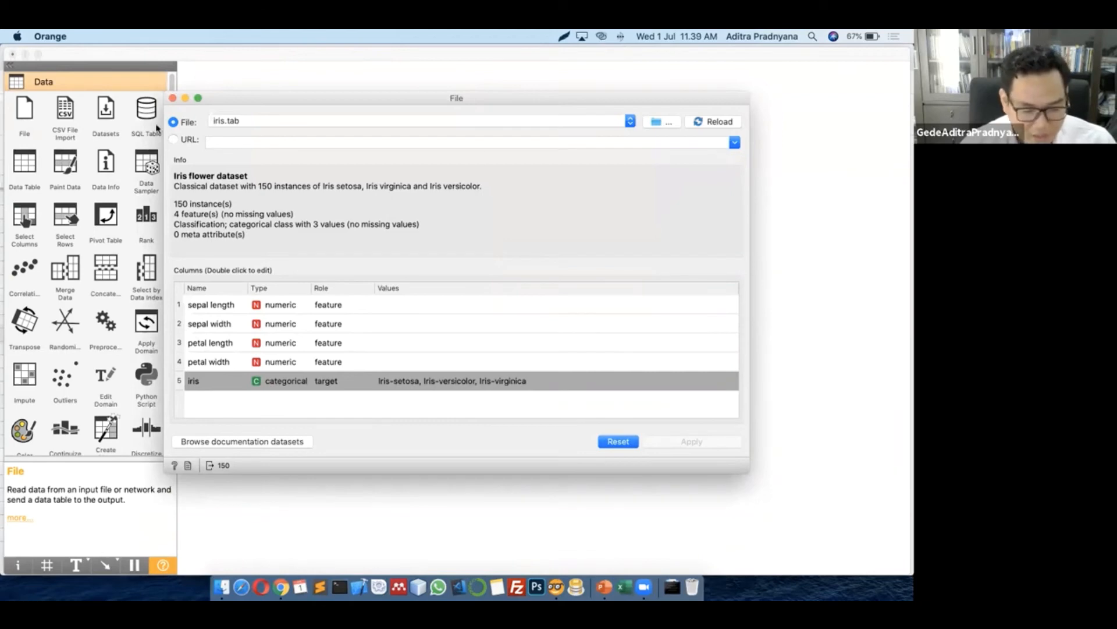
click(172, 98)
Link a new Data Table to File and browse the iris data
drag(332, 207, 387, 157)
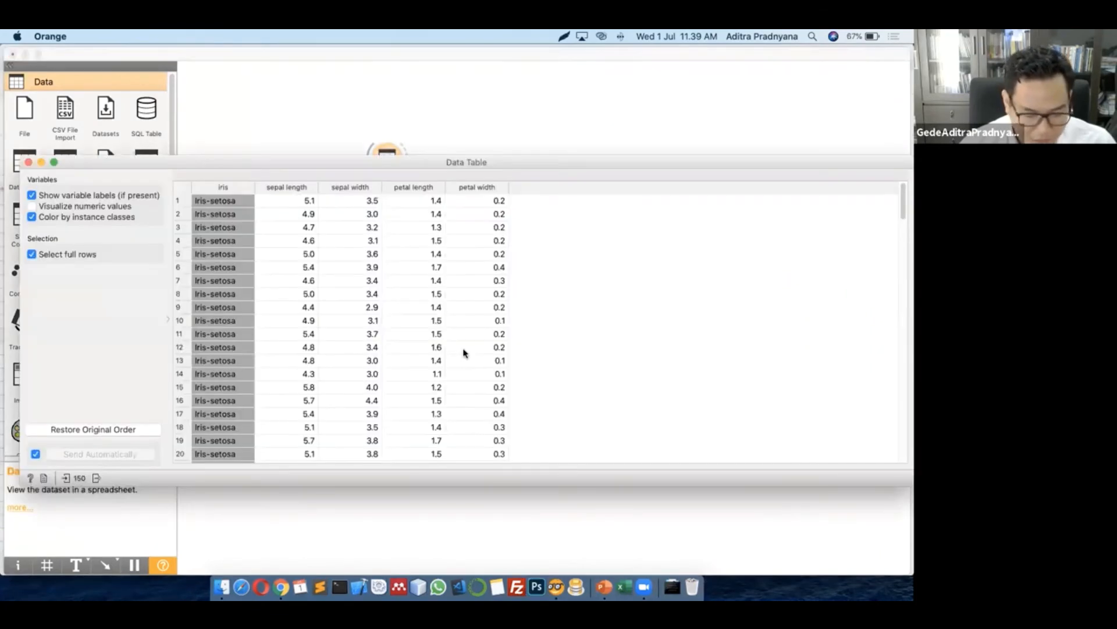
scroll(464, 352, down, 20)
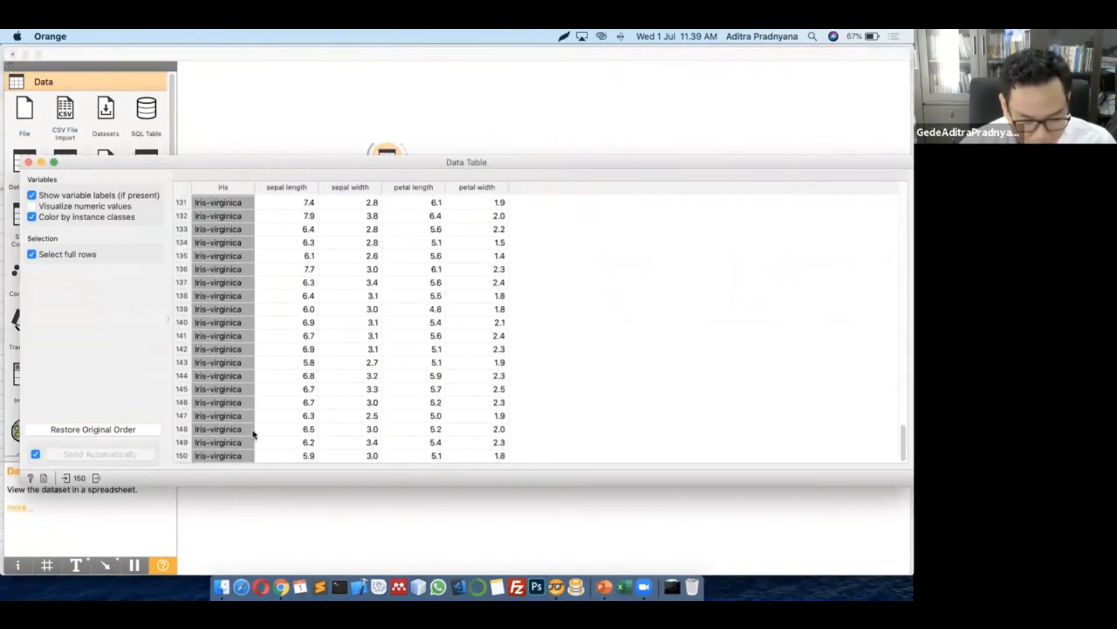
scroll(248, 420, up, 10)
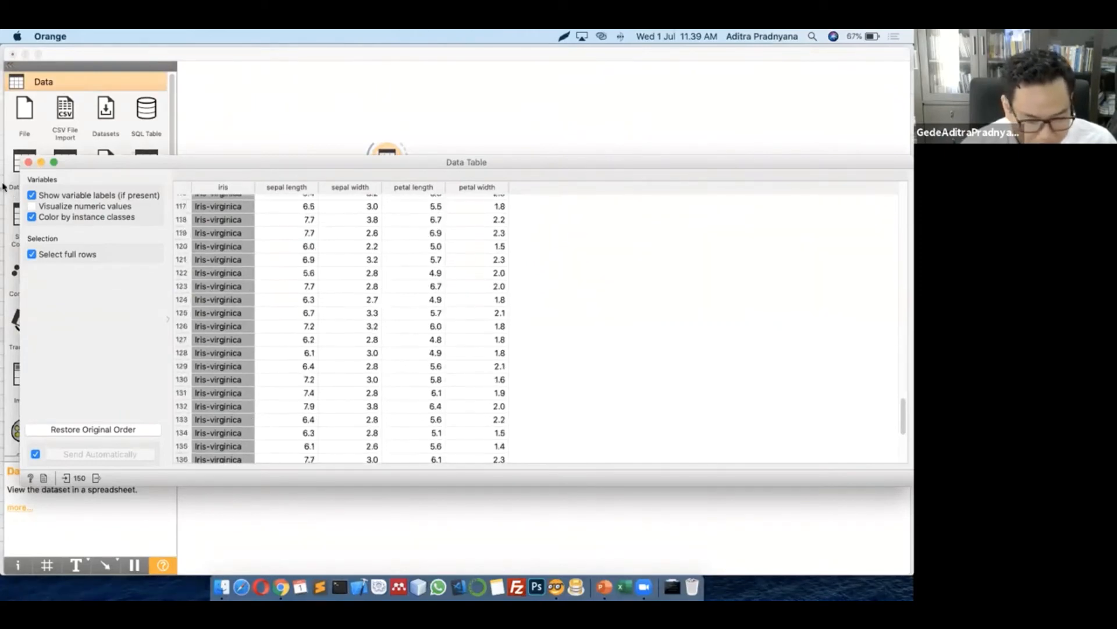
click(28, 164)
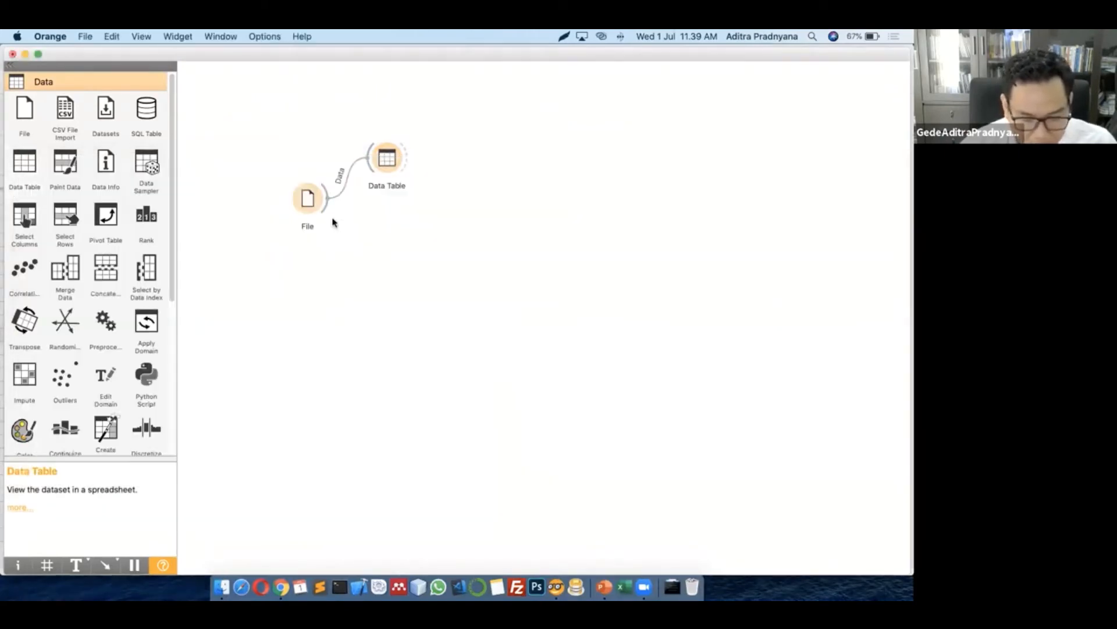
Add a Test and Score widget fed by the File data
drag(327, 209, 401, 245)
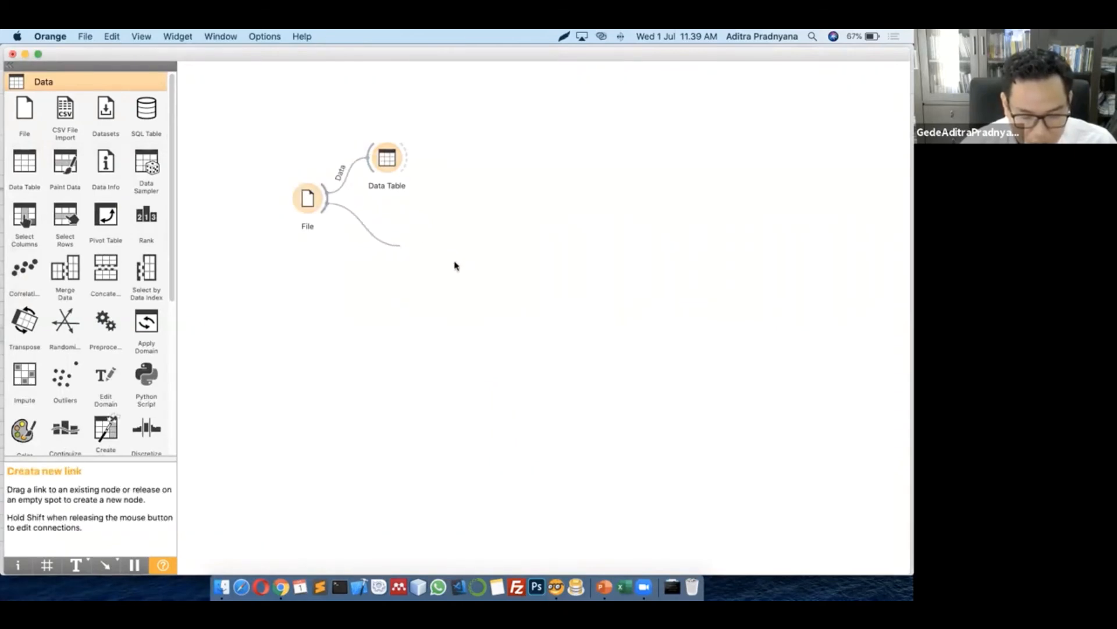
text(test)
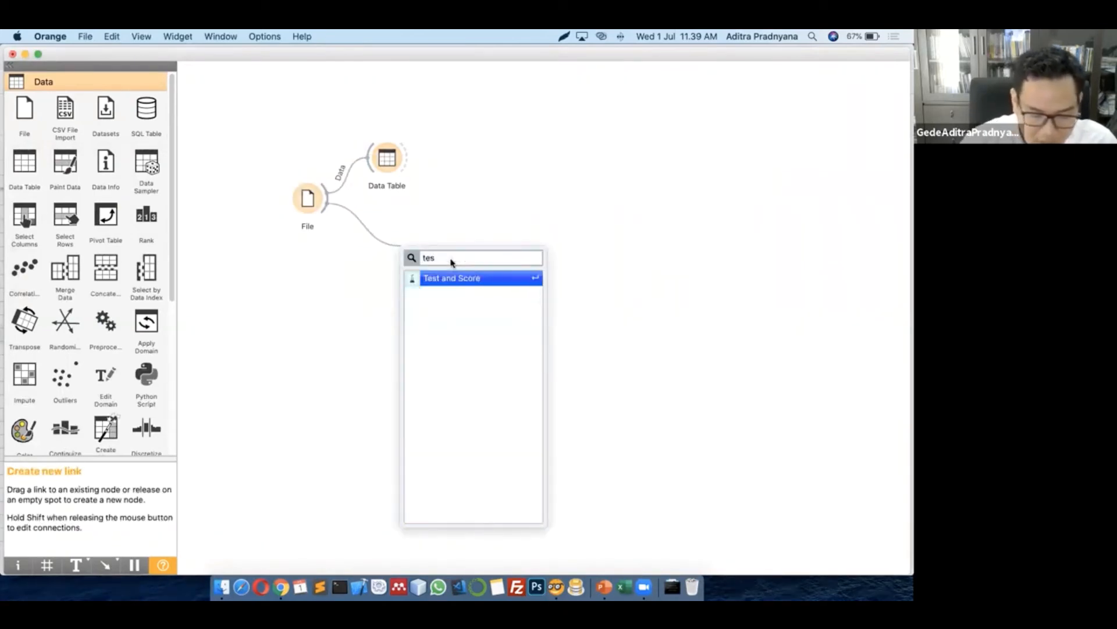
click(470, 278)
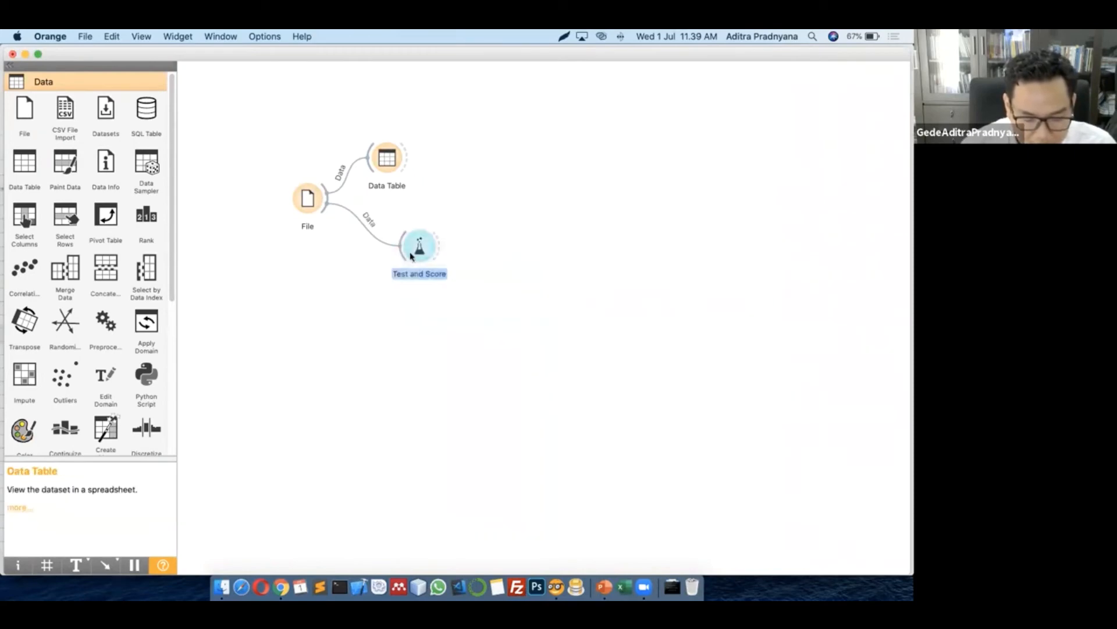
drag(409, 253, 354, 287)
click(358, 335)
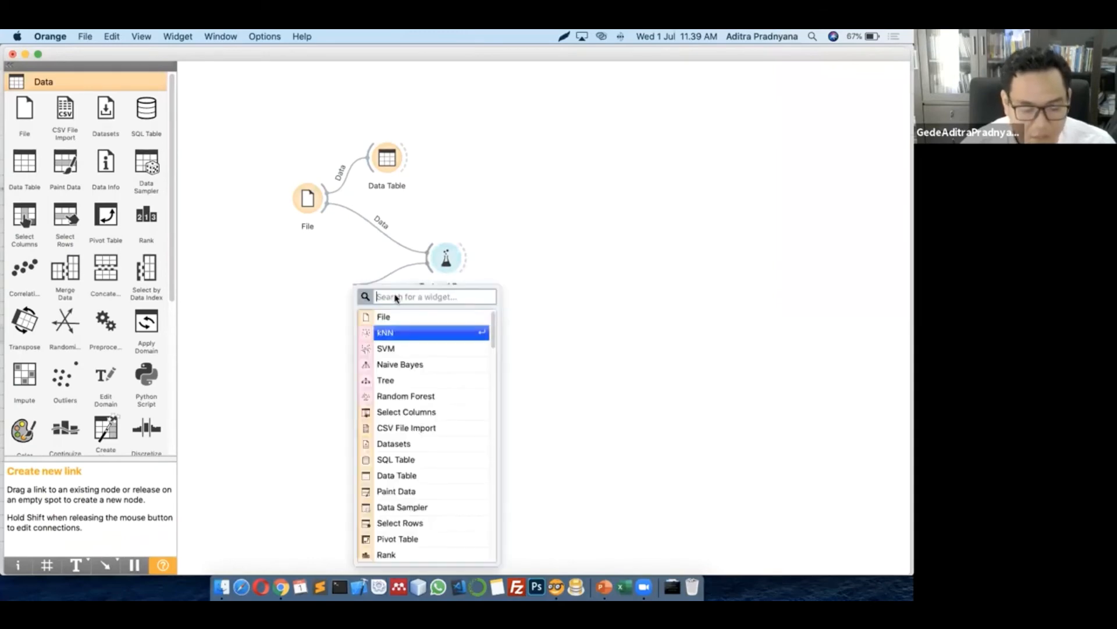
Add kNN, Naive Bayes and SVM learners linked into Test and Score, arranging their nodes
click(400, 334)
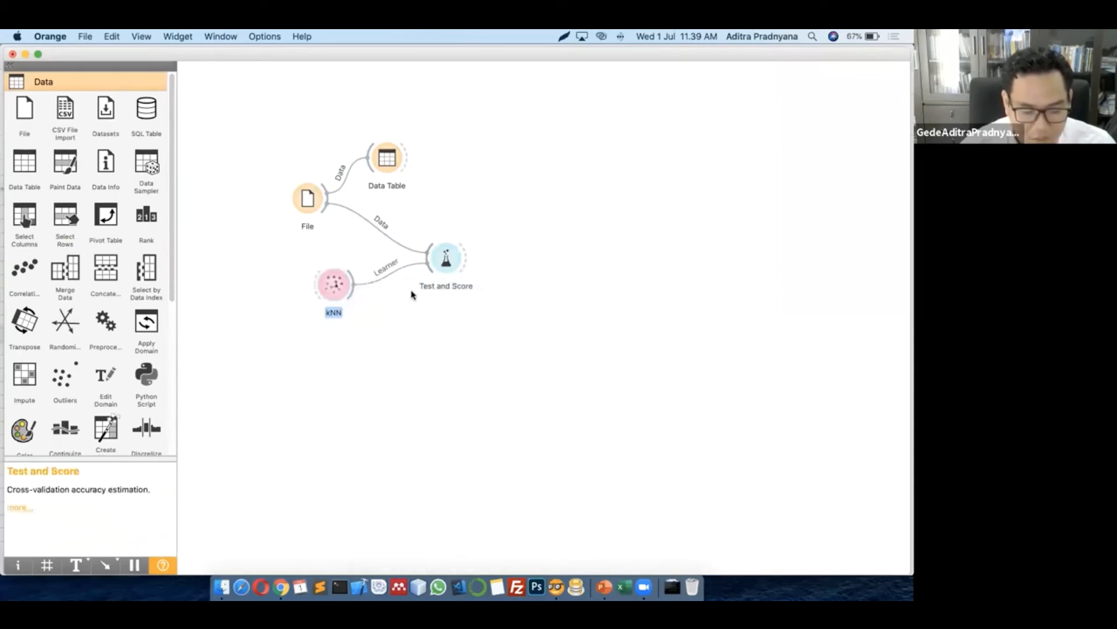
drag(426, 270, 370, 325)
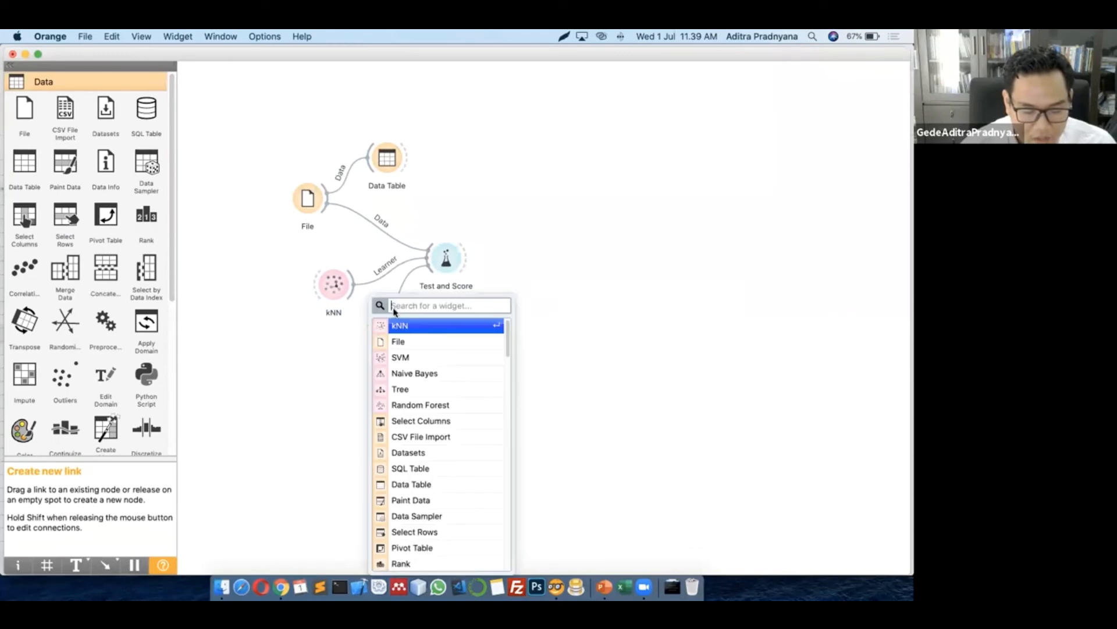
text(na)
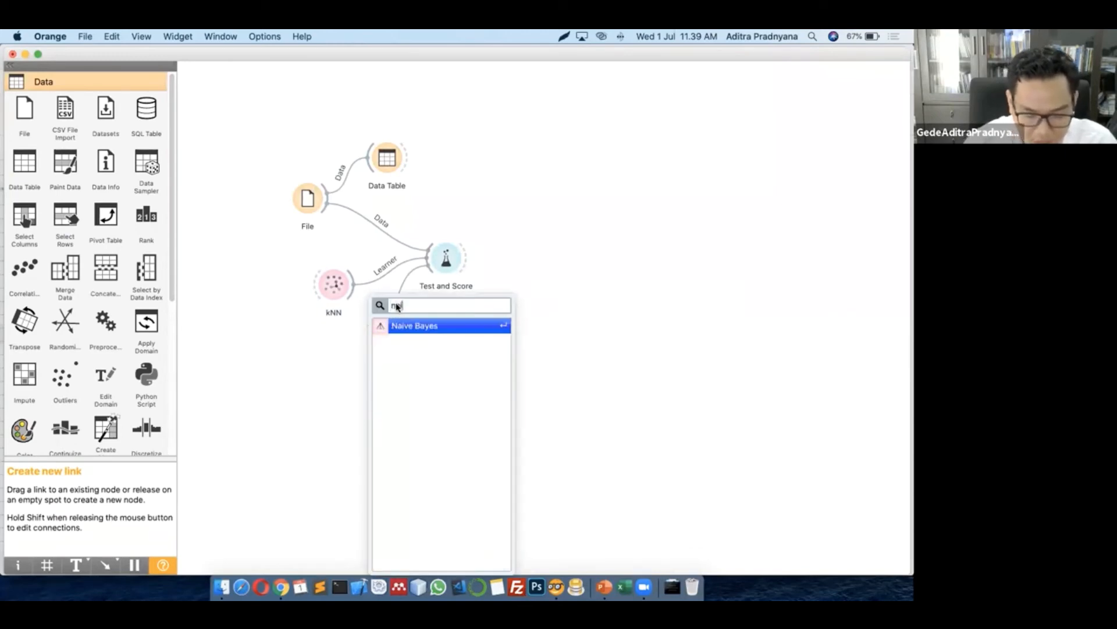
text(i)
click(424, 327)
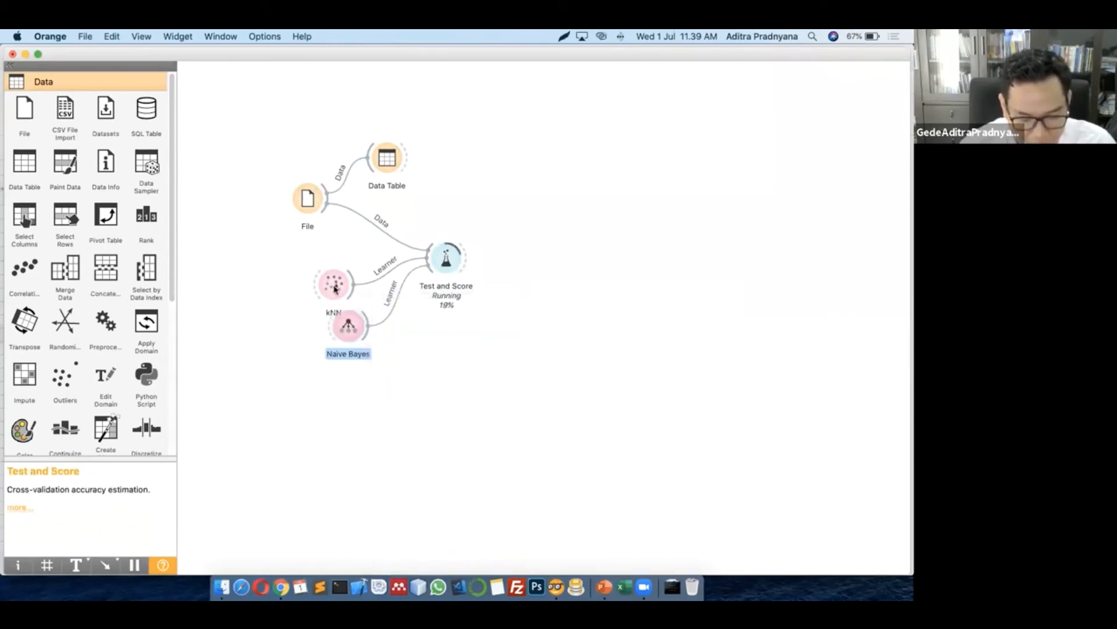
drag(334, 287, 324, 258)
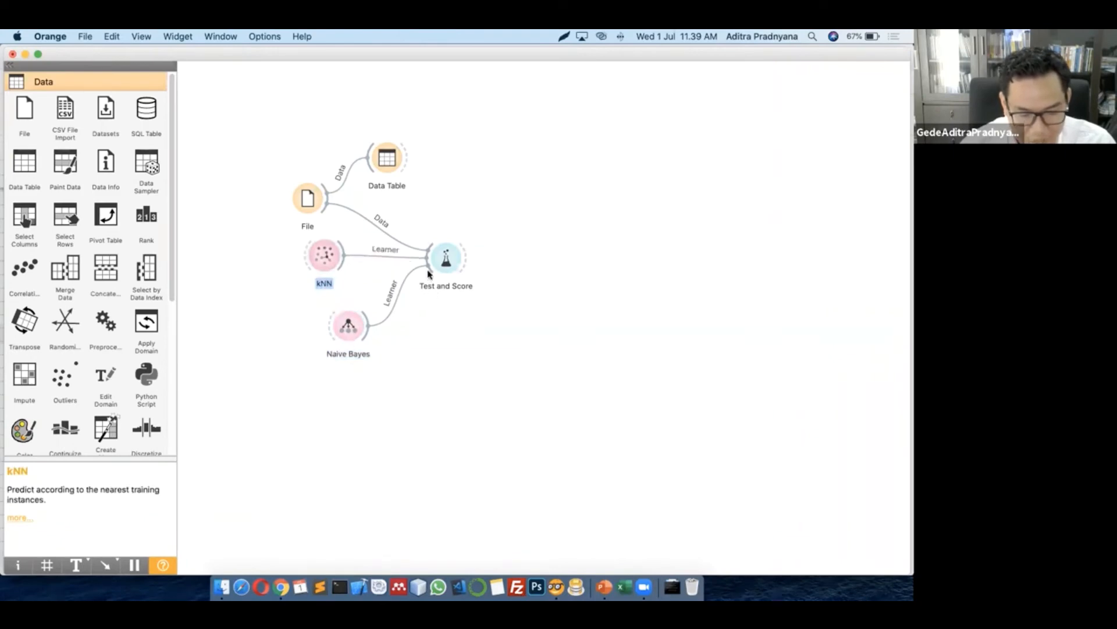
drag(429, 266, 389, 401)
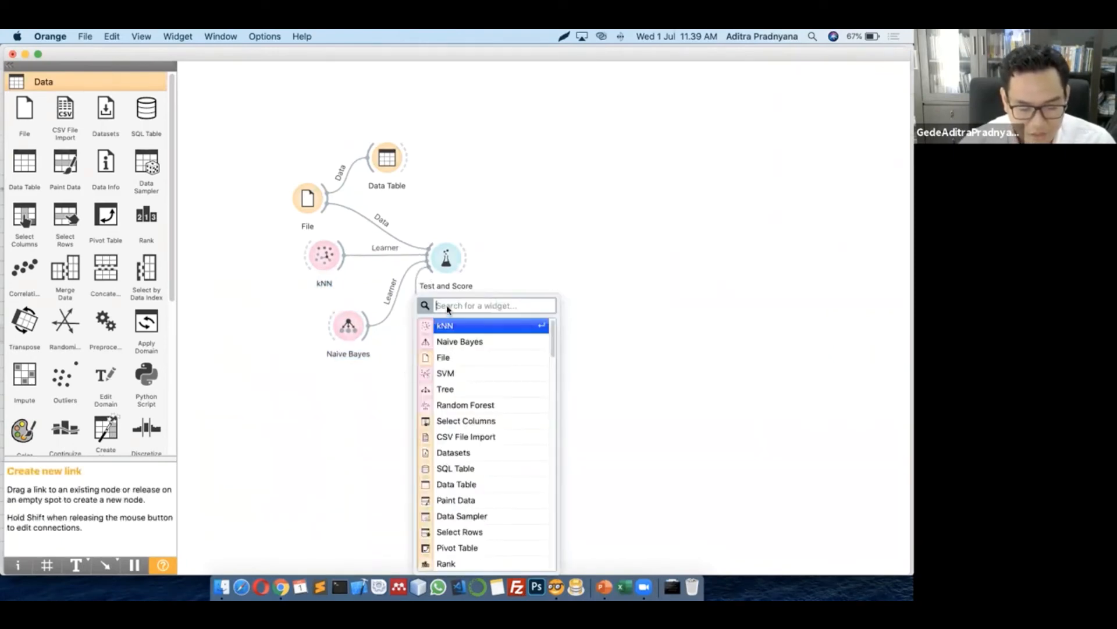
click(449, 373)
drag(350, 329, 323, 314)
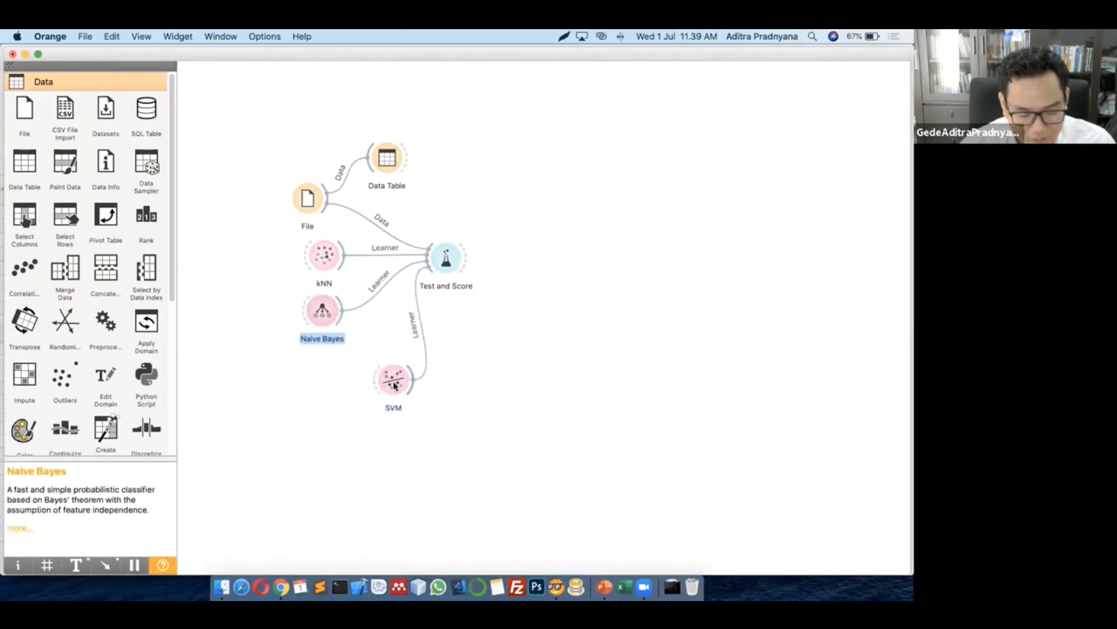
drag(394, 383, 367, 351)
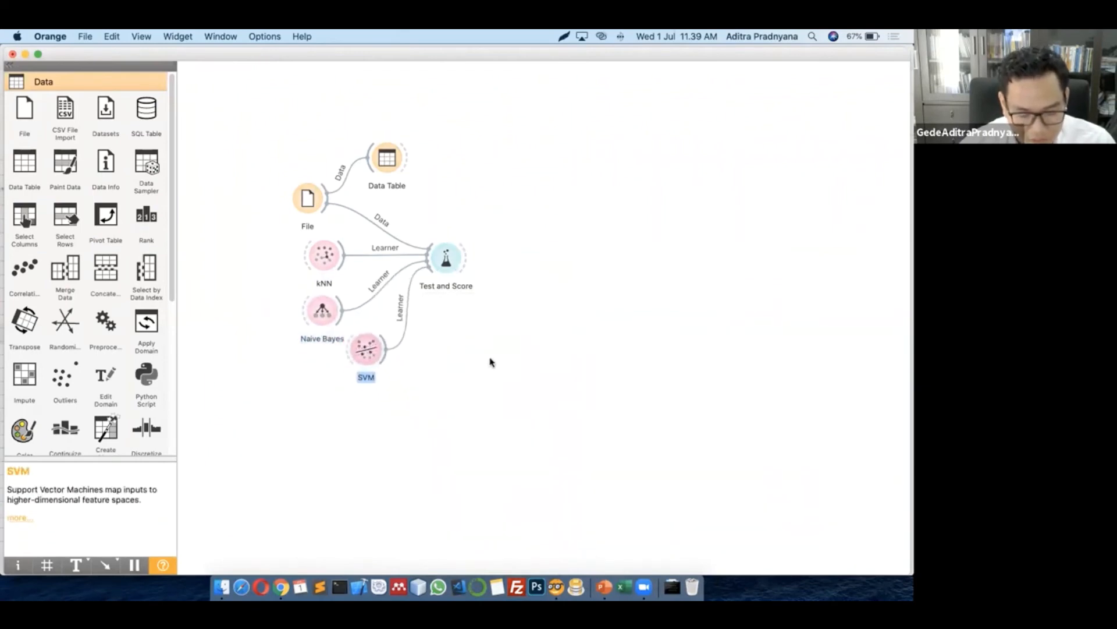
click(522, 357)
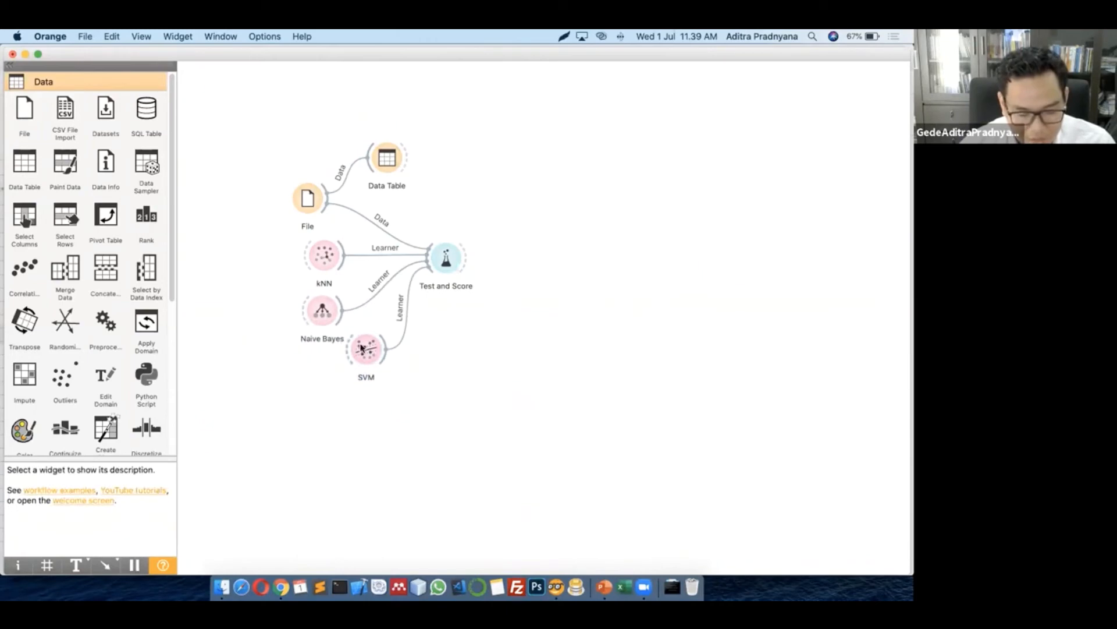
Check the kNN settings, keeping Euclidean as the distance metric
double_click(326, 262)
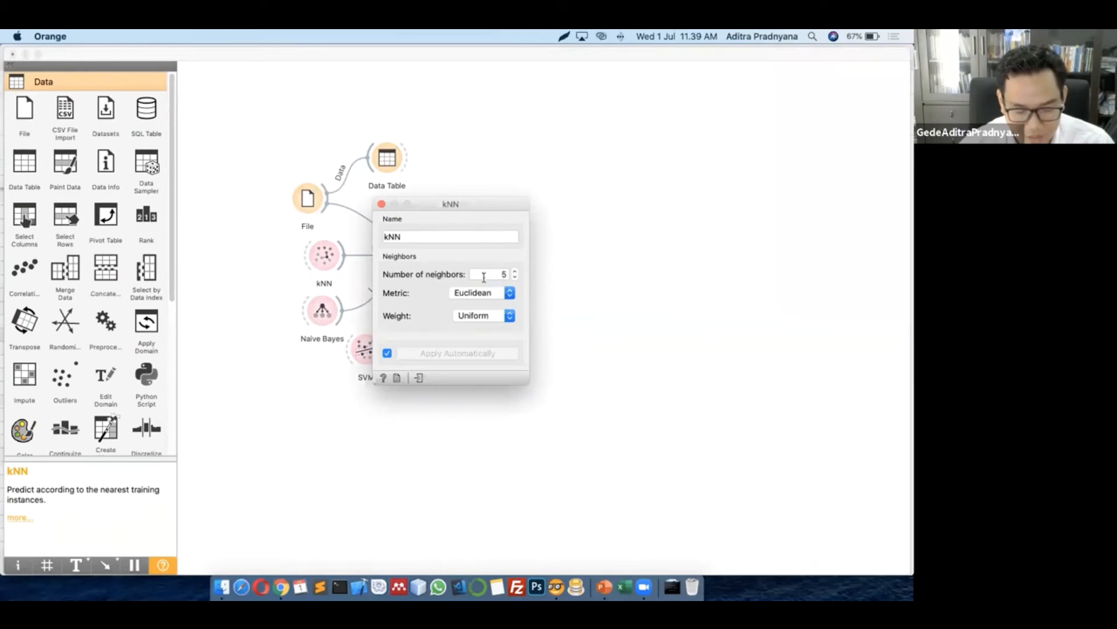
click(469, 293)
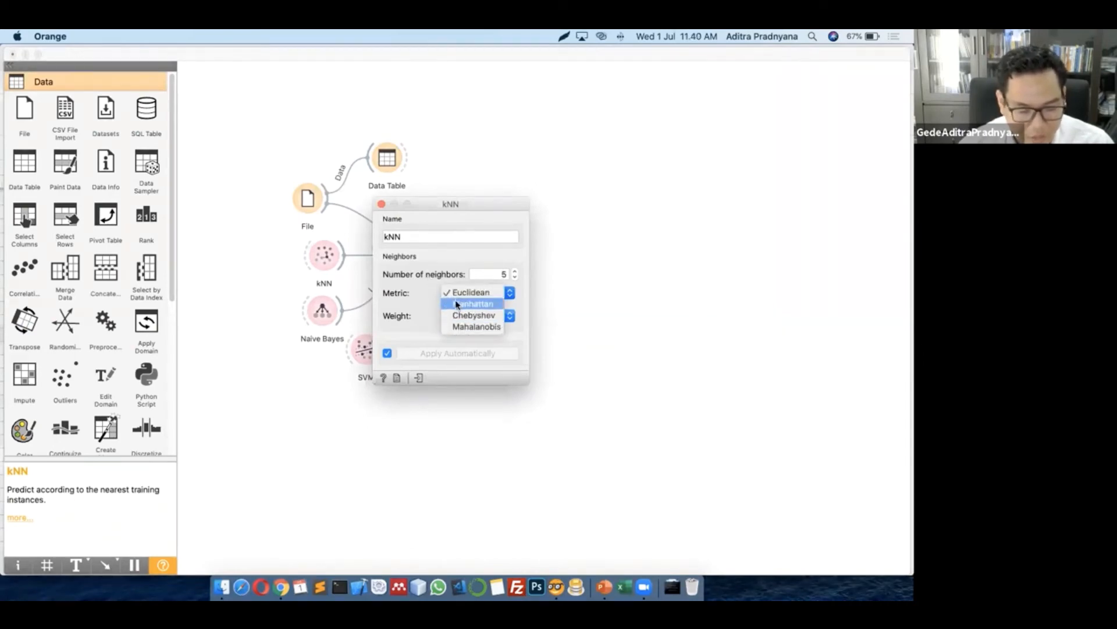
click(423, 292)
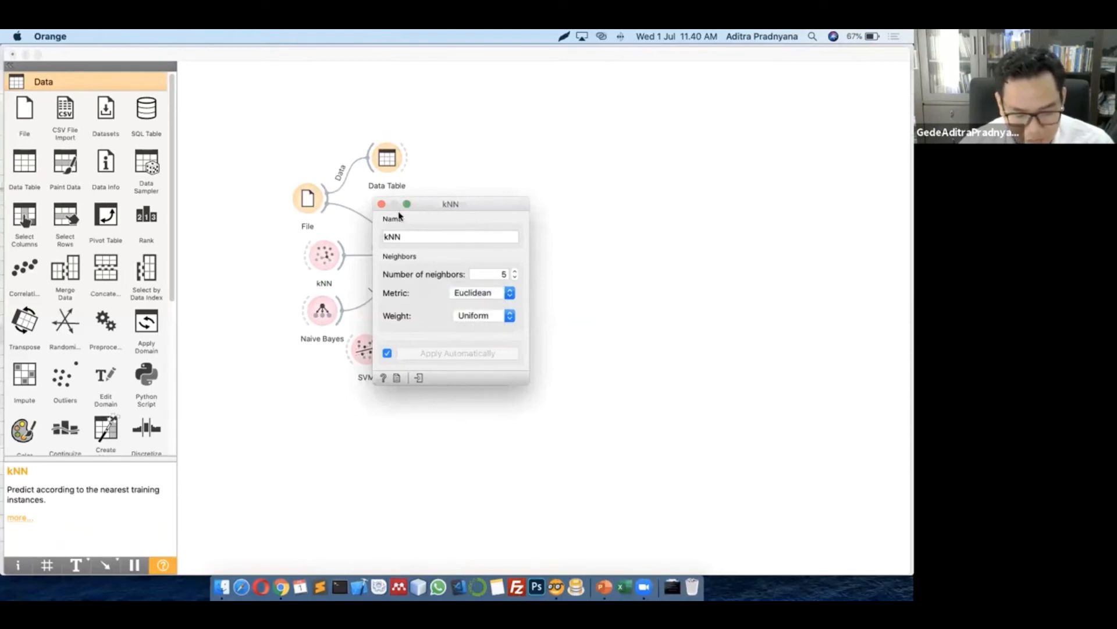
click(382, 205)
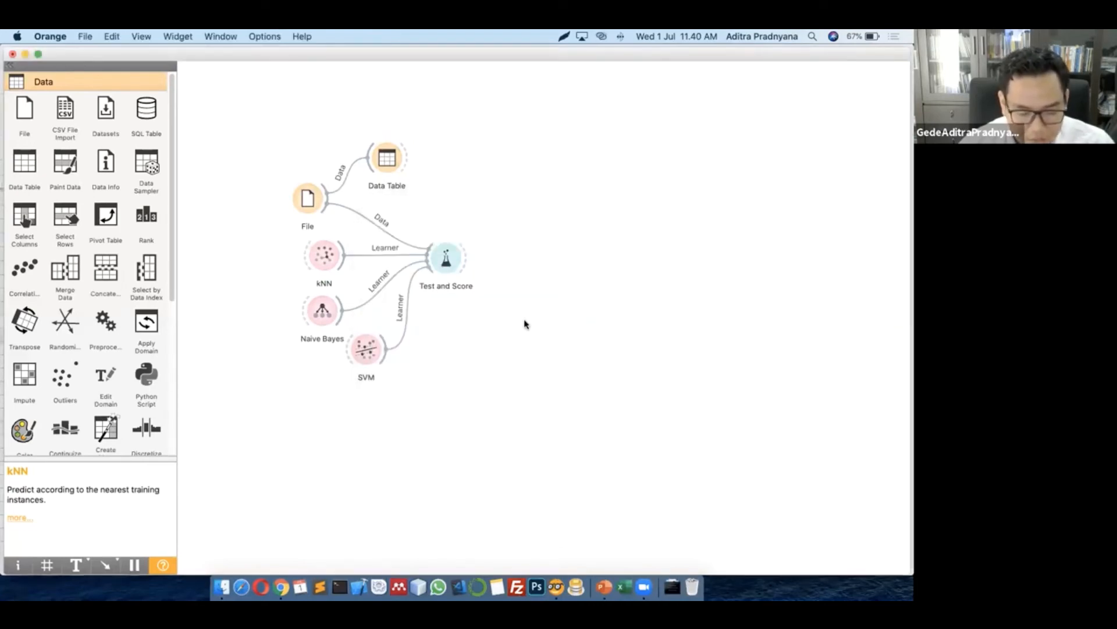
Tidy the Naive Bayes and SVM nodes and open the Test and Score results
drag(321, 308, 312, 306)
drag(366, 351, 348, 360)
click(464, 301)
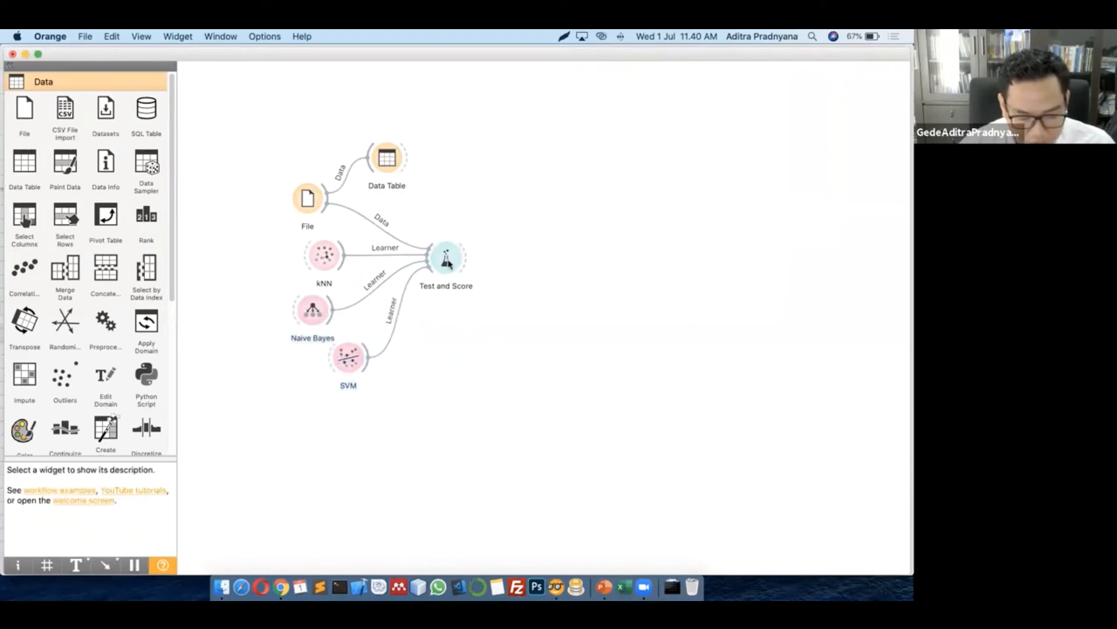
double_click(447, 260)
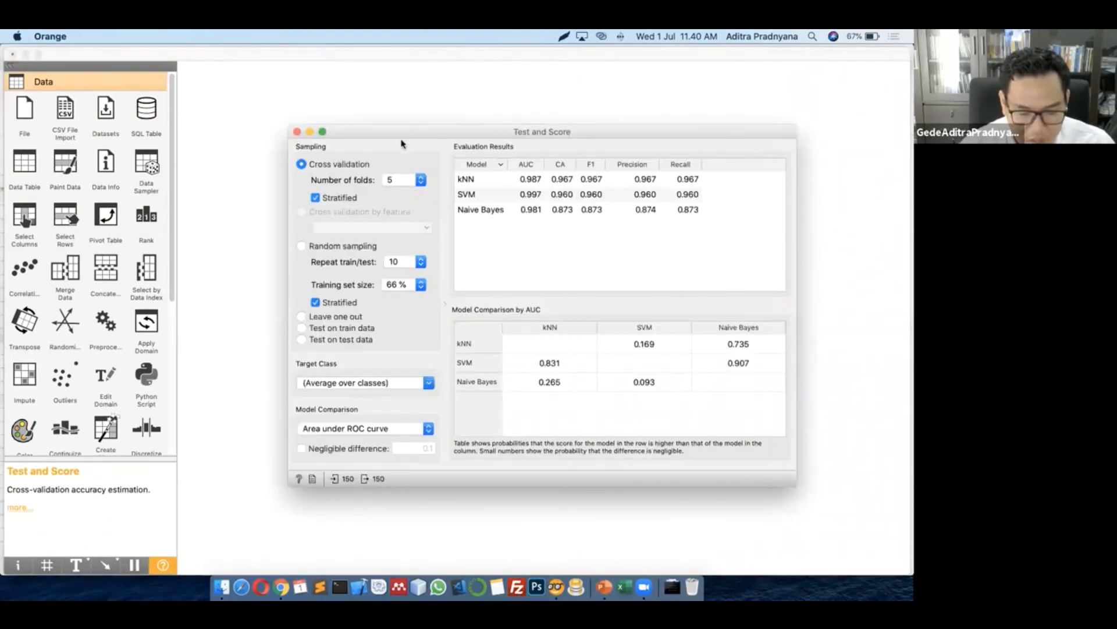
Move the Test and Score results window around to review it, then close it
drag(401, 144, 483, 118)
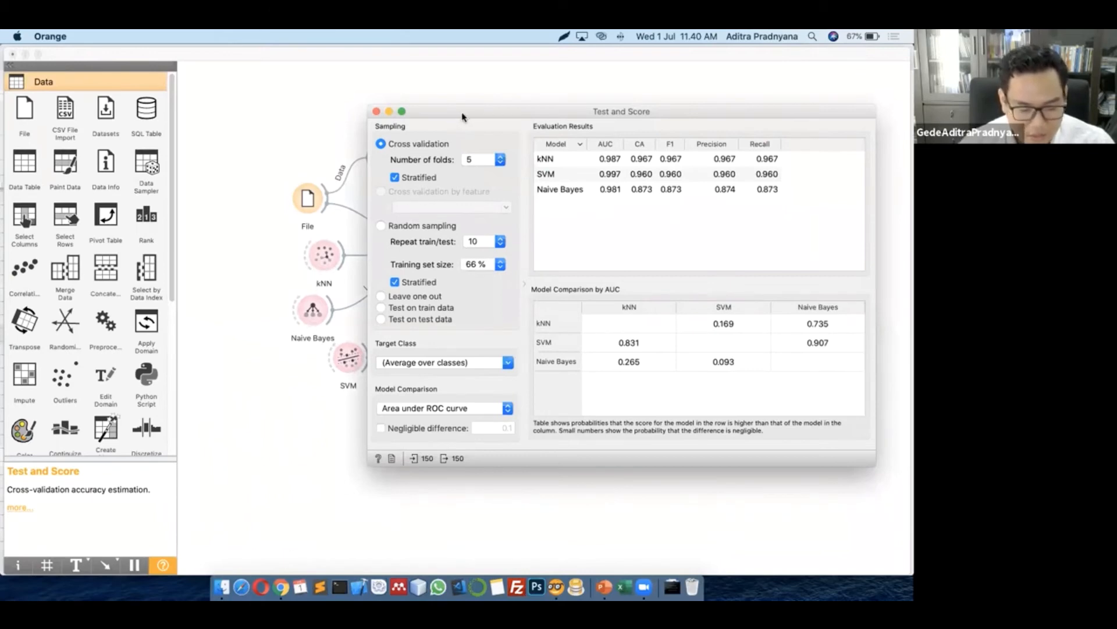
drag(464, 117, 327, 155)
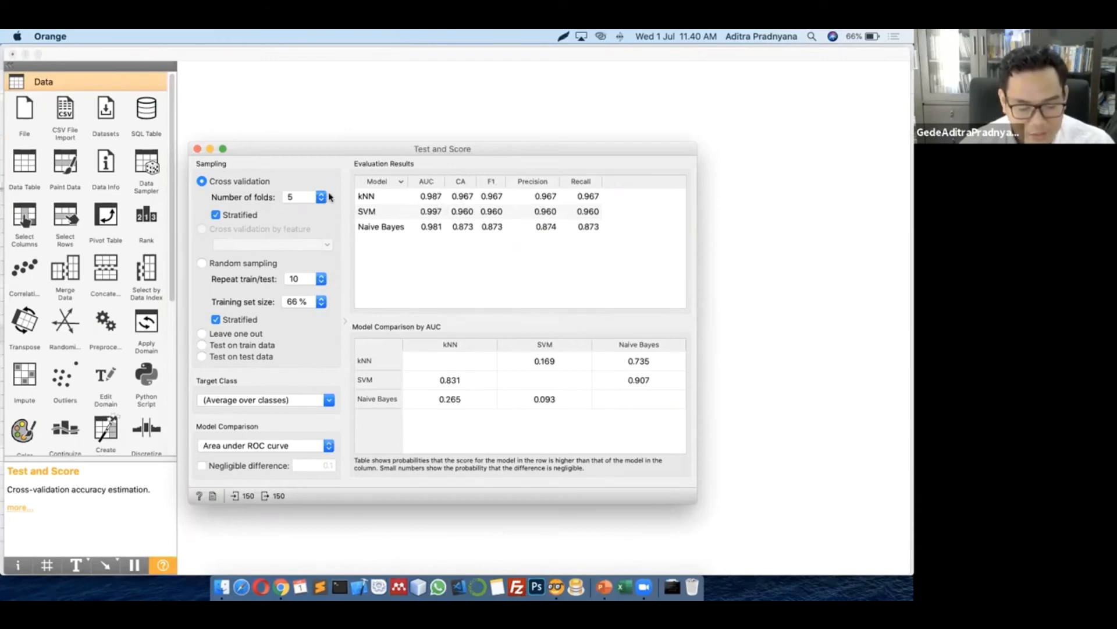
drag(365, 153, 420, 157)
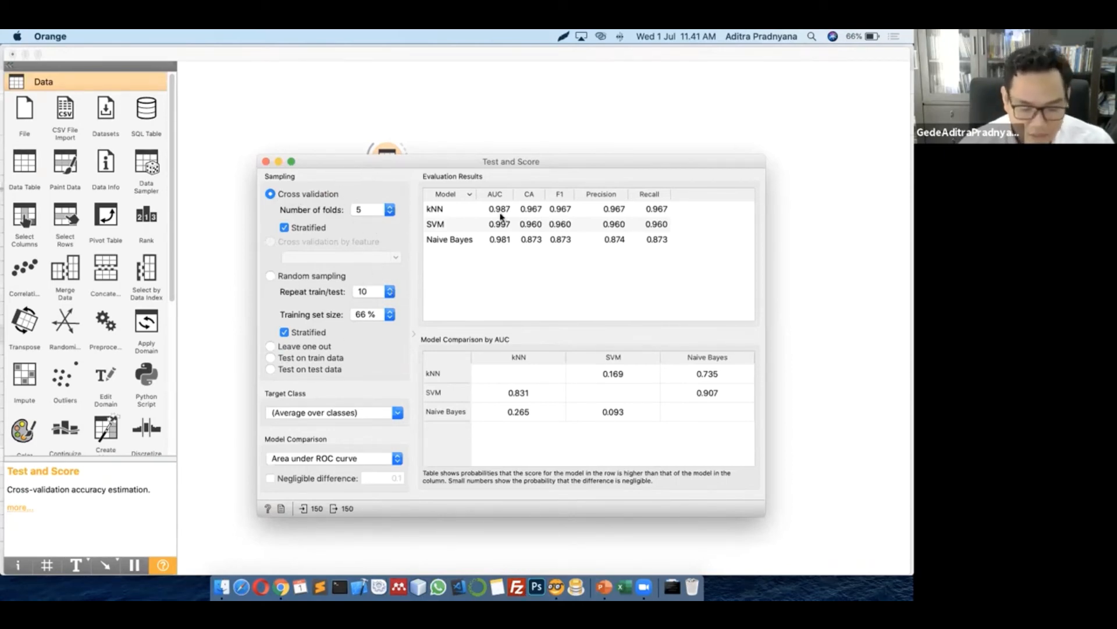
click(265, 162)
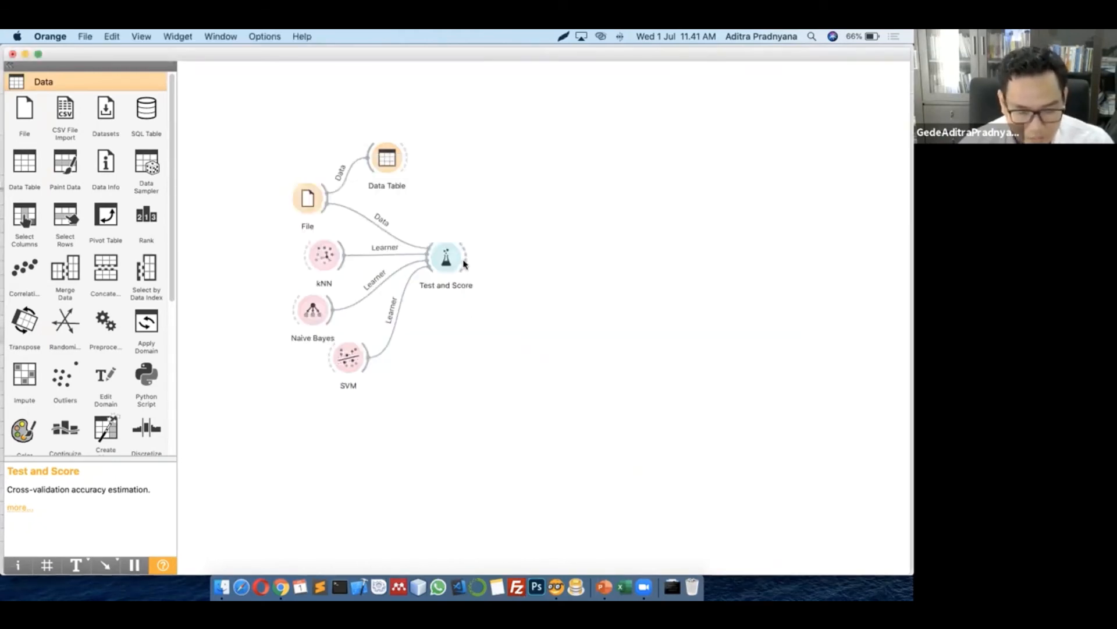
Add a Confusion Matrix fed by Test and Score and view the SVM, Naive Bayes and kNN matrices
drag(465, 263, 541, 208)
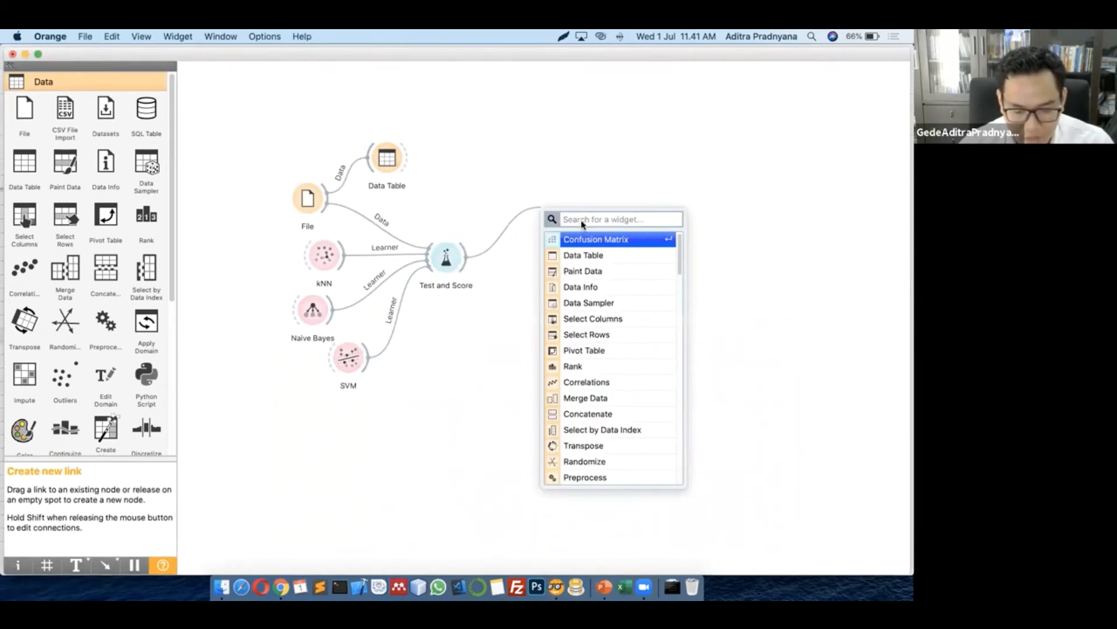
click(587, 243)
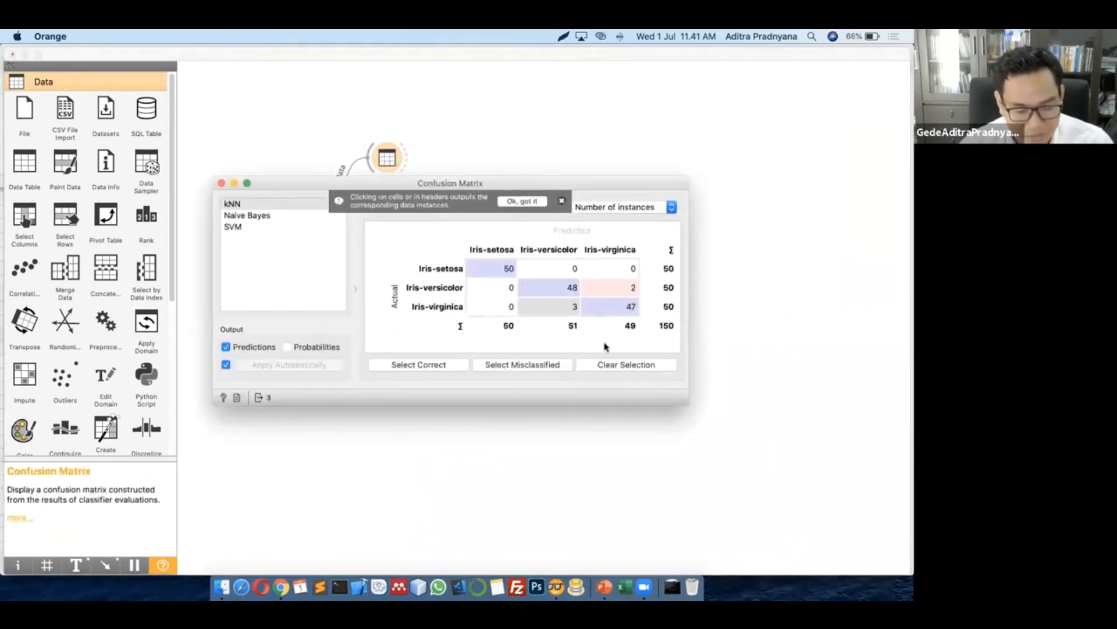
click(255, 227)
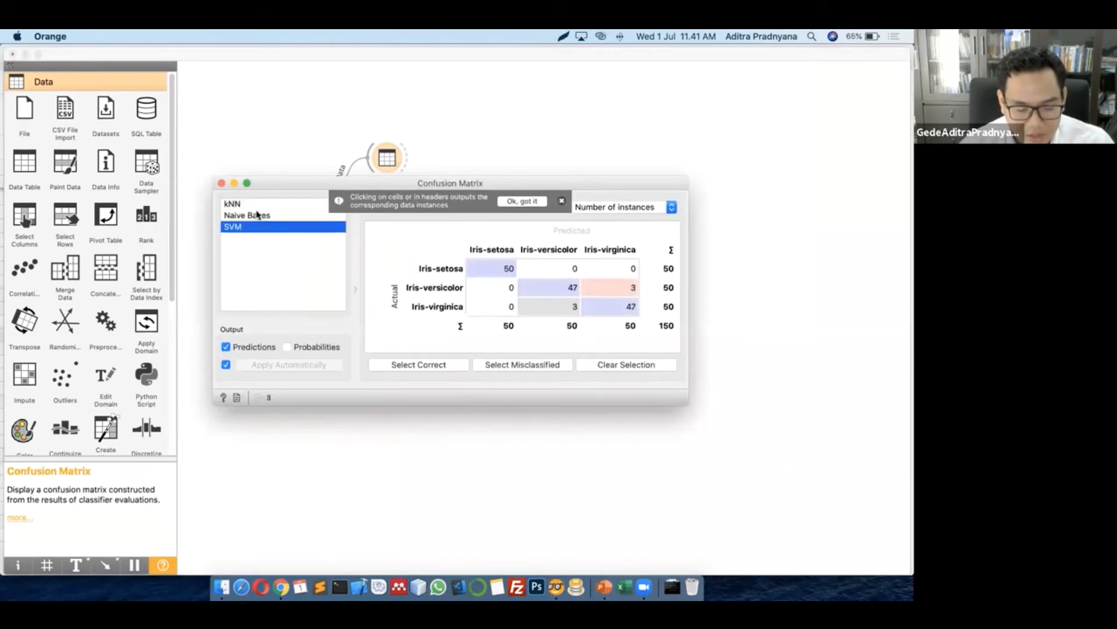
click(257, 215)
click(256, 203)
click(456, 423)
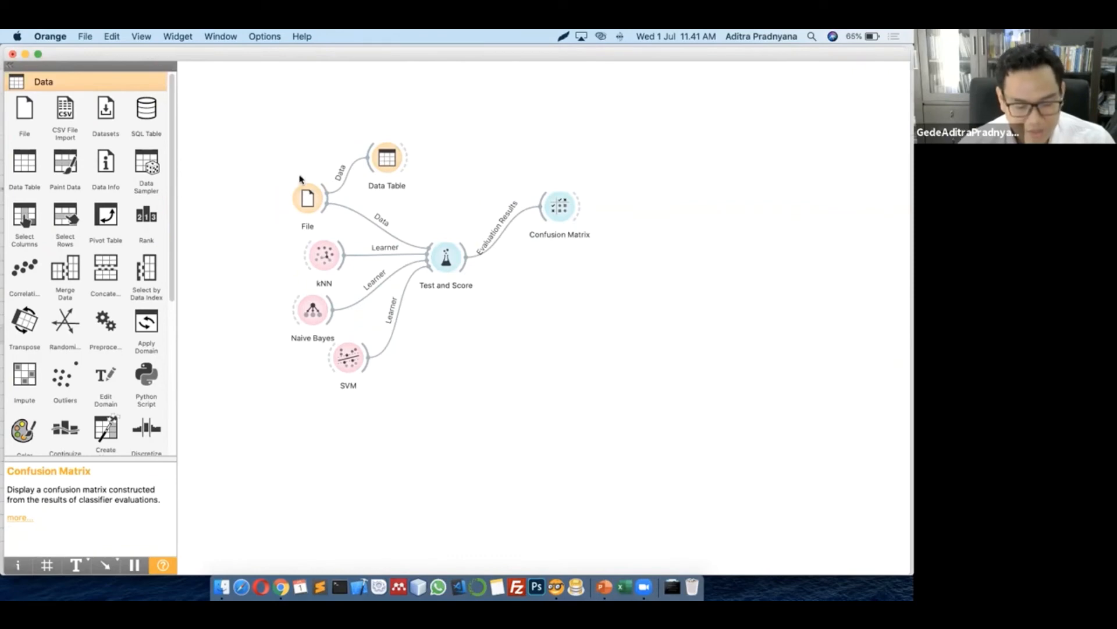
Reposition the File and Test and Score nodes, then rubber-band select the whole workflow
drag(304, 195, 288, 181)
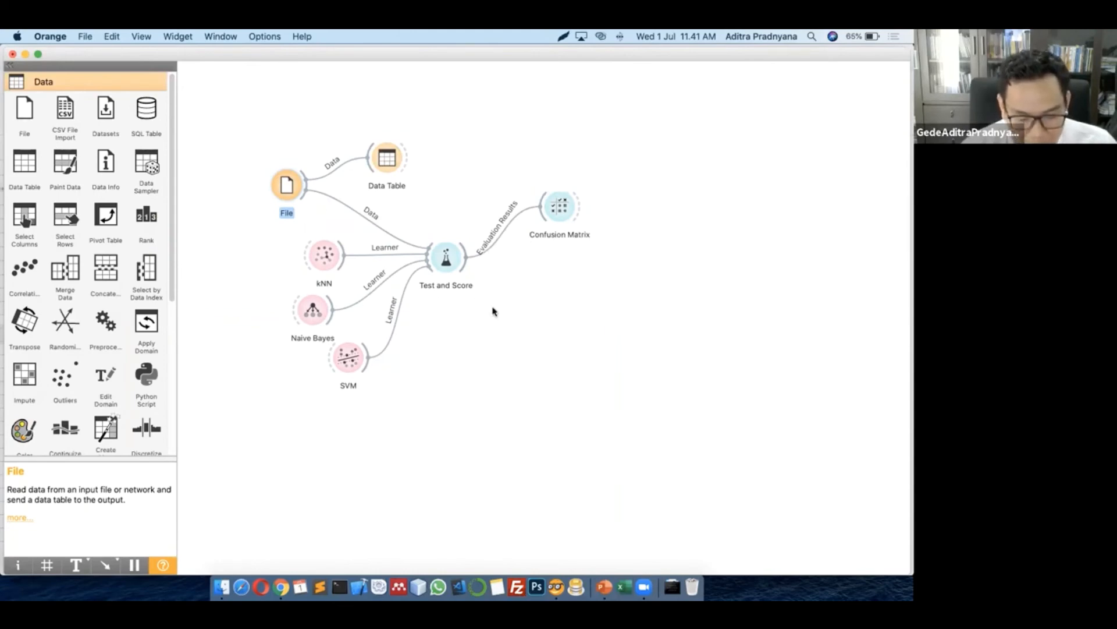
mouse_move(447, 254)
mouse_down()
mouse_move(454, 283)
mouse_move(456, 272)
mouse_up()
click(412, 353)
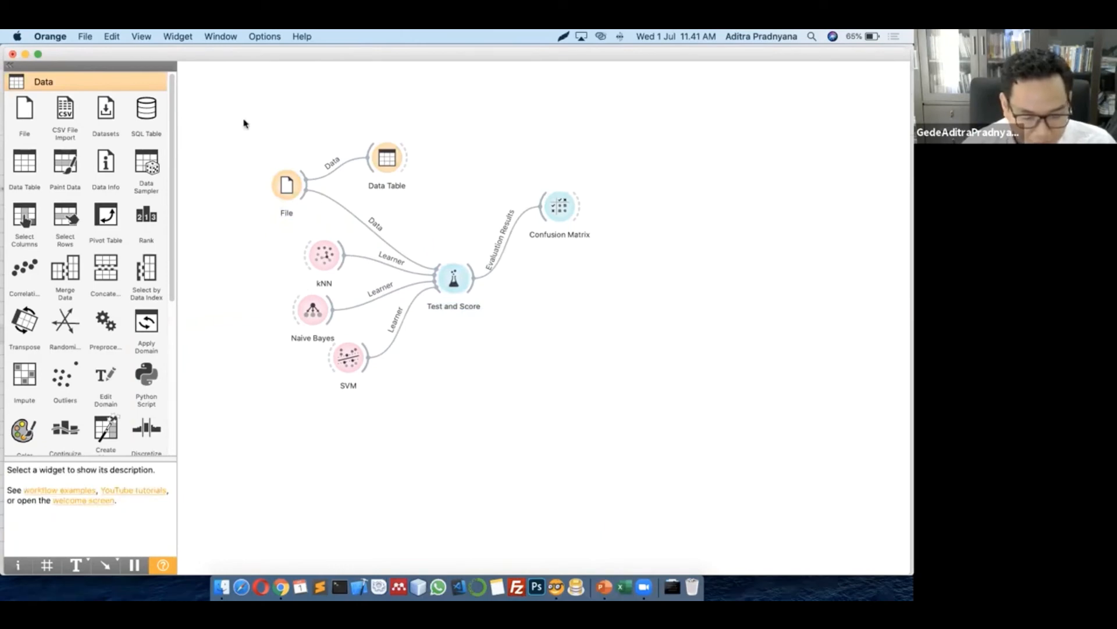
drag(239, 90, 663, 404)
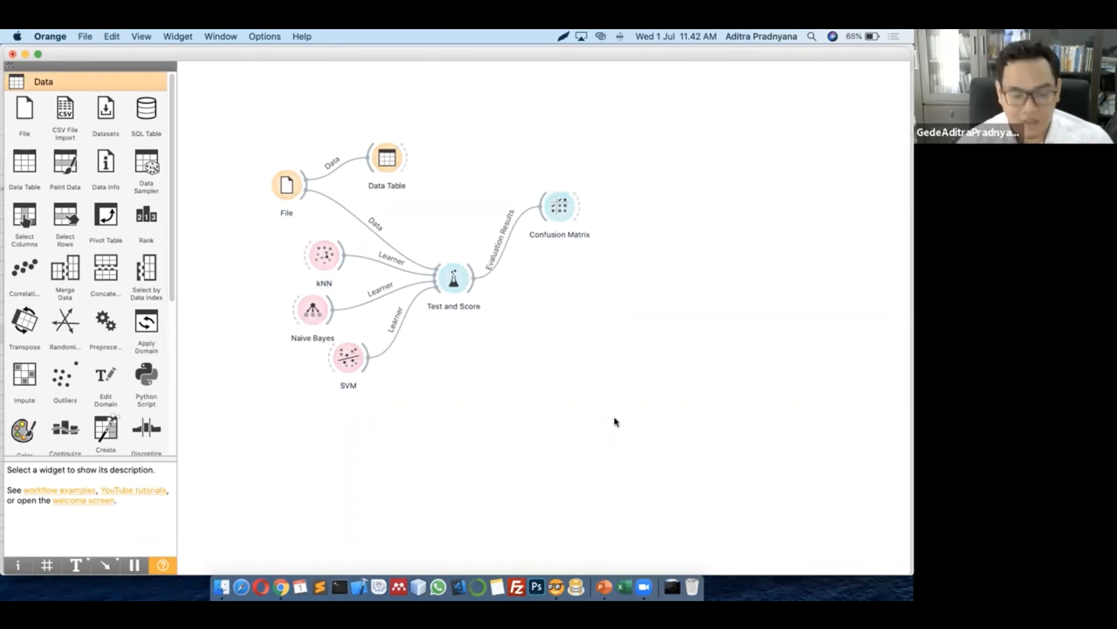
drag(639, 427, 234, 109)
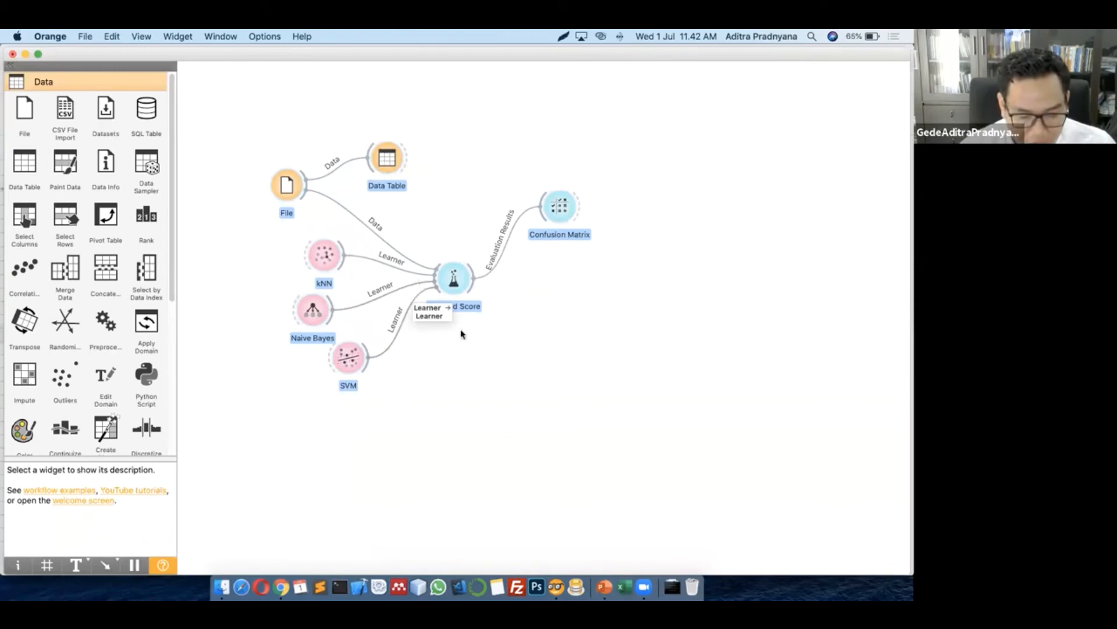
Delete the old workflow and place a new Paint Data widget, opening its plot
key(Delete)
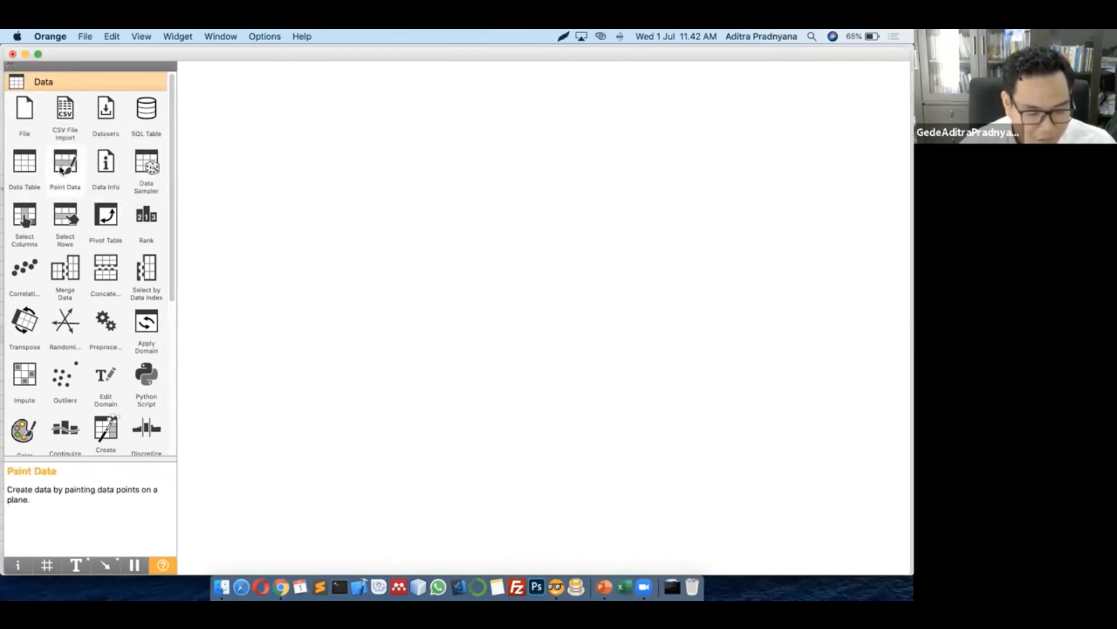
mouse_move(68, 170)
mouse_down()
mouse_move(365, 201)
mouse_move(361, 189)
mouse_up()
click(358, 291)
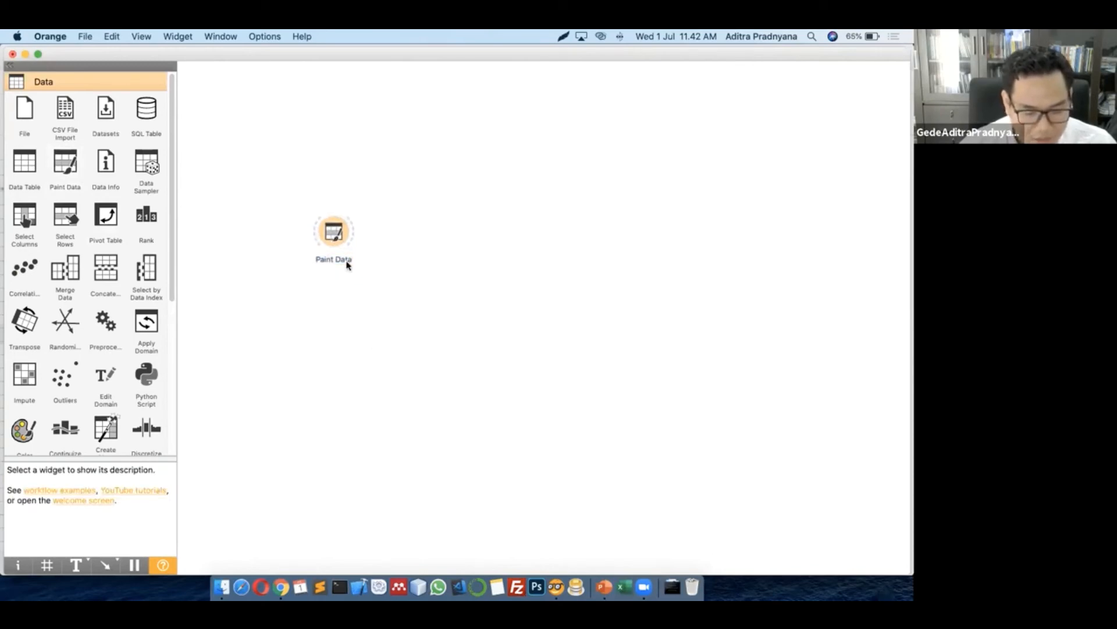
click(332, 236)
double_click(331, 236)
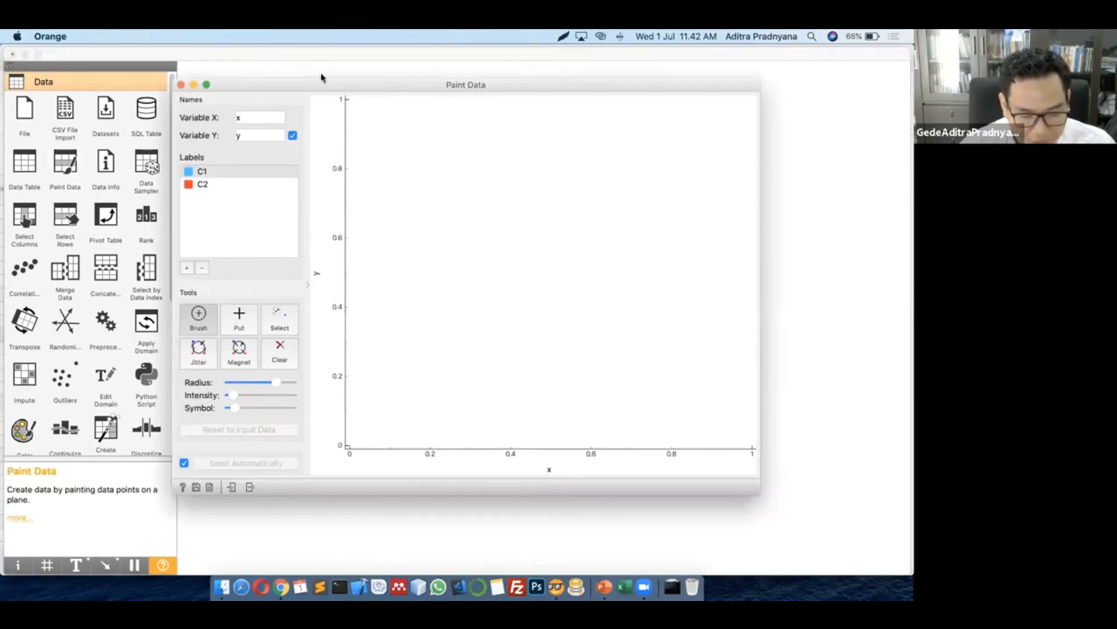
key(super+w)
double_click(334, 233)
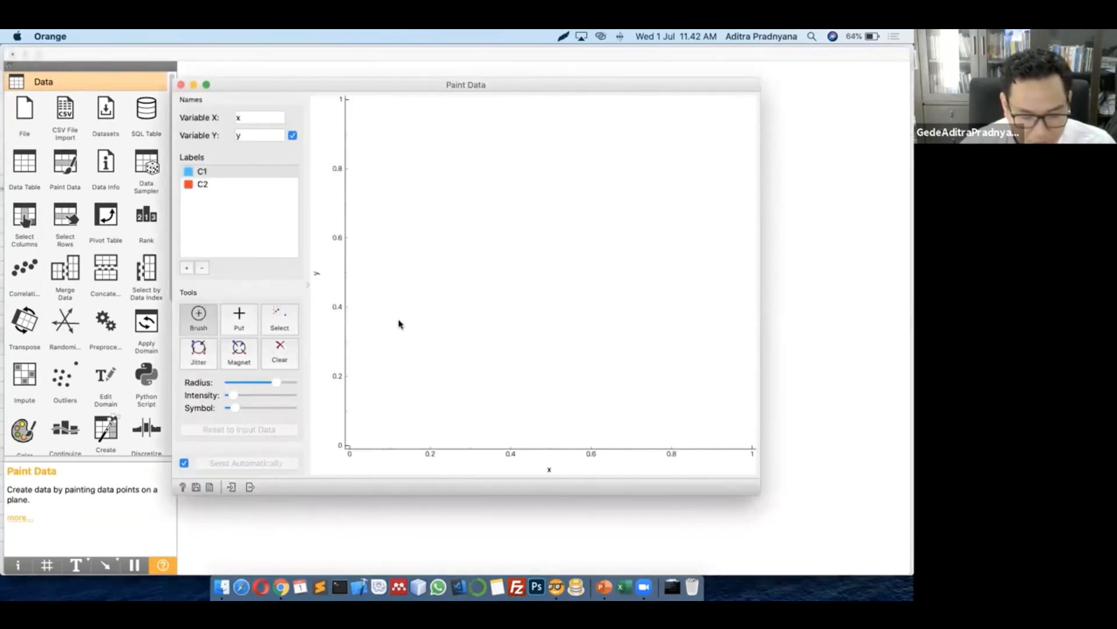
Paint the first cluster of points at the lower left
click(418, 333)
click(403, 344)
click(411, 327)
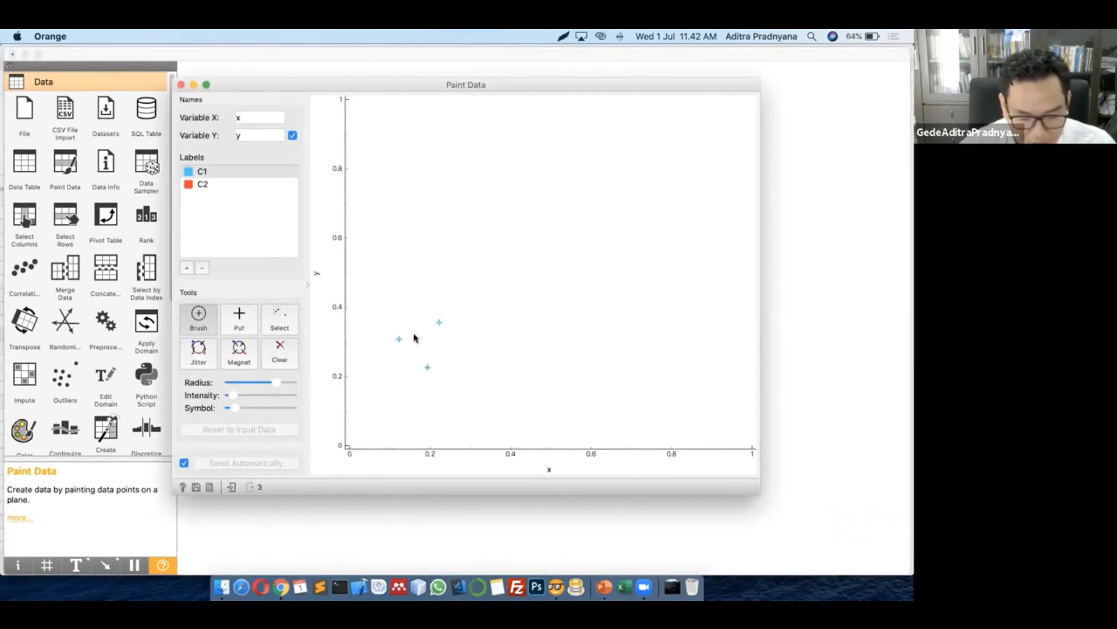
click(409, 375)
click(409, 316)
click(435, 334)
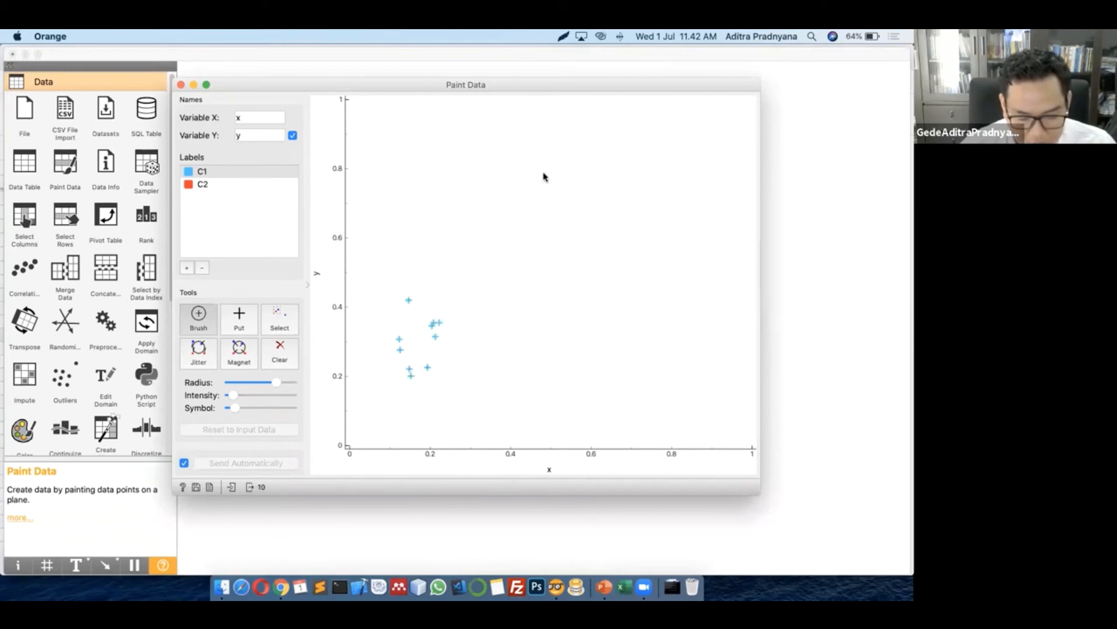
Paint a second cluster in the upper middle, around y 0.8
click(531, 139)
click(508, 151)
click(556, 185)
click(571, 213)
click(514, 182)
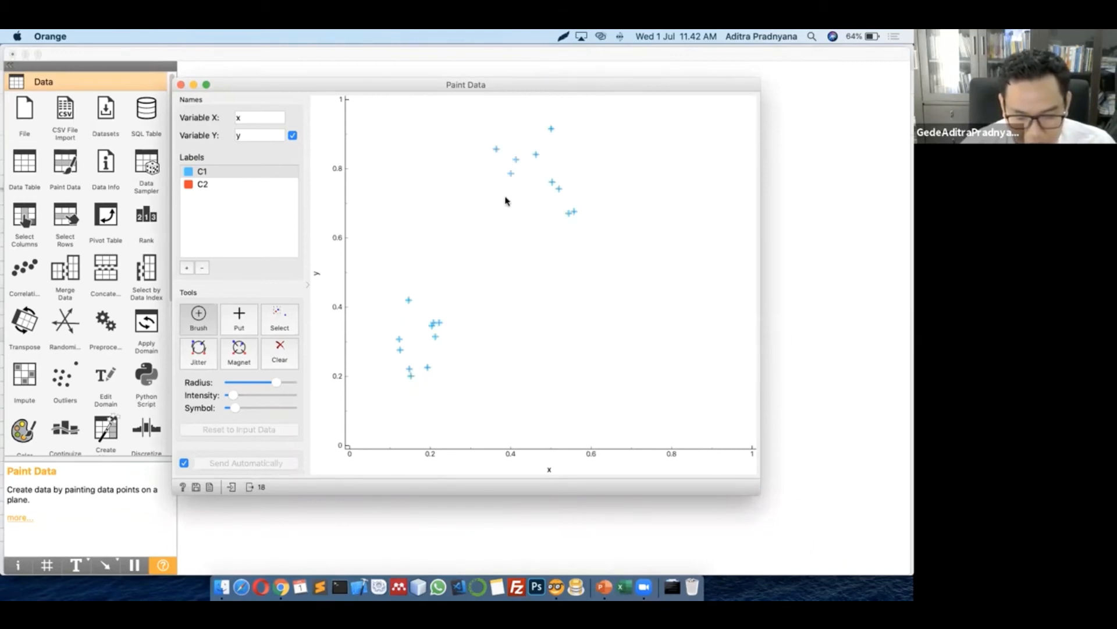
click(505, 217)
click(503, 247)
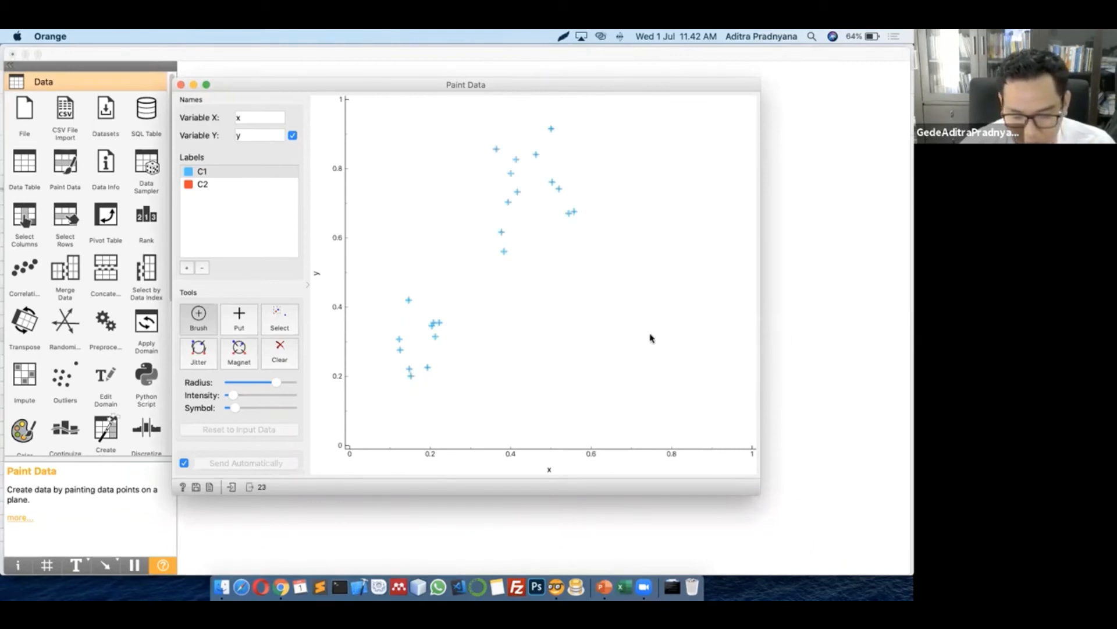
Brush a dense third cluster at the lower right and close Paint Data
click(701, 300)
click(662, 321)
mouse_move(669, 340)
mouse_down()
mouse_move(657, 376)
mouse_move(706, 378)
mouse_move(699, 329)
mouse_move(677, 367)
mouse_move(634, 299)
mouse_move(613, 375)
mouse_up()
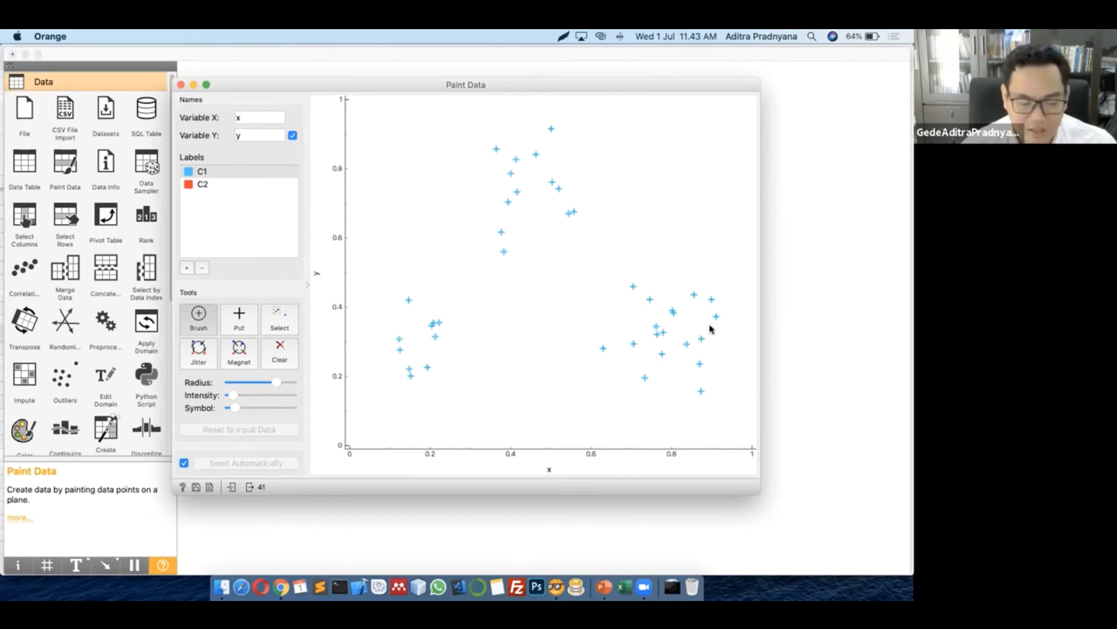
click(181, 85)
Connect a Data Table to Paint Data, browse the 41 points, then begin another Paint Data link
mouse_move(351, 230)
mouse_down()
mouse_move(416, 187)
mouse_move(415, 176)
mouse_up()
click(446, 209)
double_click(439, 185)
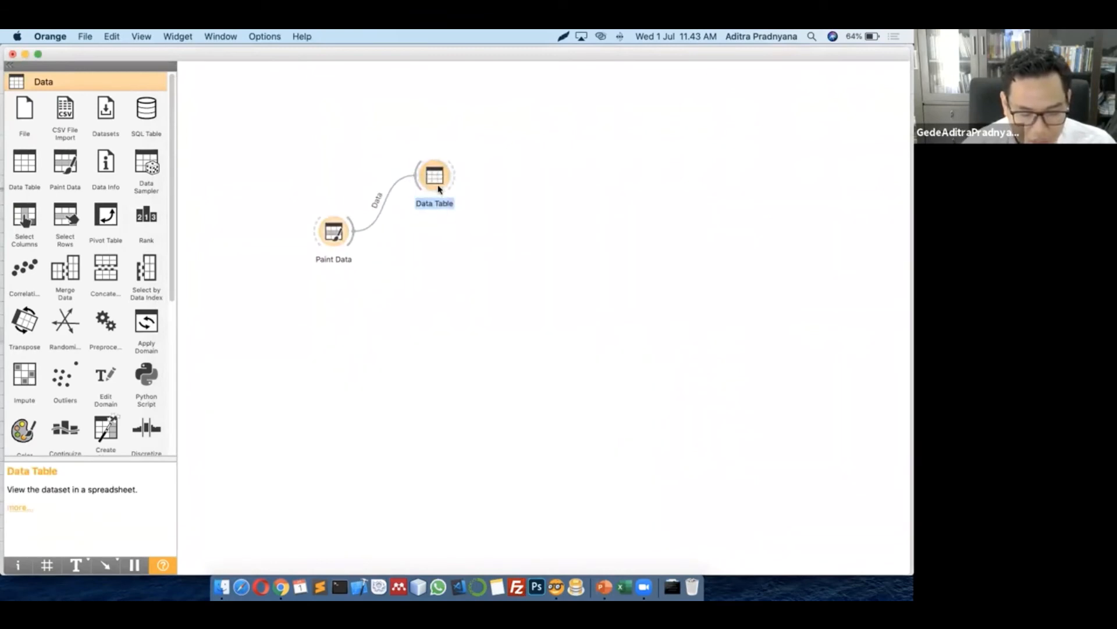
scroll(272, 317, down, 5)
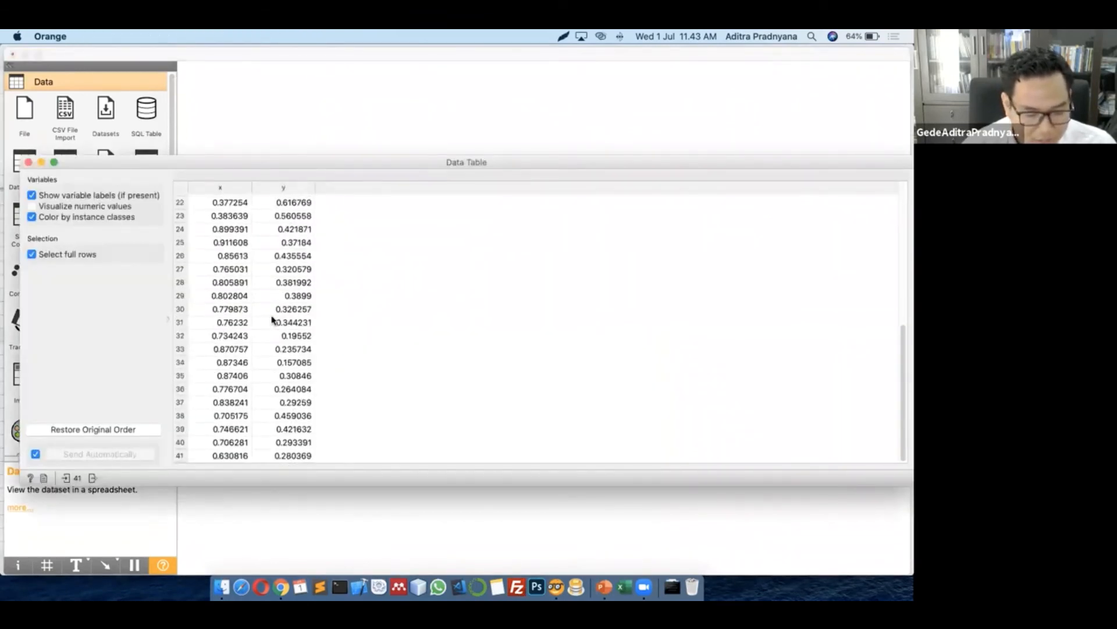
scroll(273, 319, up, 5)
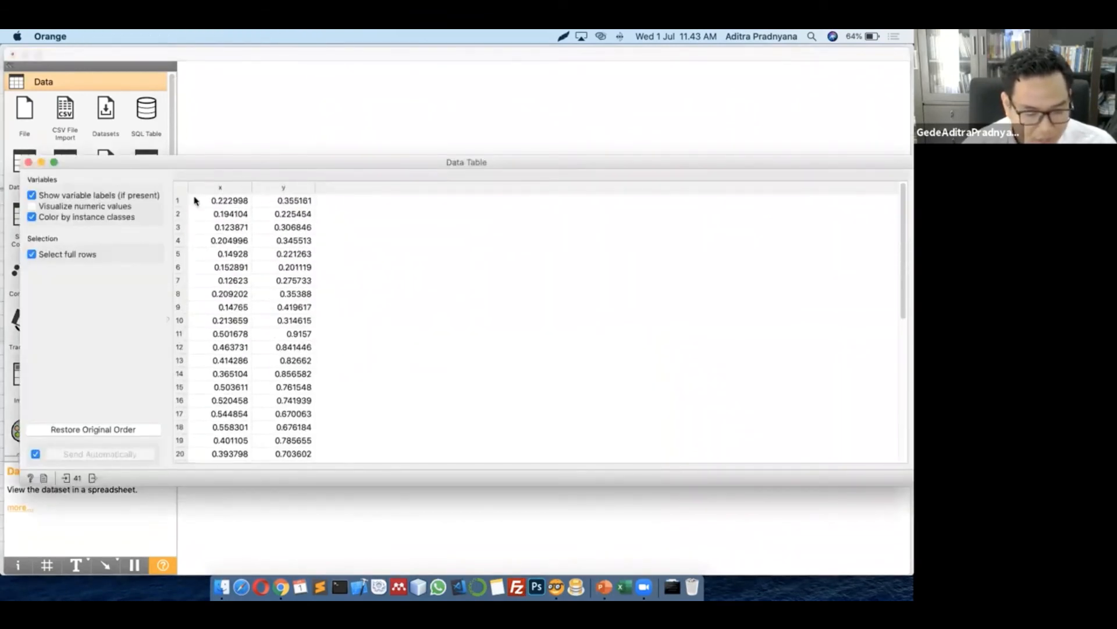
click(29, 163)
mouse_move(350, 261)
mouse_down()
mouse_move(330, 282)
mouse_move(433, 348)
mouse_move(433, 285)
mouse_up()
click(371, 319)
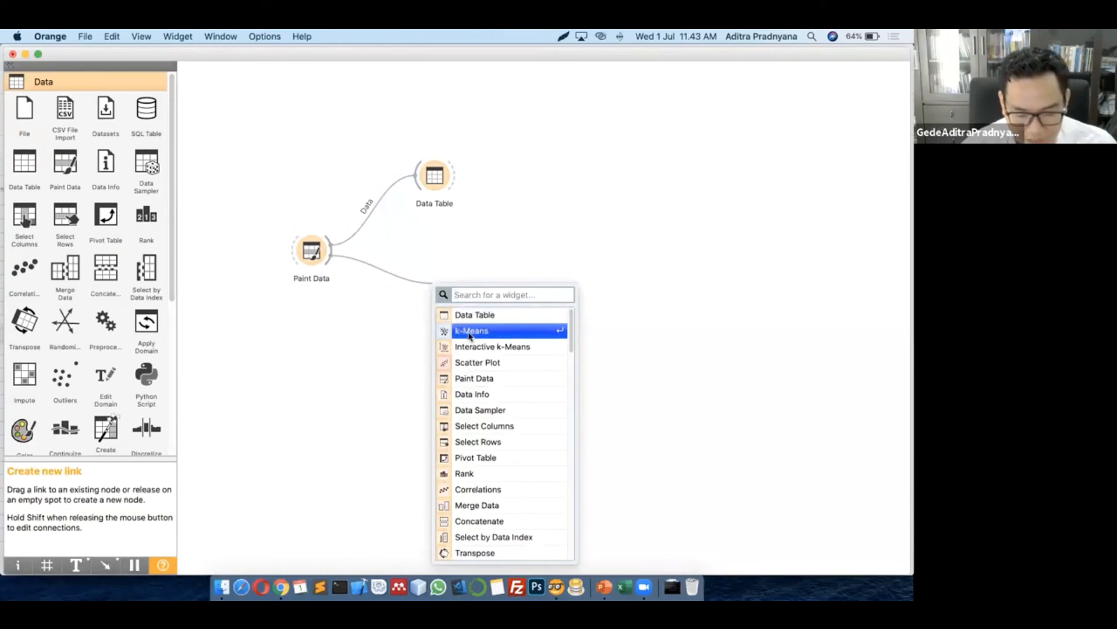
Add a k-Means widget fed by Paint Data and set it to Fixed: 3 clusters
click(470, 332)
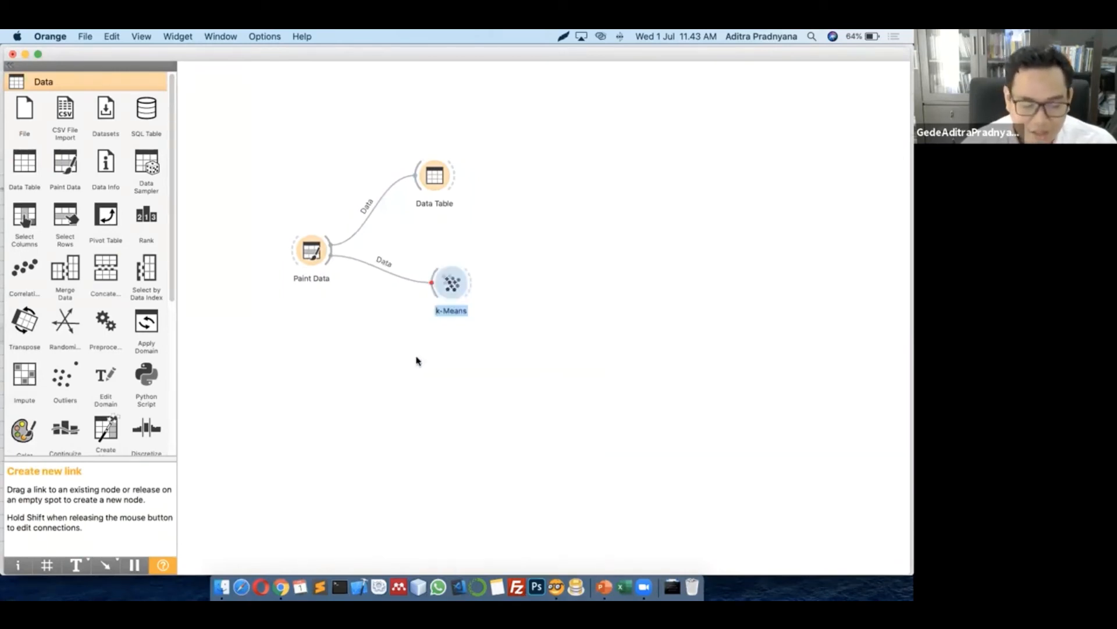
drag(448, 281, 432, 297)
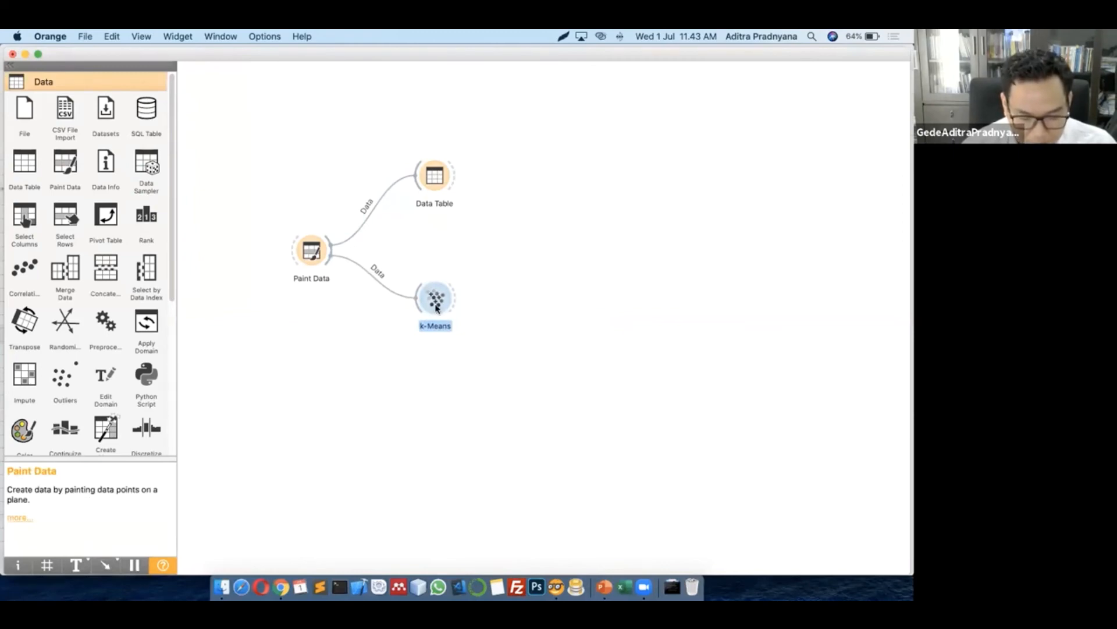
double_click(437, 307)
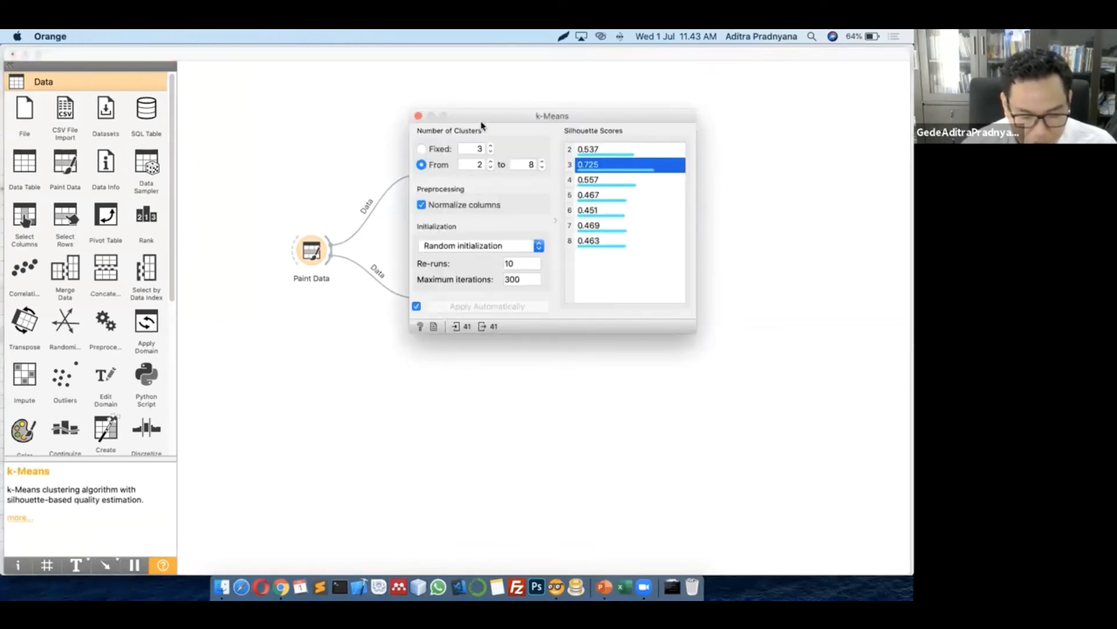
drag(492, 119, 477, 144)
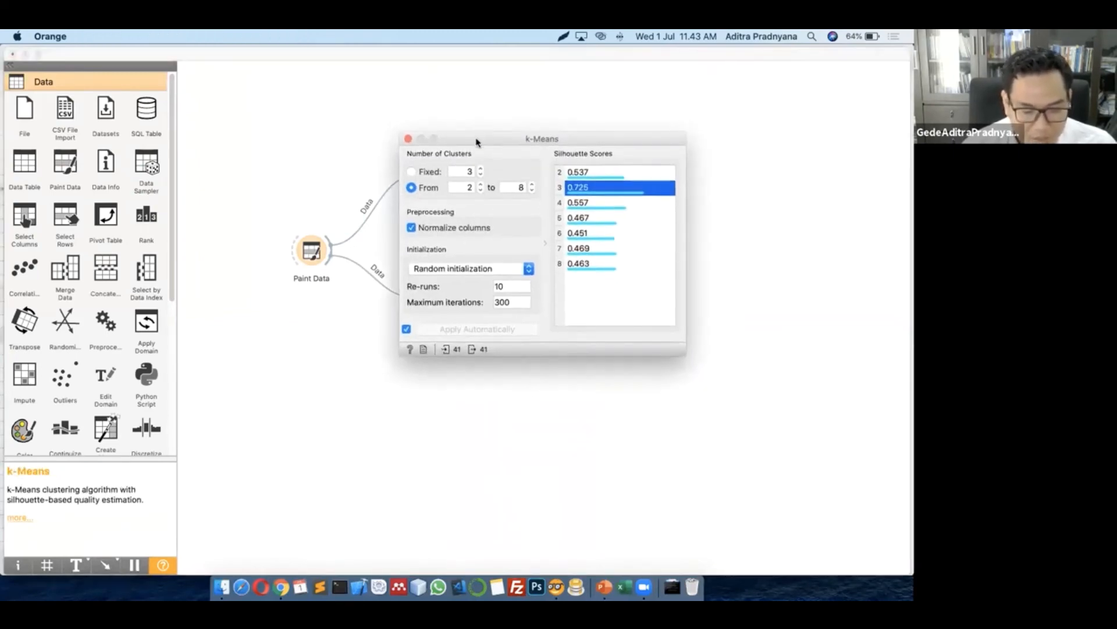
click(411, 171)
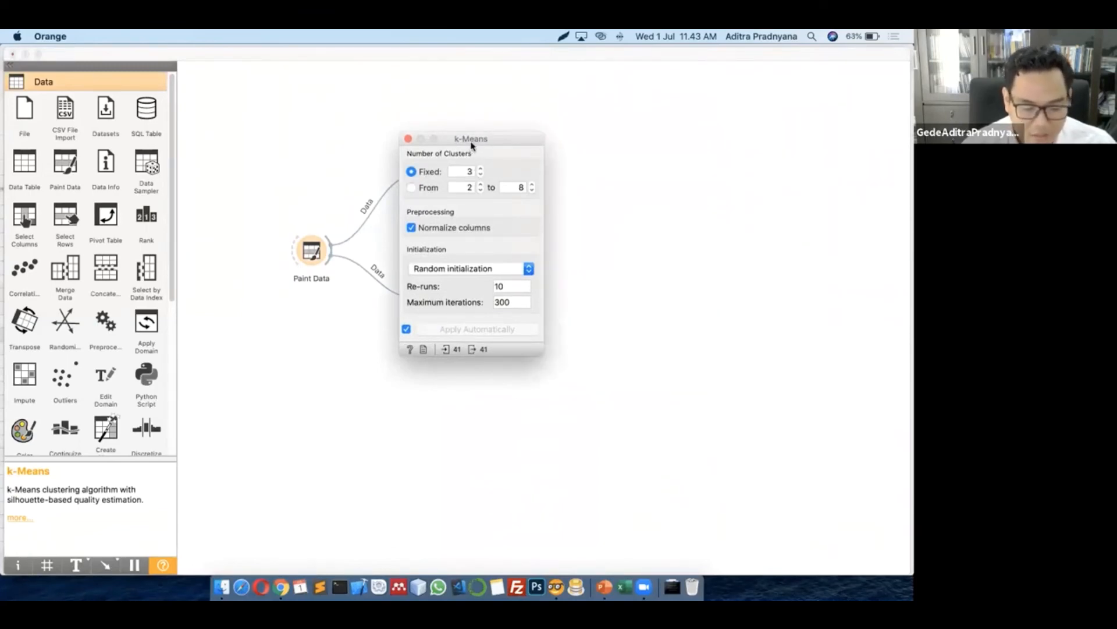
drag(472, 141, 477, 156)
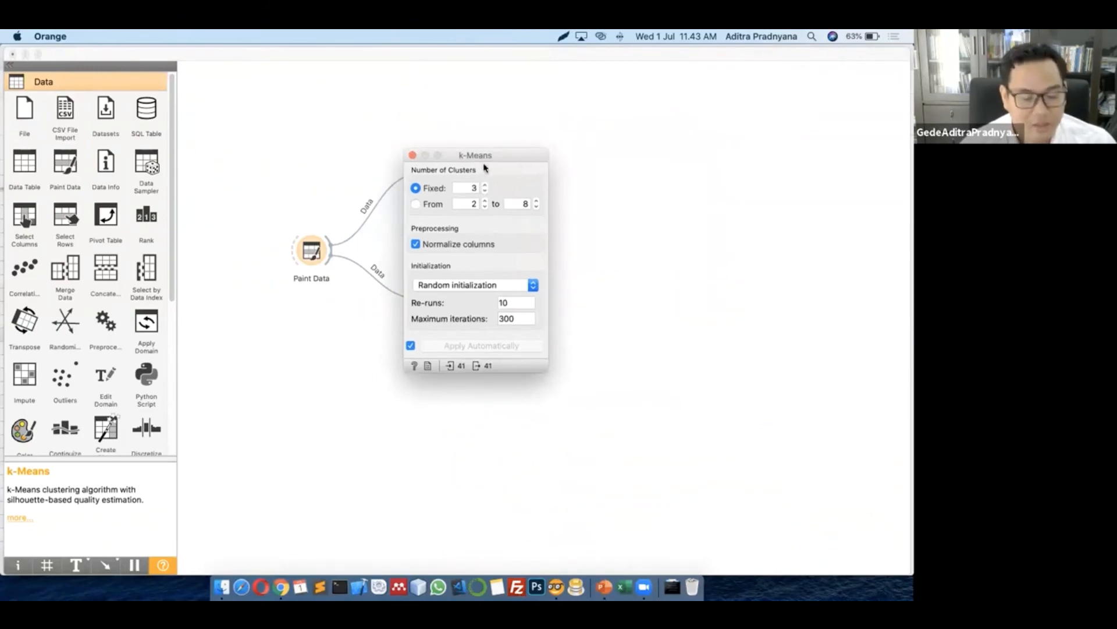
click(413, 155)
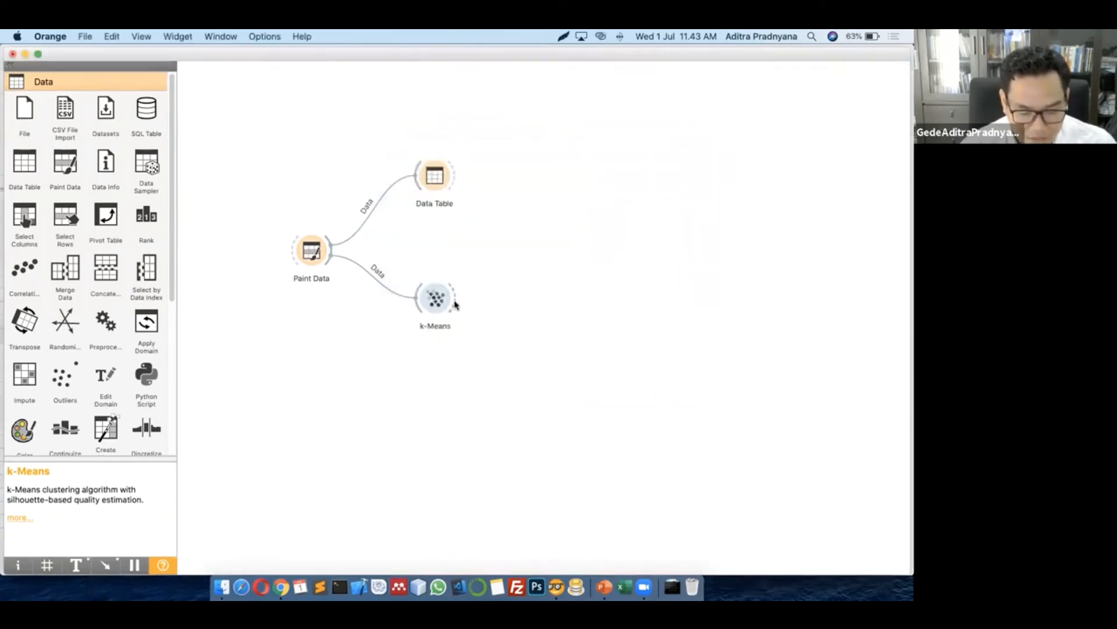
Connect a Scatter Plot to k-Means' output, found by searching 'sca'
drag(456, 304, 506, 237)
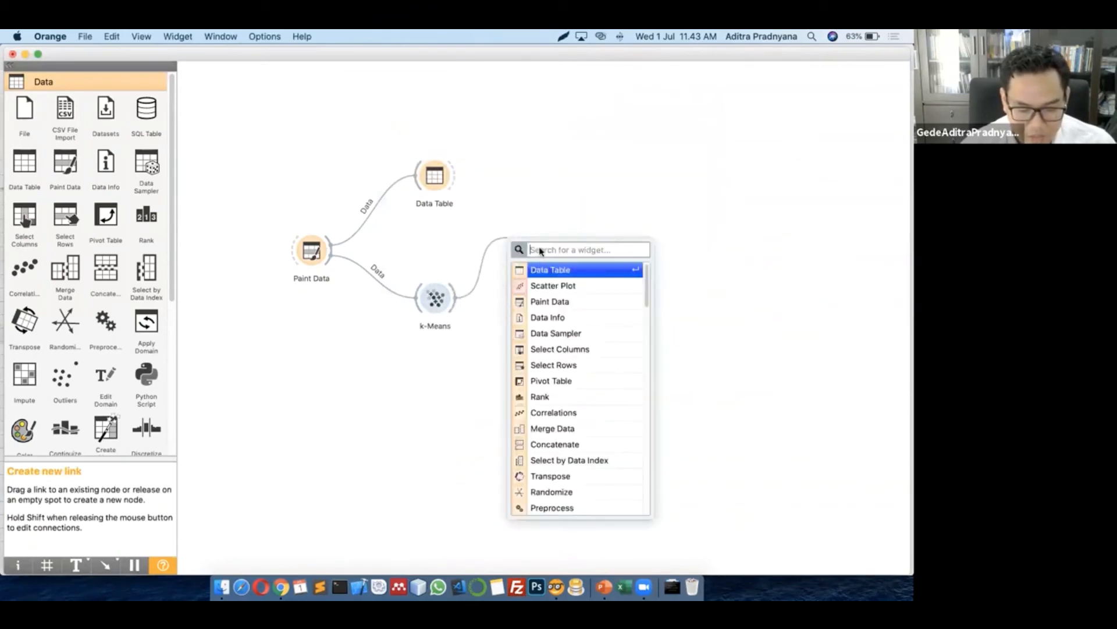
text(sa)
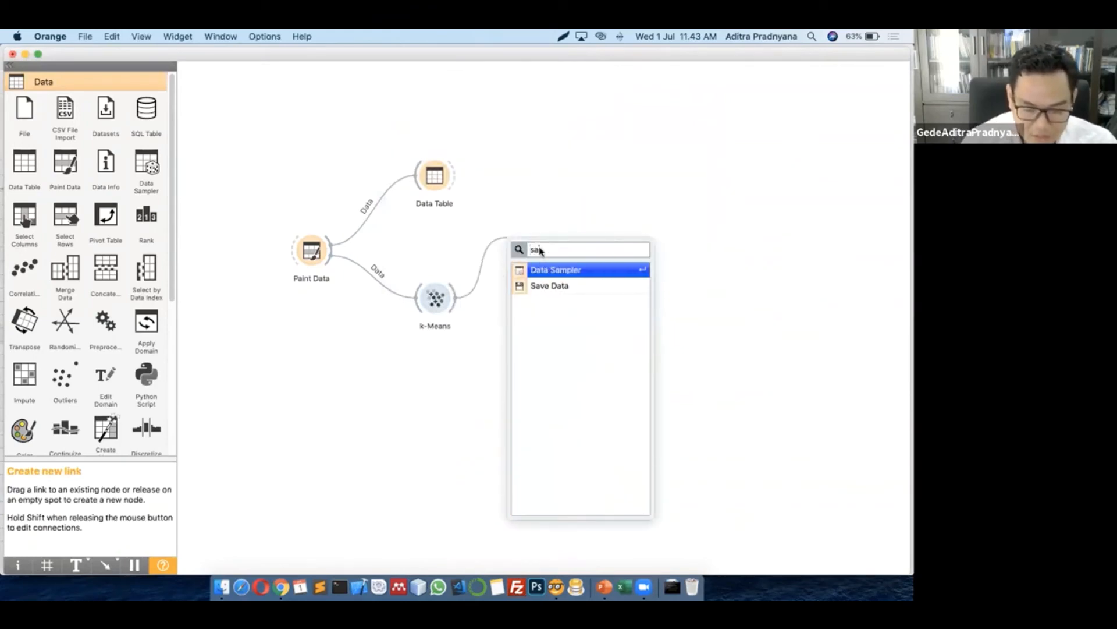
key(BackSpace)
text(ca)
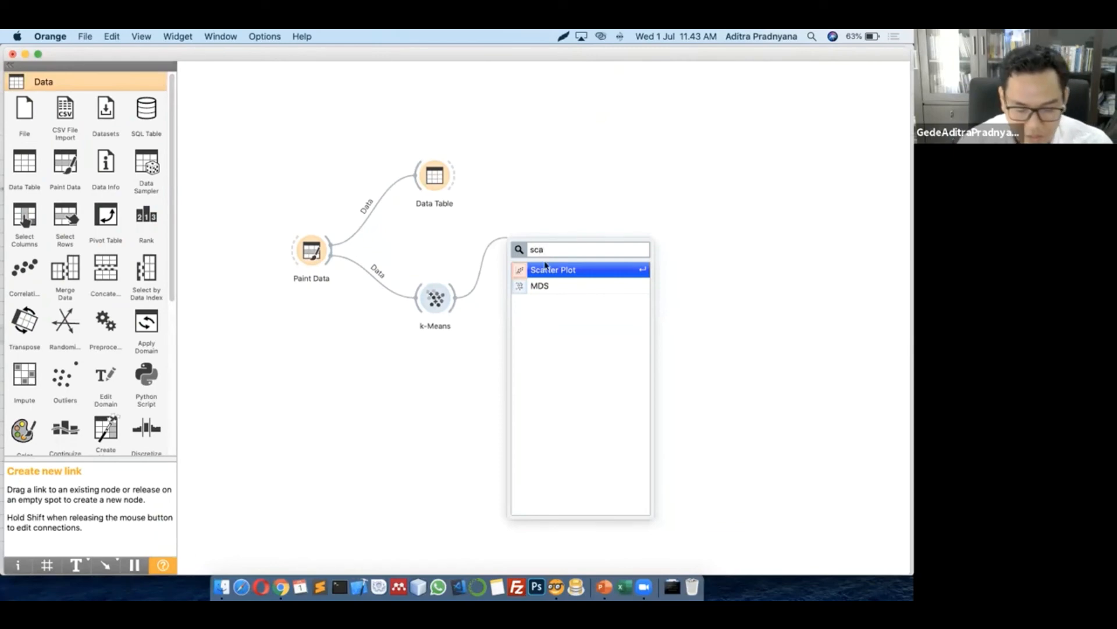
click(553, 271)
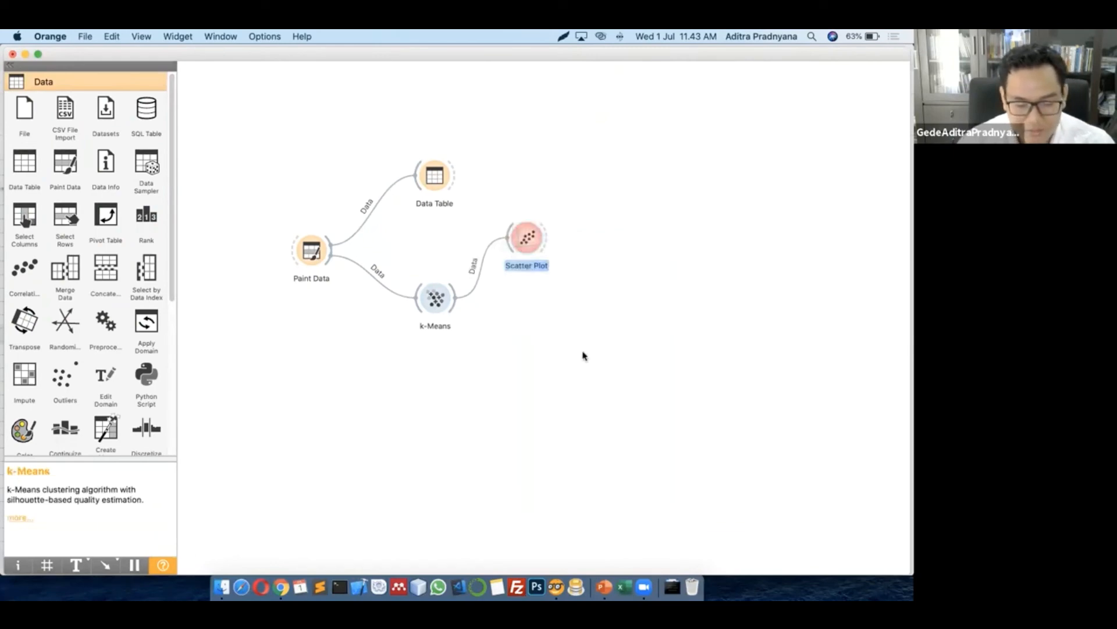
View the Scatter Plot showing the 41 painted points coloured into clusters C1–C3, then close it
double_click(527, 238)
drag(451, 92, 390, 98)
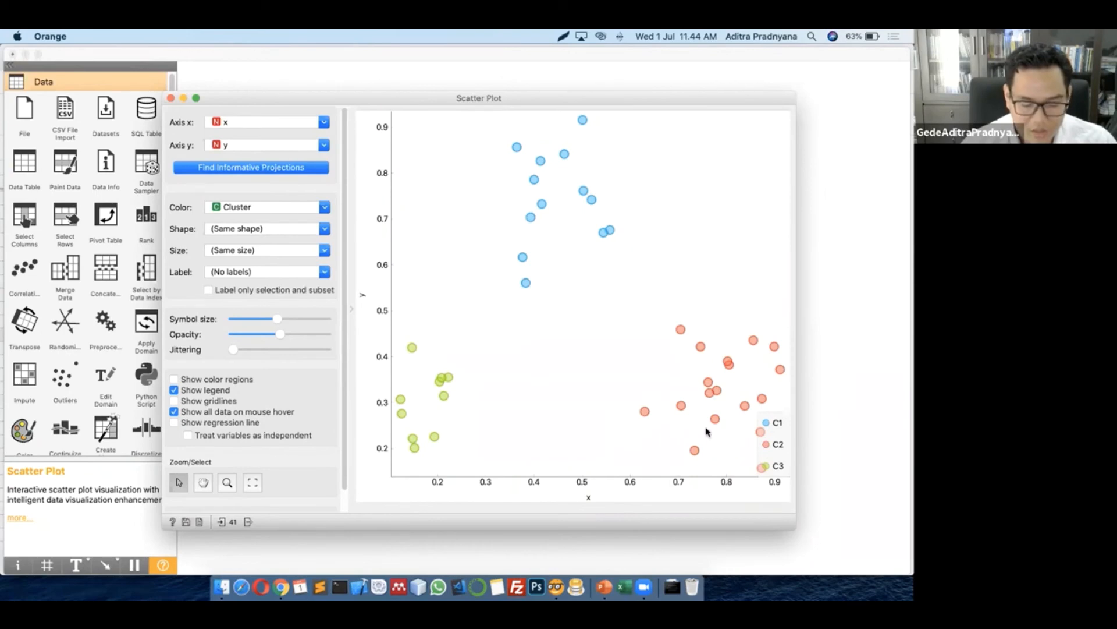
click(171, 99)
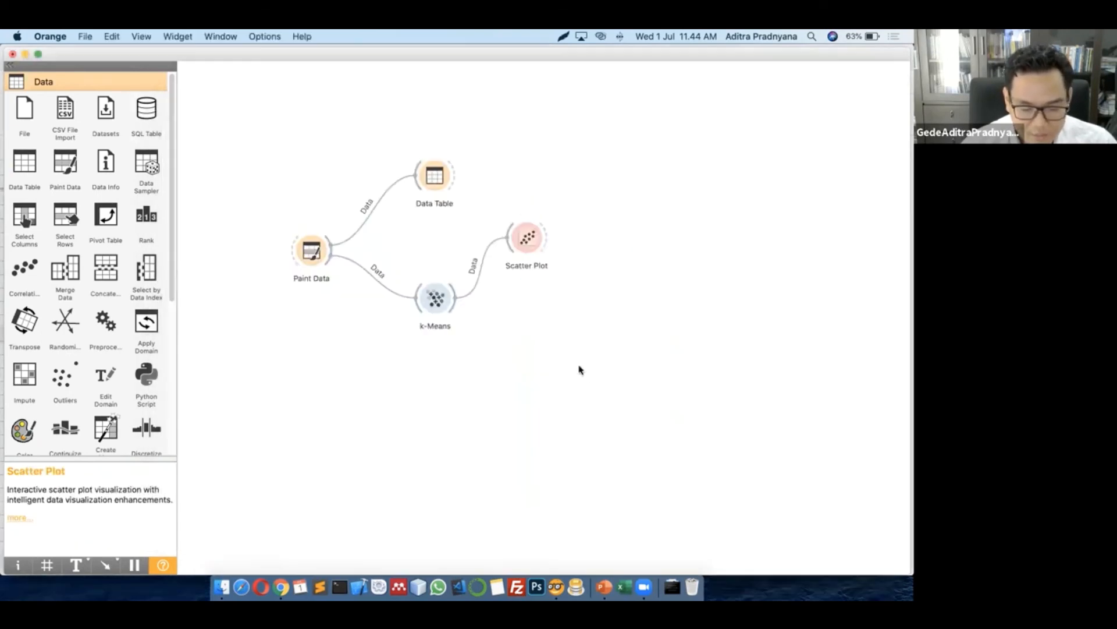
Set k-Means to 4 fixed clusters
double_click(435, 297)
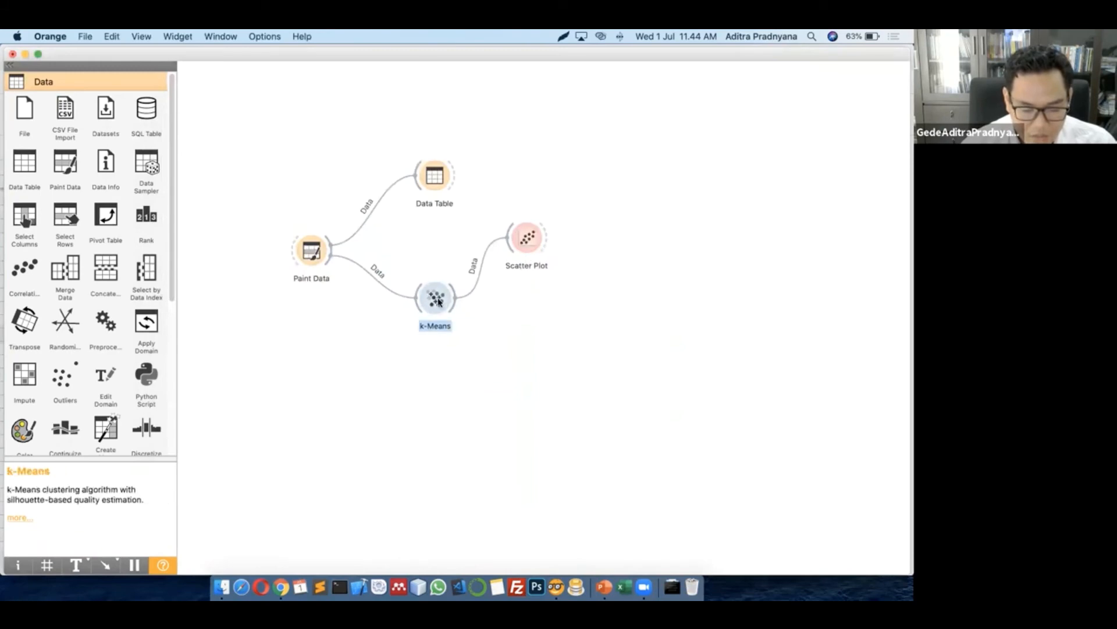
click(465, 186)
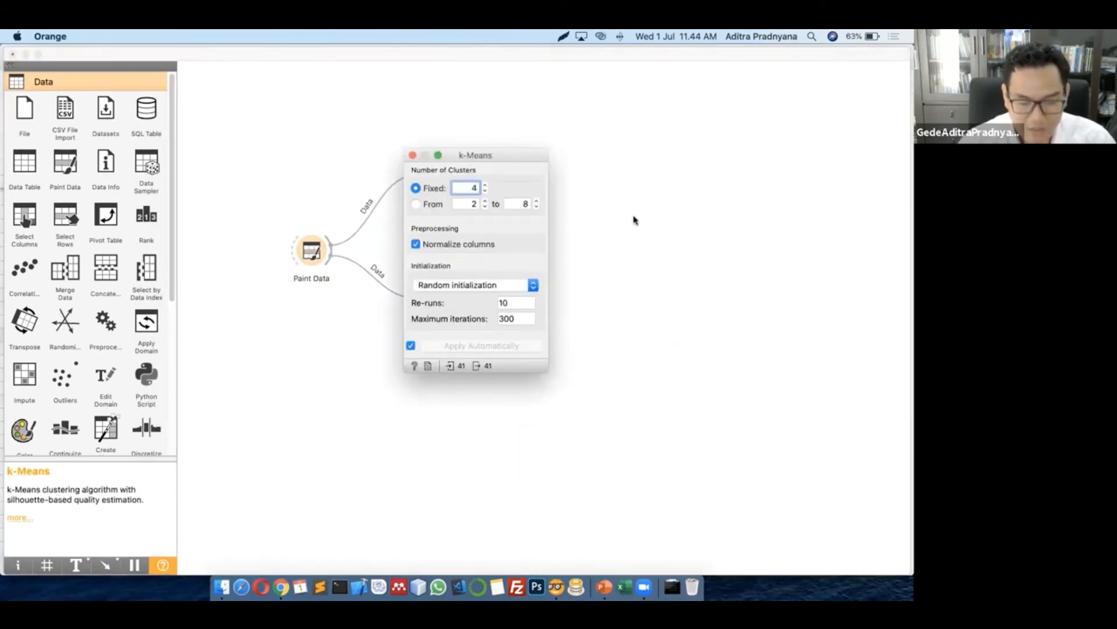
key(super+w)
Check the Scatter Plot shows four groups C1–C4, then start a new link from k-Means
click(529, 243)
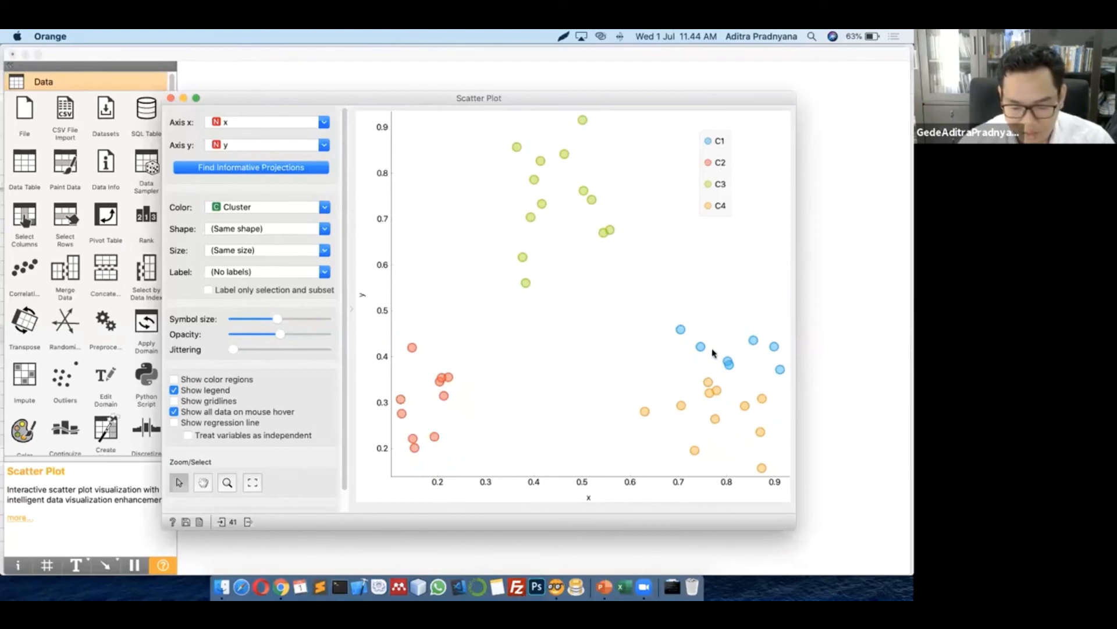
click(171, 98)
drag(456, 307, 544, 336)
Add Data Table (1) after k-Means, browse its 41 rows of Cluster and Silhouette values, then nudge the node
click(593, 344)
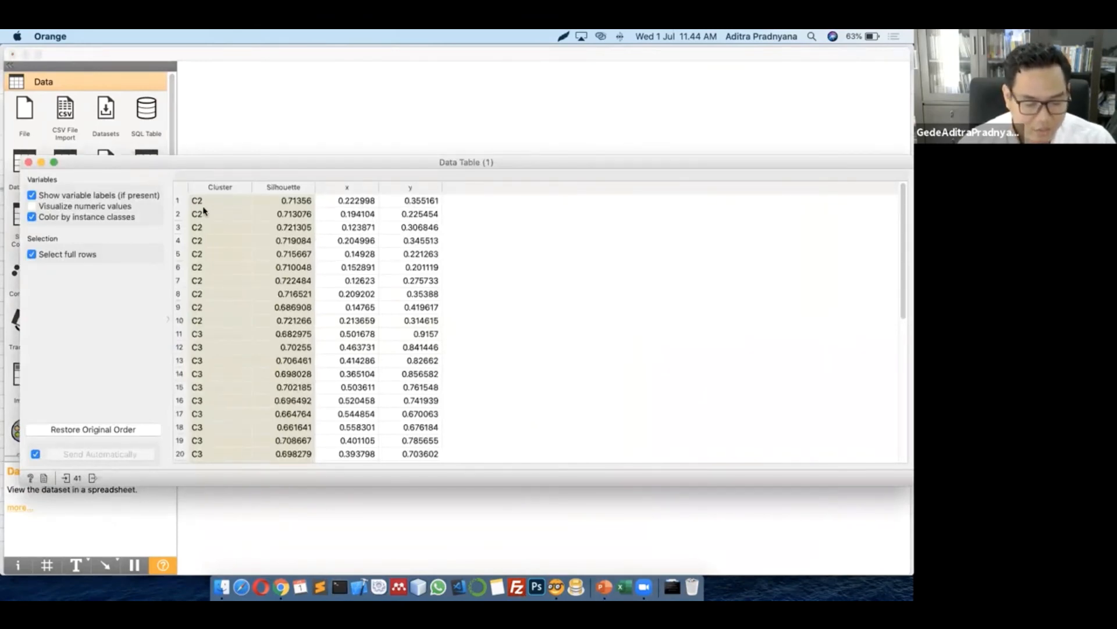
scroll(370, 327, down, 7)
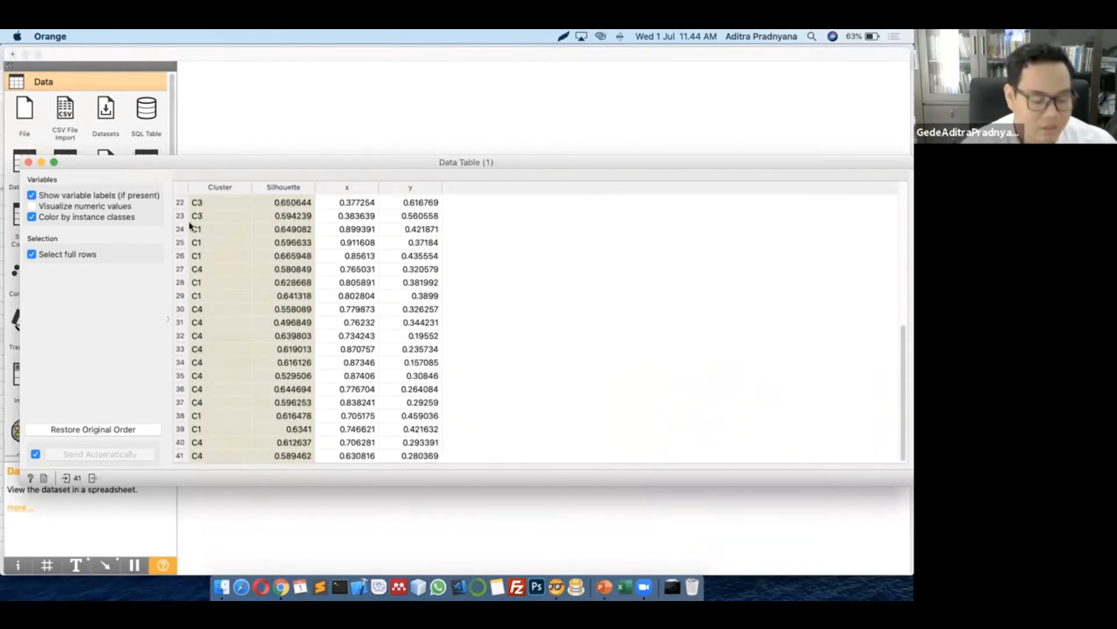
click(27, 163)
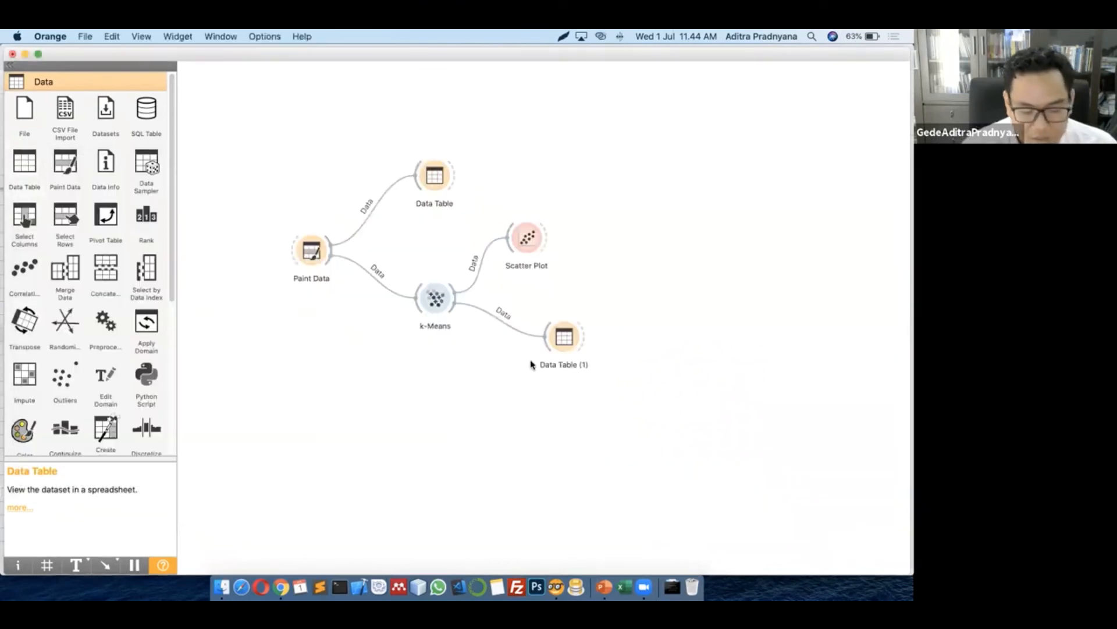
click(550, 344)
drag(549, 345, 555, 334)
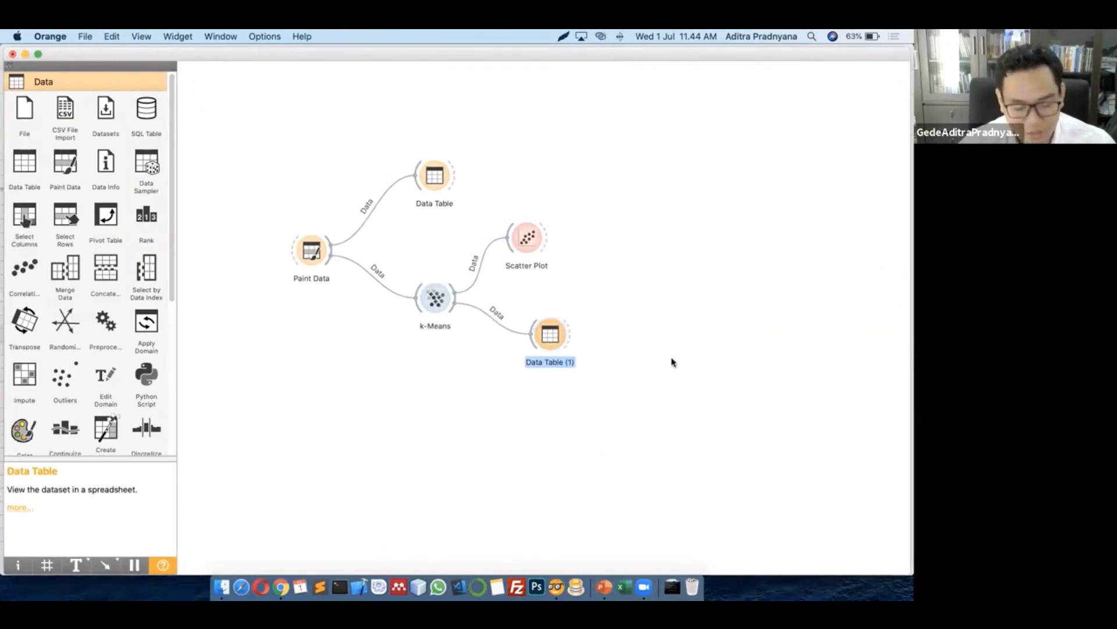
Switch k-Means to try 2 to 8 clusters; it picks 3 with silhouette 0.725
double_click(435, 299)
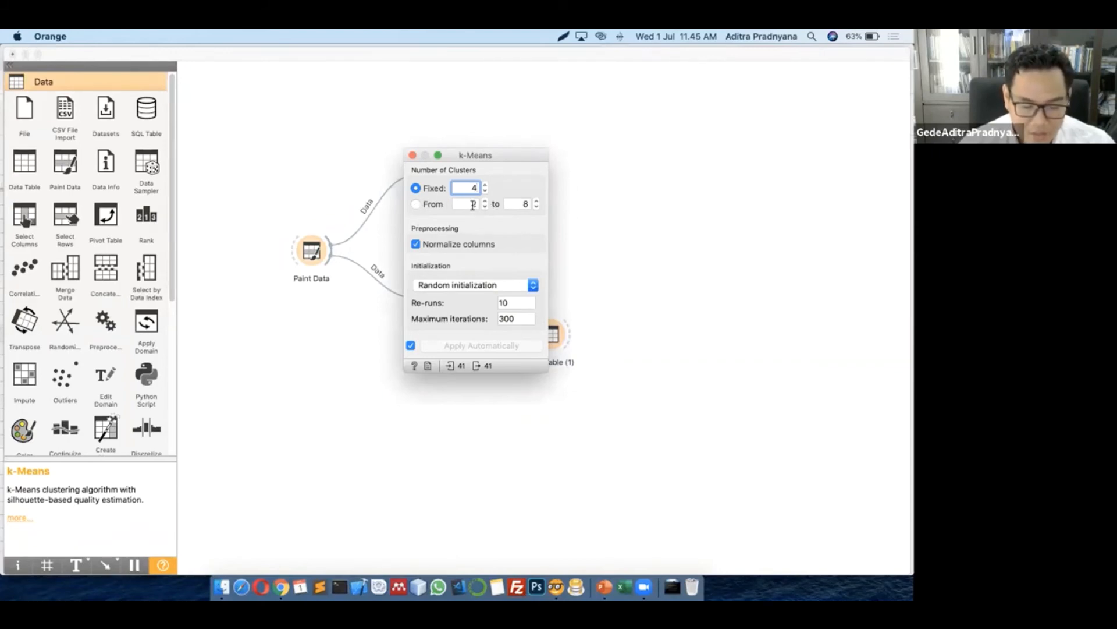
click(414, 204)
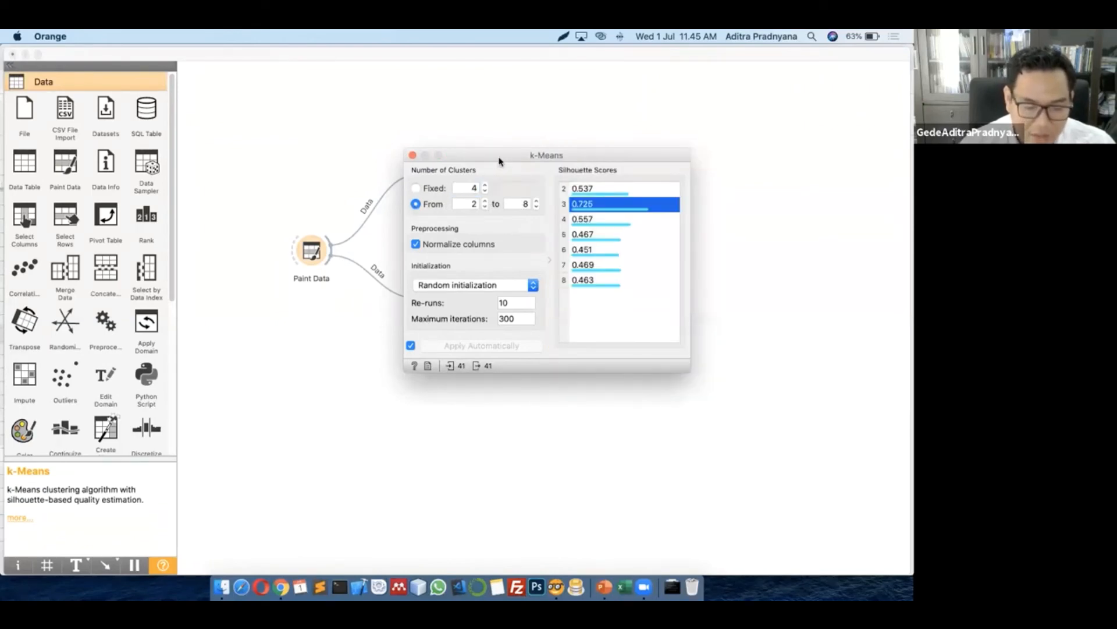
drag(500, 156, 454, 178)
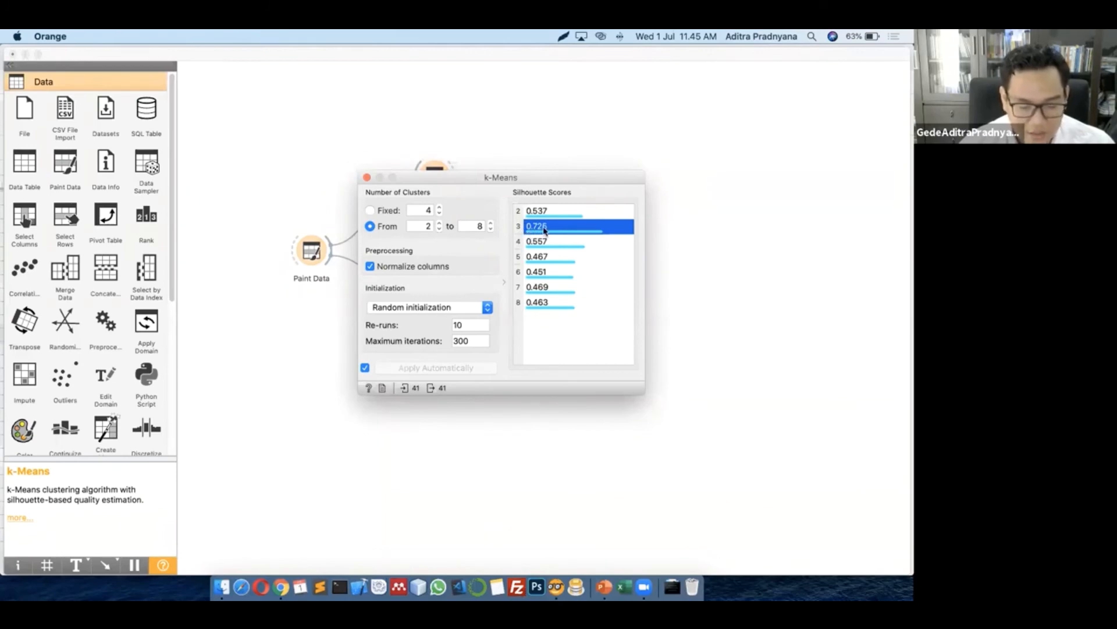
drag(465, 181, 447, 213)
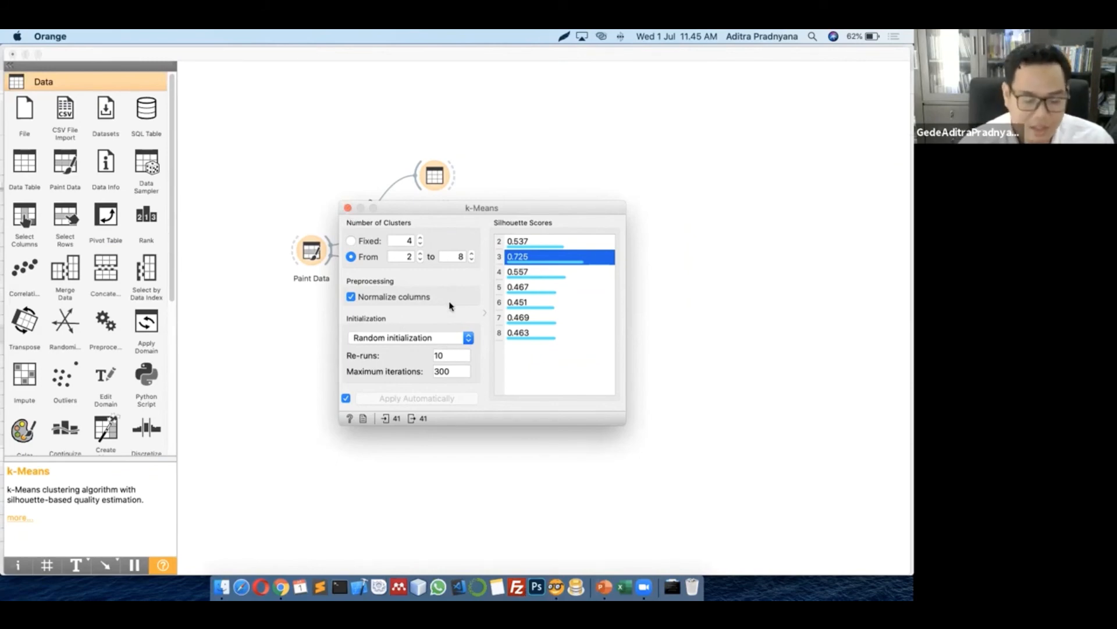
click(348, 208)
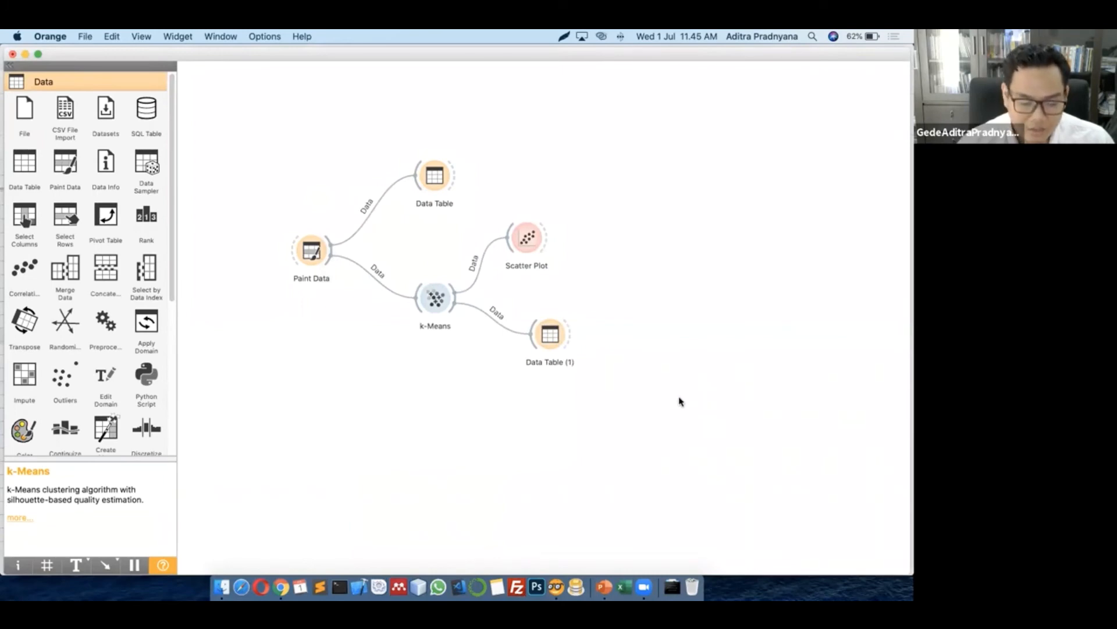
click(434, 304)
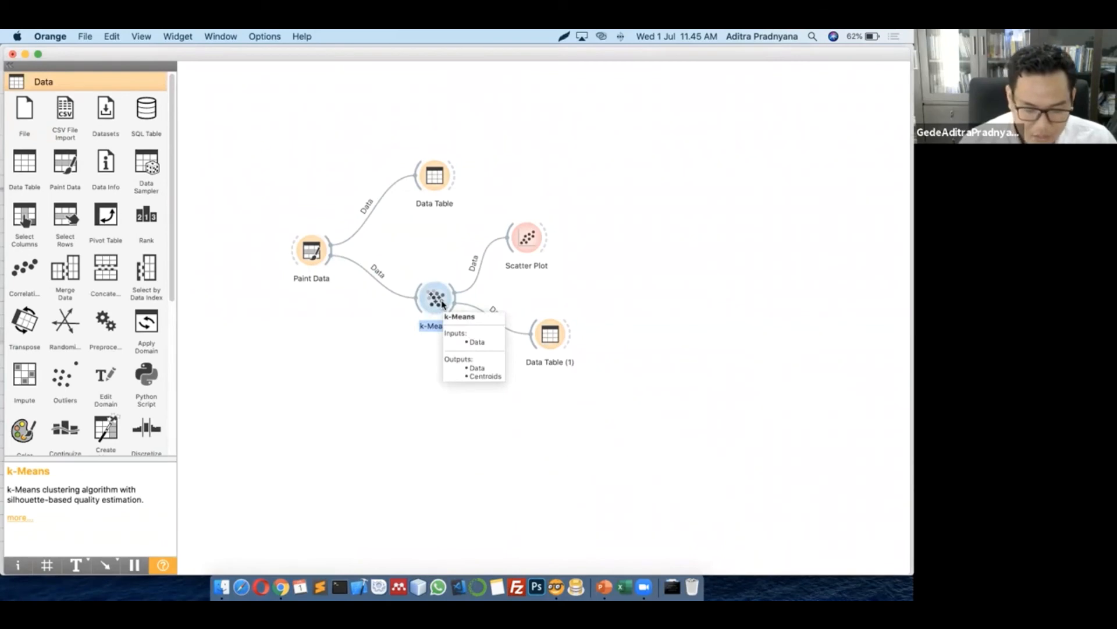
Move the k-Means node up level with Paint Data
click(393, 395)
drag(435, 307, 430, 268)
click(393, 379)
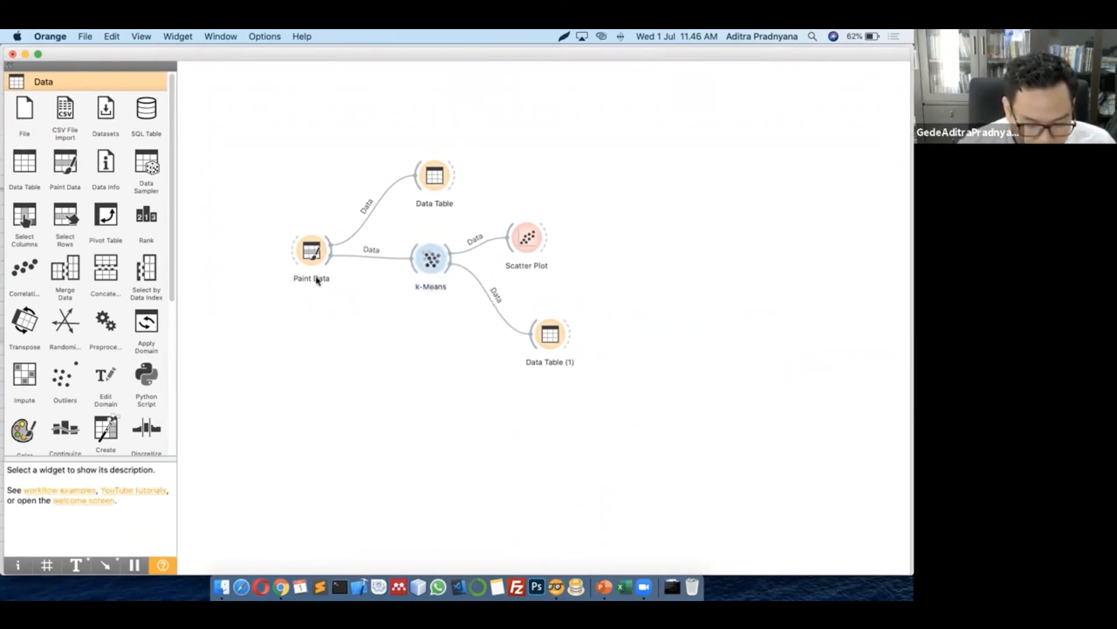
Connect an Interactive k-Means widget to Paint Data's output and position it below
mouse_move(330, 258)
mouse_down()
mouse_move(344, 332)
mouse_move(362, 352)
mouse_up()
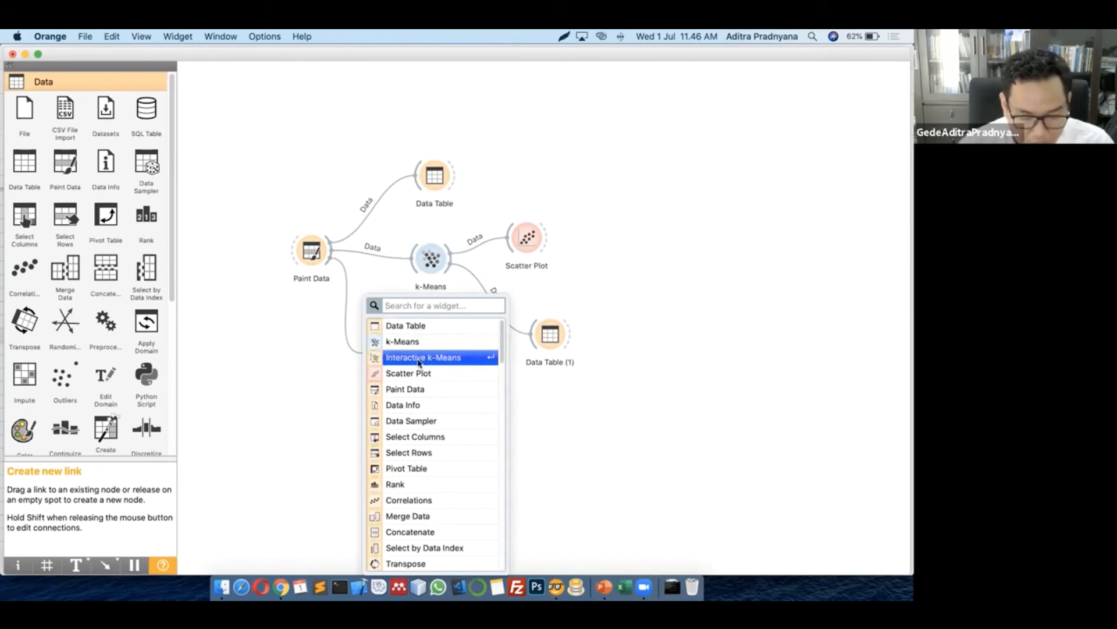
click(414, 358)
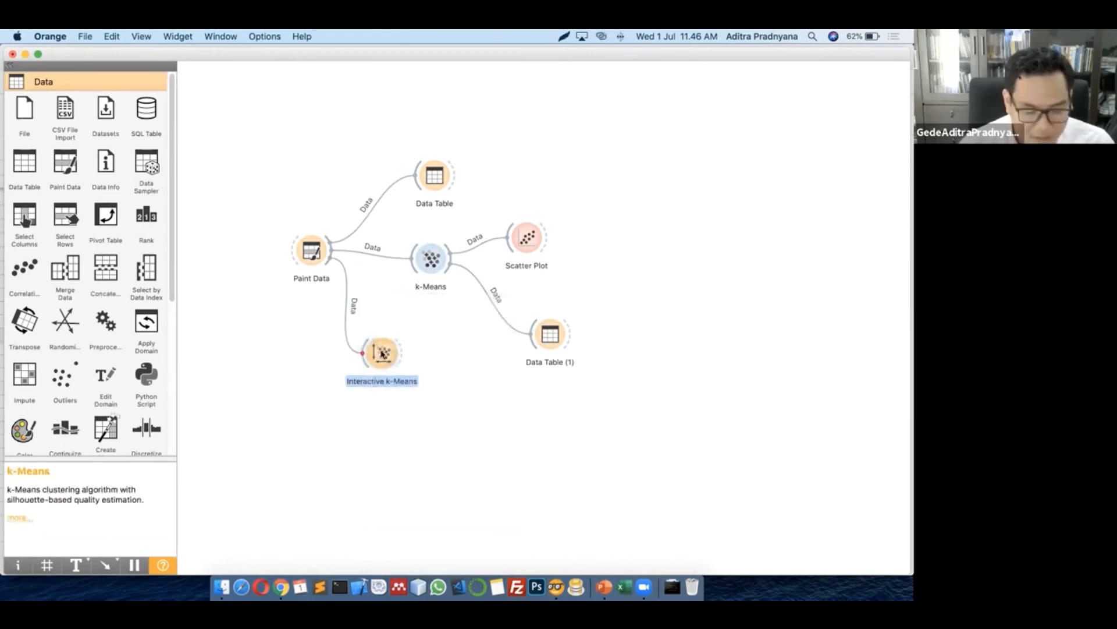
drag(386, 372, 405, 406)
click(414, 444)
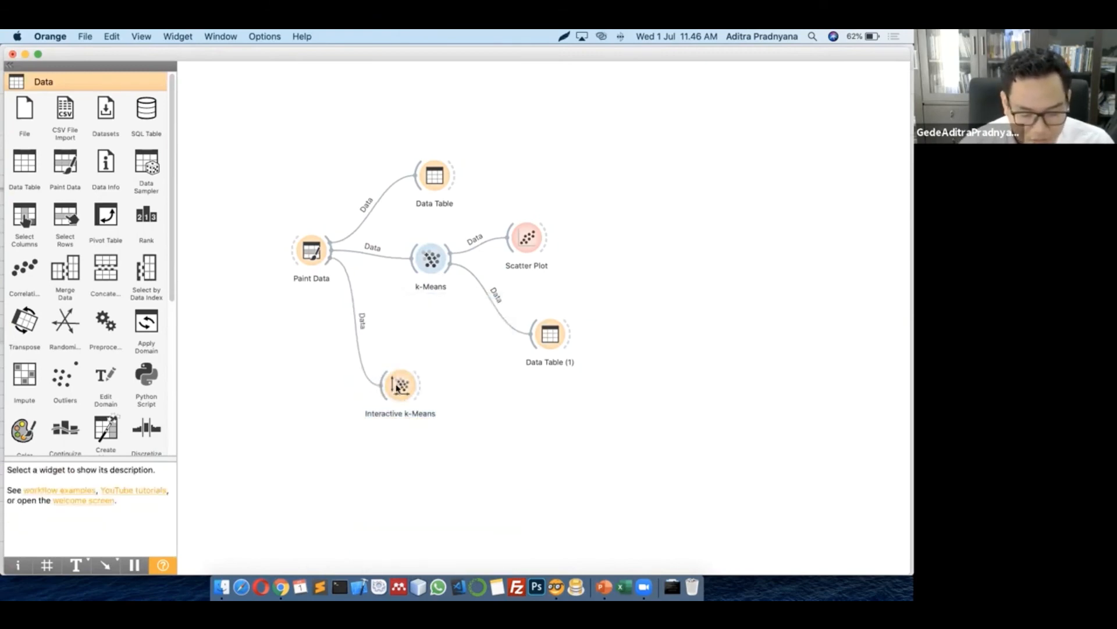
click(399, 386)
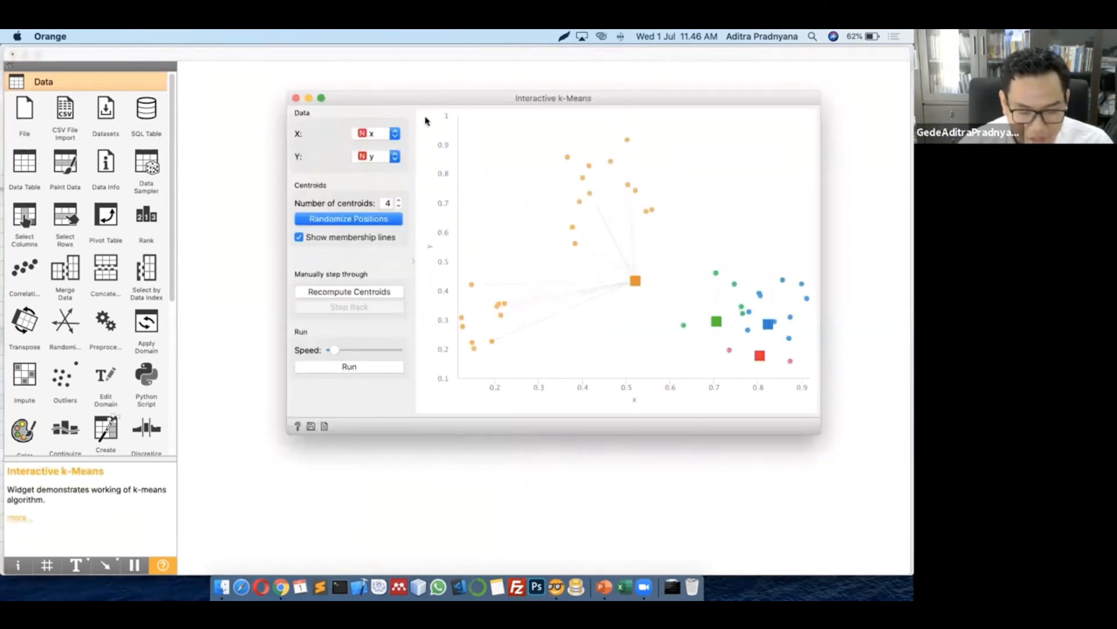
Reposition and enlarge the Interactive k-Means window for a bigger plot
drag(424, 99, 290, 84)
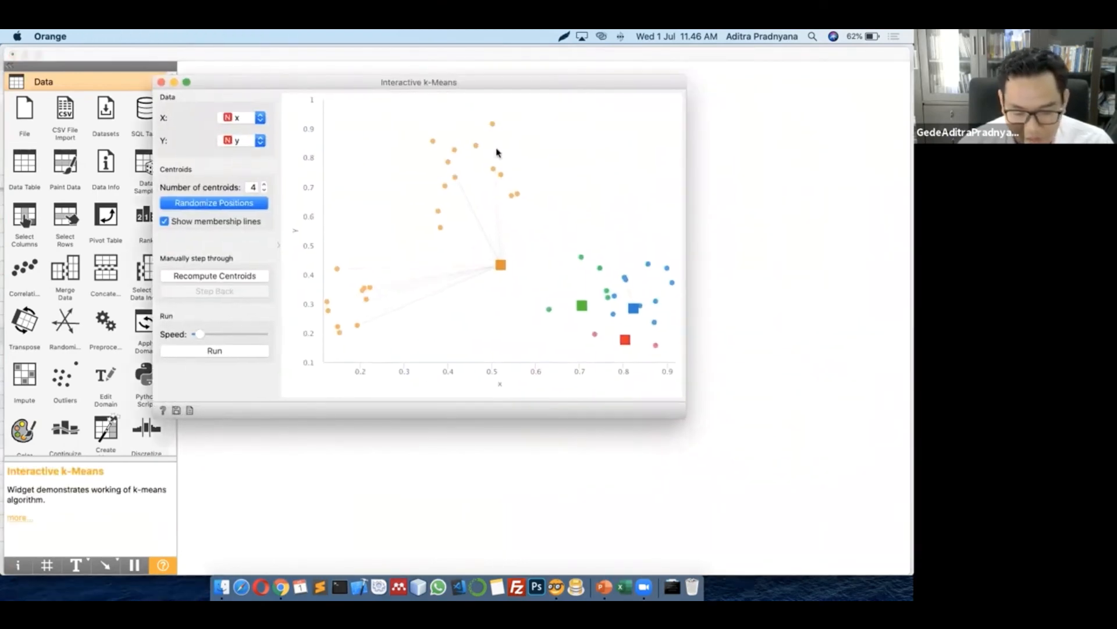
drag(694, 309, 816, 307)
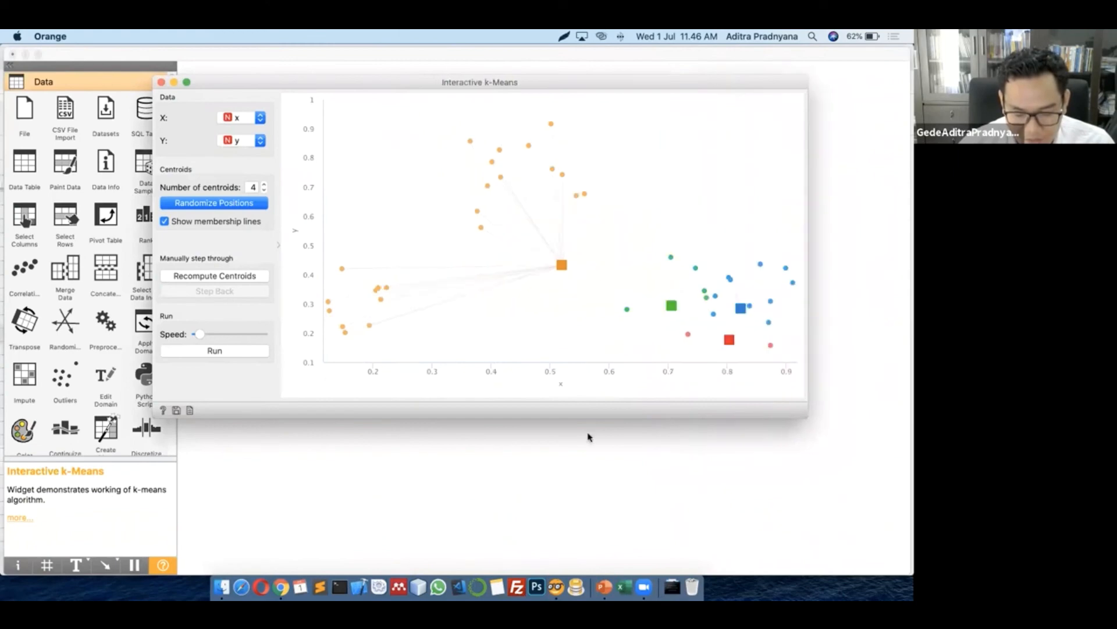
drag(584, 431, 594, 486)
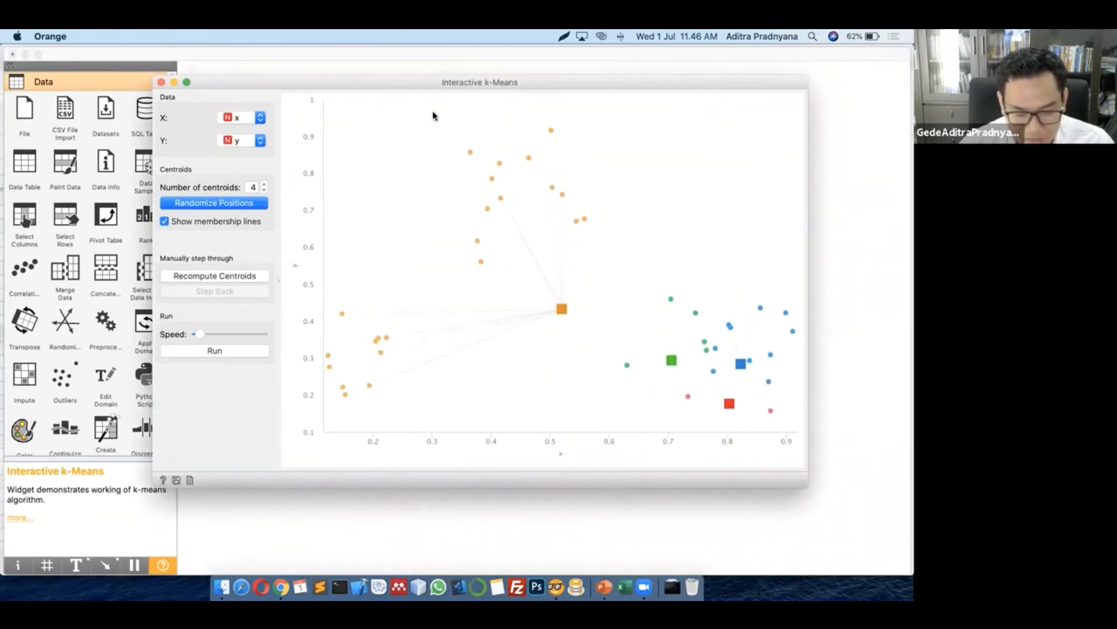
drag(381, 84, 328, 77)
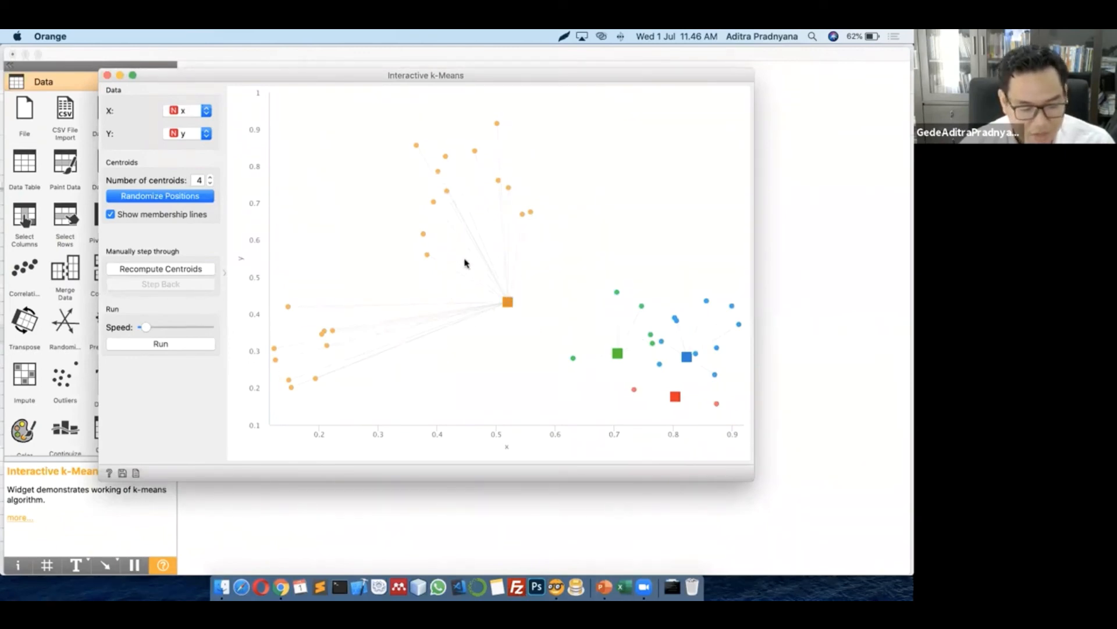
Reduce to 3 centroids and place green, red and blue near the left, top and right clusters
drag(508, 301, 345, 214)
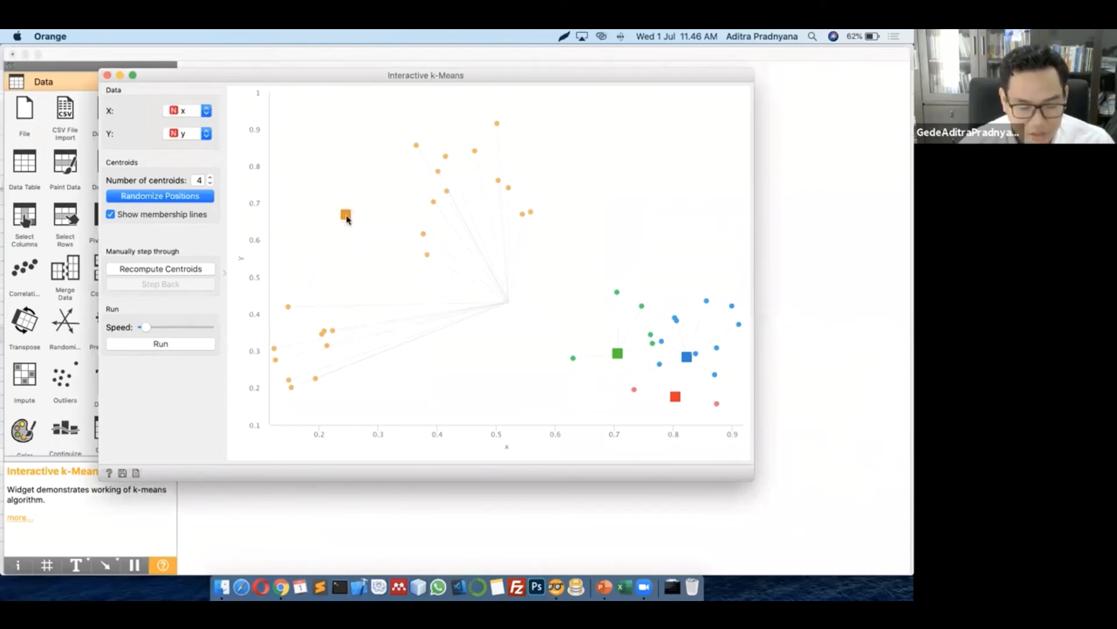
drag(610, 347, 614, 196)
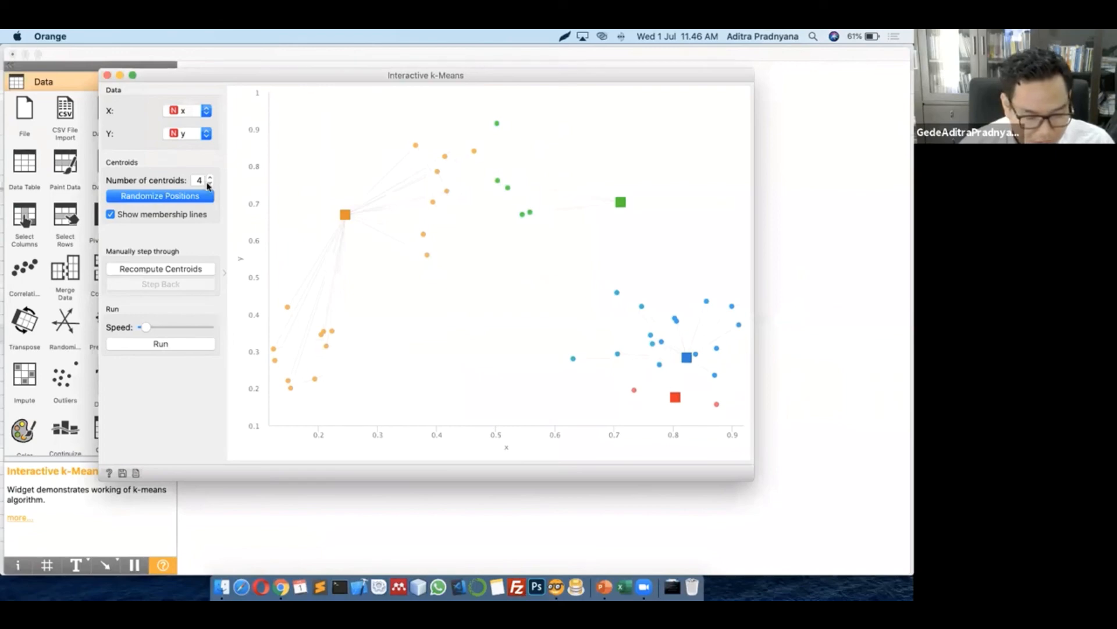
click(209, 184)
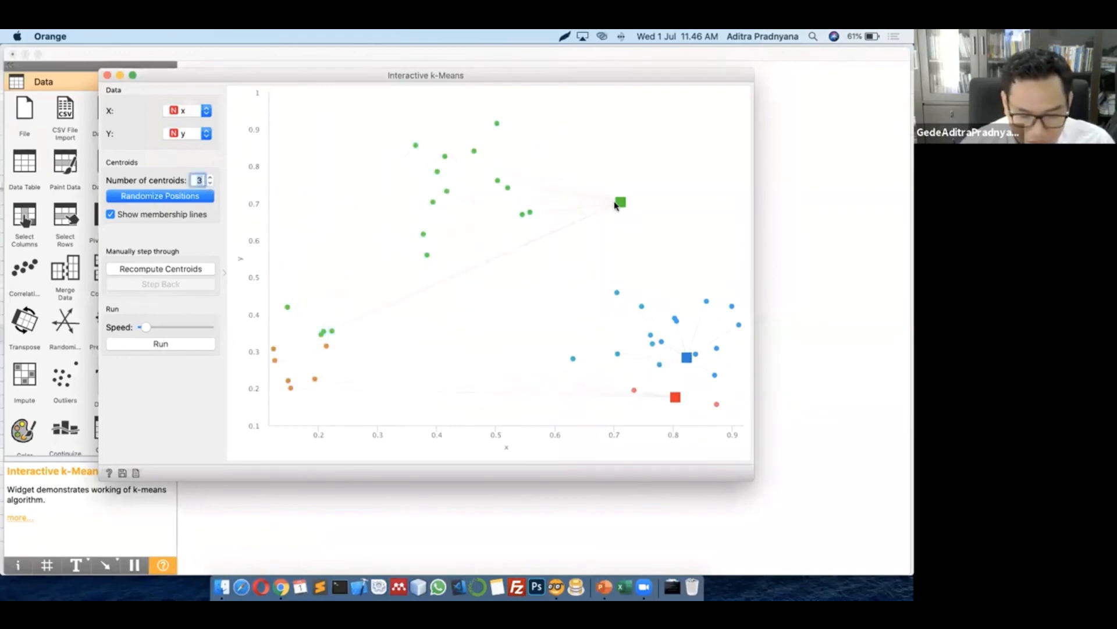
drag(619, 202, 329, 273)
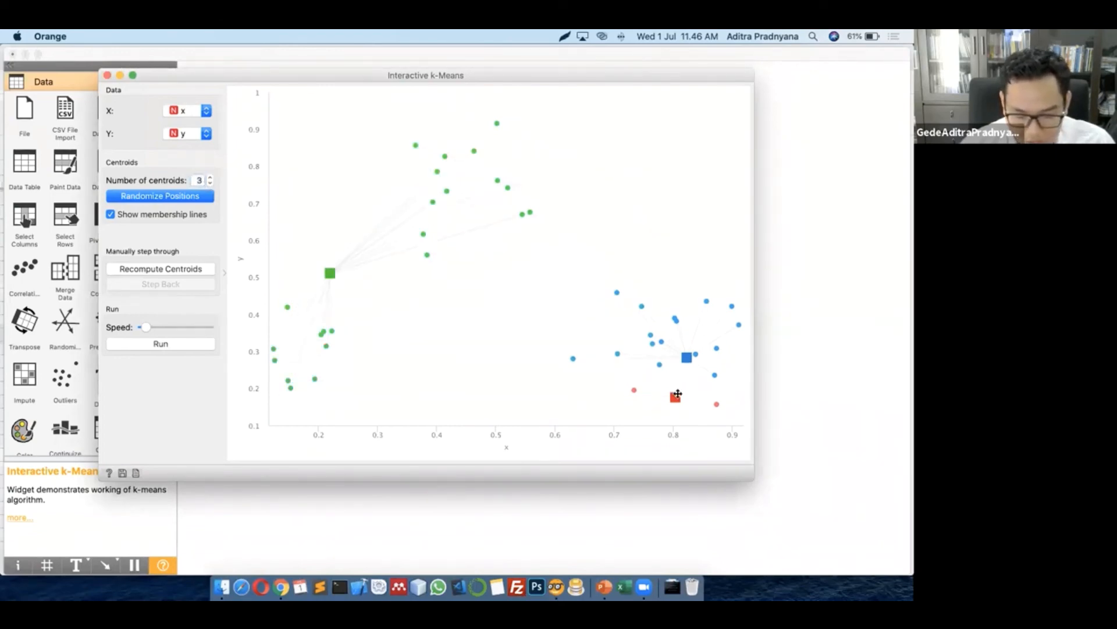
drag(675, 397, 542, 166)
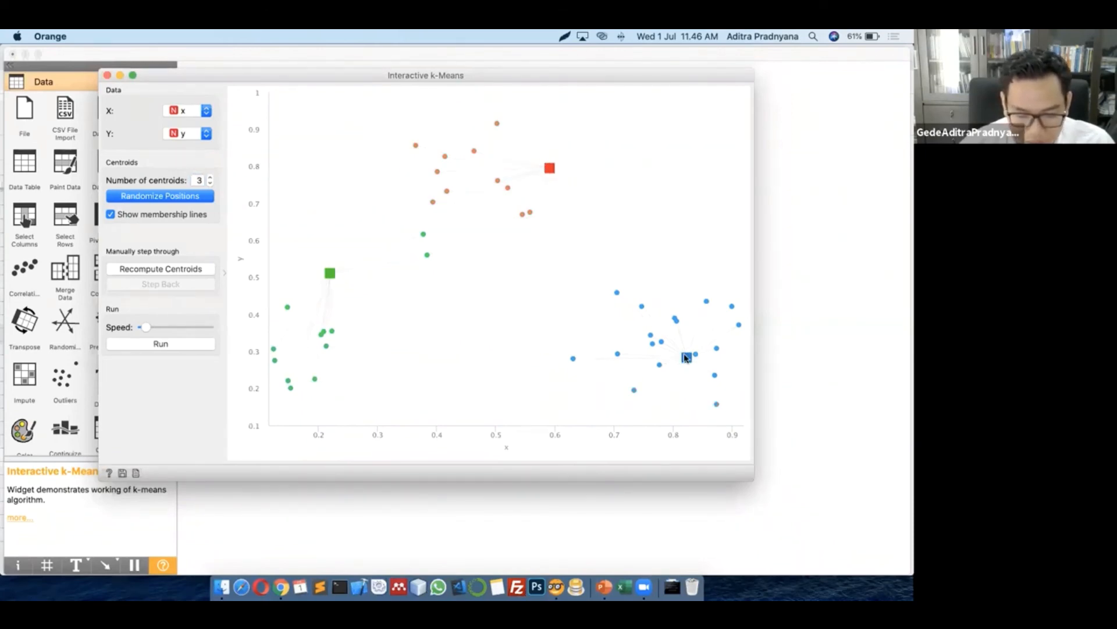
drag(686, 358, 542, 369)
drag(549, 168, 580, 167)
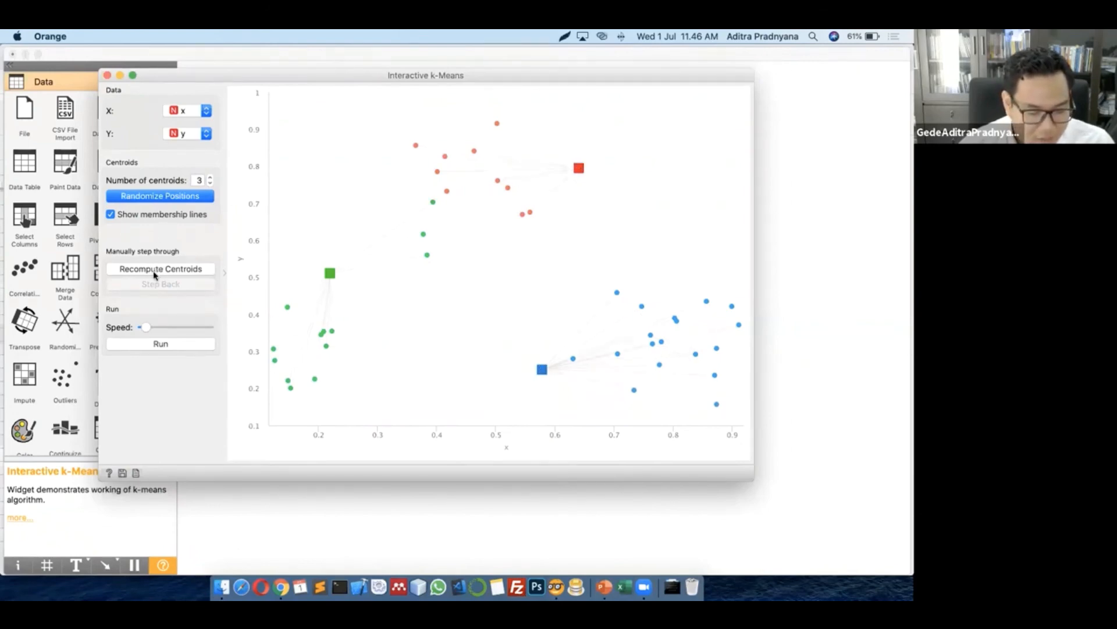
Alternate Recompute Centroids and Reassign Membership until red, green and blue centroids stop moving
click(178, 271)
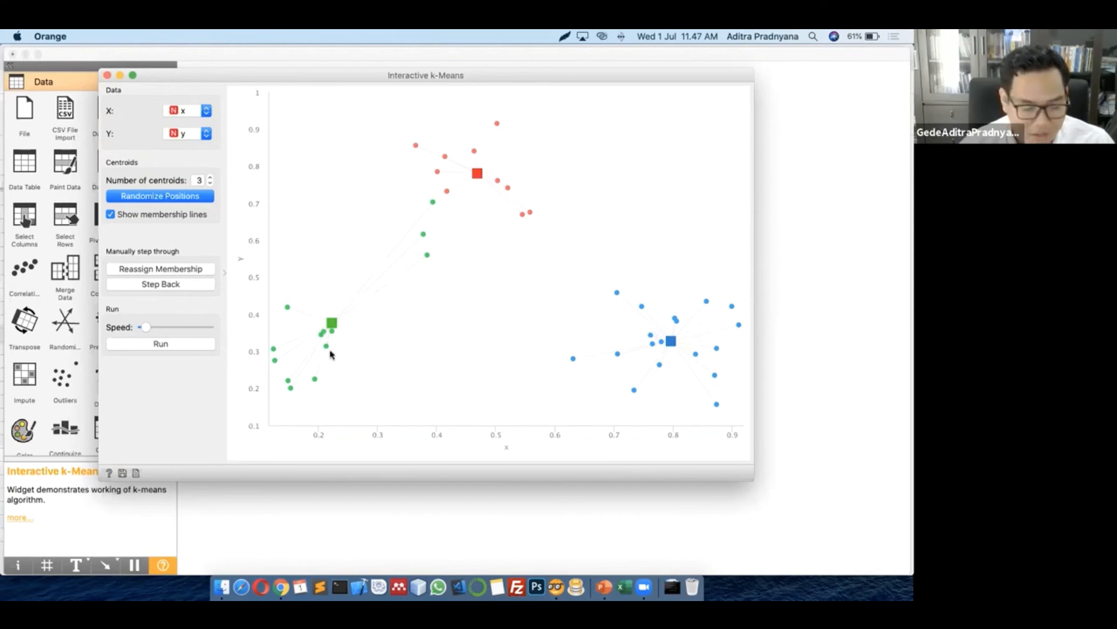
click(160, 270)
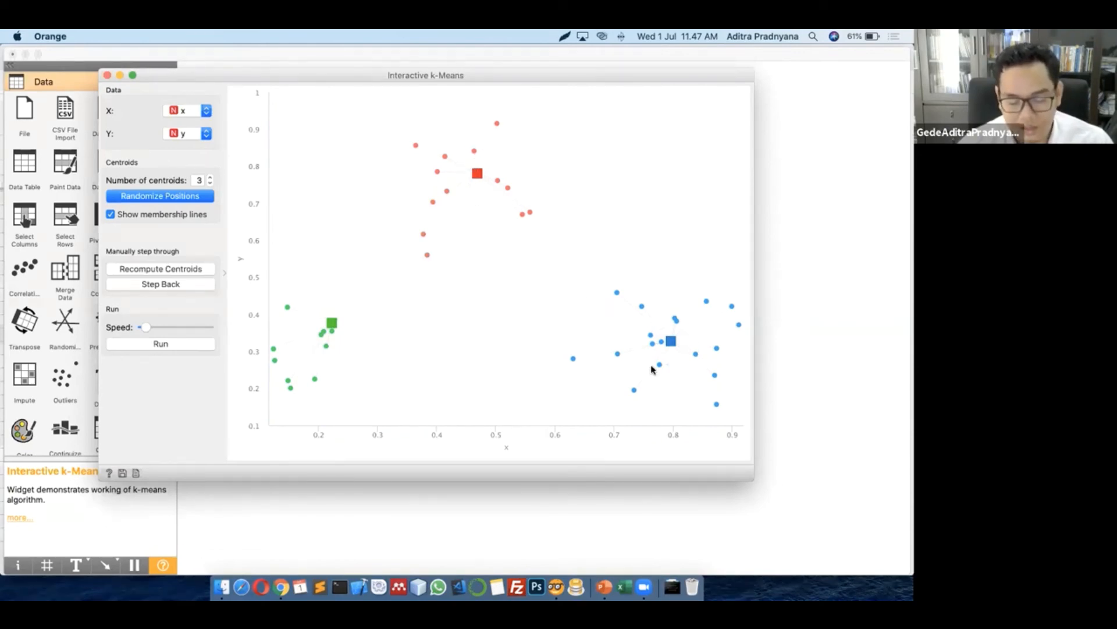
click(166, 267)
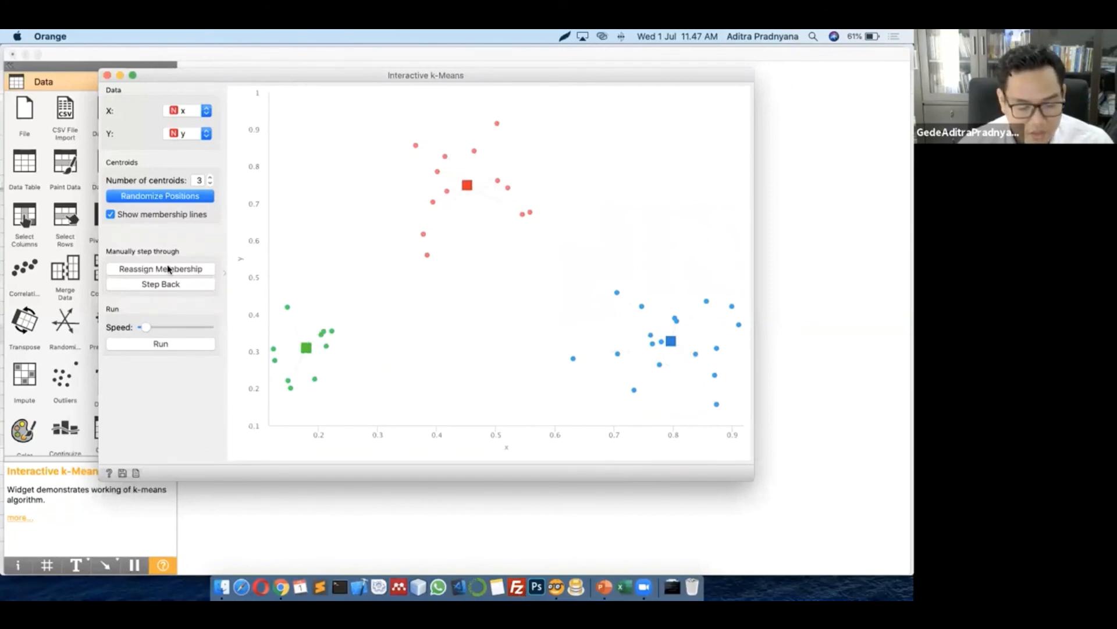
click(162, 271)
click(161, 272)
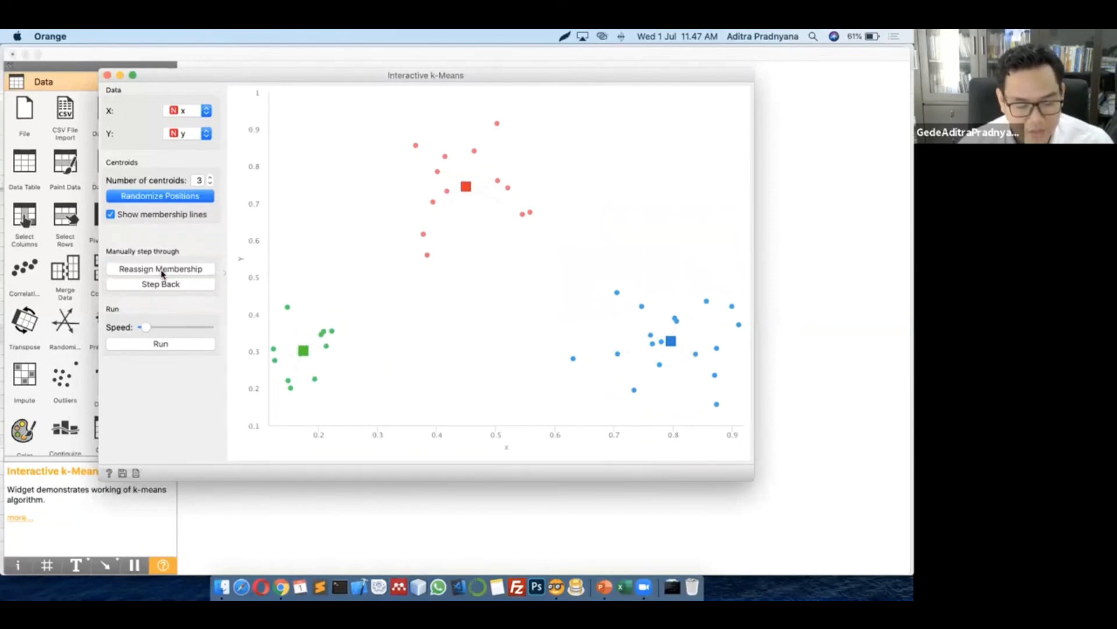
click(162, 272)
click(162, 271)
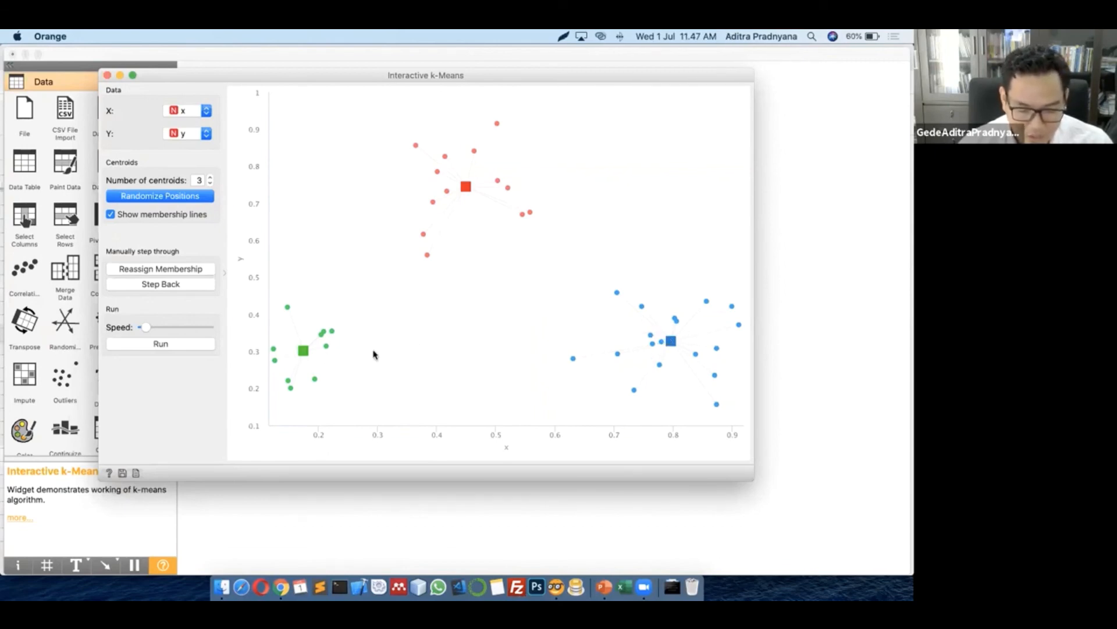
Move the green centroid into the right cluster and the blue centroid beside it
drag(373, 354, 714, 378)
drag(672, 341, 620, 329)
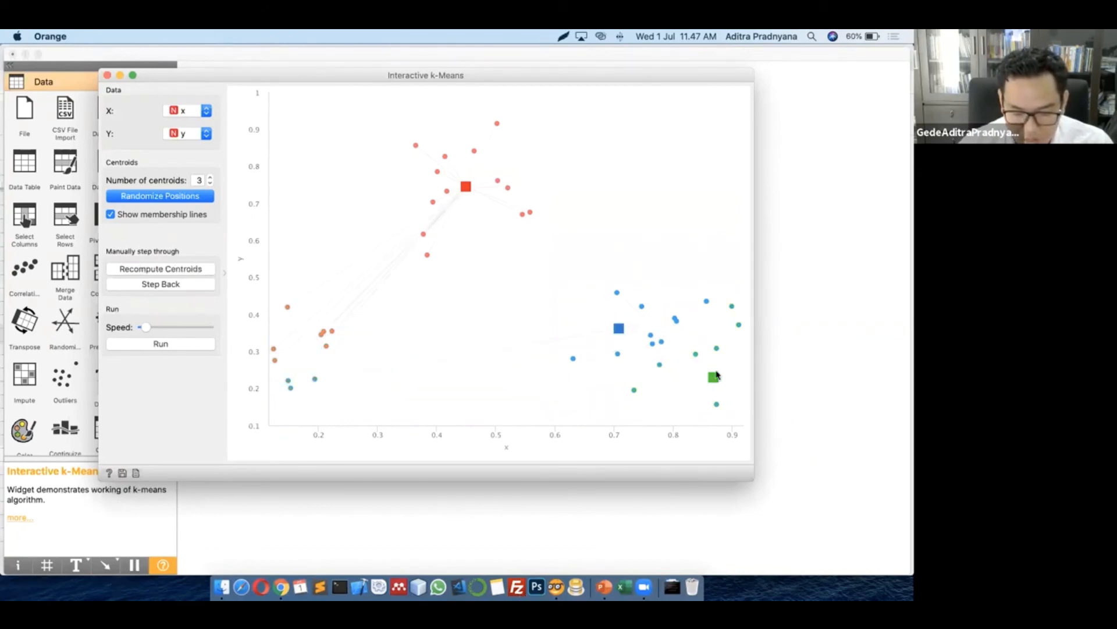
drag(714, 375, 689, 327)
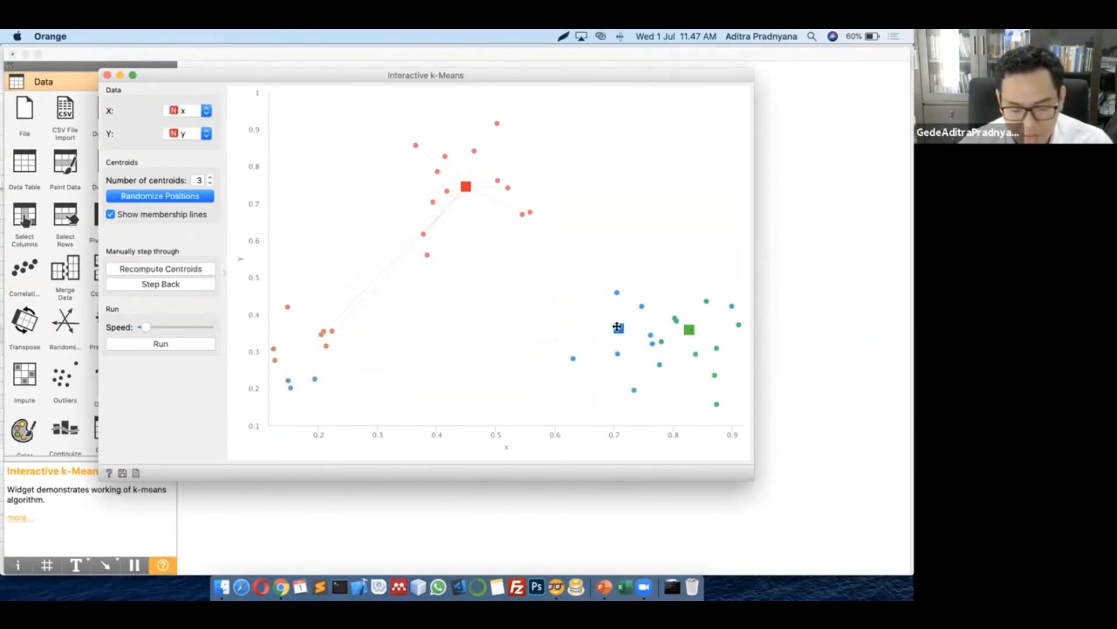
drag(619, 328, 617, 342)
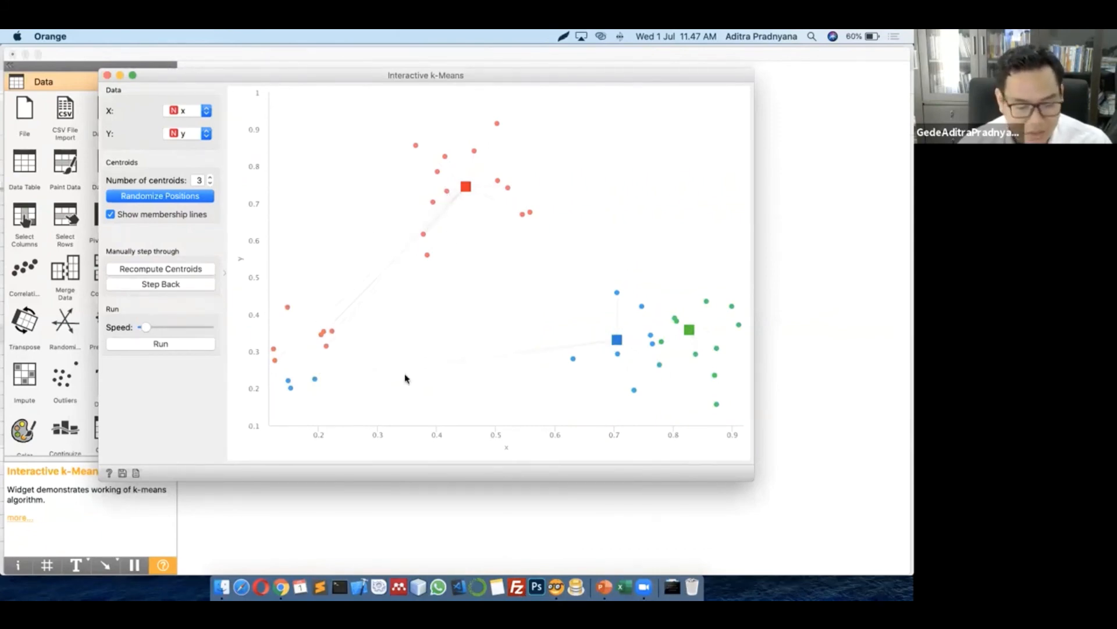
Iterate Recompute Centroids and Reassign Membership until clusters stabilise, then close Interactive k-Means
click(181, 270)
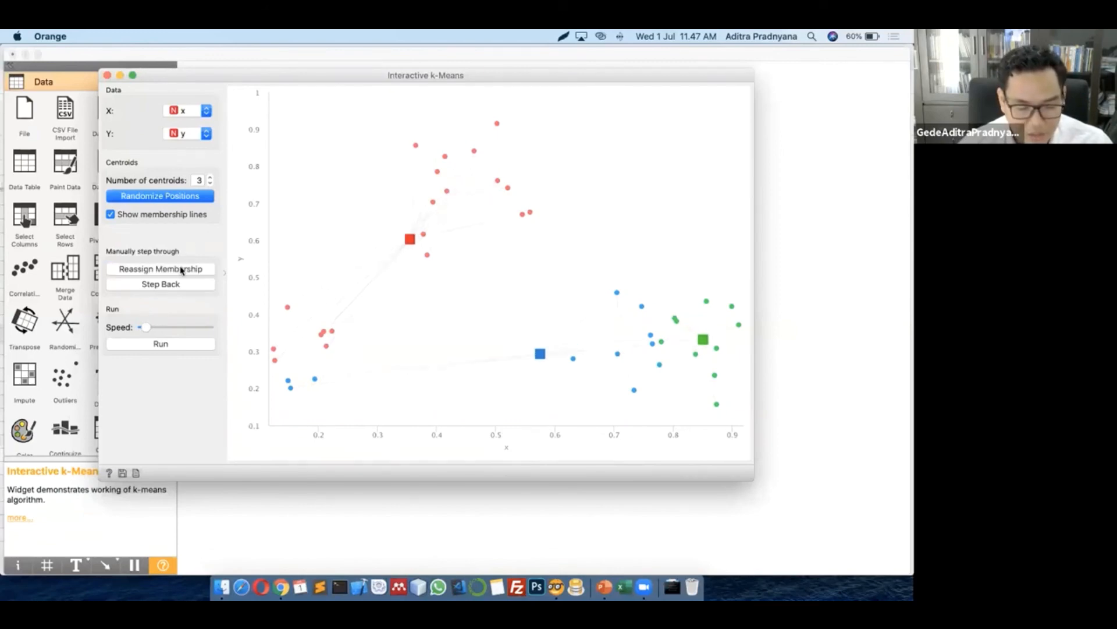
click(181, 270)
click(181, 270)
click(181, 270)
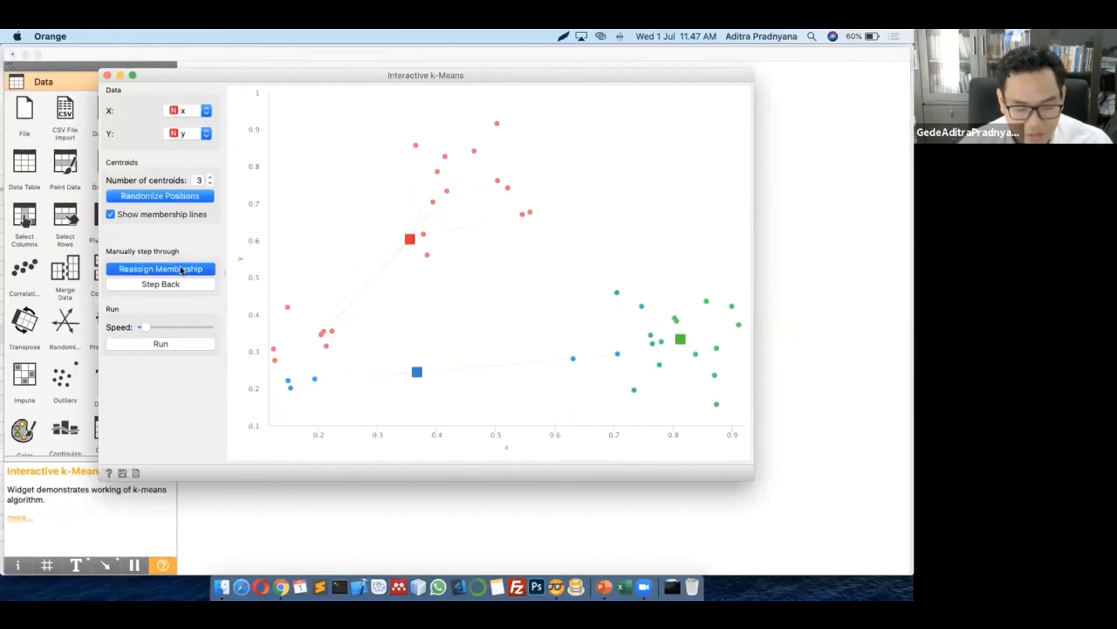
click(181, 270)
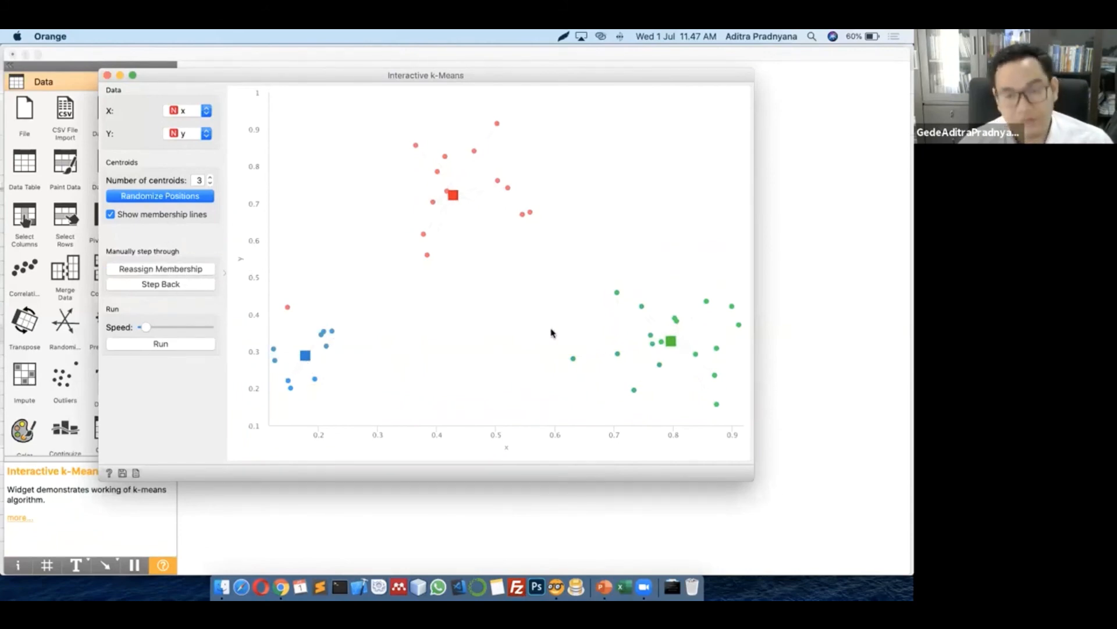
click(106, 75)
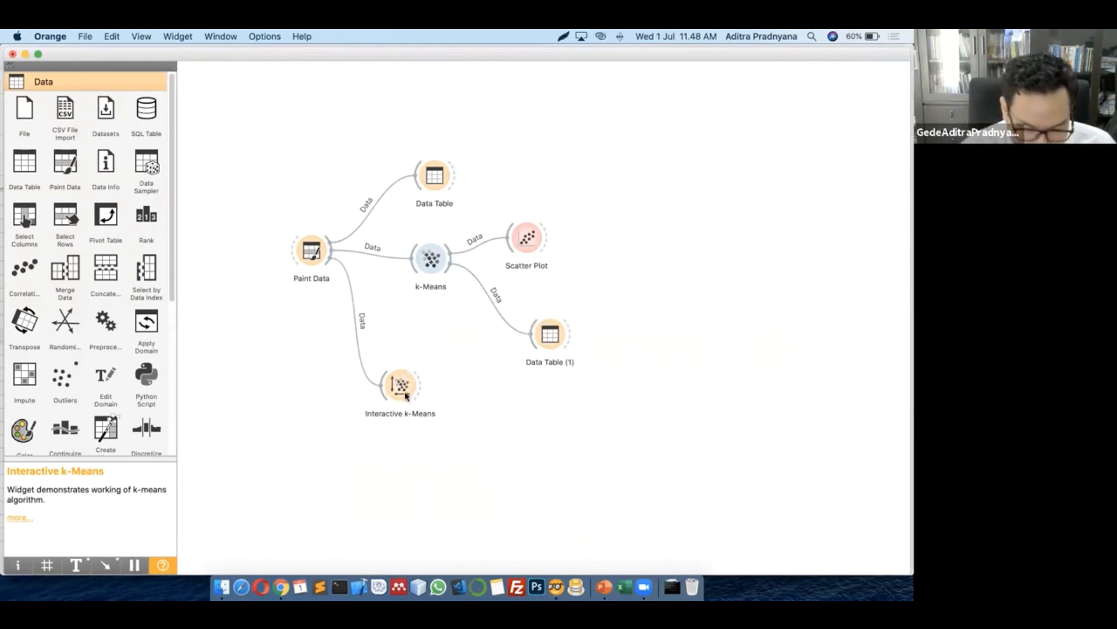
Rearrange the Interactive k-Means, Scatter Plot and Data Table (1) nodes, then select every widget
drag(407, 393, 388, 351)
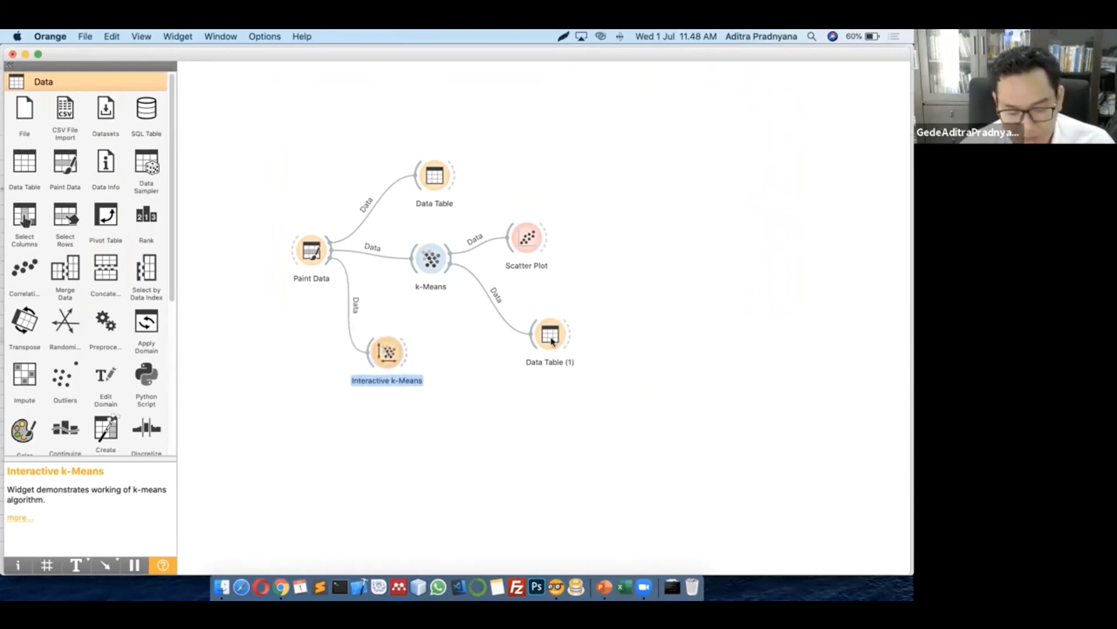
drag(552, 340, 525, 359)
click(527, 238)
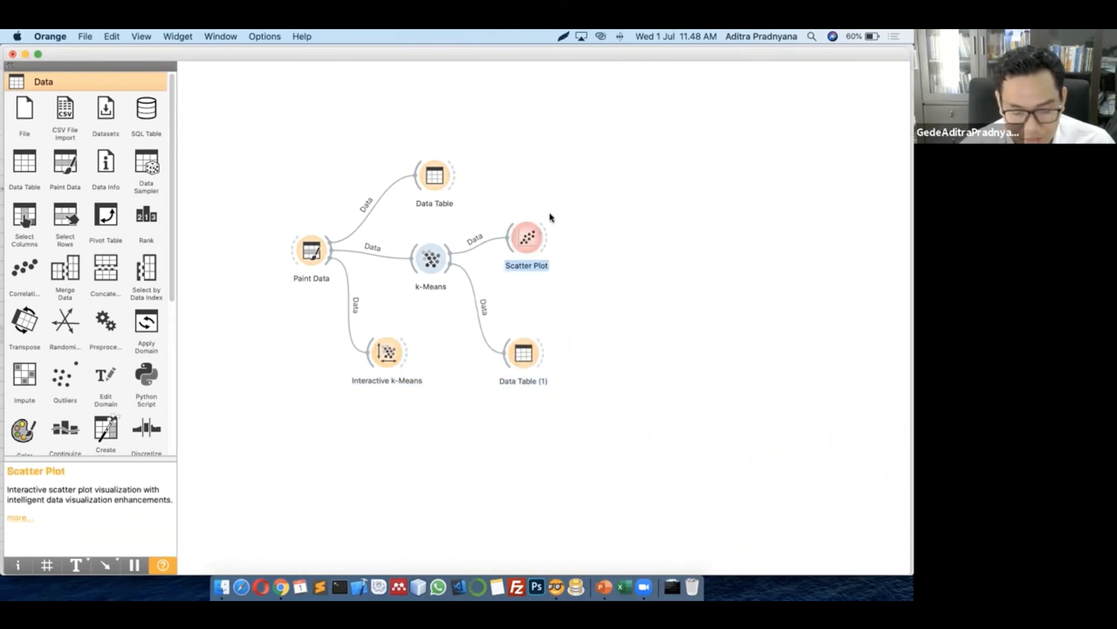
drag(527, 239, 550, 217)
drag(531, 368, 549, 339)
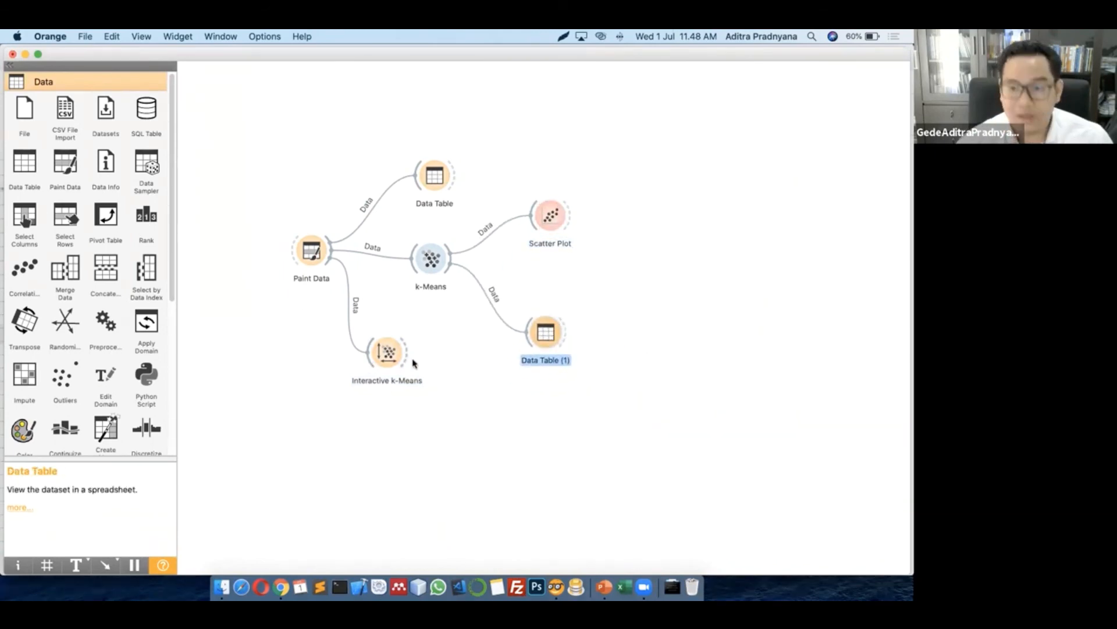
click(466, 431)
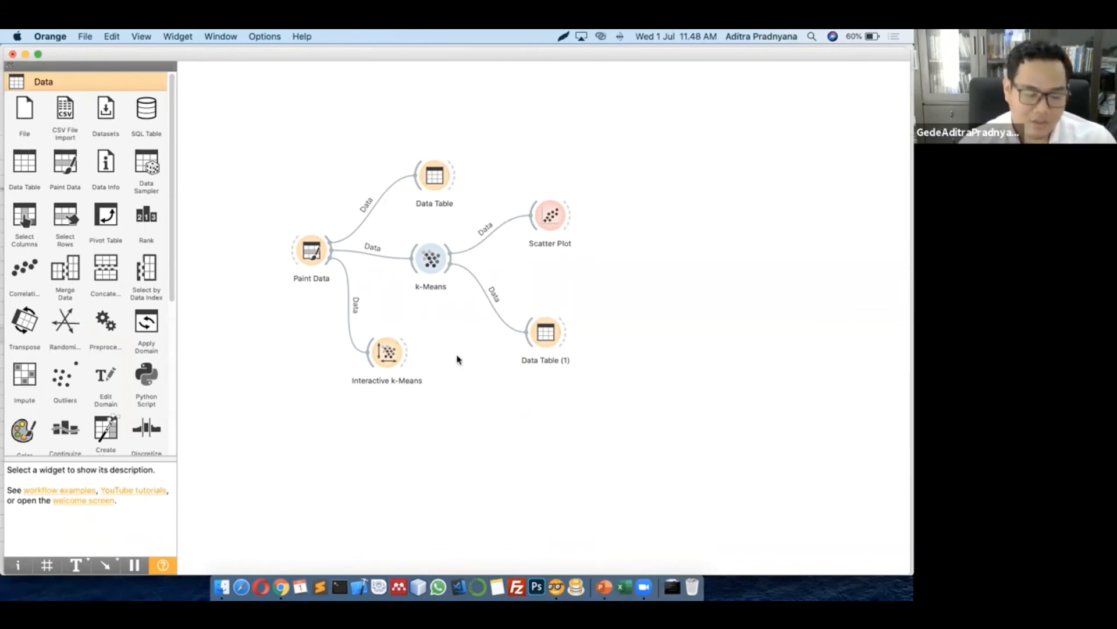
drag(643, 432, 257, 146)
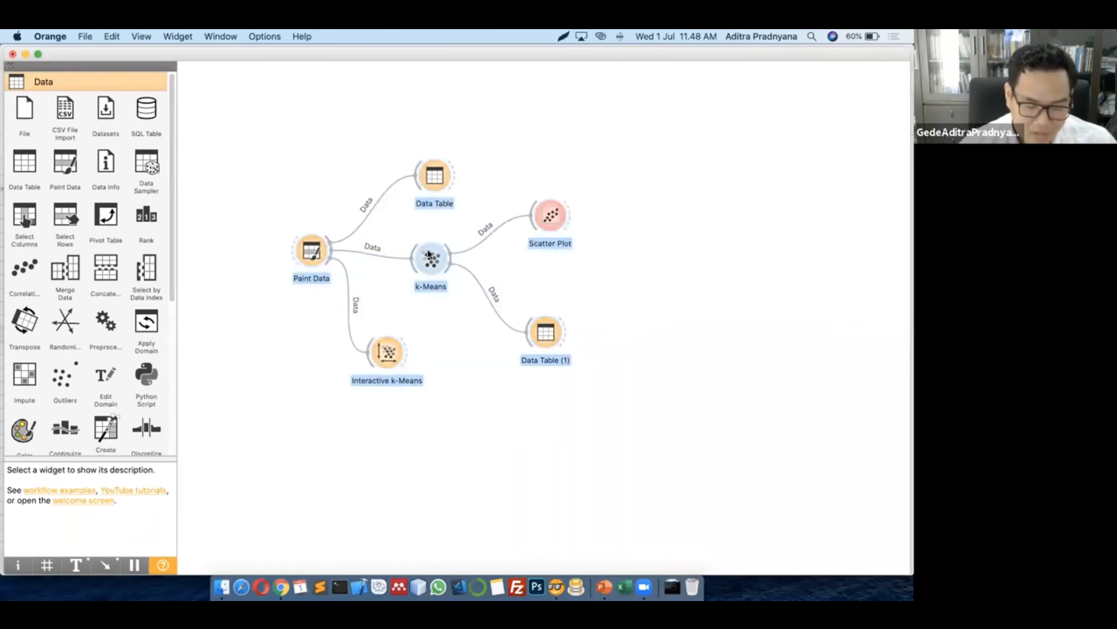
Delete the whole k-Means workflow and open 'Twitter data analytics 1.ows' from the recent files
key(BackSpace)
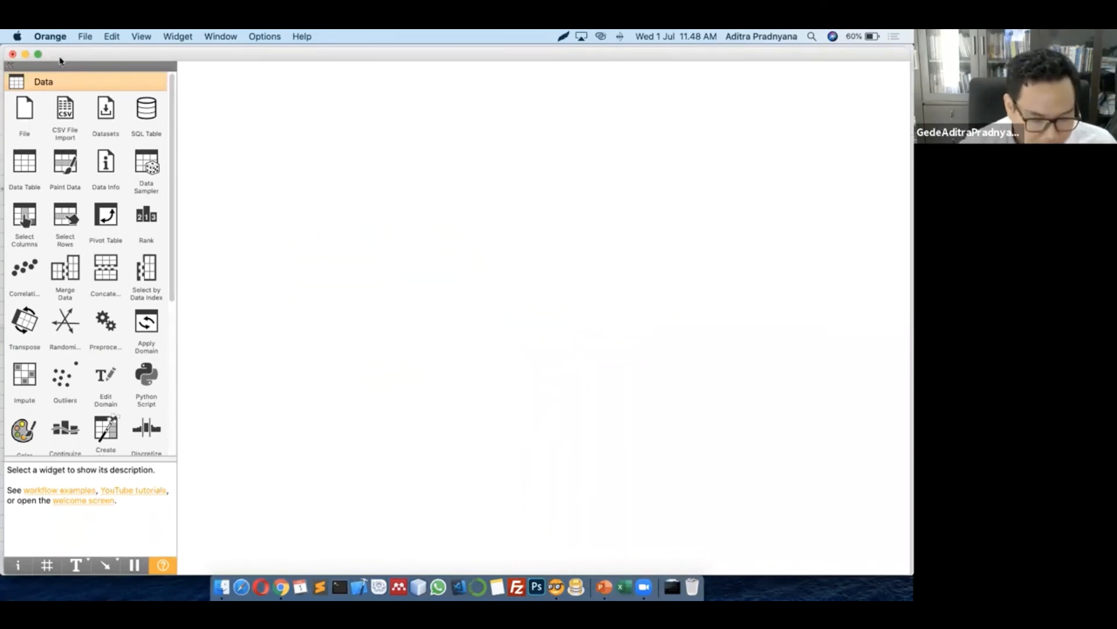
click(81, 36)
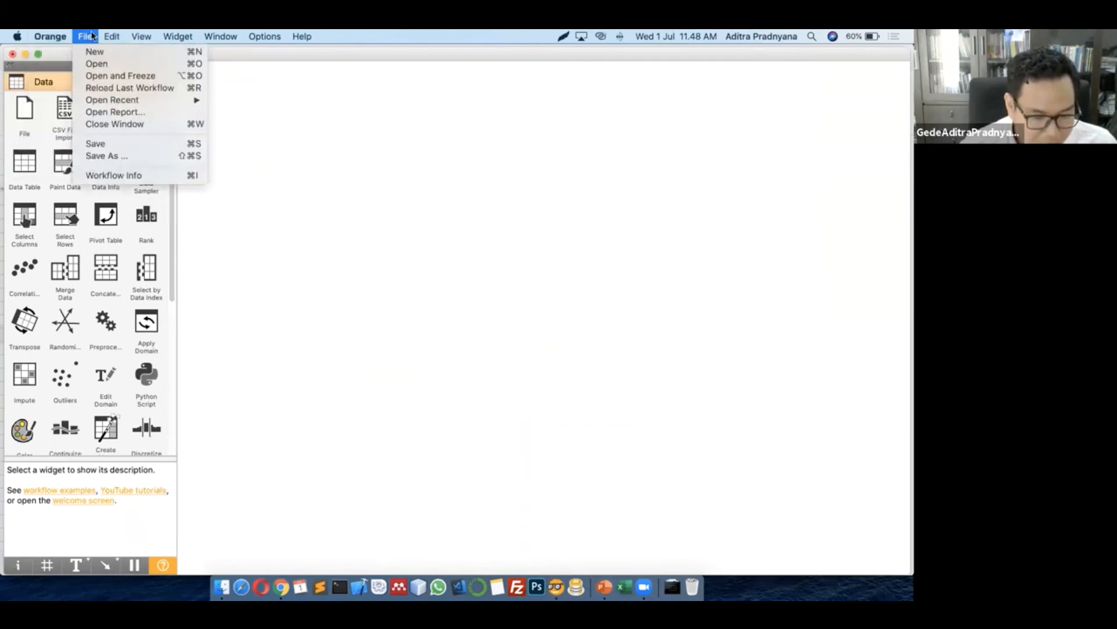
mouse_move(56, 36)
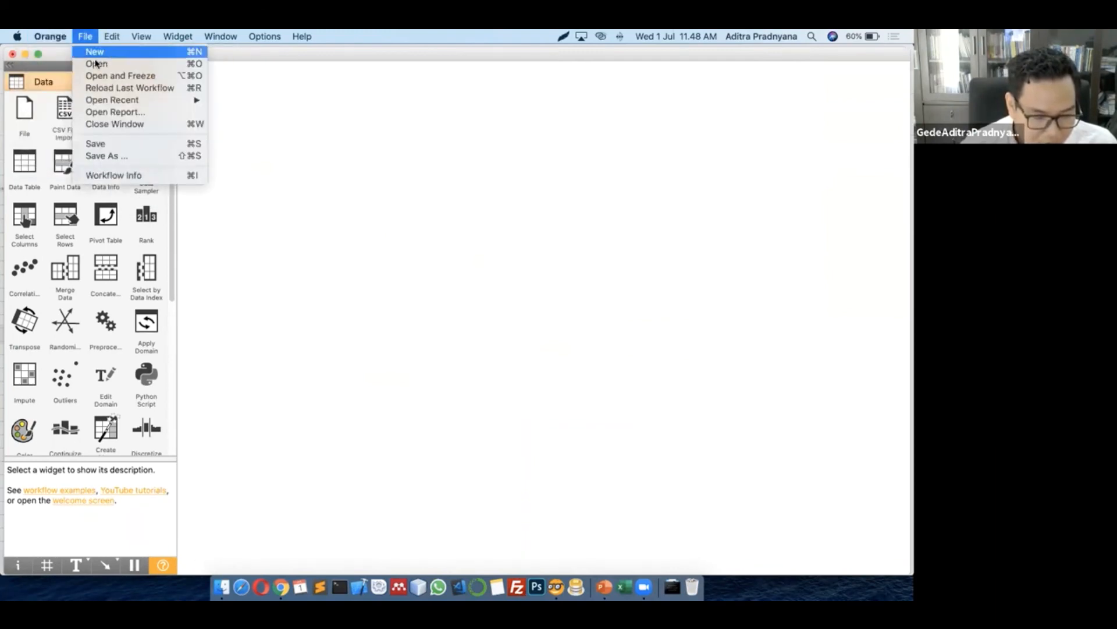
mouse_move(115, 102)
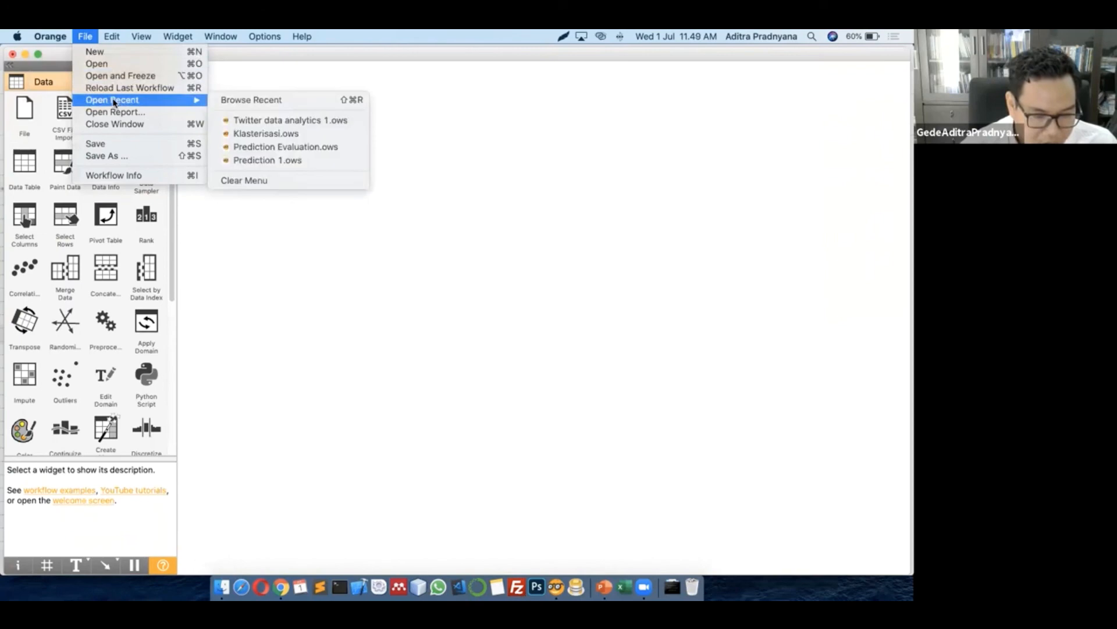
click(250, 120)
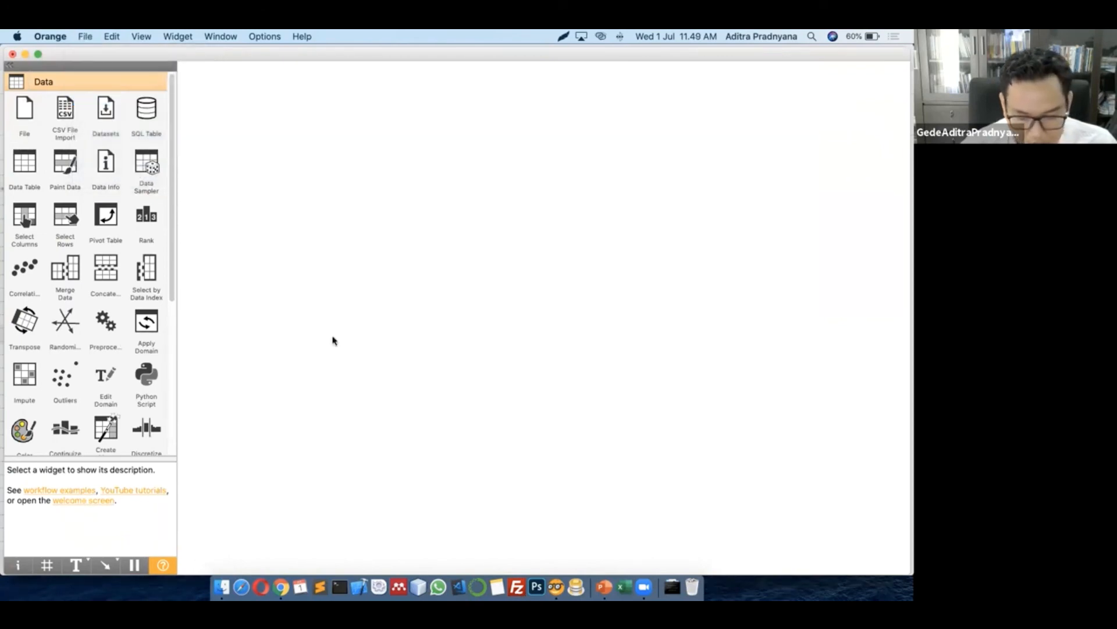
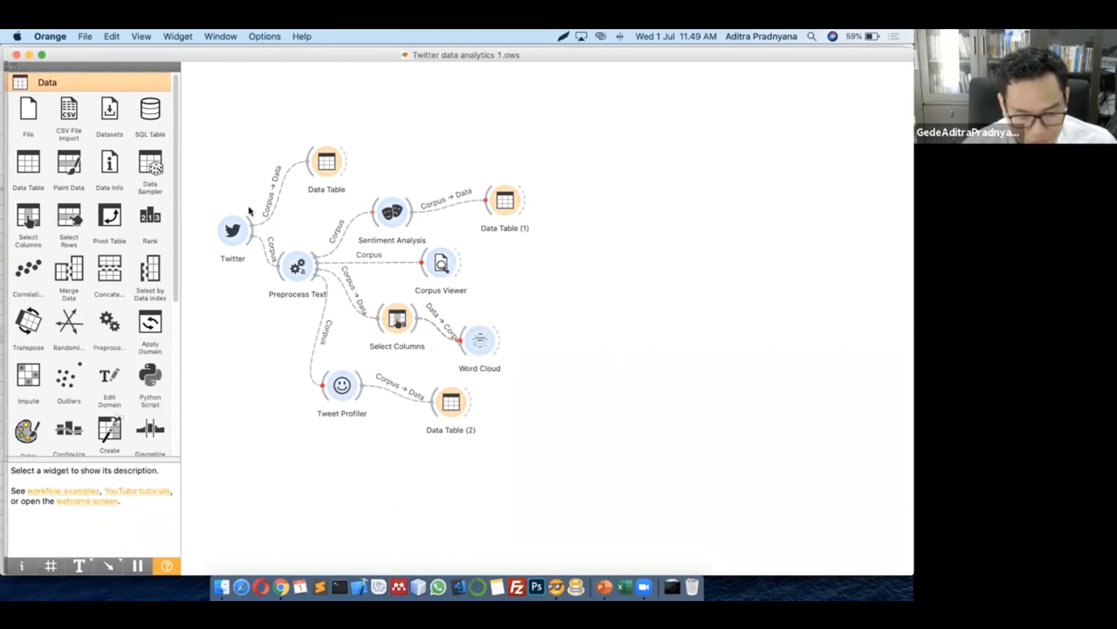
Select all widgets and shift the Twitter workflow right toward the canvas centre
key(super+a)
drag(399, 216, 542, 229)
click(715, 362)
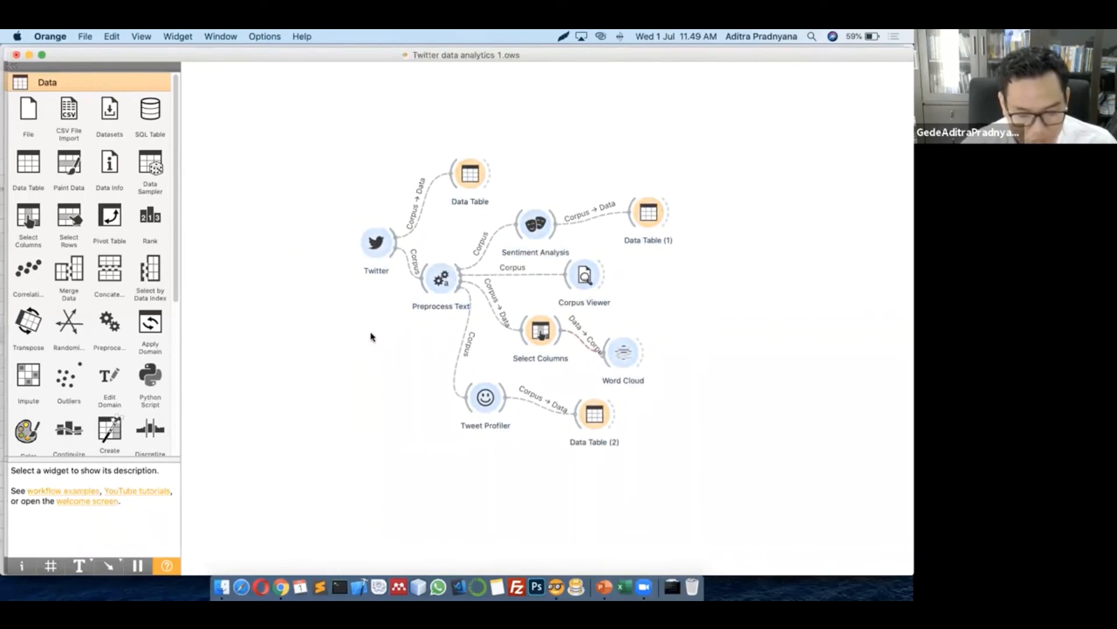
Confirm the Twitter API key credentials in the Twitter widget
double_click(374, 244)
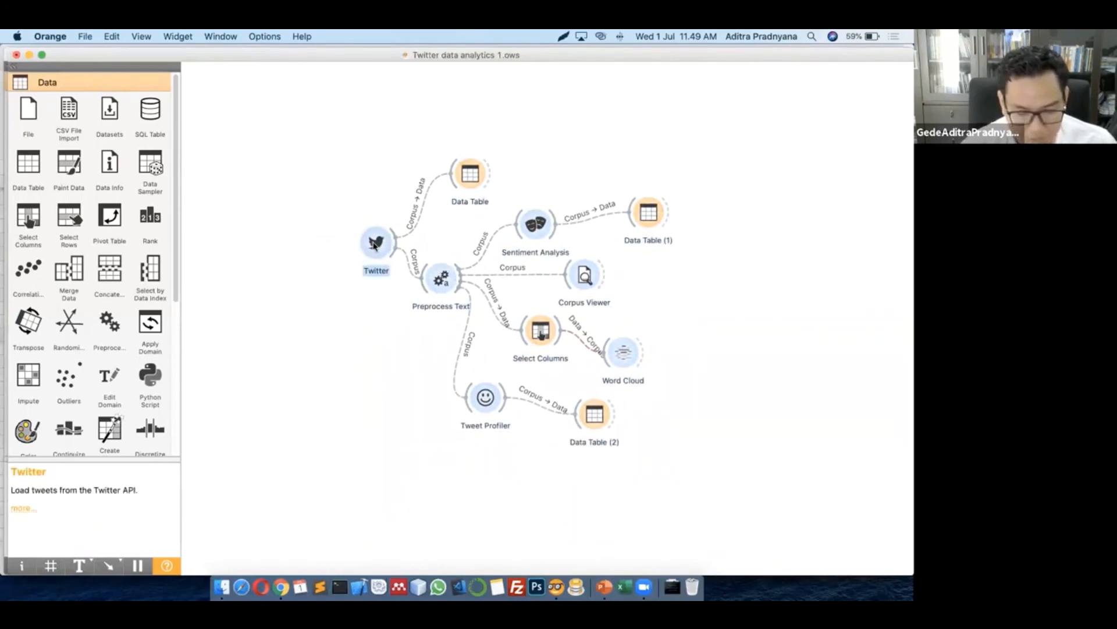
click(477, 169)
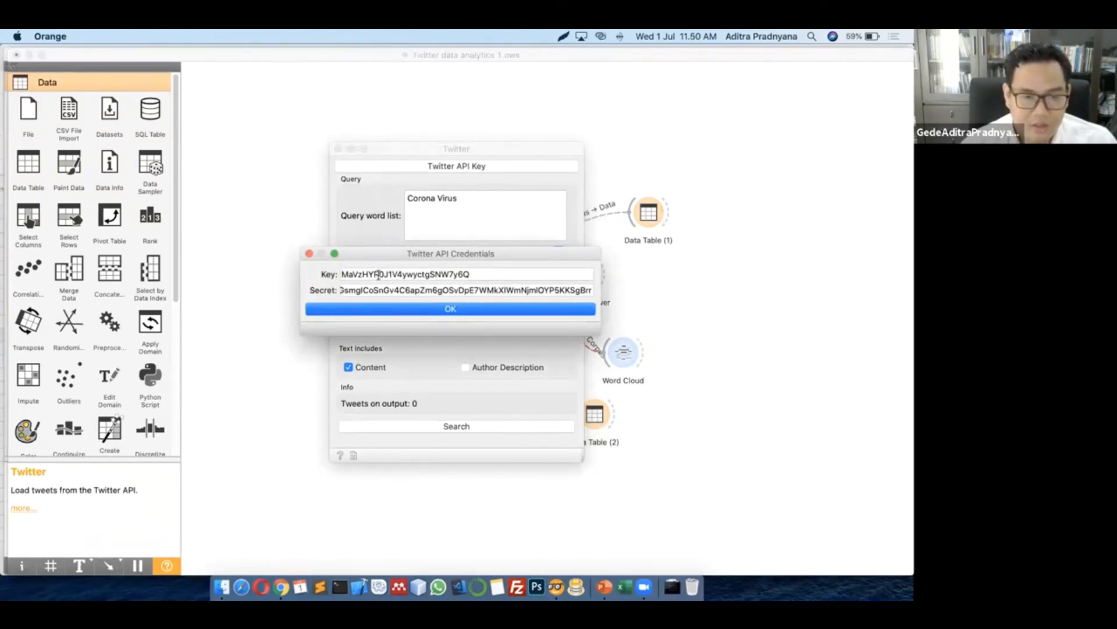
click(308, 252)
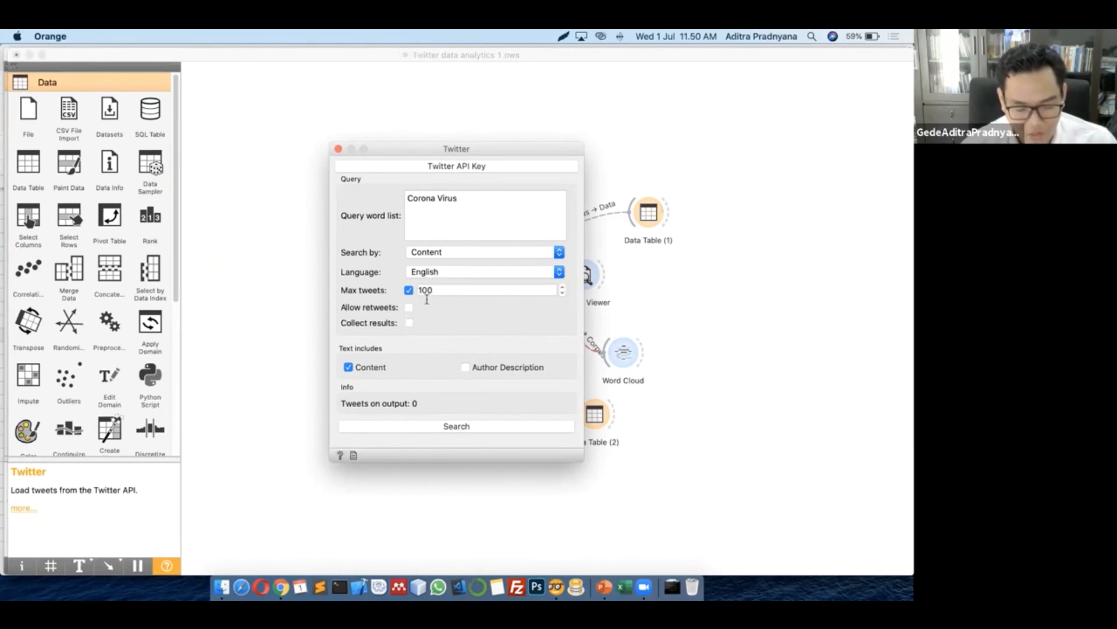
Search 'Corona Virus' to fetch 100 English tweets, then close the Twitter window
drag(385, 155, 323, 123)
click(403, 412)
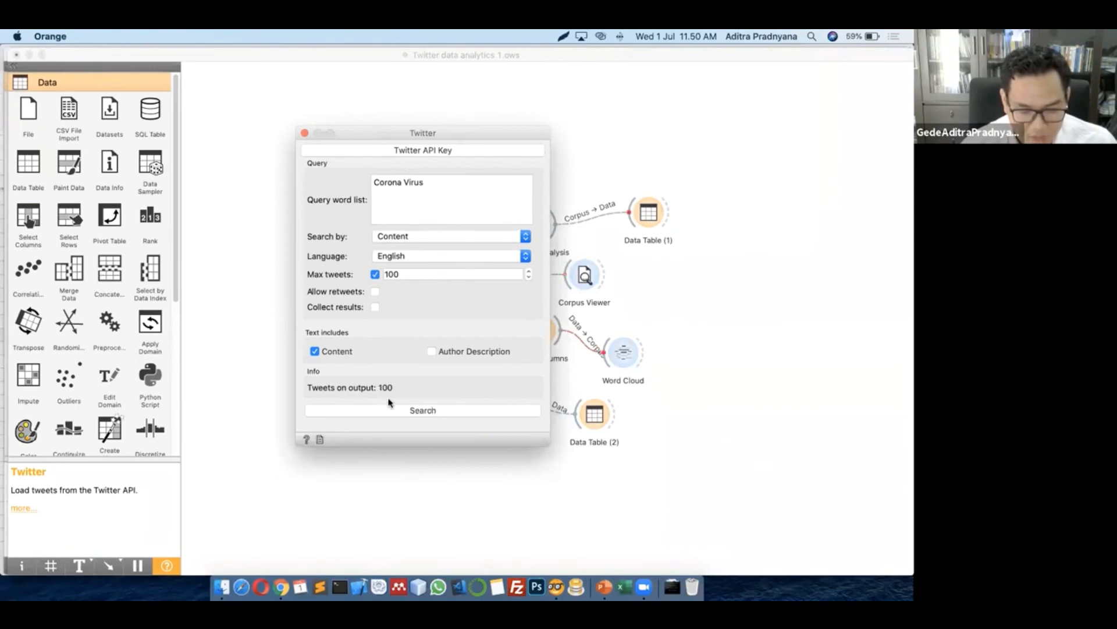
click(304, 132)
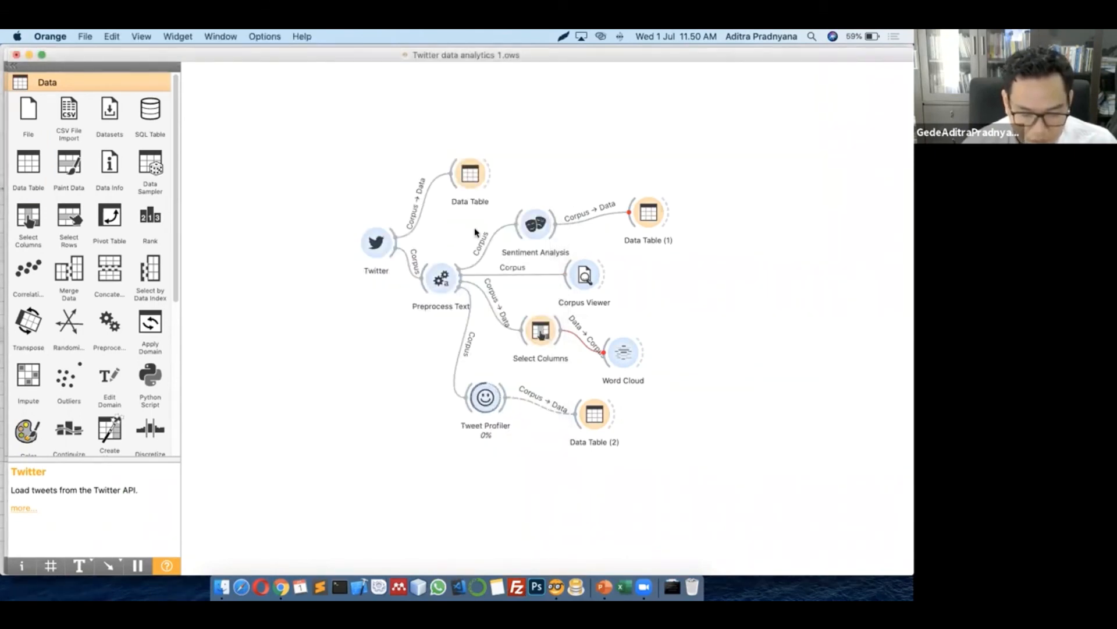
View the fetched tweets table with the Content column widened to show full tweets
double_click(472, 178)
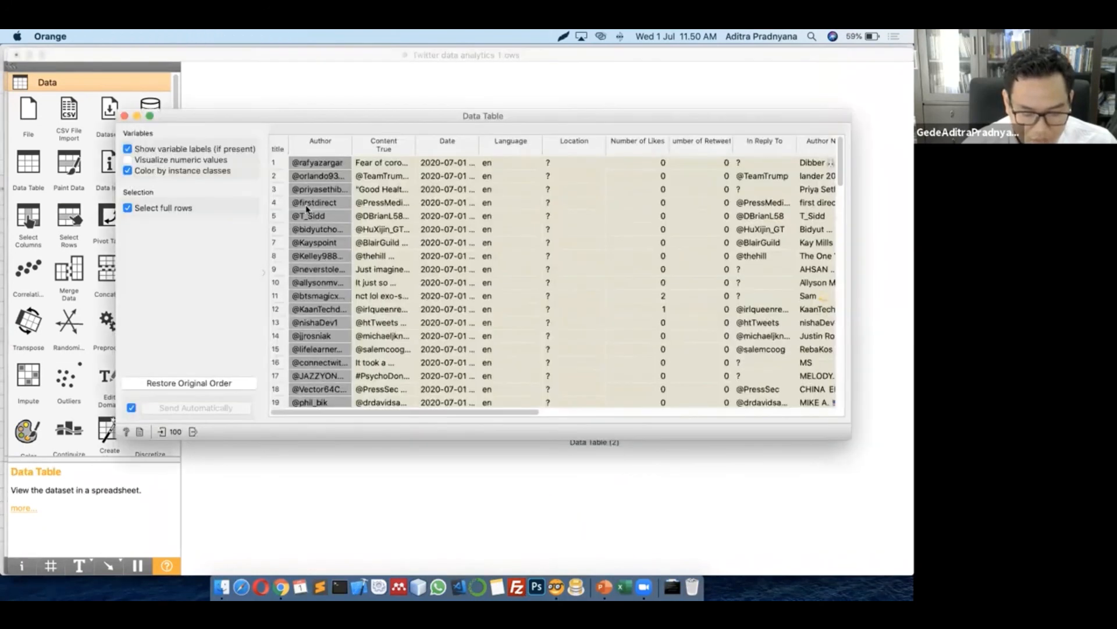
drag(399, 411, 774, 402)
drag(504, 426, 312, 422)
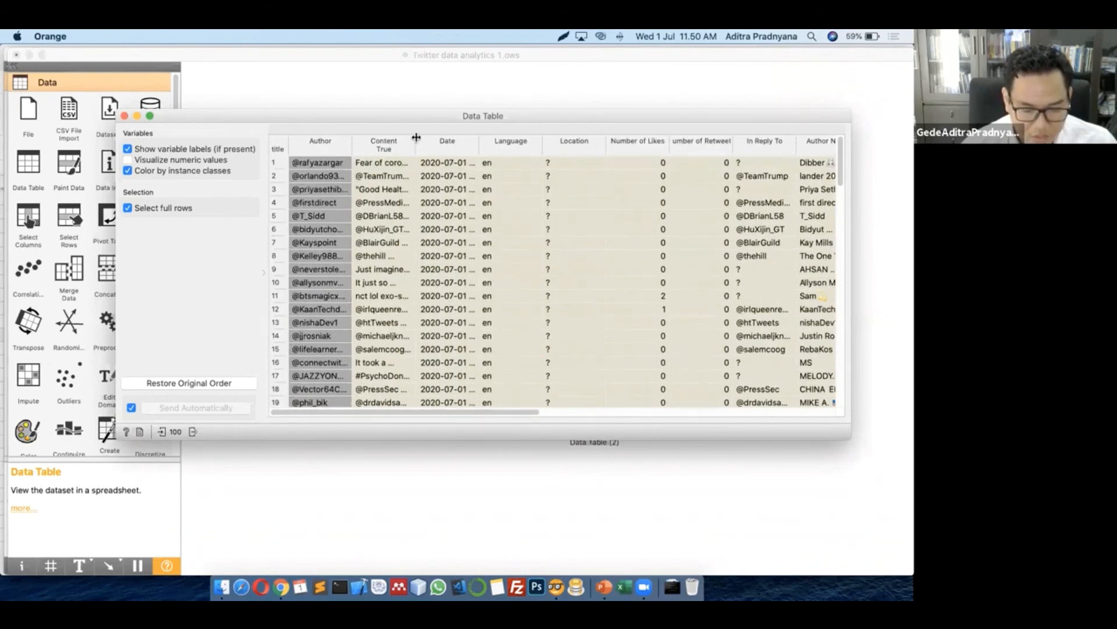
drag(417, 139, 651, 140)
drag(547, 124, 522, 137)
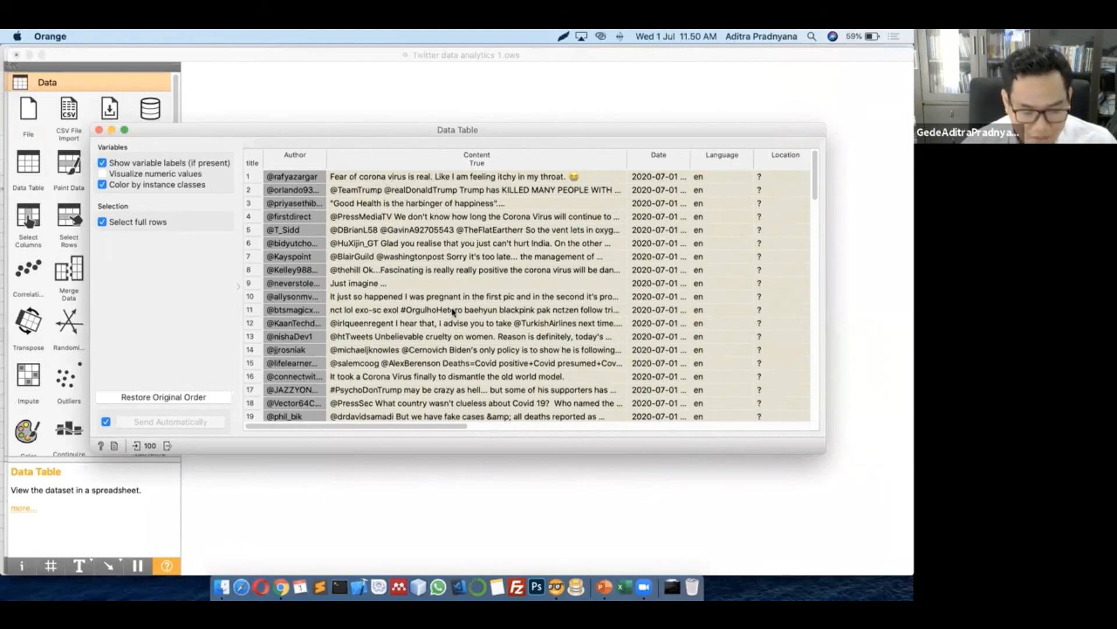
Scroll through the tweet rows, close the table, and move the Twitter widget left
scroll(453, 311, down, 10)
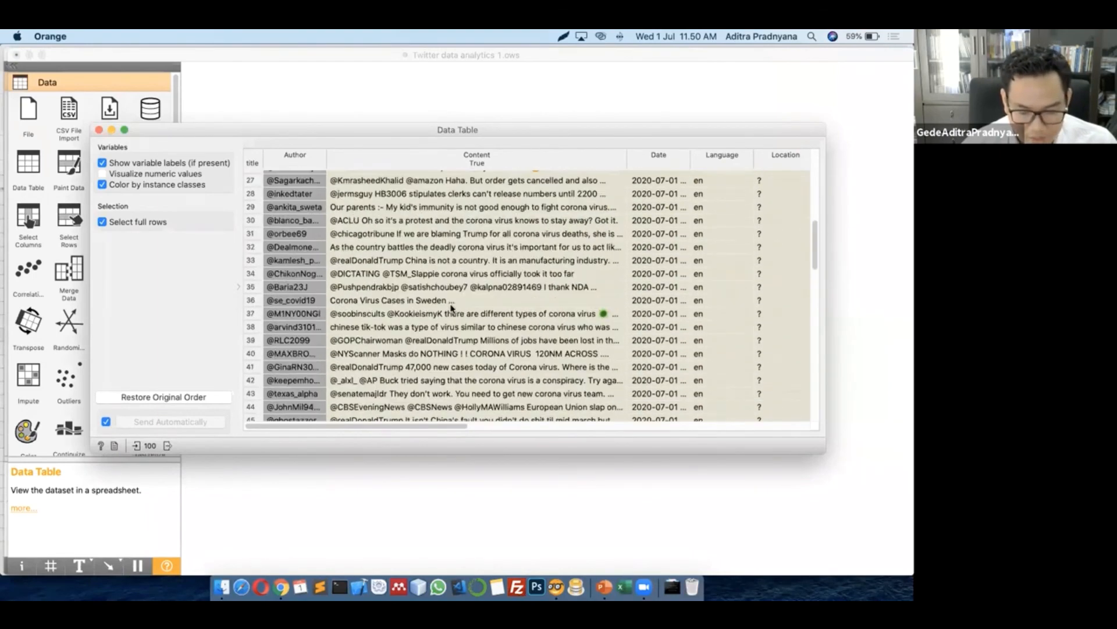
scroll(453, 308, down, 10)
scroll(445, 313, up, 10)
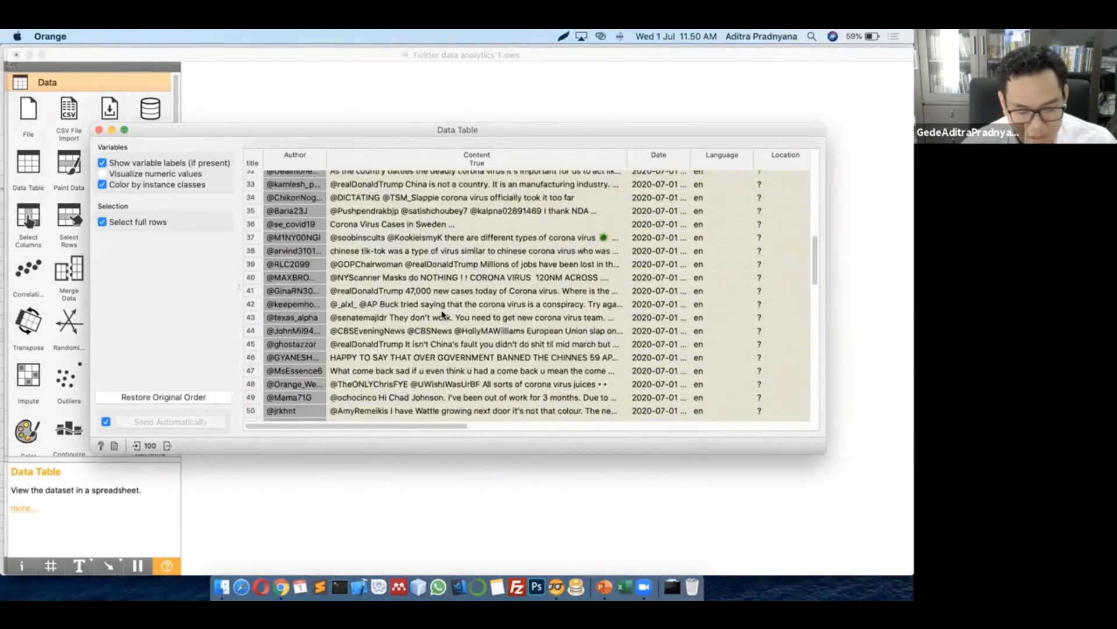
scroll(442, 315, up, 15)
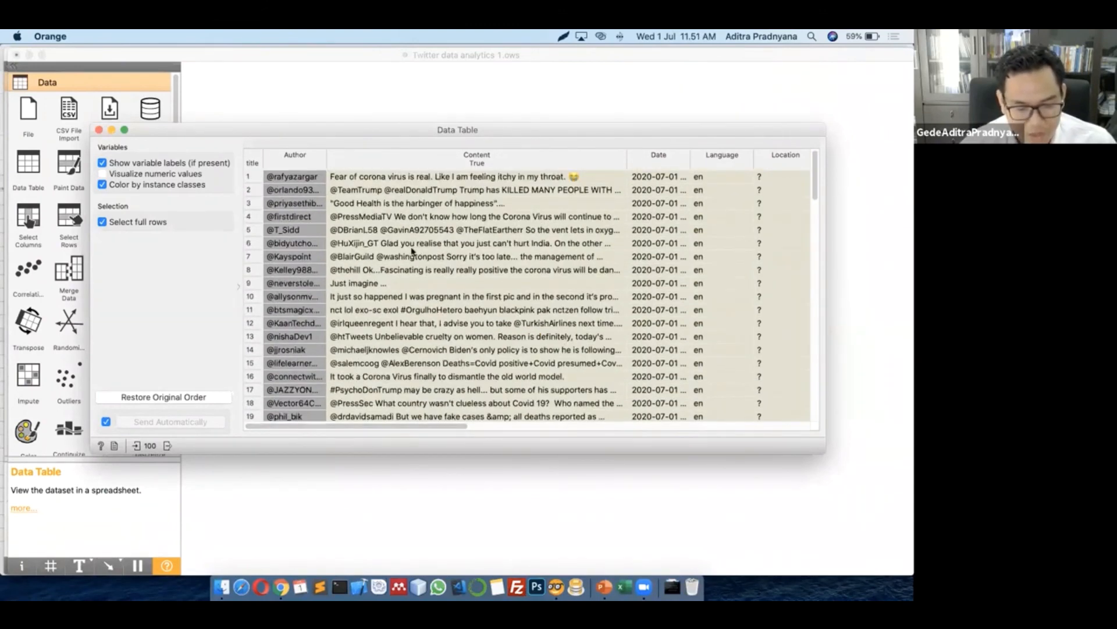
click(99, 130)
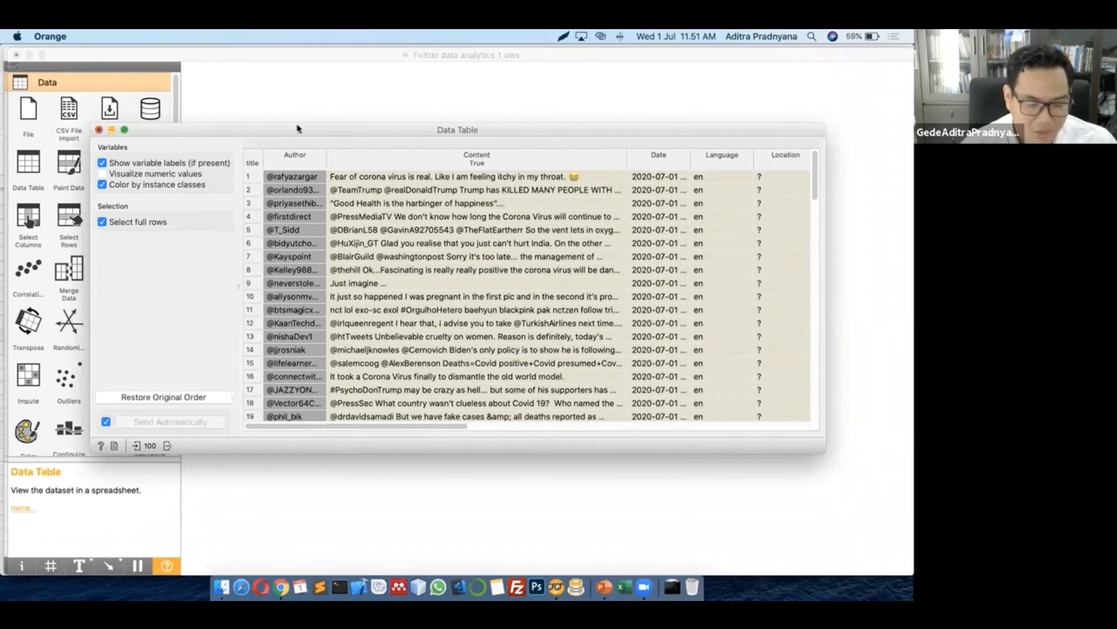
drag(370, 250, 336, 251)
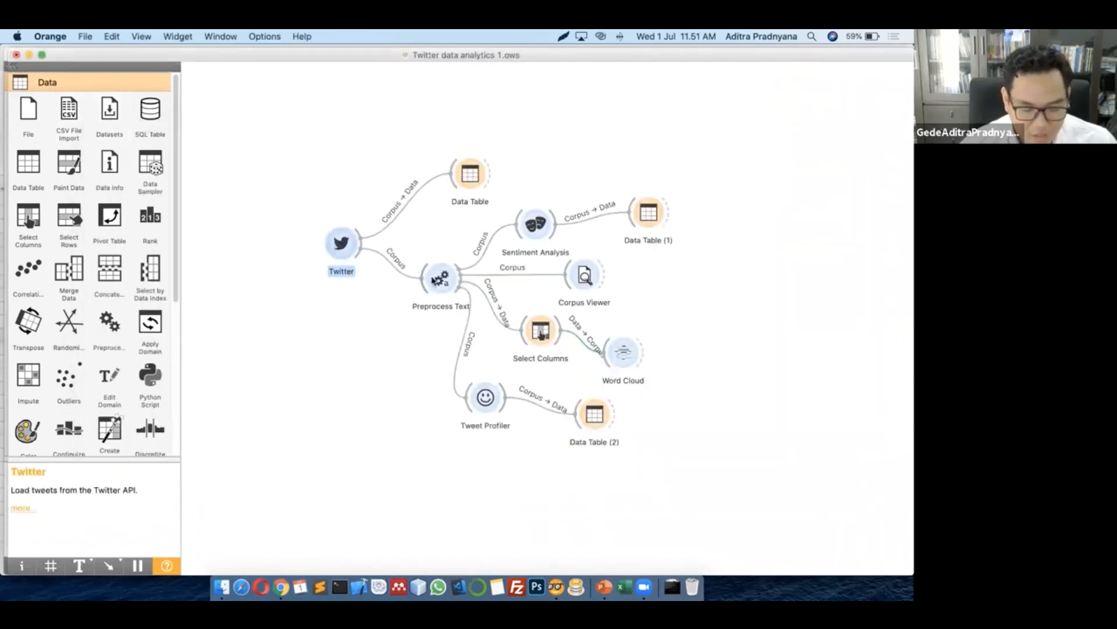
Shift Preprocess Text and Sentiment Analysis left, reviewing the lowercase, \w+ regexp, English-stopword settings unchanged
drag(431, 280, 405, 282)
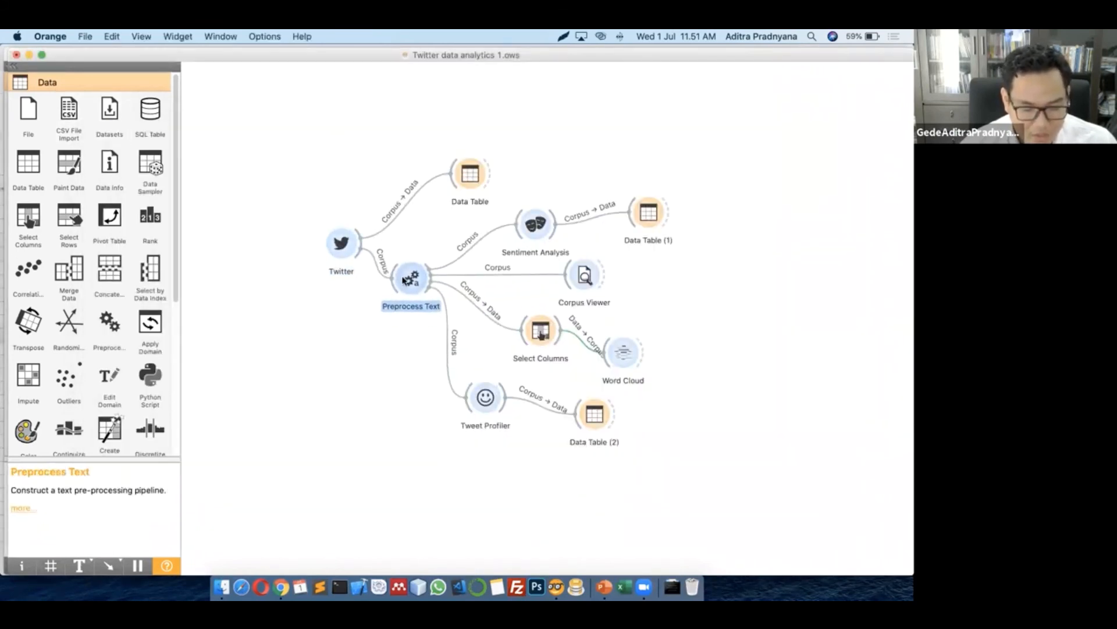
click(373, 366)
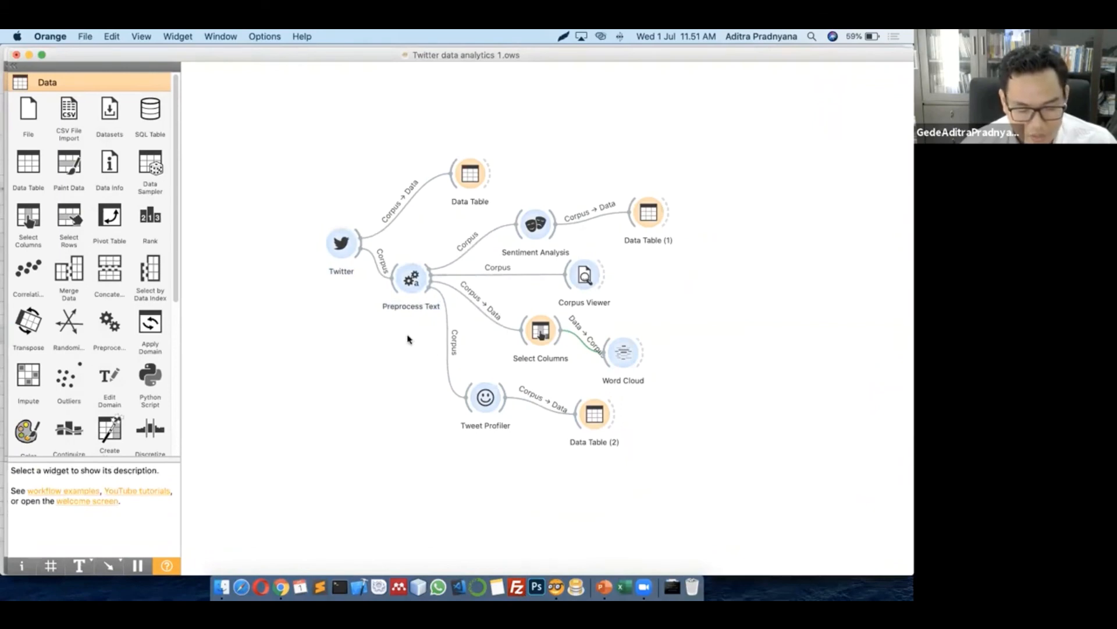
double_click(411, 284)
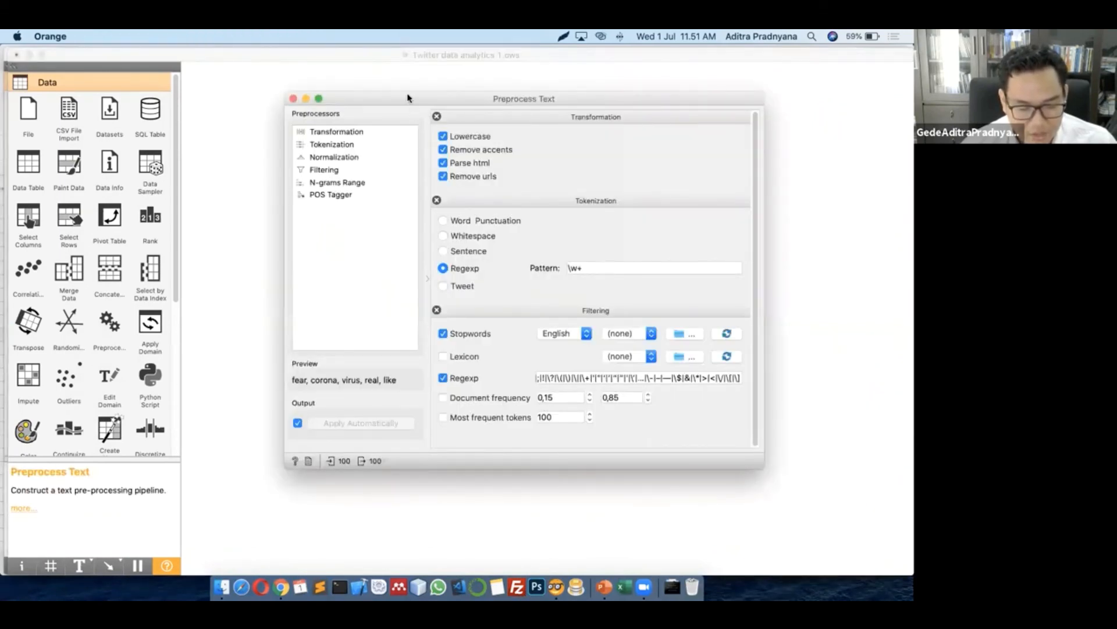
drag(407, 99, 309, 115)
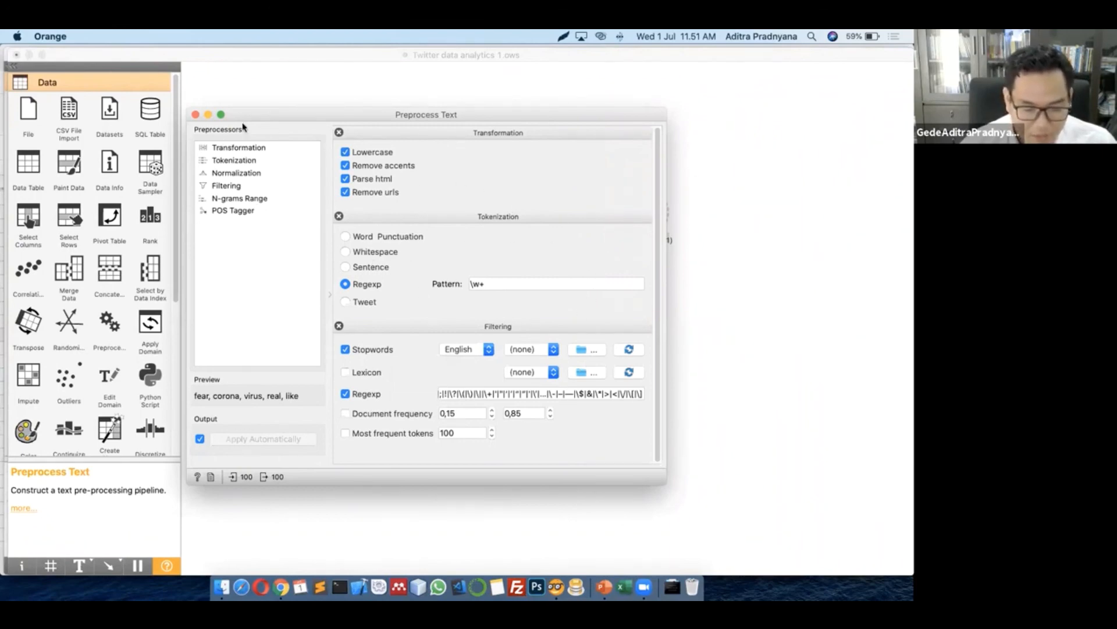
click(195, 115)
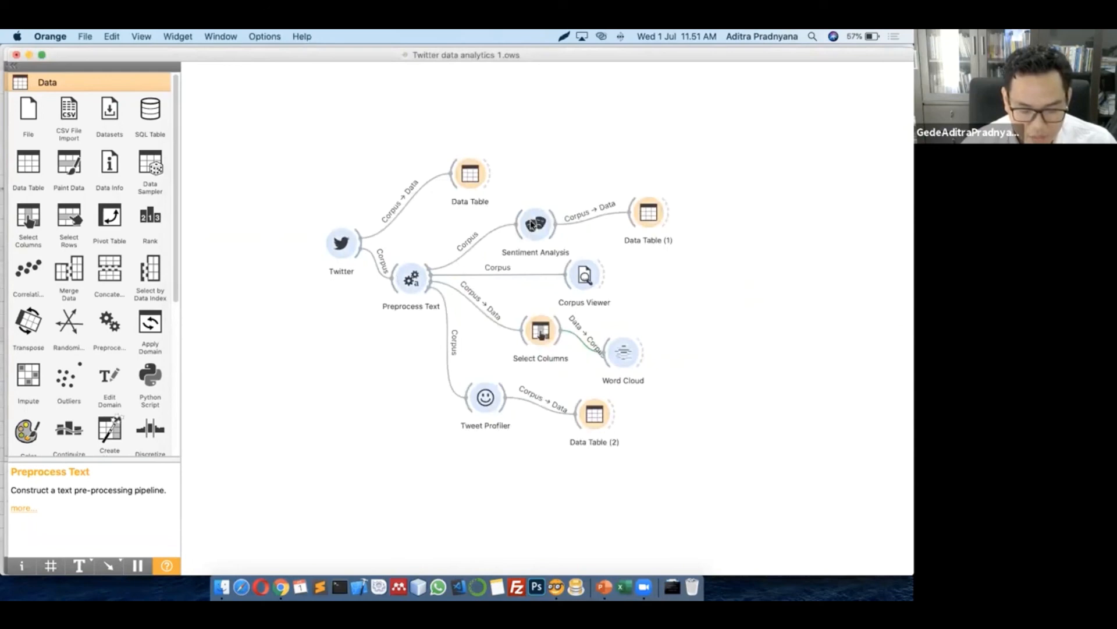
drag(534, 226, 518, 226)
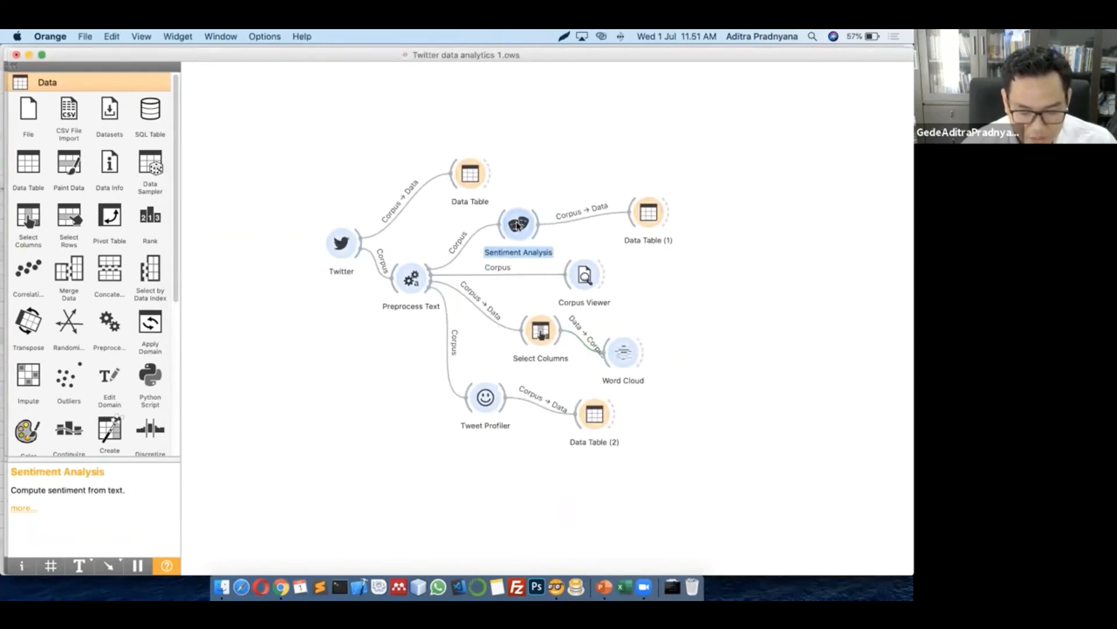
click(650, 282)
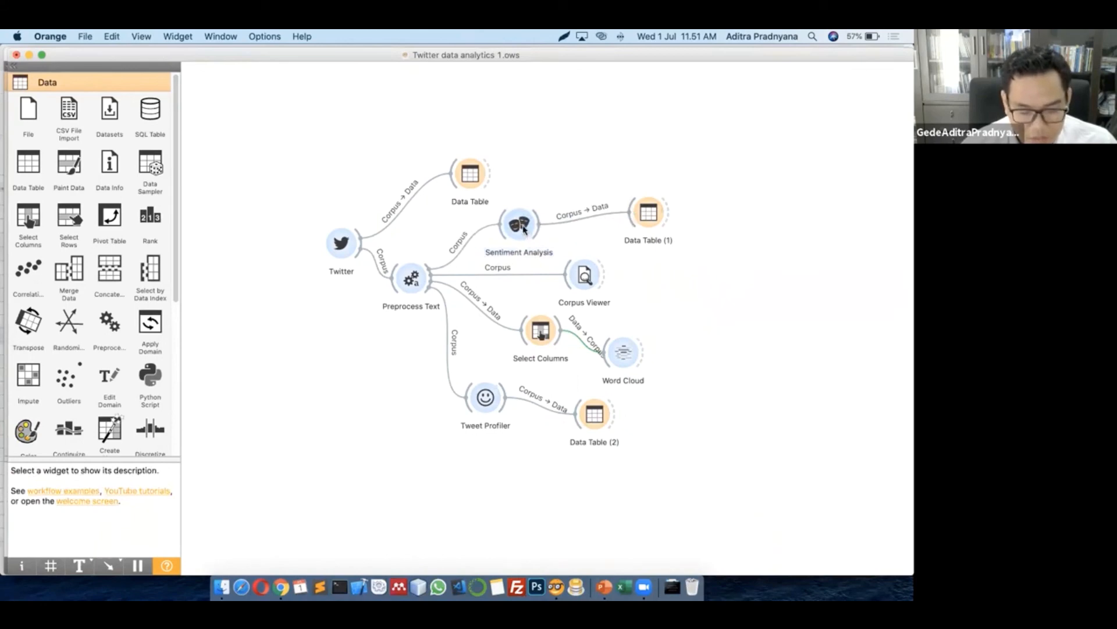
Inspect Data Table (1)'s per-tweet sentiment scores, such as row 3 at 4.34783, then close it
double_click(649, 213)
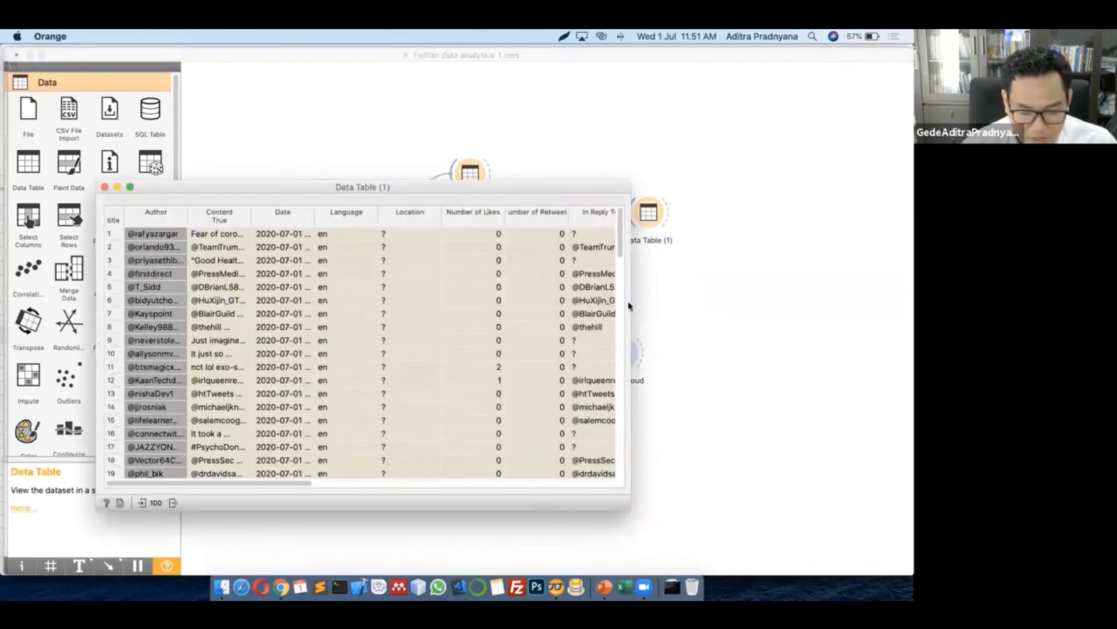
drag(727, 294, 891, 295)
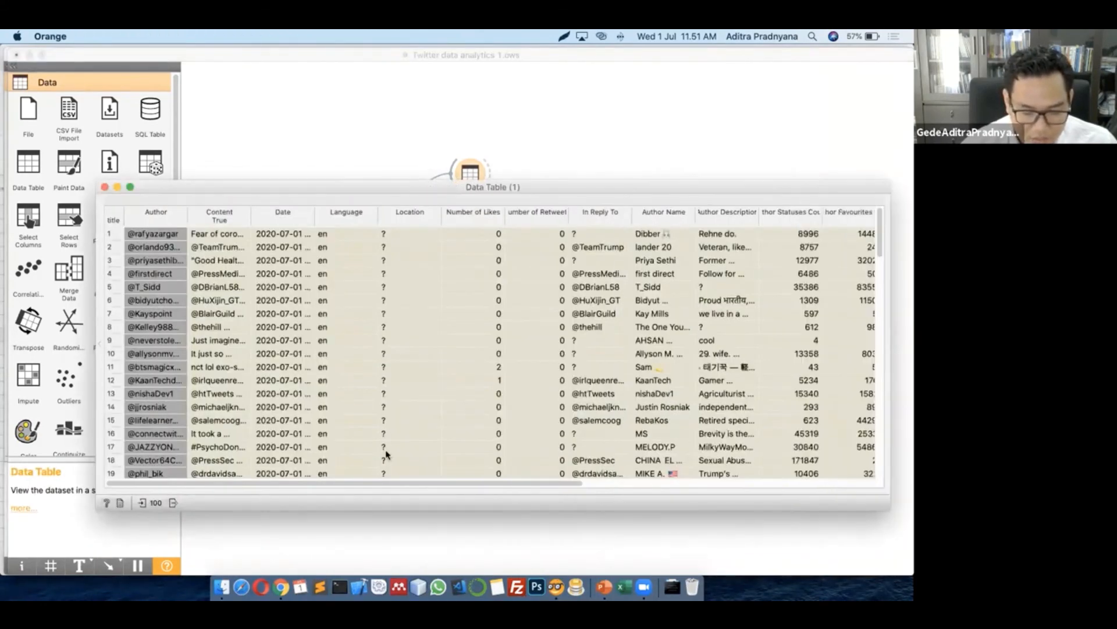
drag(422, 486, 798, 497)
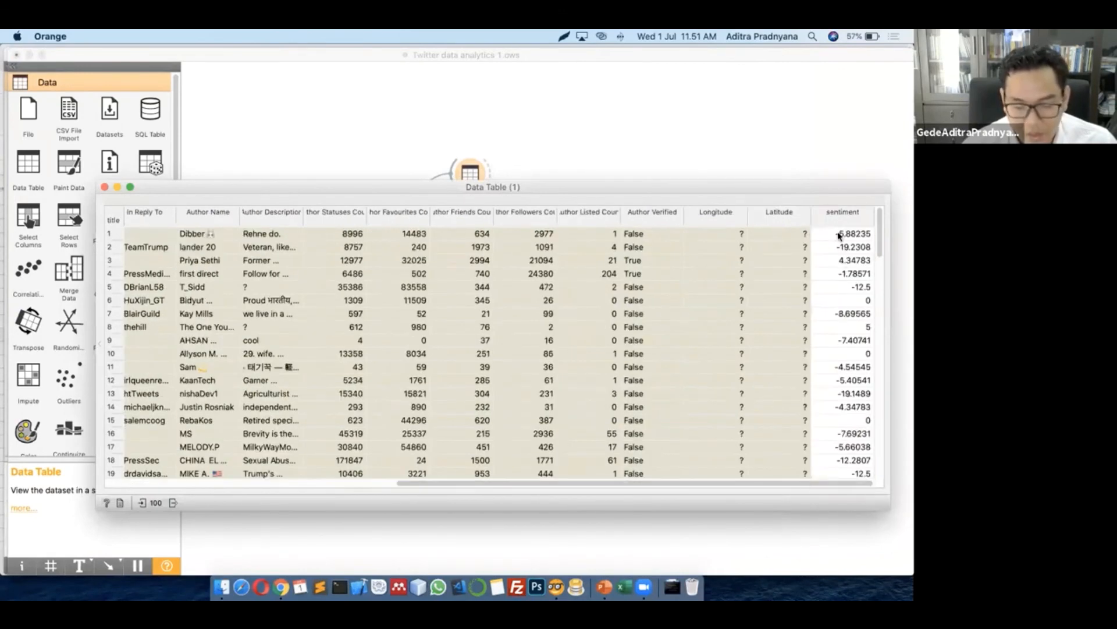
click(835, 261)
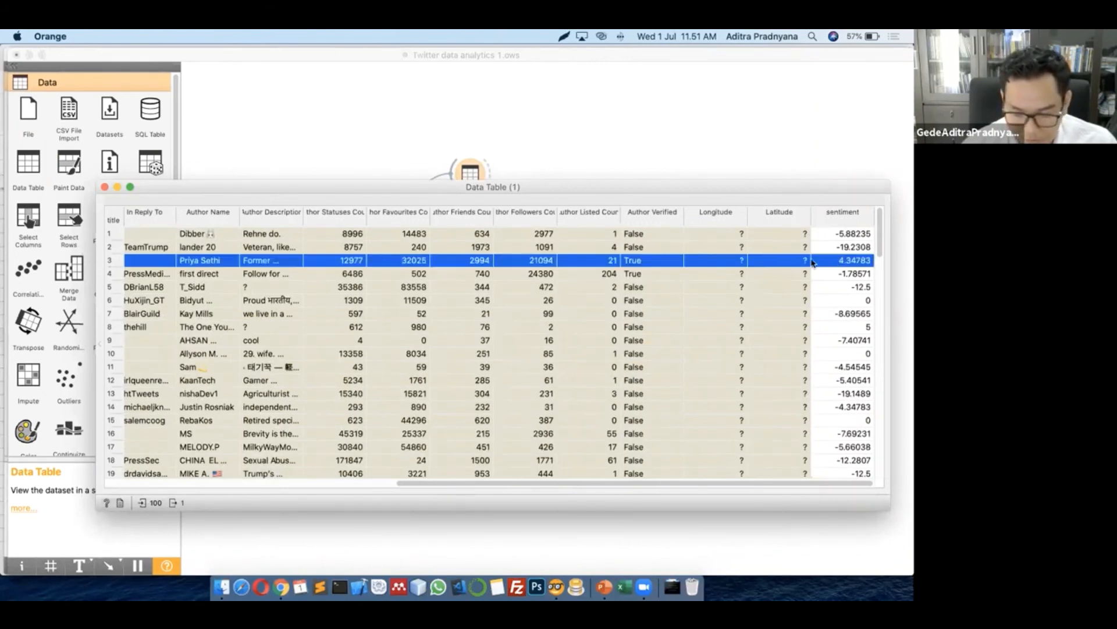
drag(547, 484, 214, 480)
double_click(251, 219)
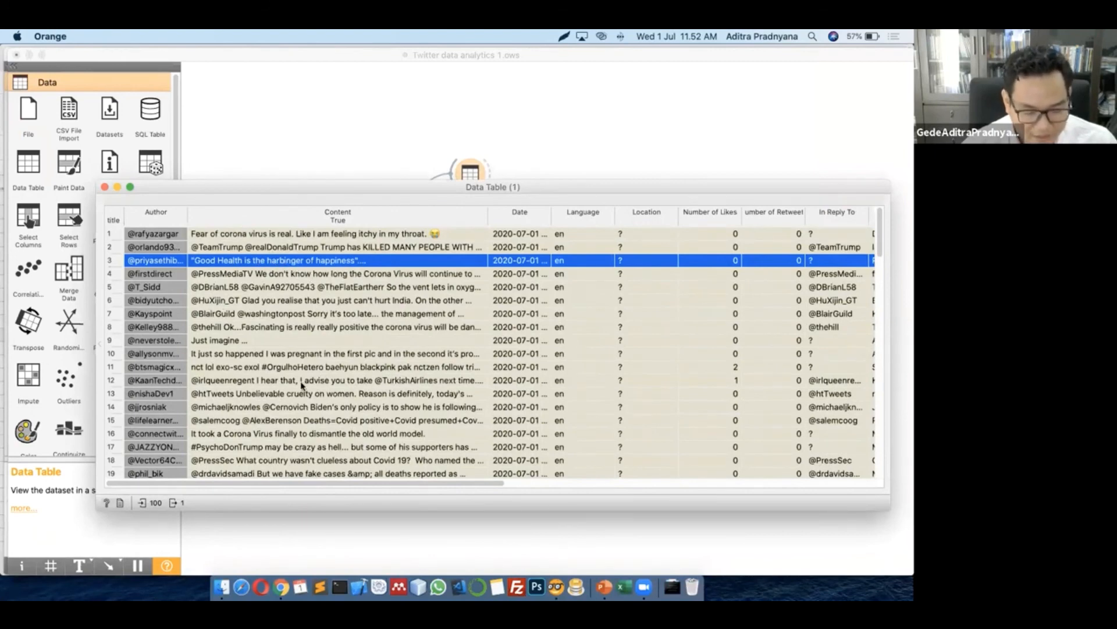
click(756, 484)
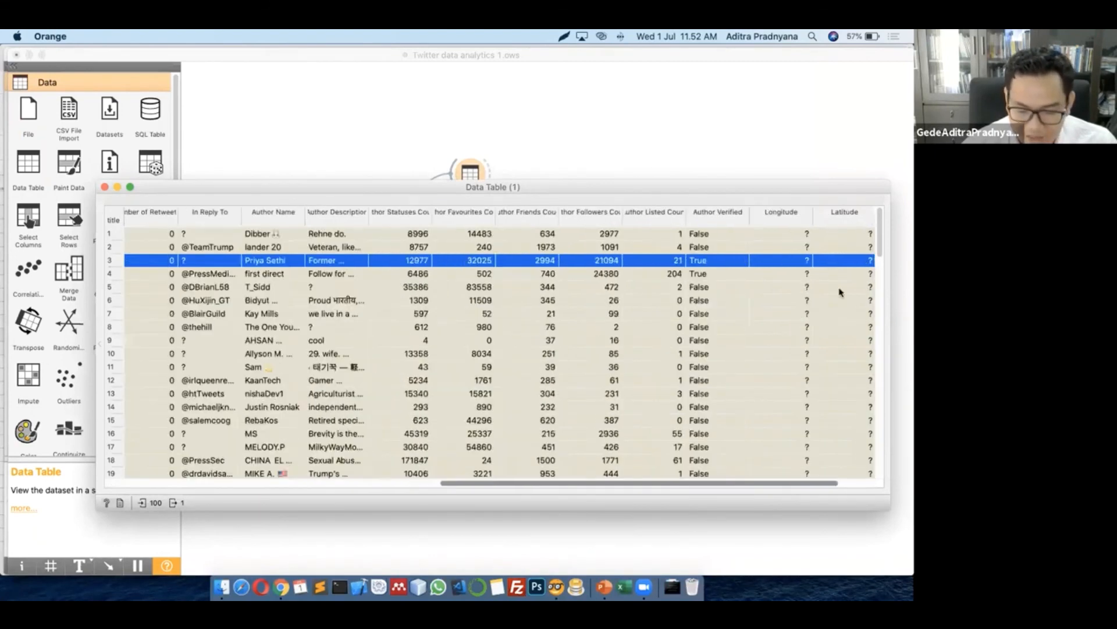
scroll(742, 405, down, 6)
scroll(676, 449, up, 6)
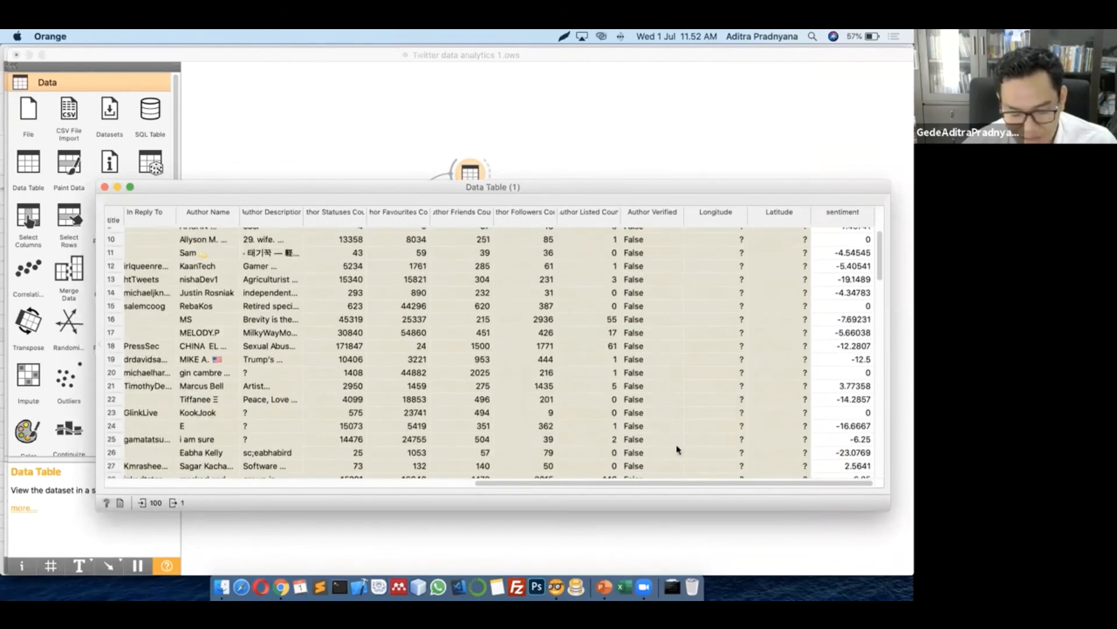
drag(530, 485, 36, 504)
click(105, 188)
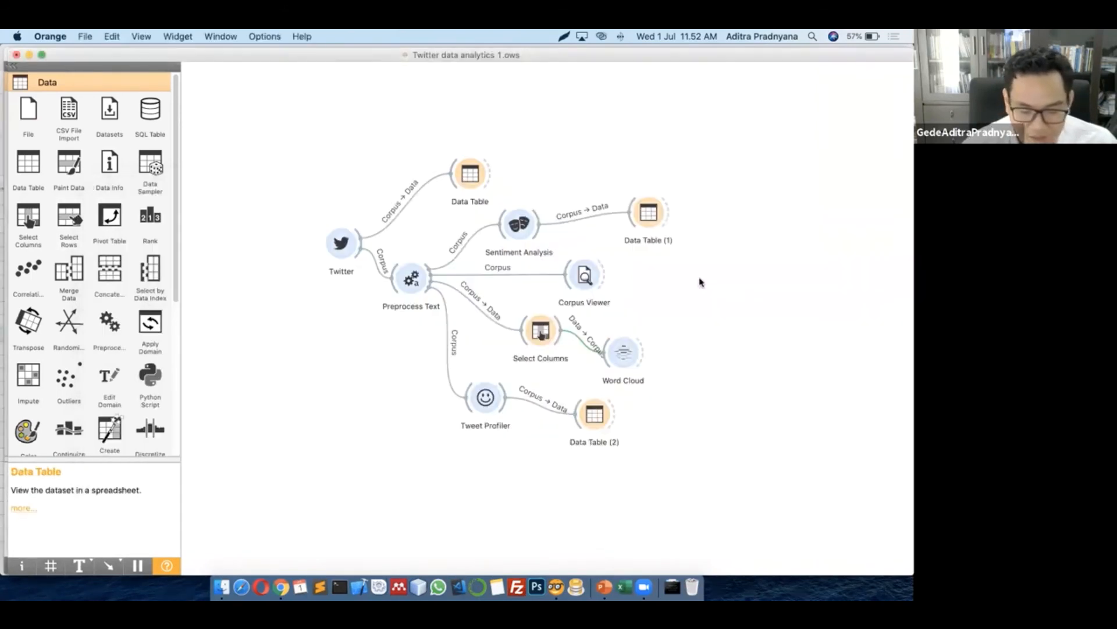
double_click(626, 355)
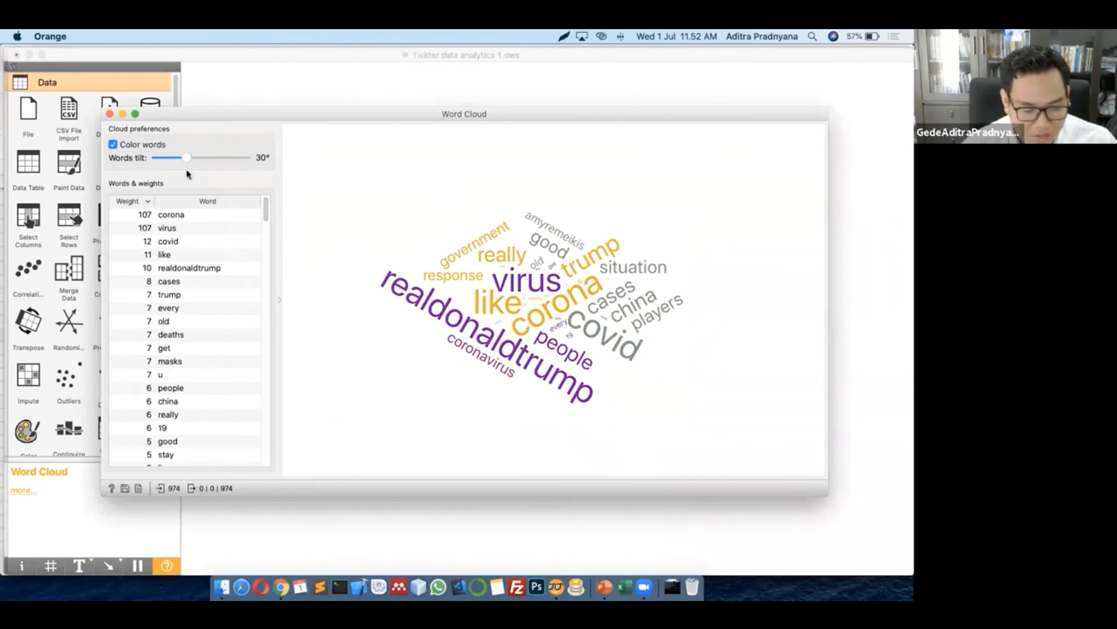
click(169, 157)
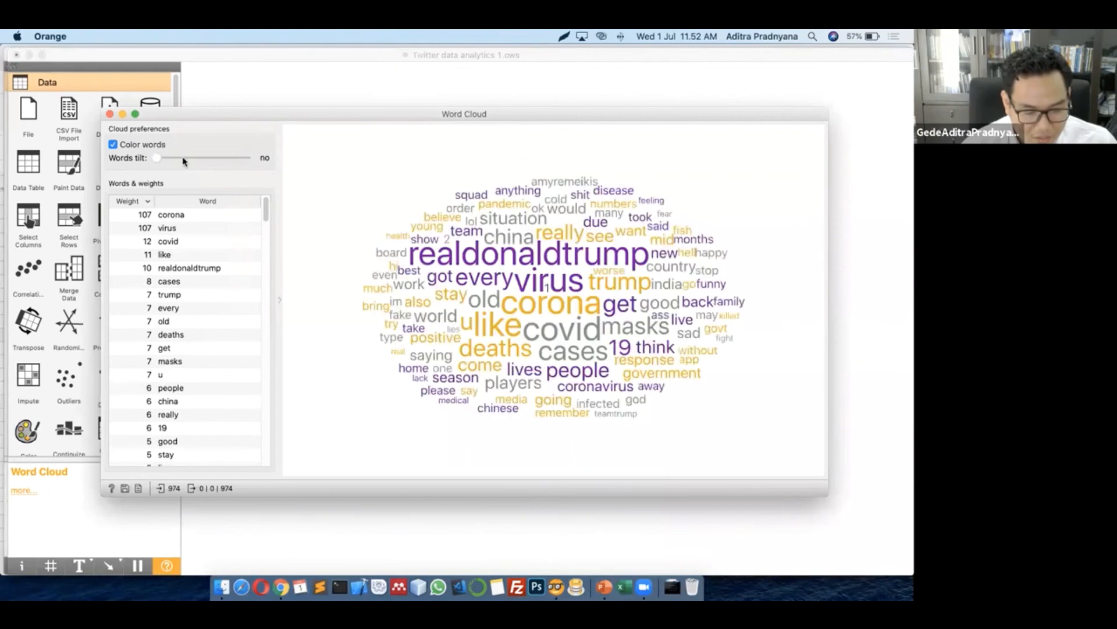
click(183, 159)
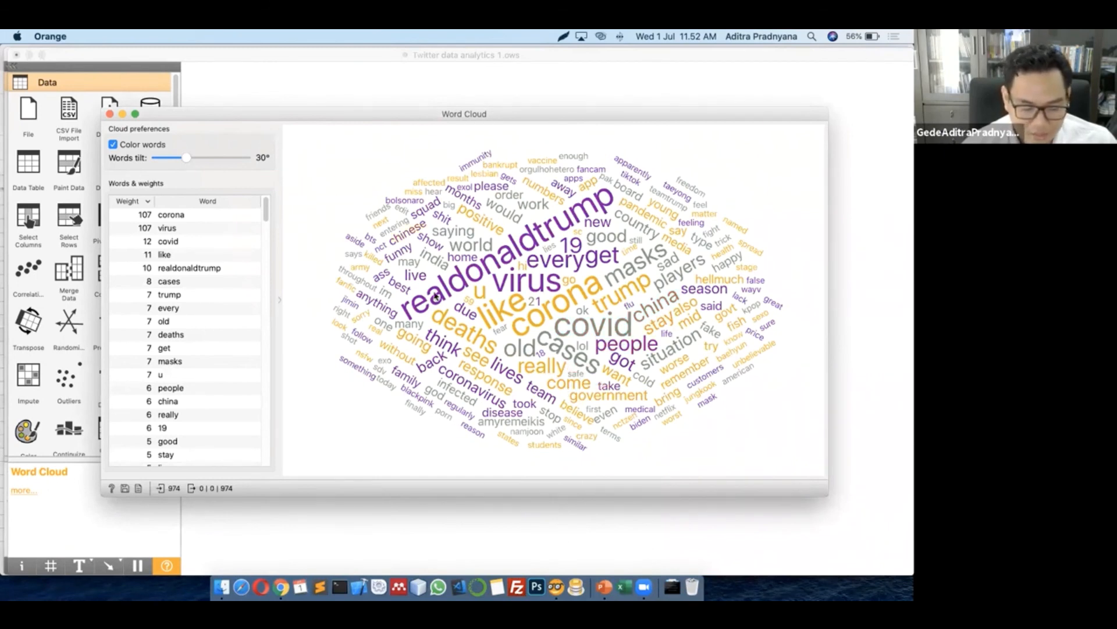
click(111, 115)
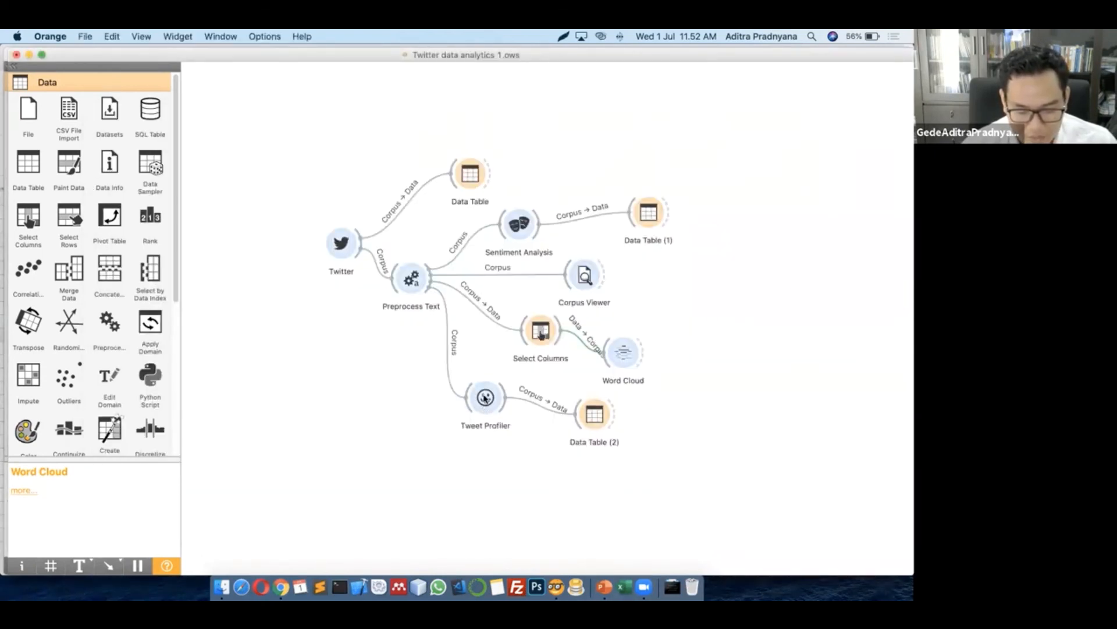
Review the Tweet Profiler options, then view Data Table (2) with its 100 profiled tweets
double_click(485, 398)
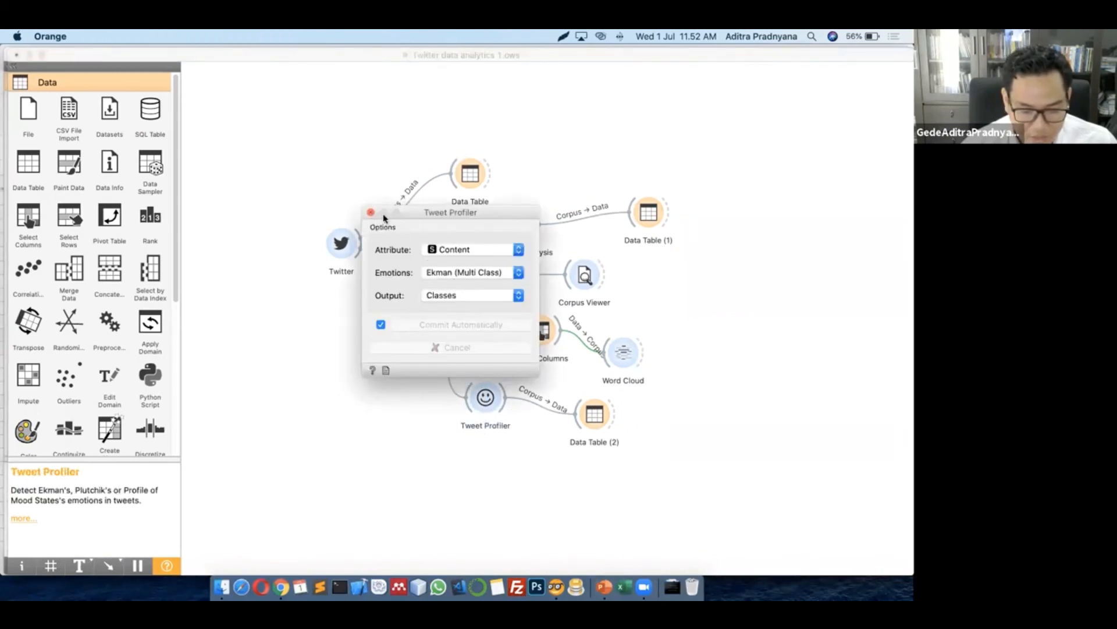
click(371, 213)
click(602, 415)
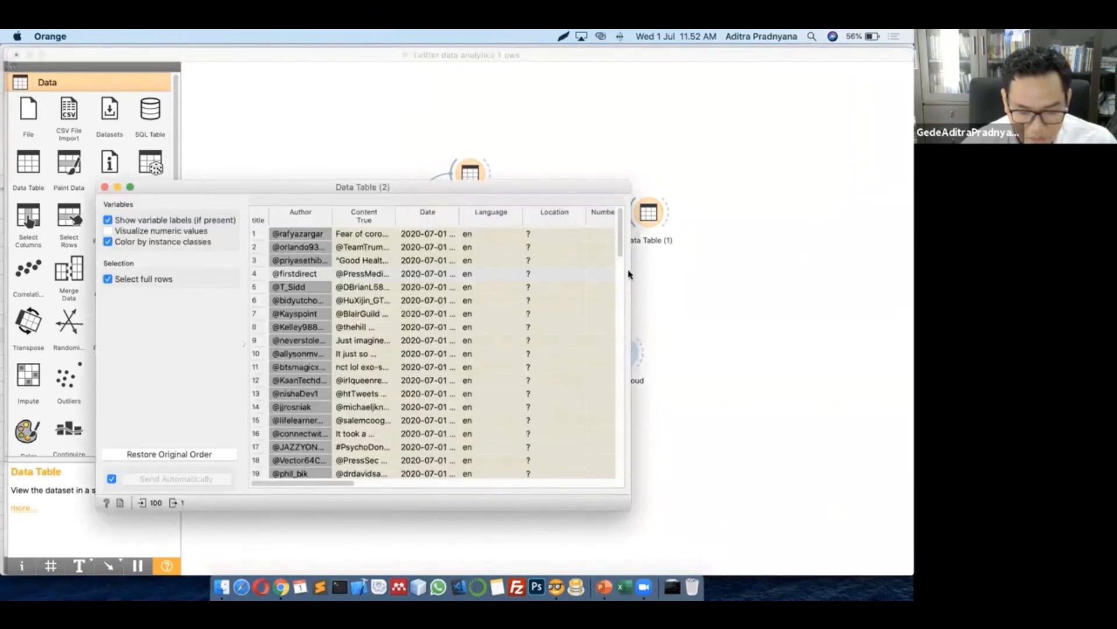
Widen Data Table (2) to inspect the Emotion labels, like row 1 Fear, and widen Content
drag(631, 272, 849, 272)
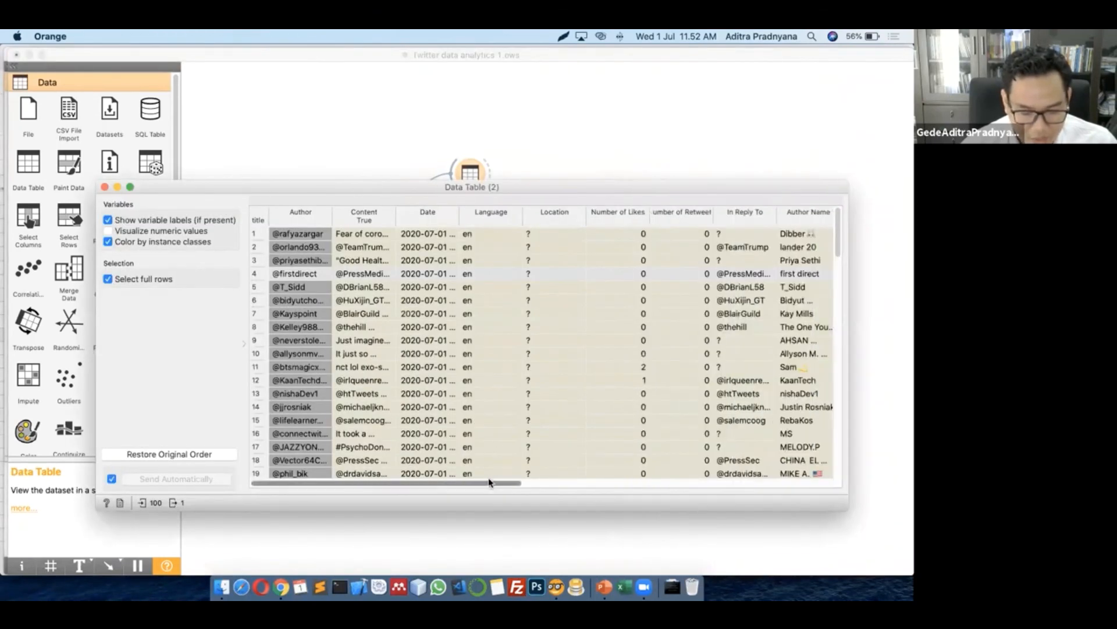
drag(487, 484, 831, 456)
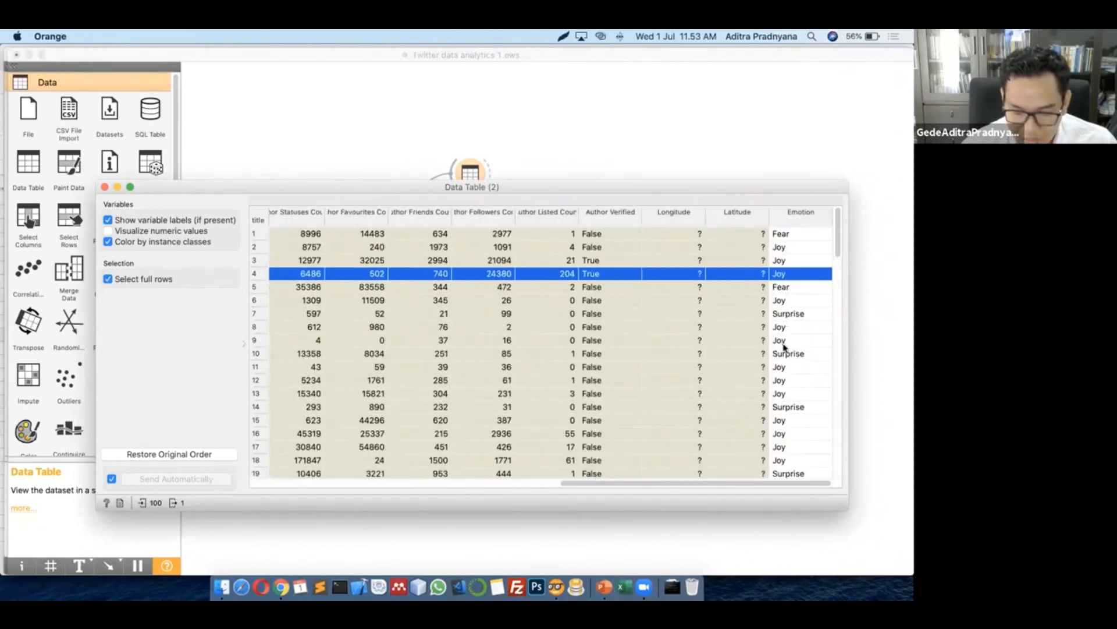
click(788, 234)
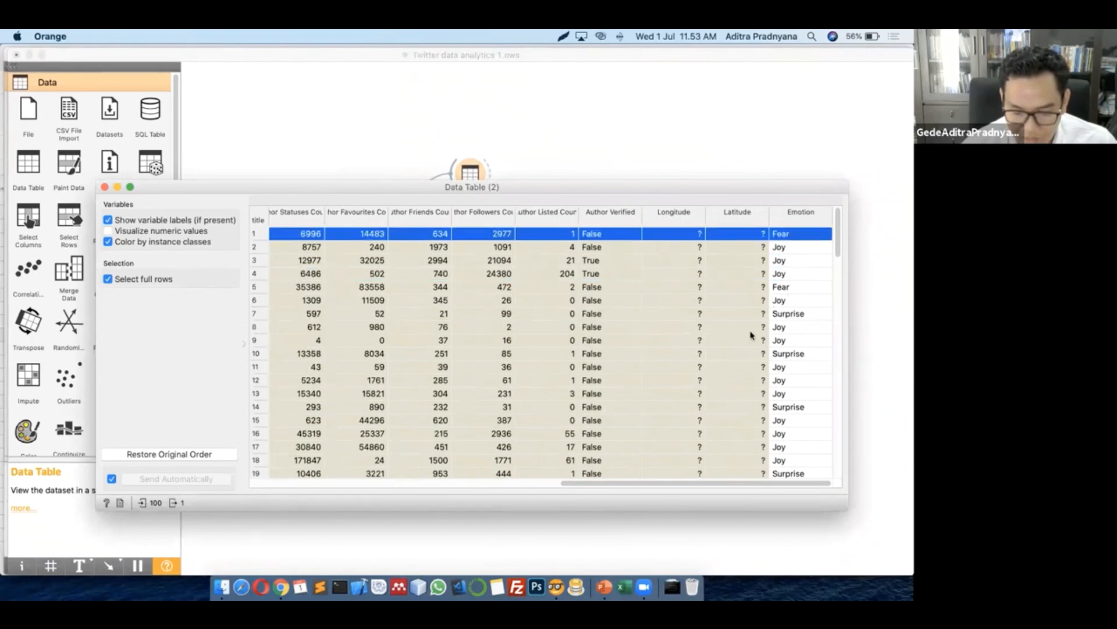
drag(674, 483, 325, 484)
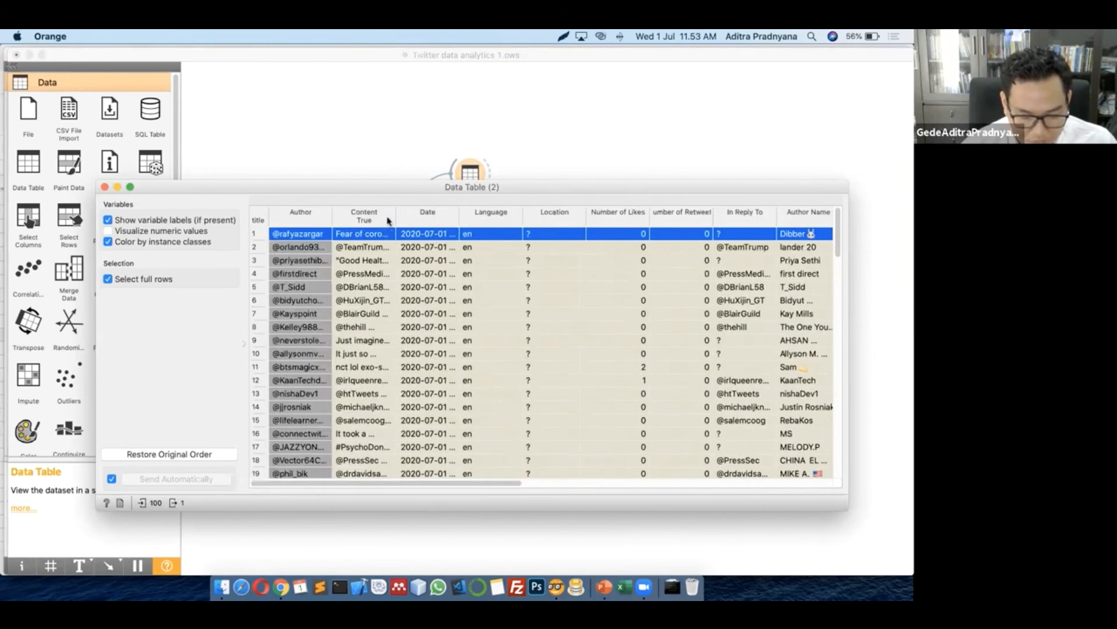
drag(397, 211, 616, 211)
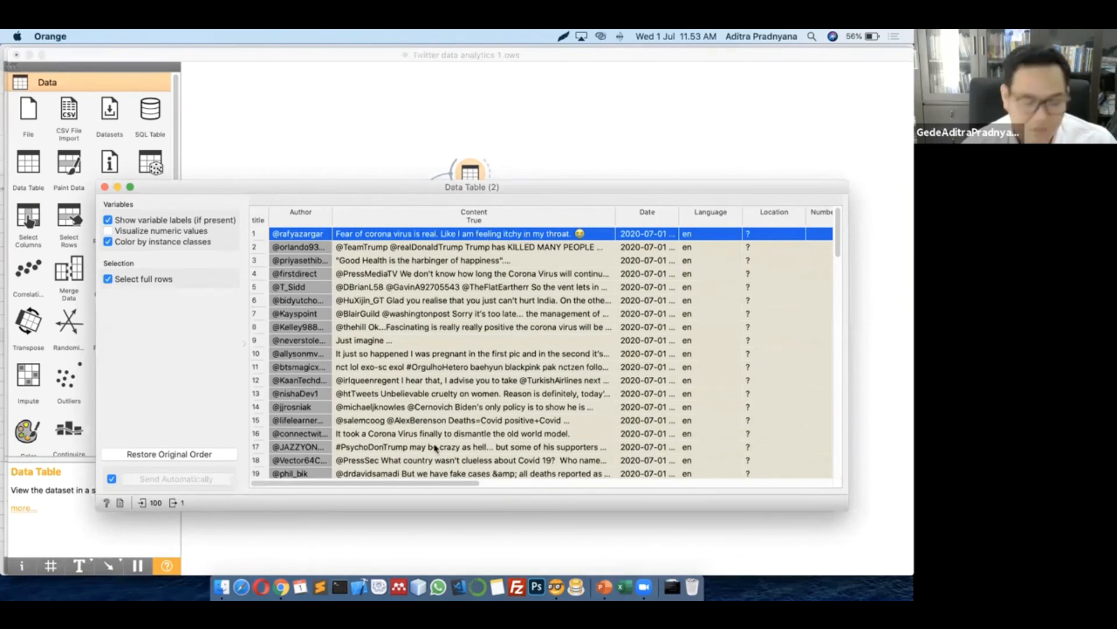
Check row 7 labelled Surprise, widen the Content column further, and close the table
scroll(603, 492, right, 1)
scroll(783, 491, right, 10)
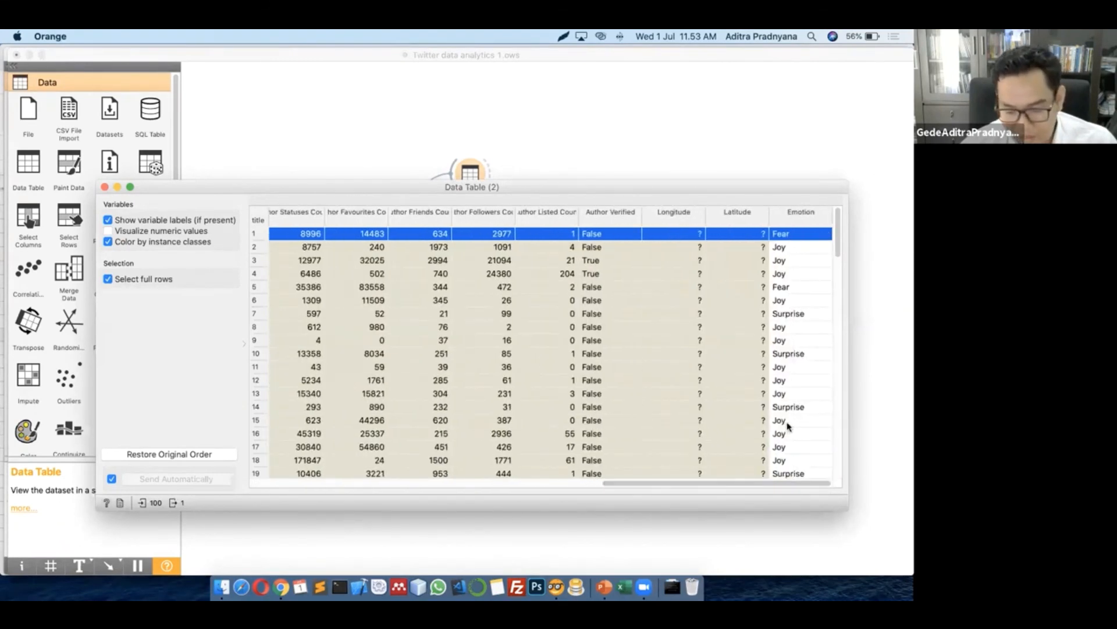
click(791, 318)
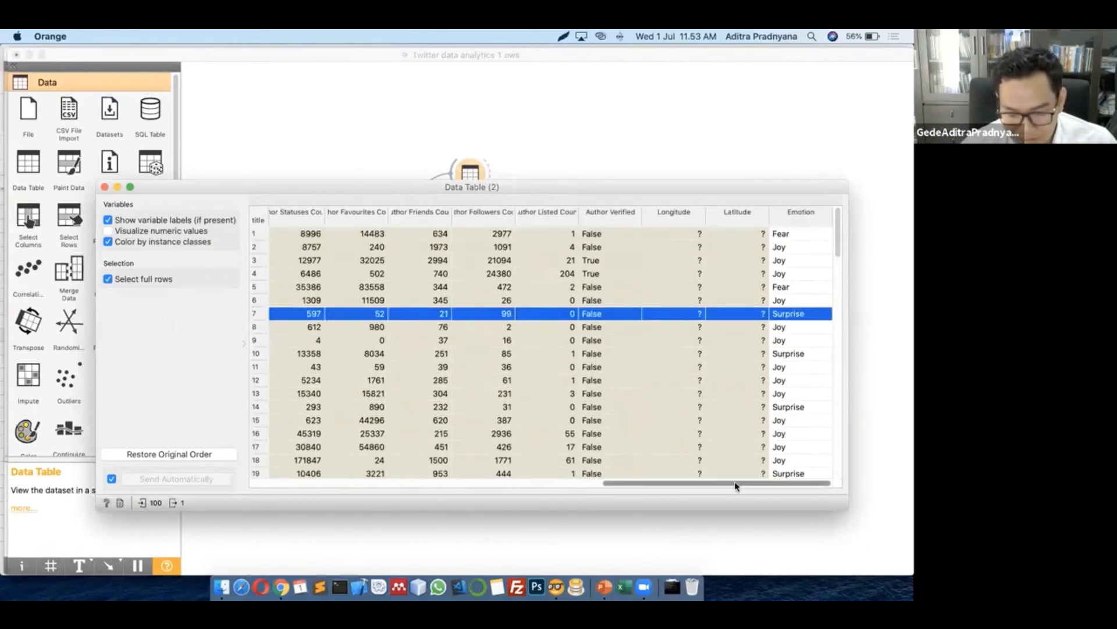
drag(735, 483, 334, 482)
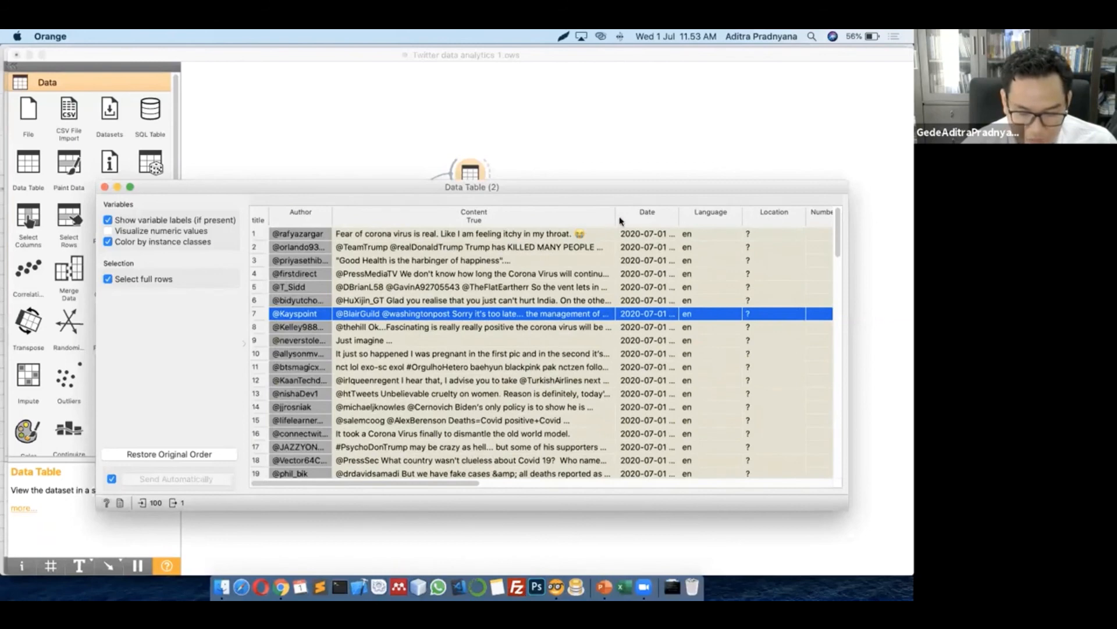
drag(614, 214, 728, 214)
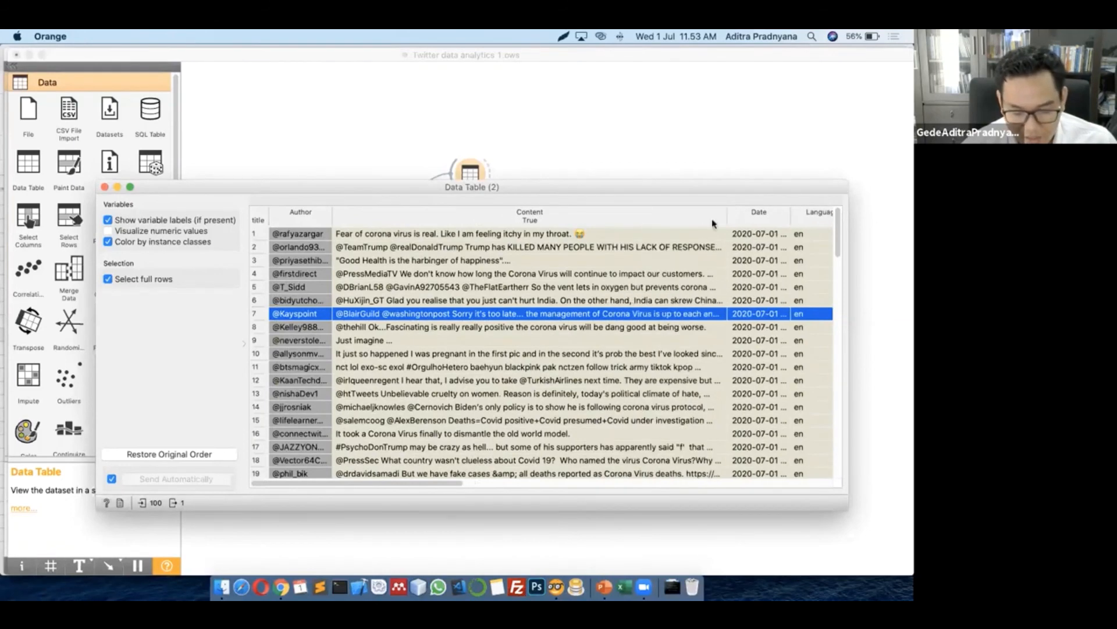
drag(422, 483, 398, 484)
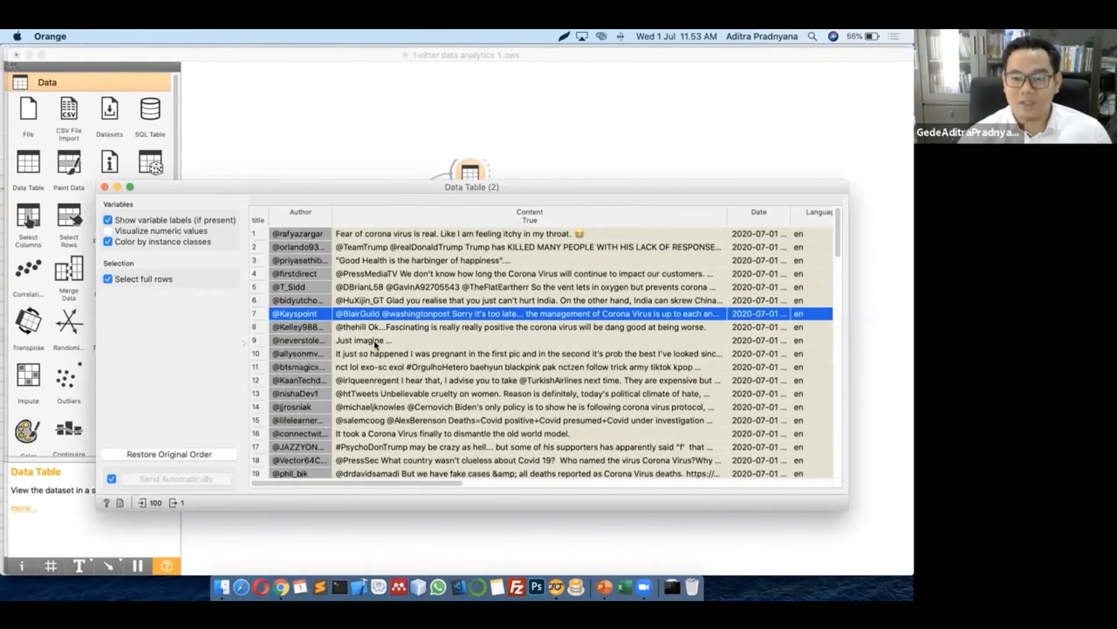
click(105, 188)
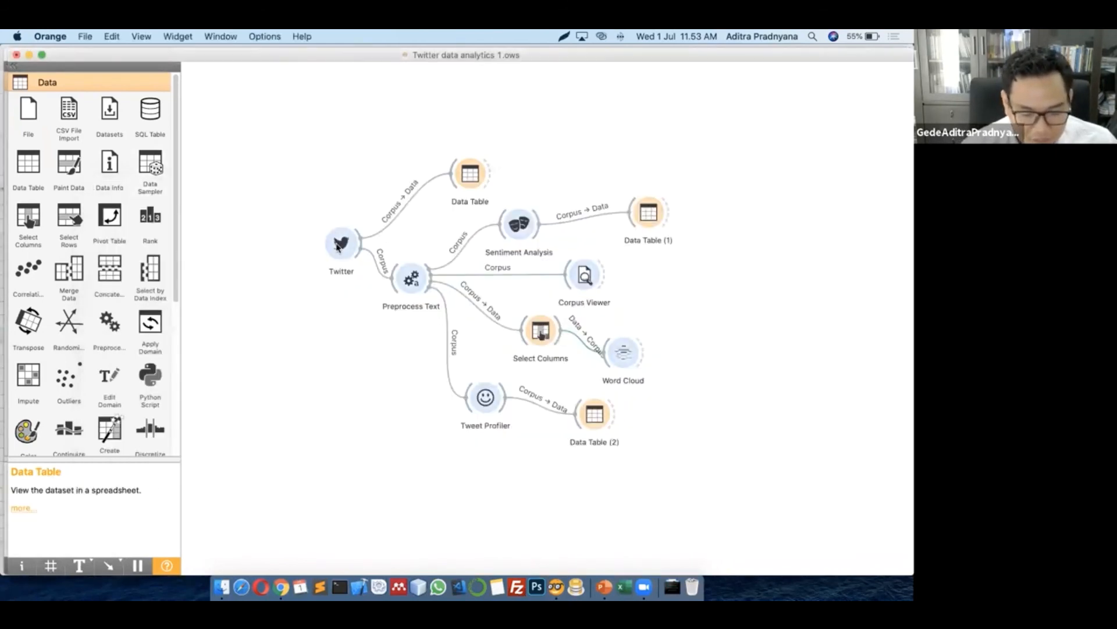
Reposition the Twitter node up-left and Preprocess Text further left to tidy the layout
drag(338, 248, 296, 243)
drag(411, 279, 359, 289)
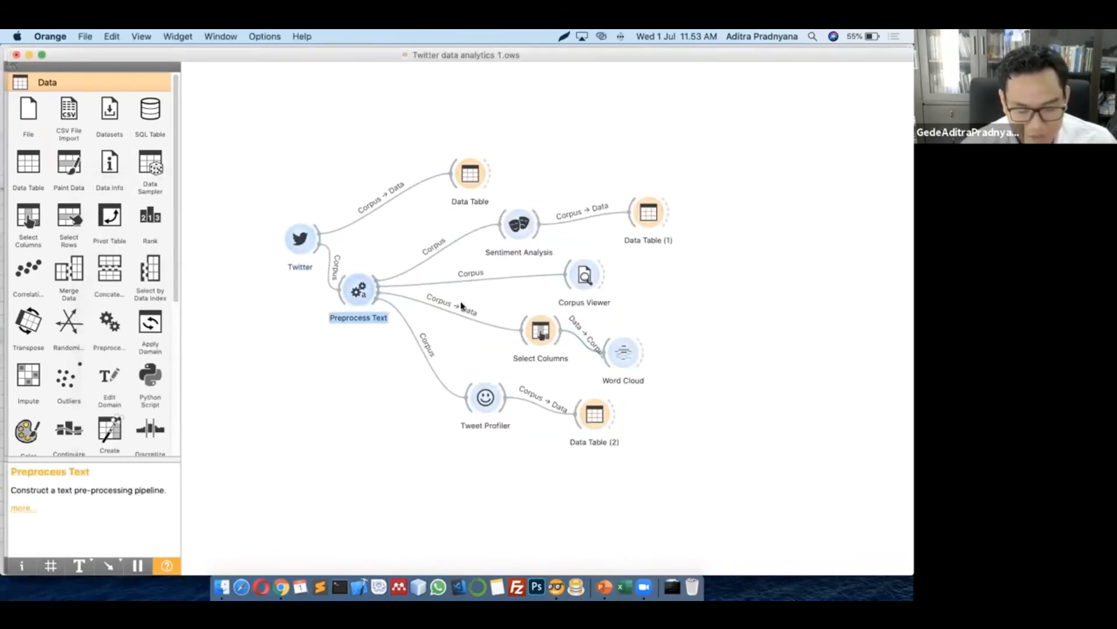
drag(298, 243, 283, 223)
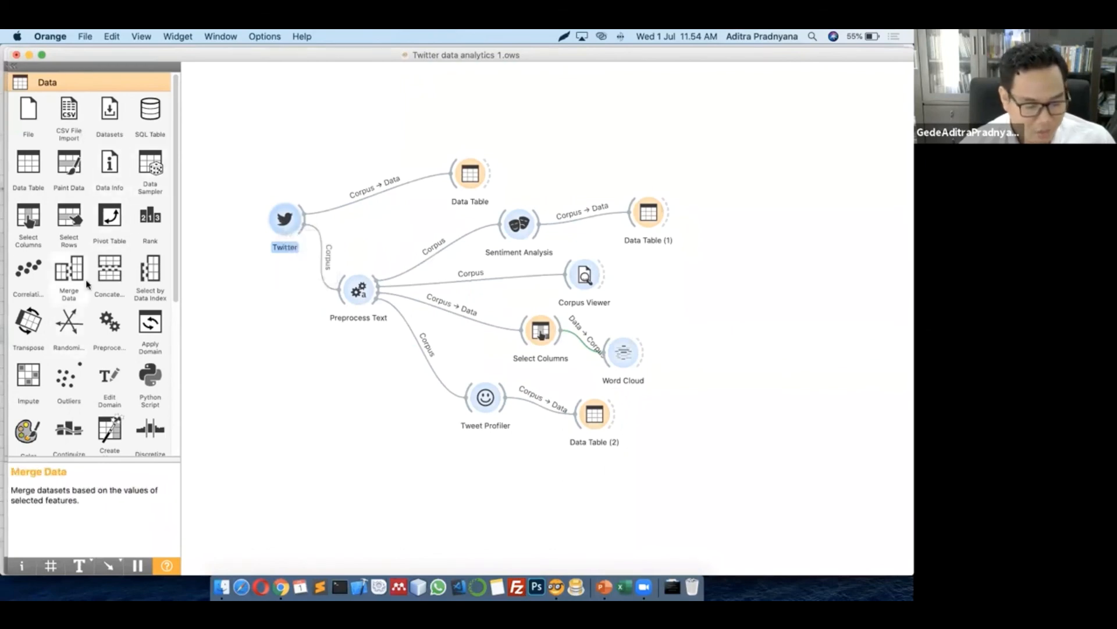
scroll(72, 268, down, 5)
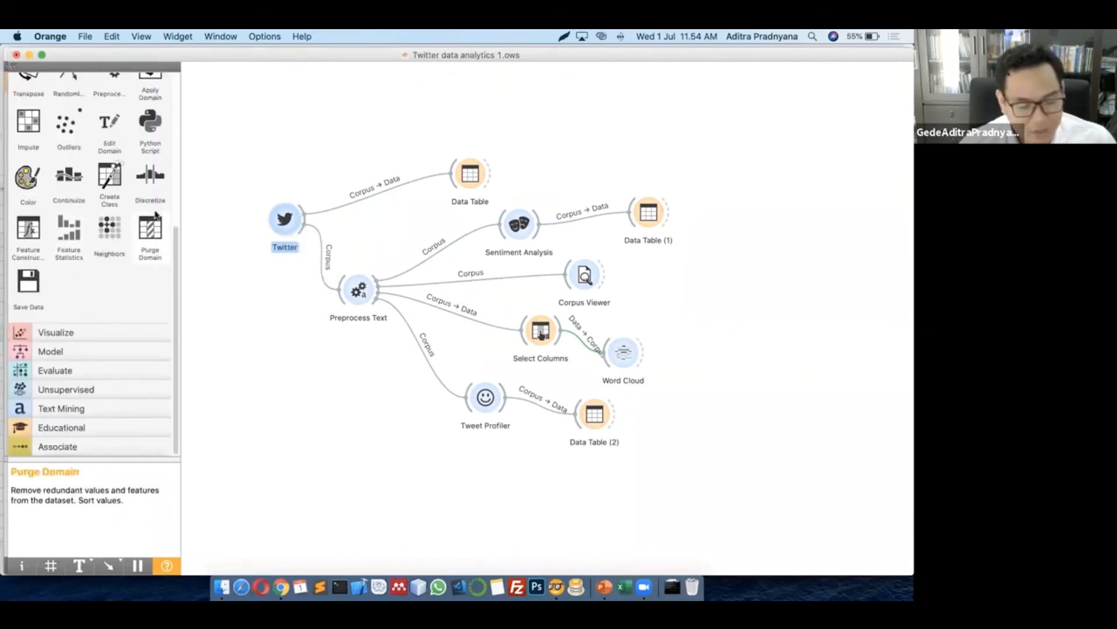
scroll(52, 279, up, 5)
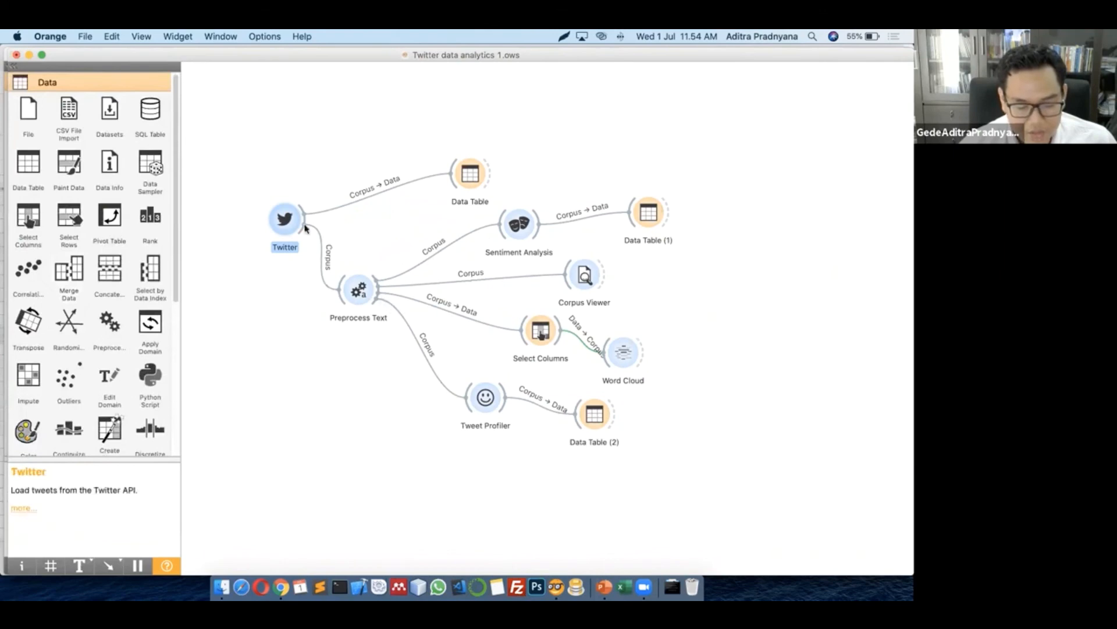
drag(284, 227, 281, 209)
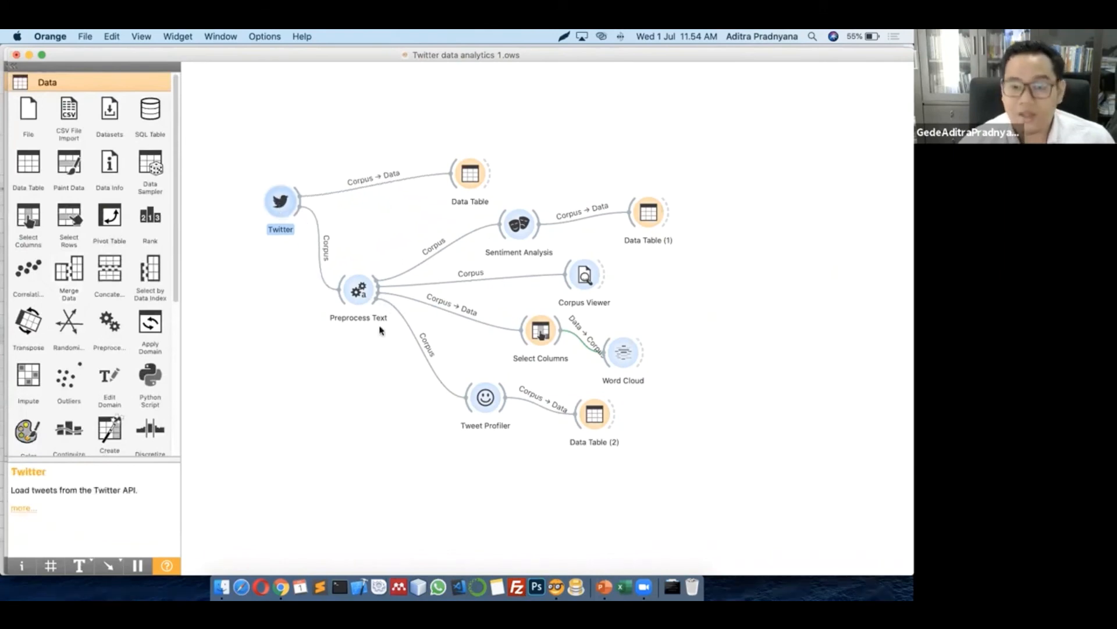